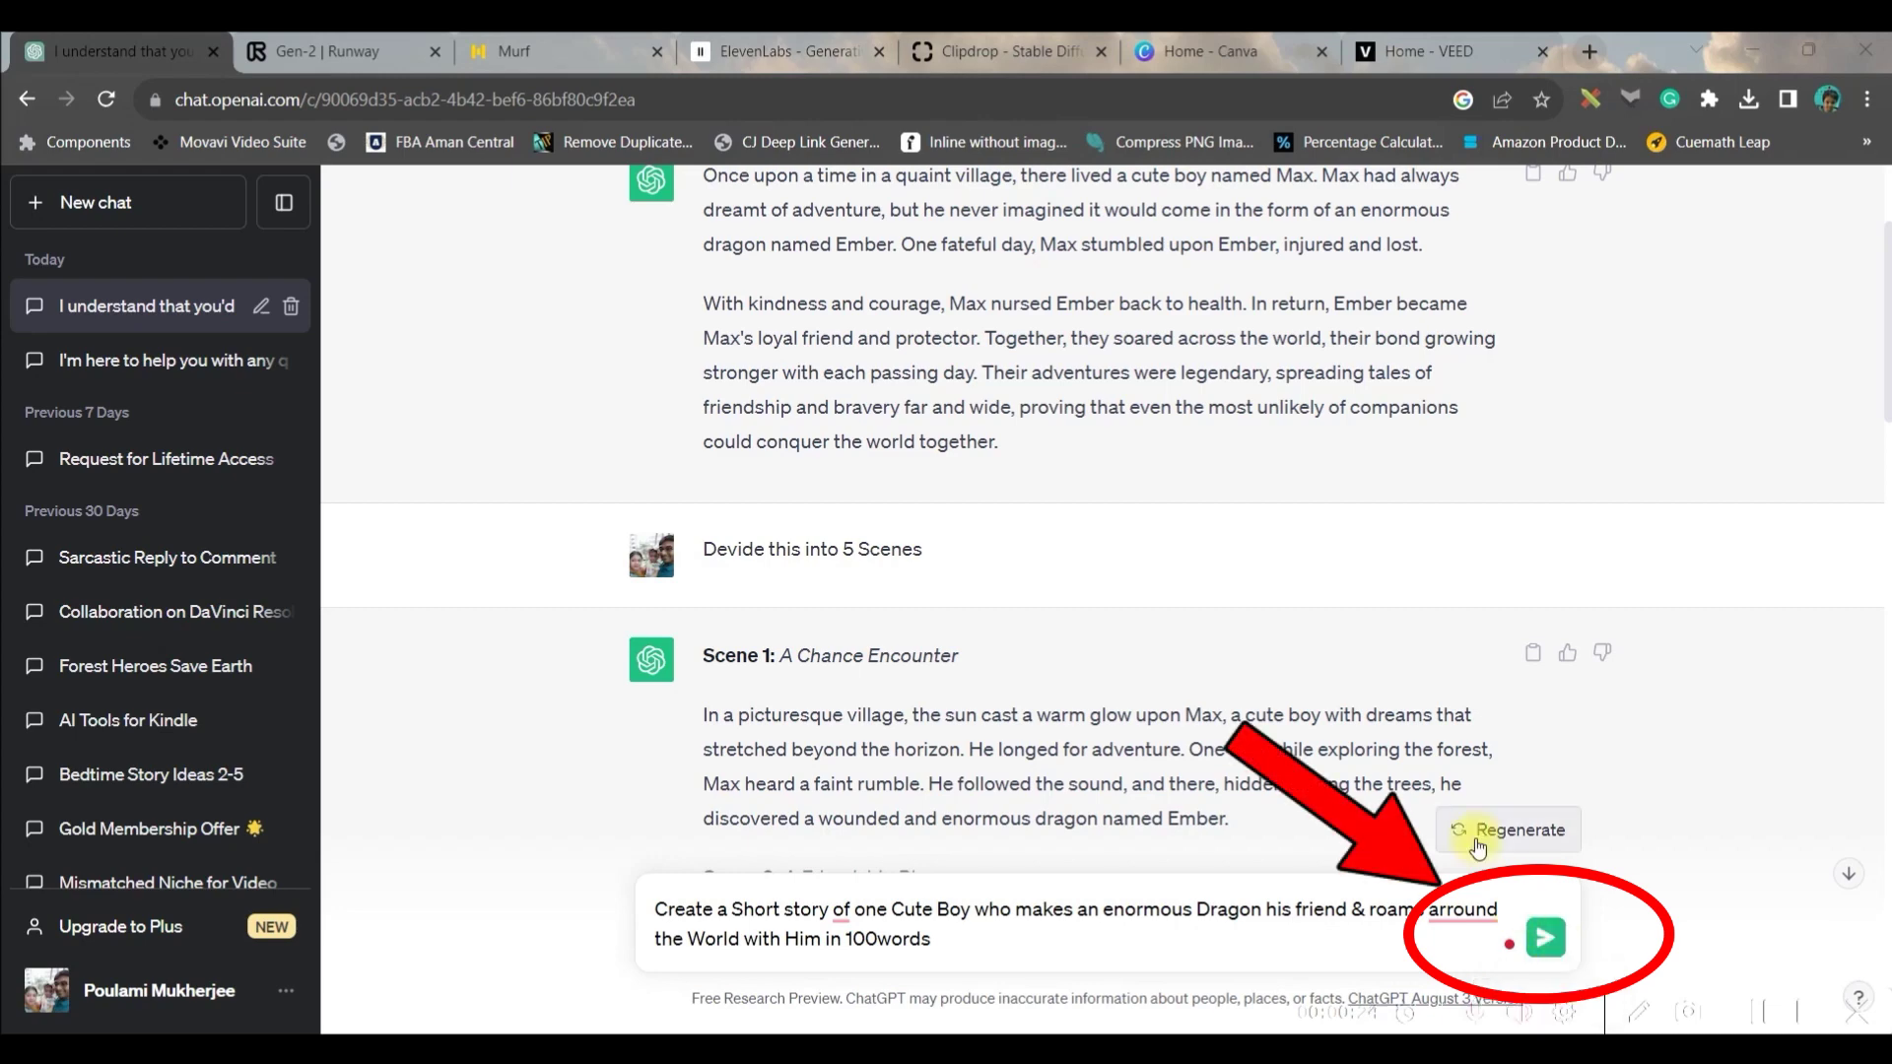
- Select the 'Create the Image prompt… Disney style' request and scroll to the five scene prompts
scroll(946, 497, "up", 2)
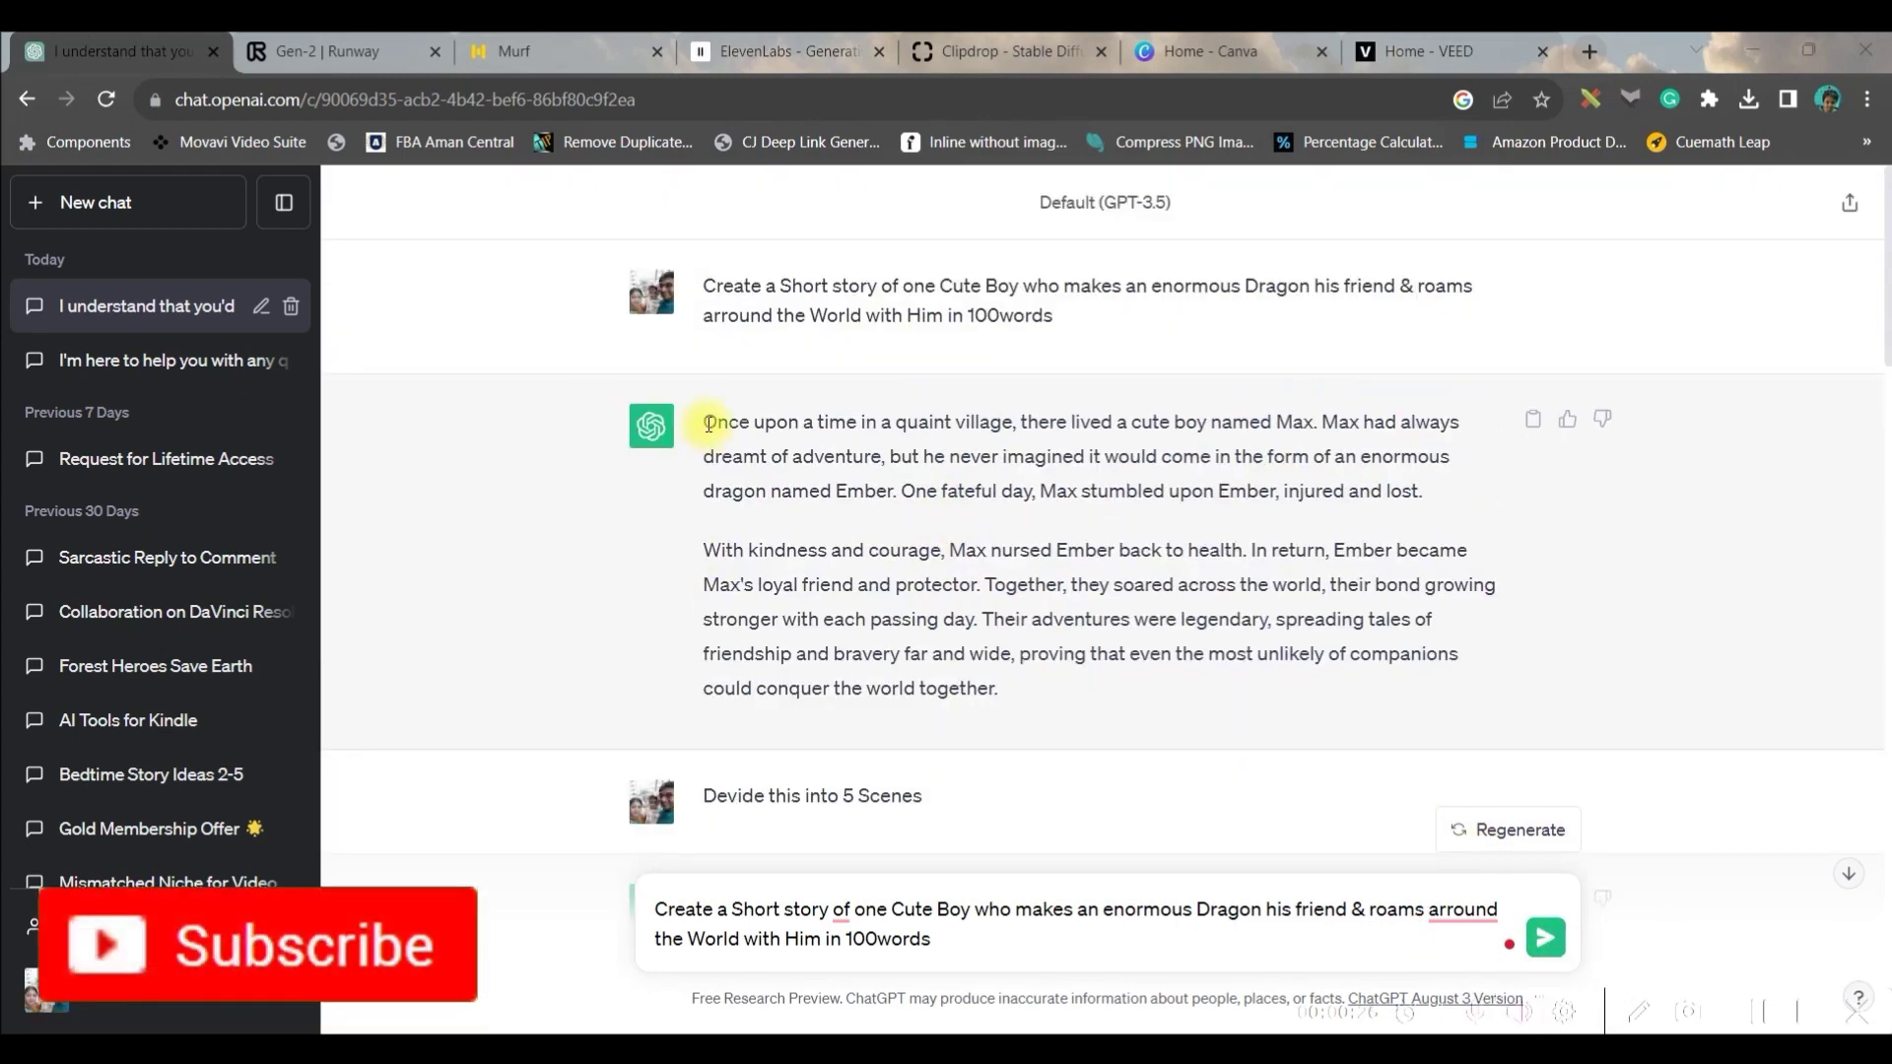
scroll(1083, 650, "down", 2)
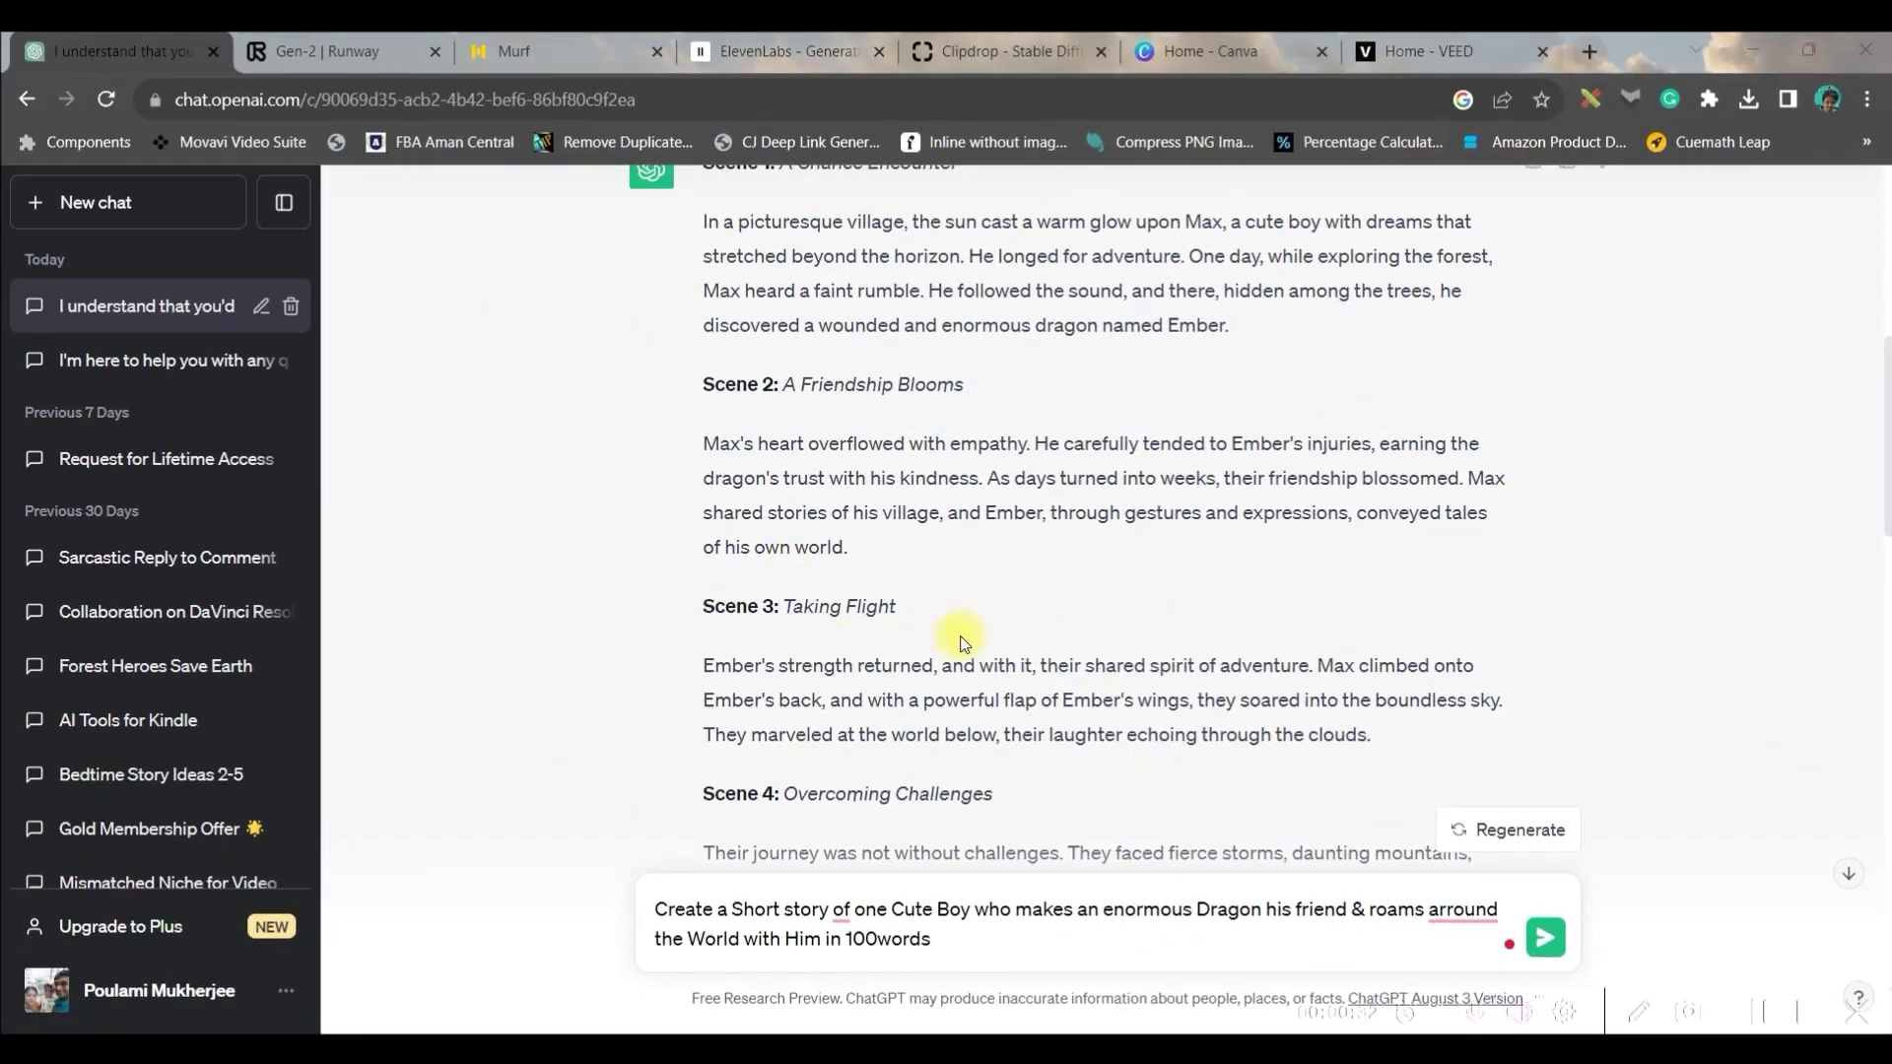
scroll(960, 646, "down", 6)
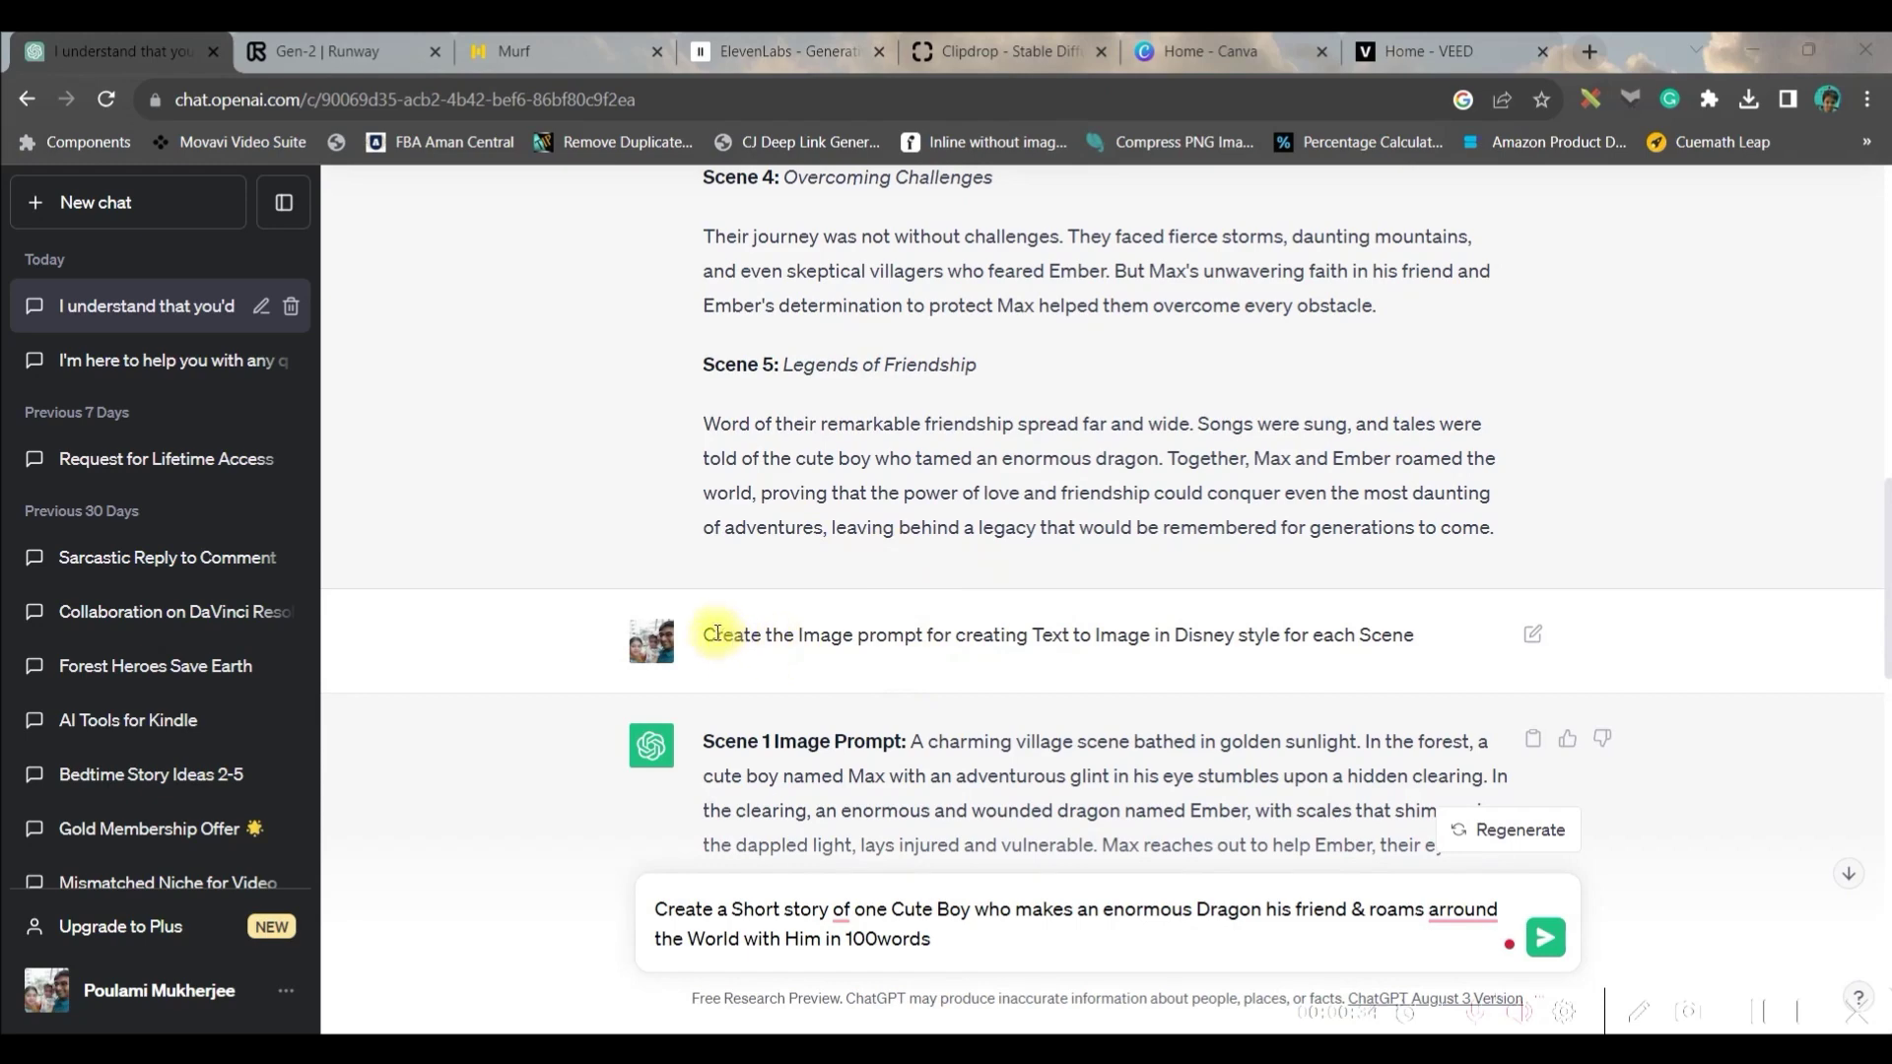
left_click_drag(595, 589, 1037, 593)
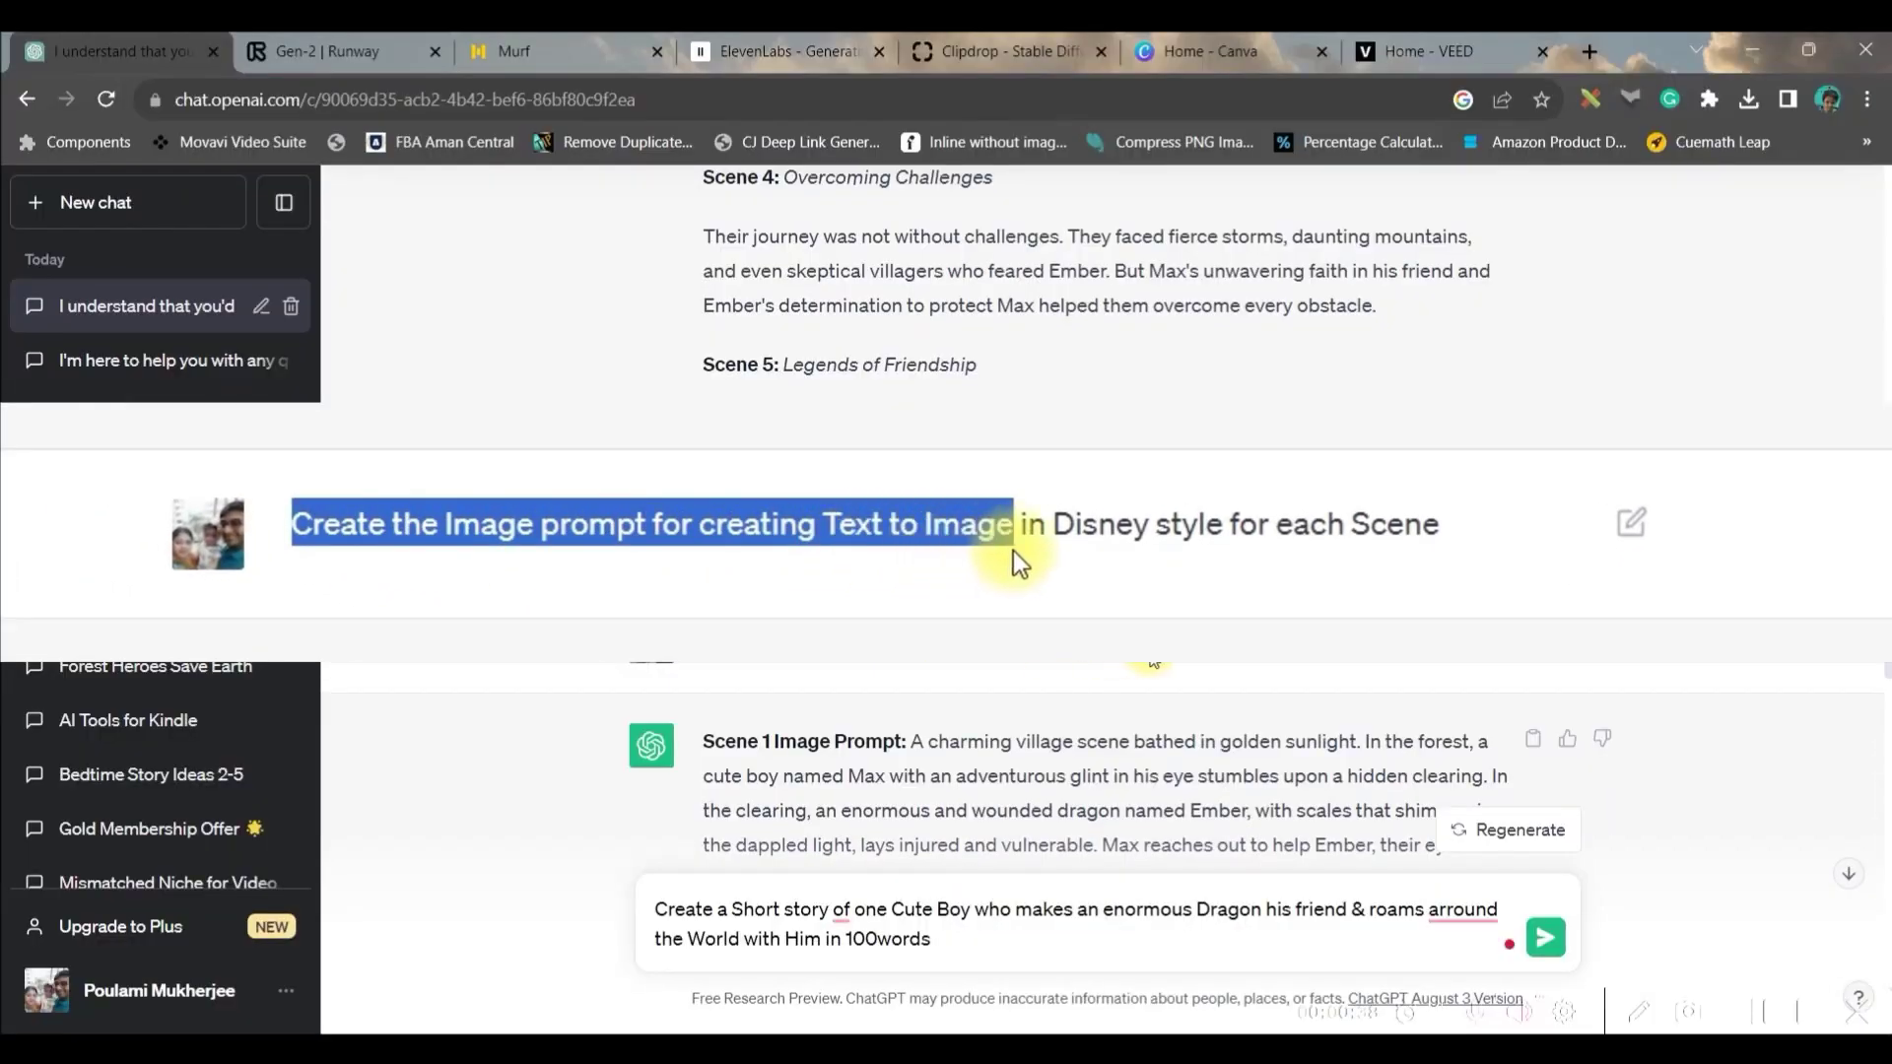
left_click_drag(1013, 554, 1448, 579)
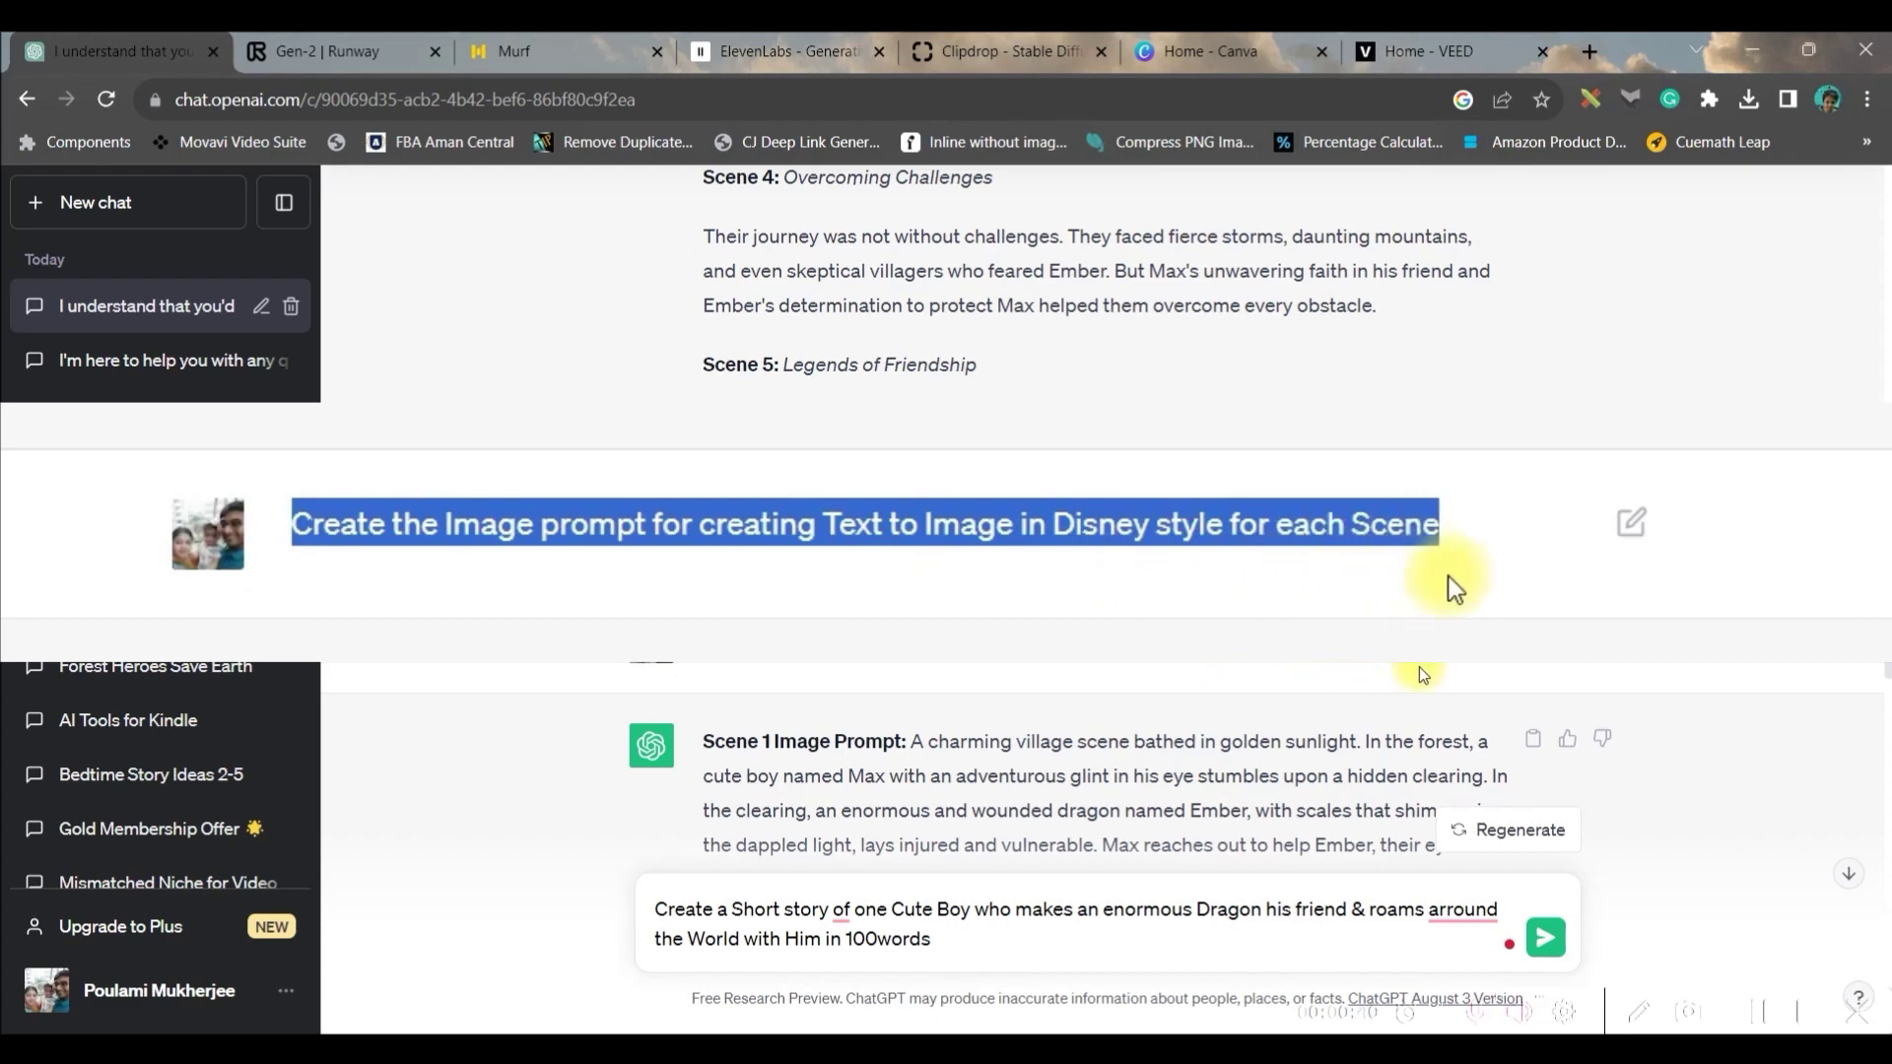
scroll(1419, 668, "down", 4)
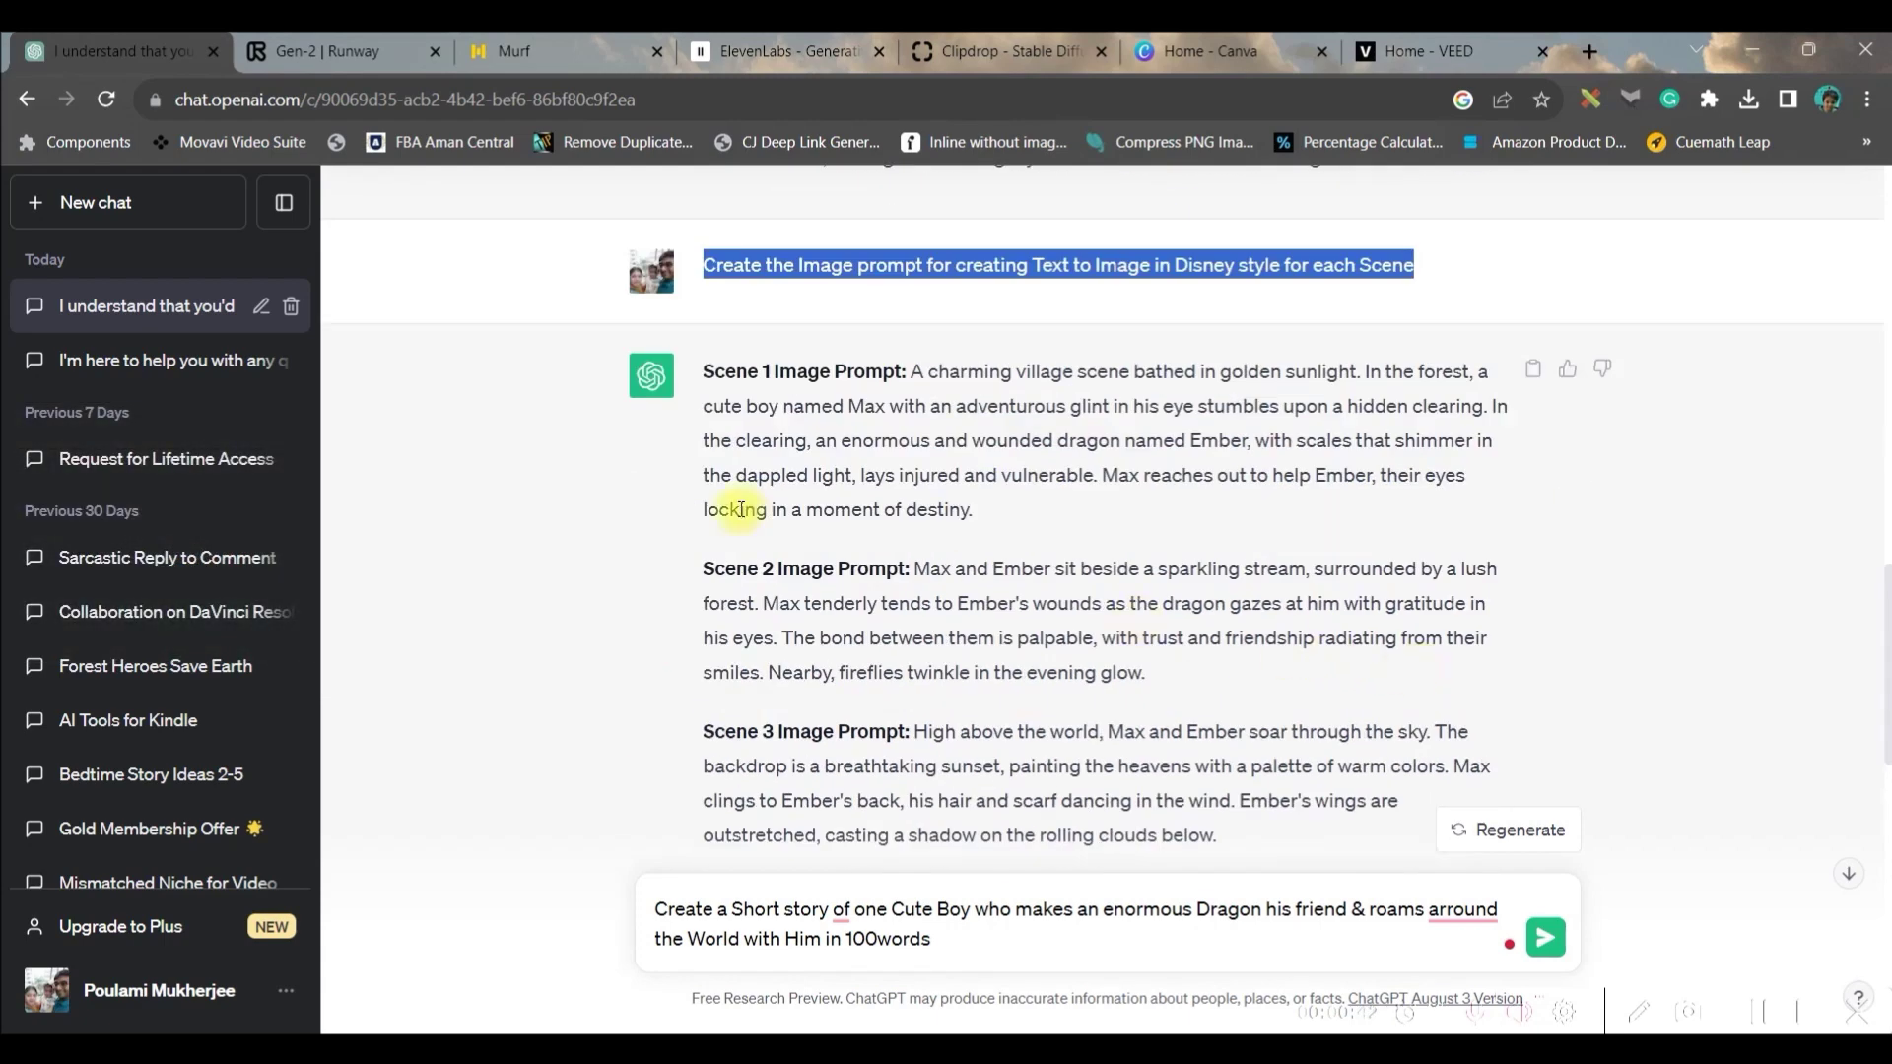
scroll(789, 444, "down", 2)
scroll(749, 631, "down", 3)
scroll(986, 571, "down", 3)
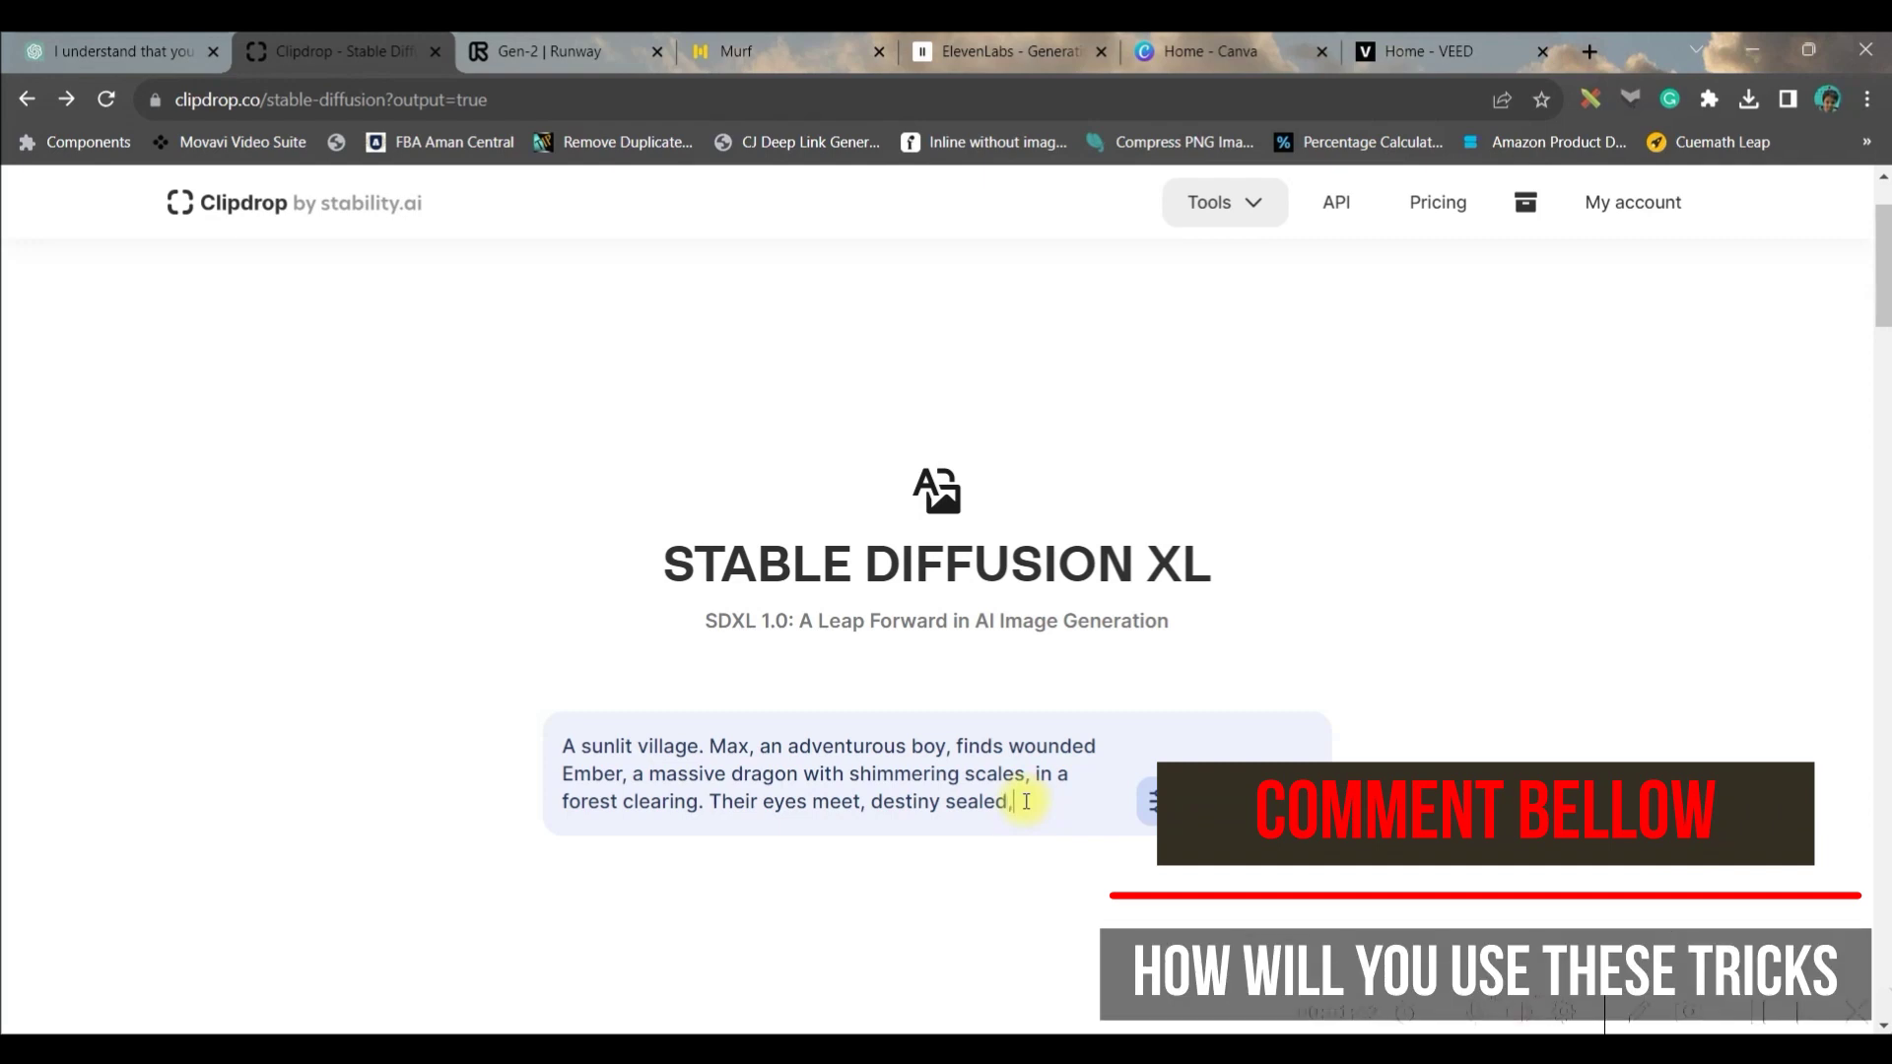
- Generate from the shortened sunlit-village prompt, then open settings for the Scene 2 stream prompt
left_click(76, 50)
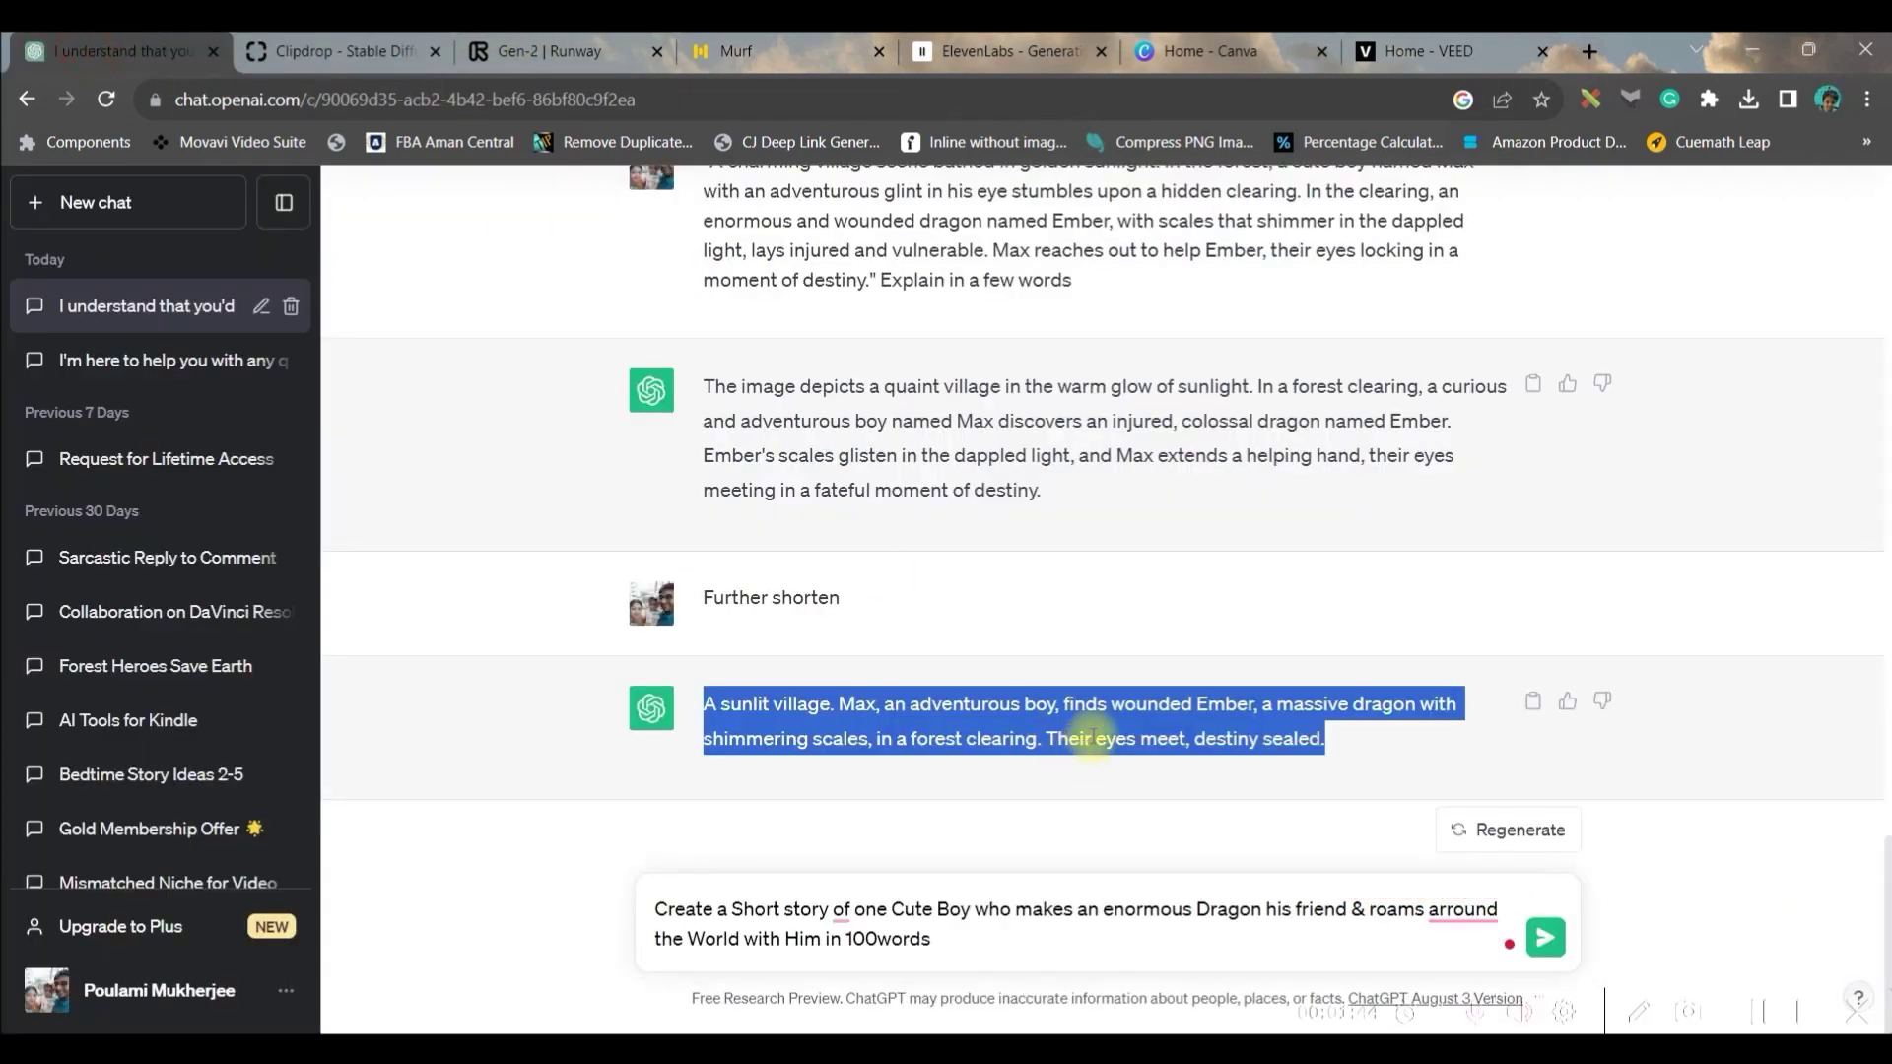
left_click(406, 54)
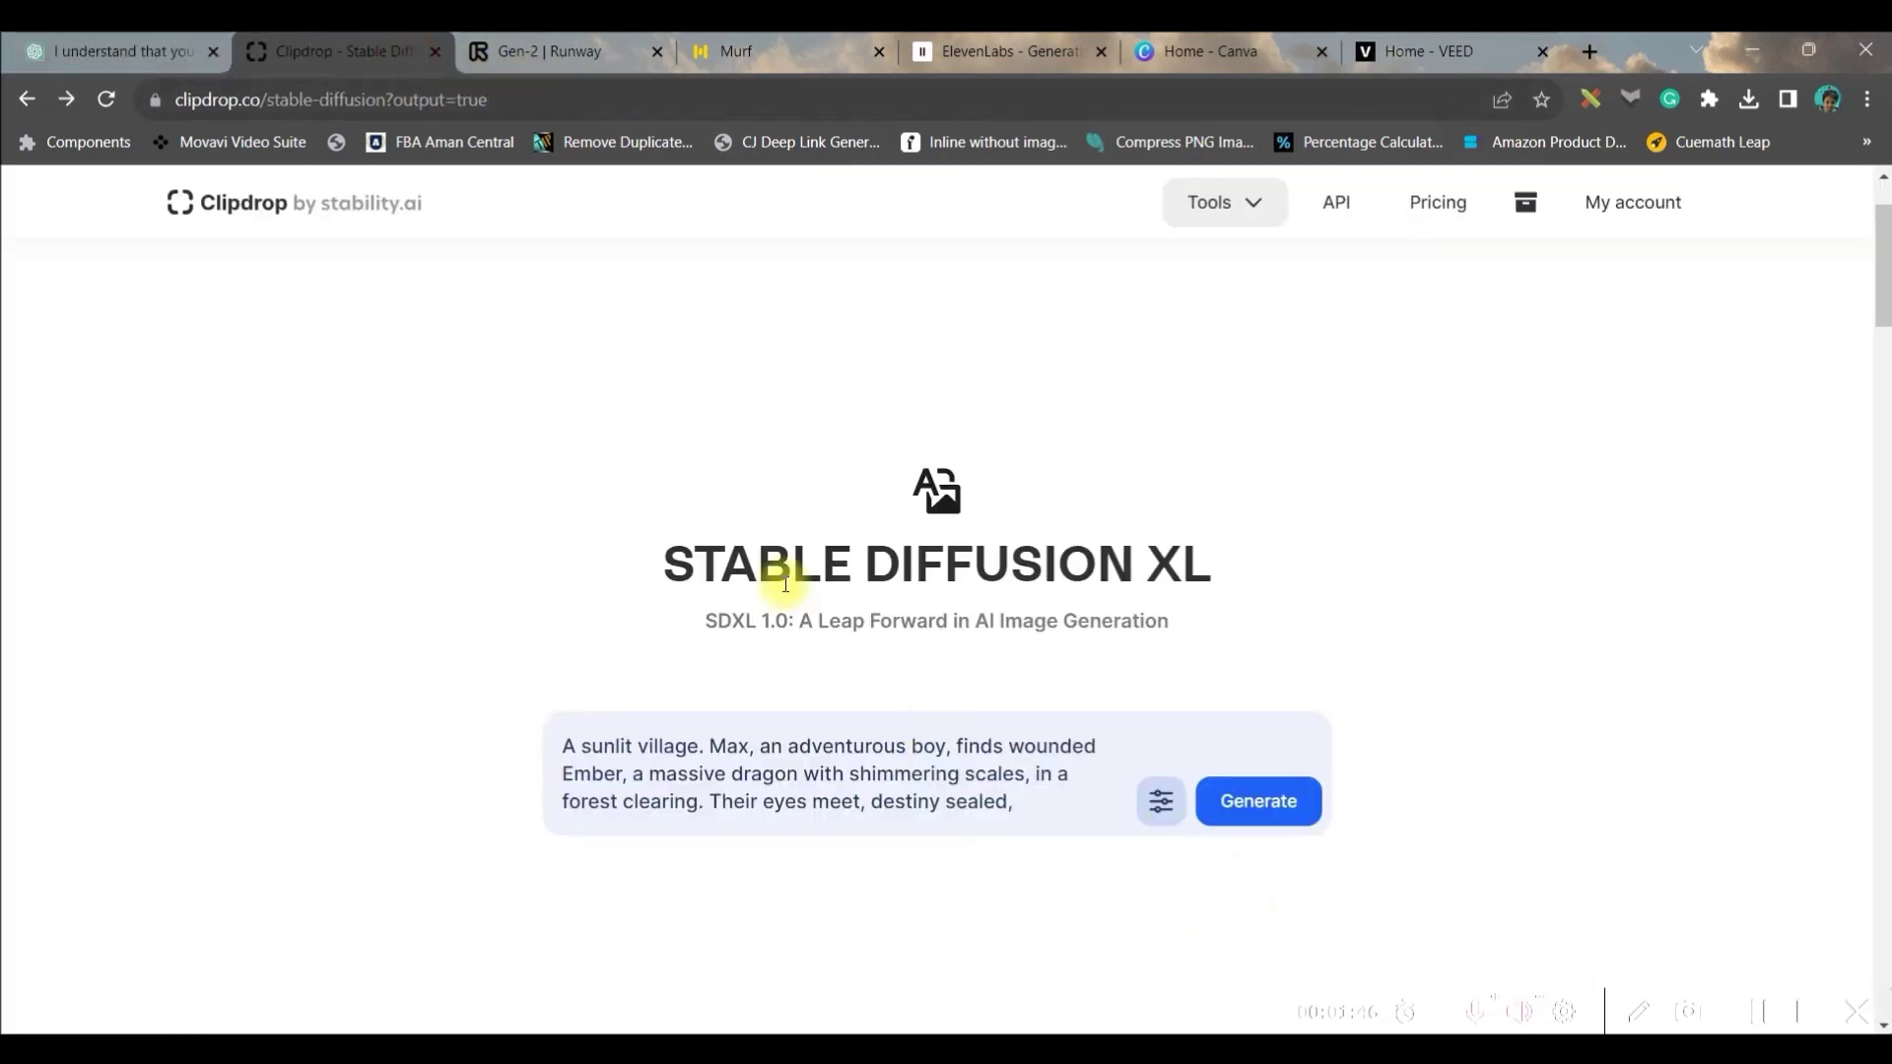
left_click(1220, 818)
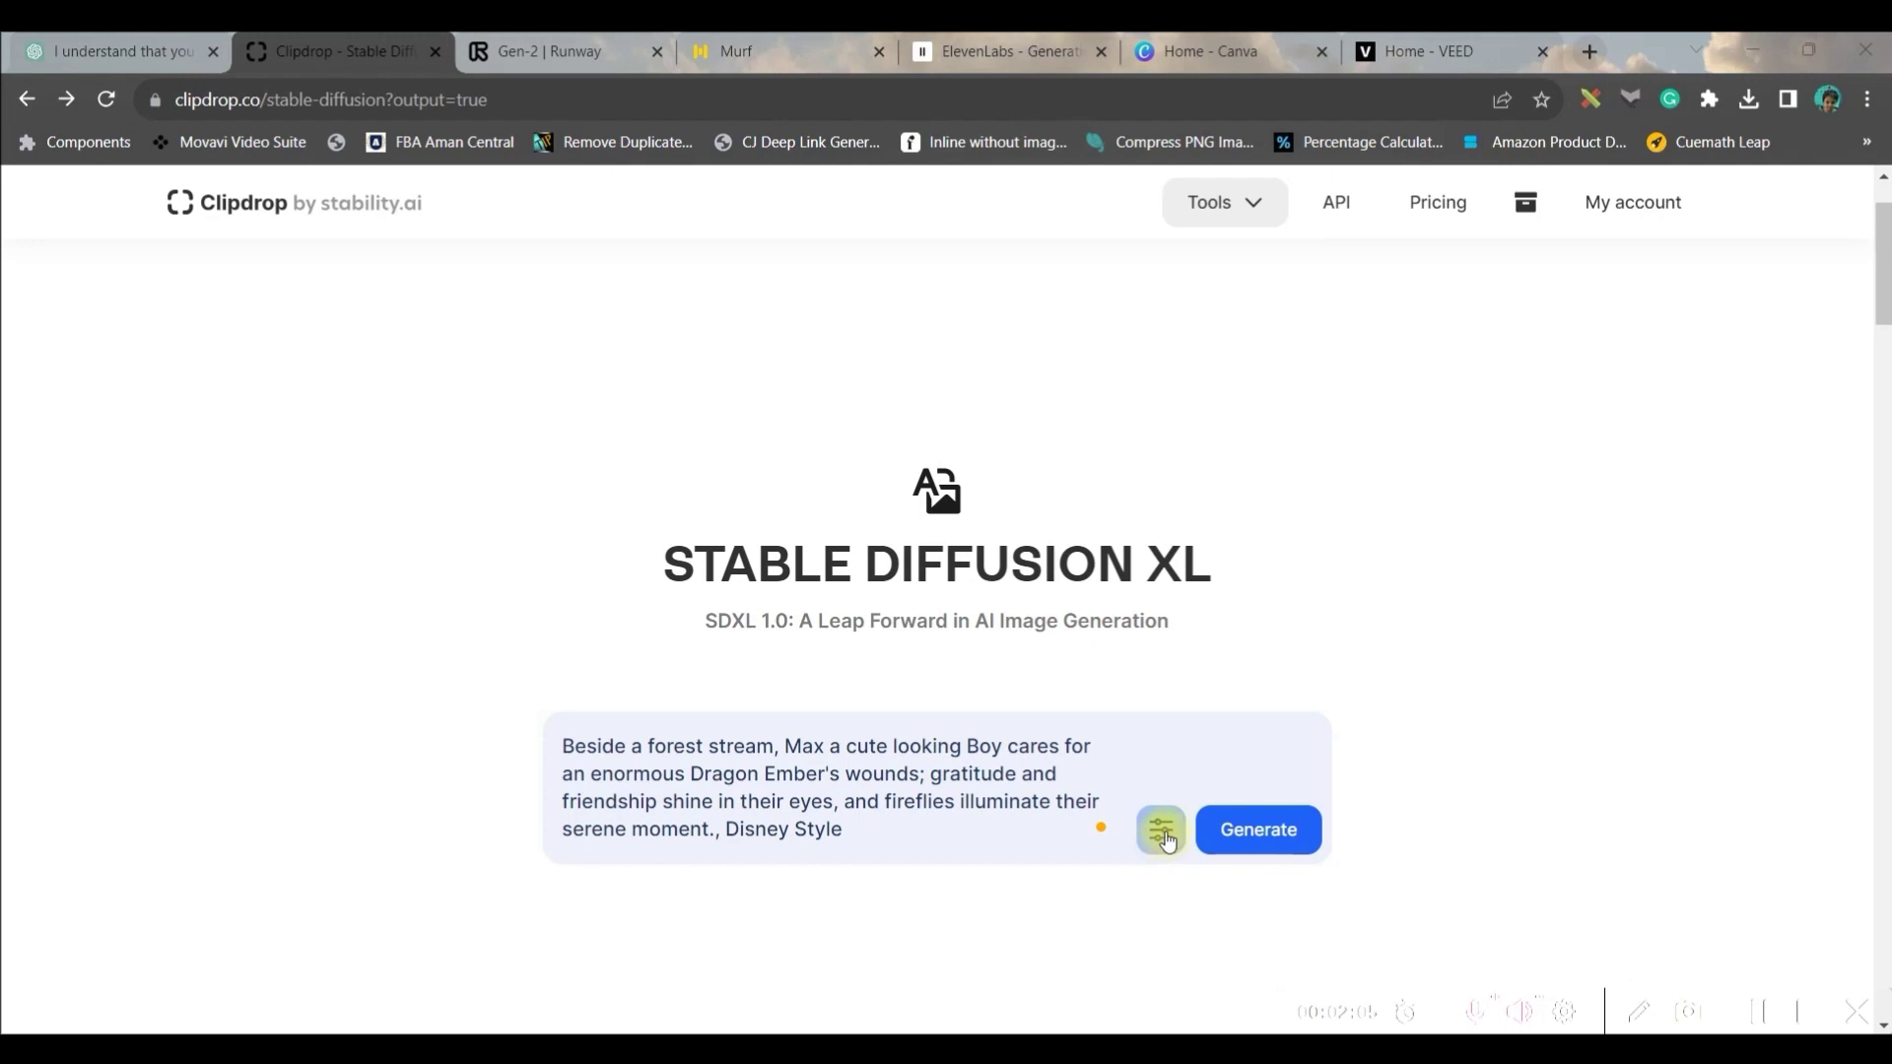
left_click(1163, 833)
- Set Photographic style and Widescreen 16:9, check Negative prompt and Version, and generate four images
scroll(1429, 788, "down", 3)
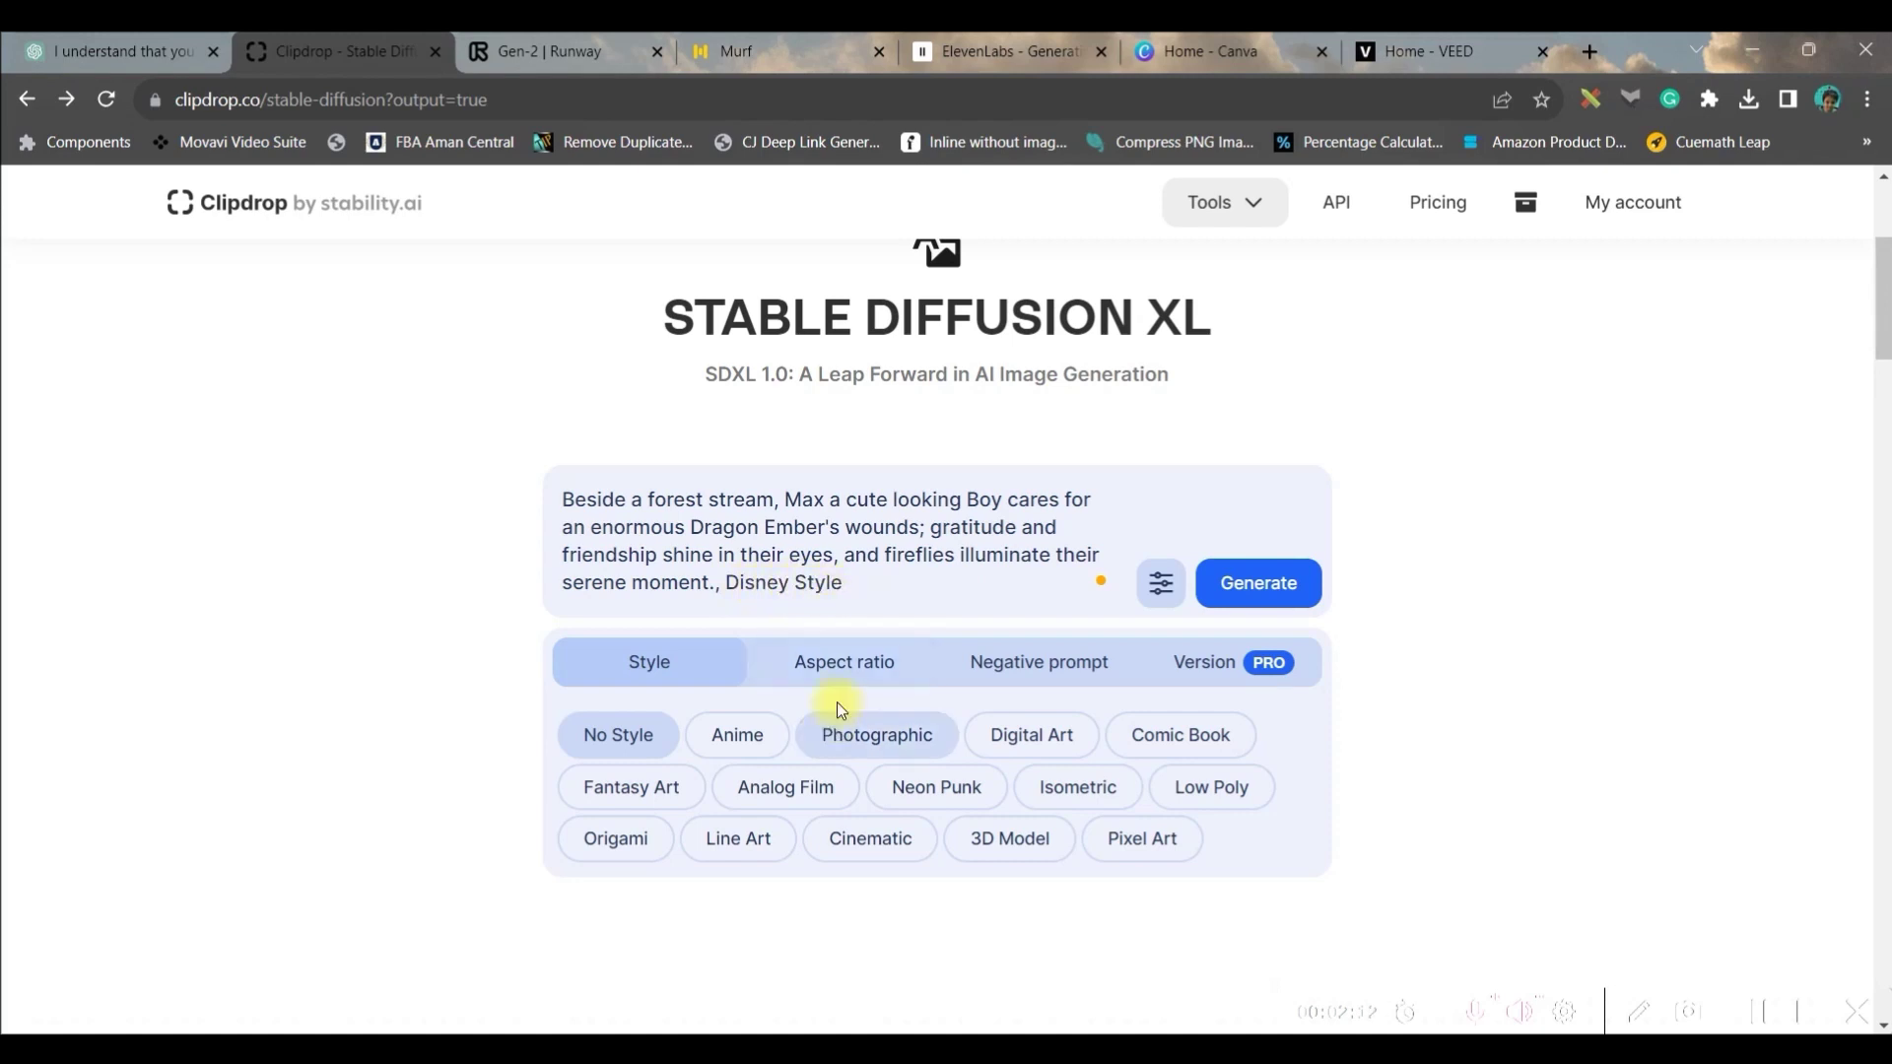
left_click(872, 739)
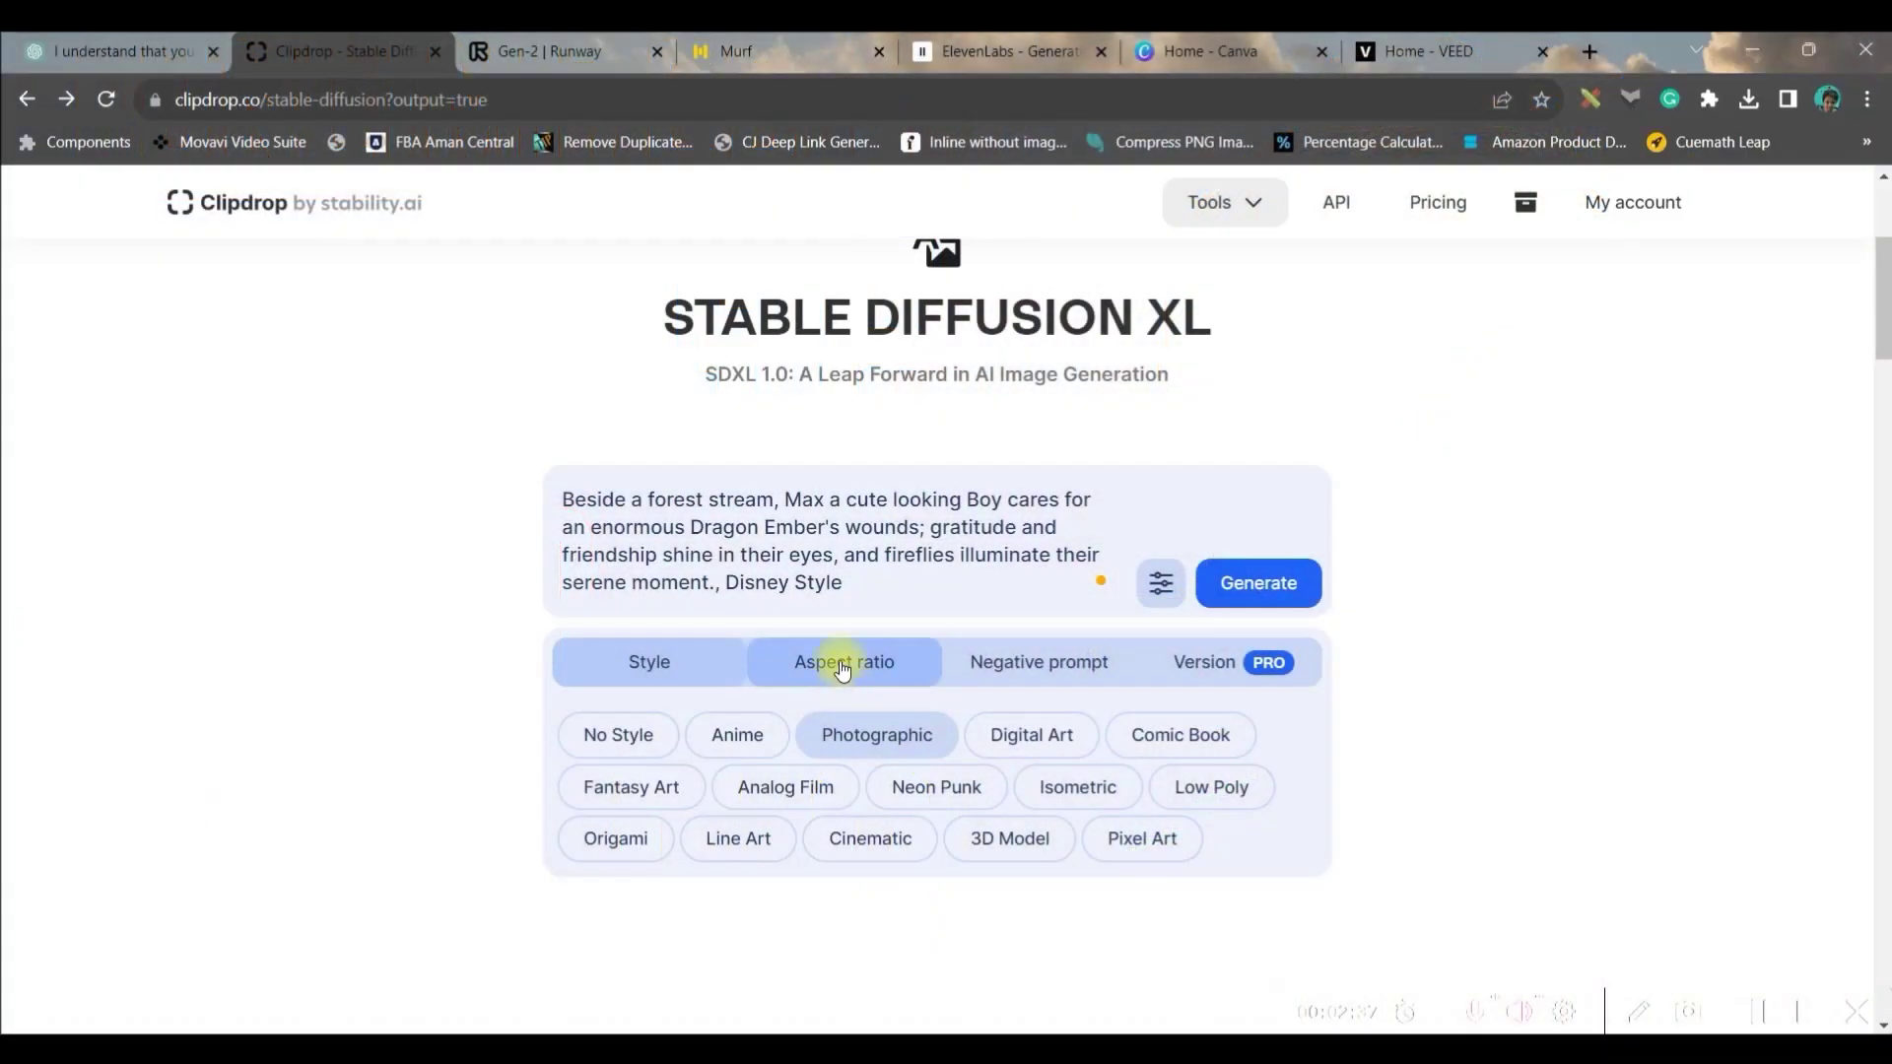
left_click(840, 667)
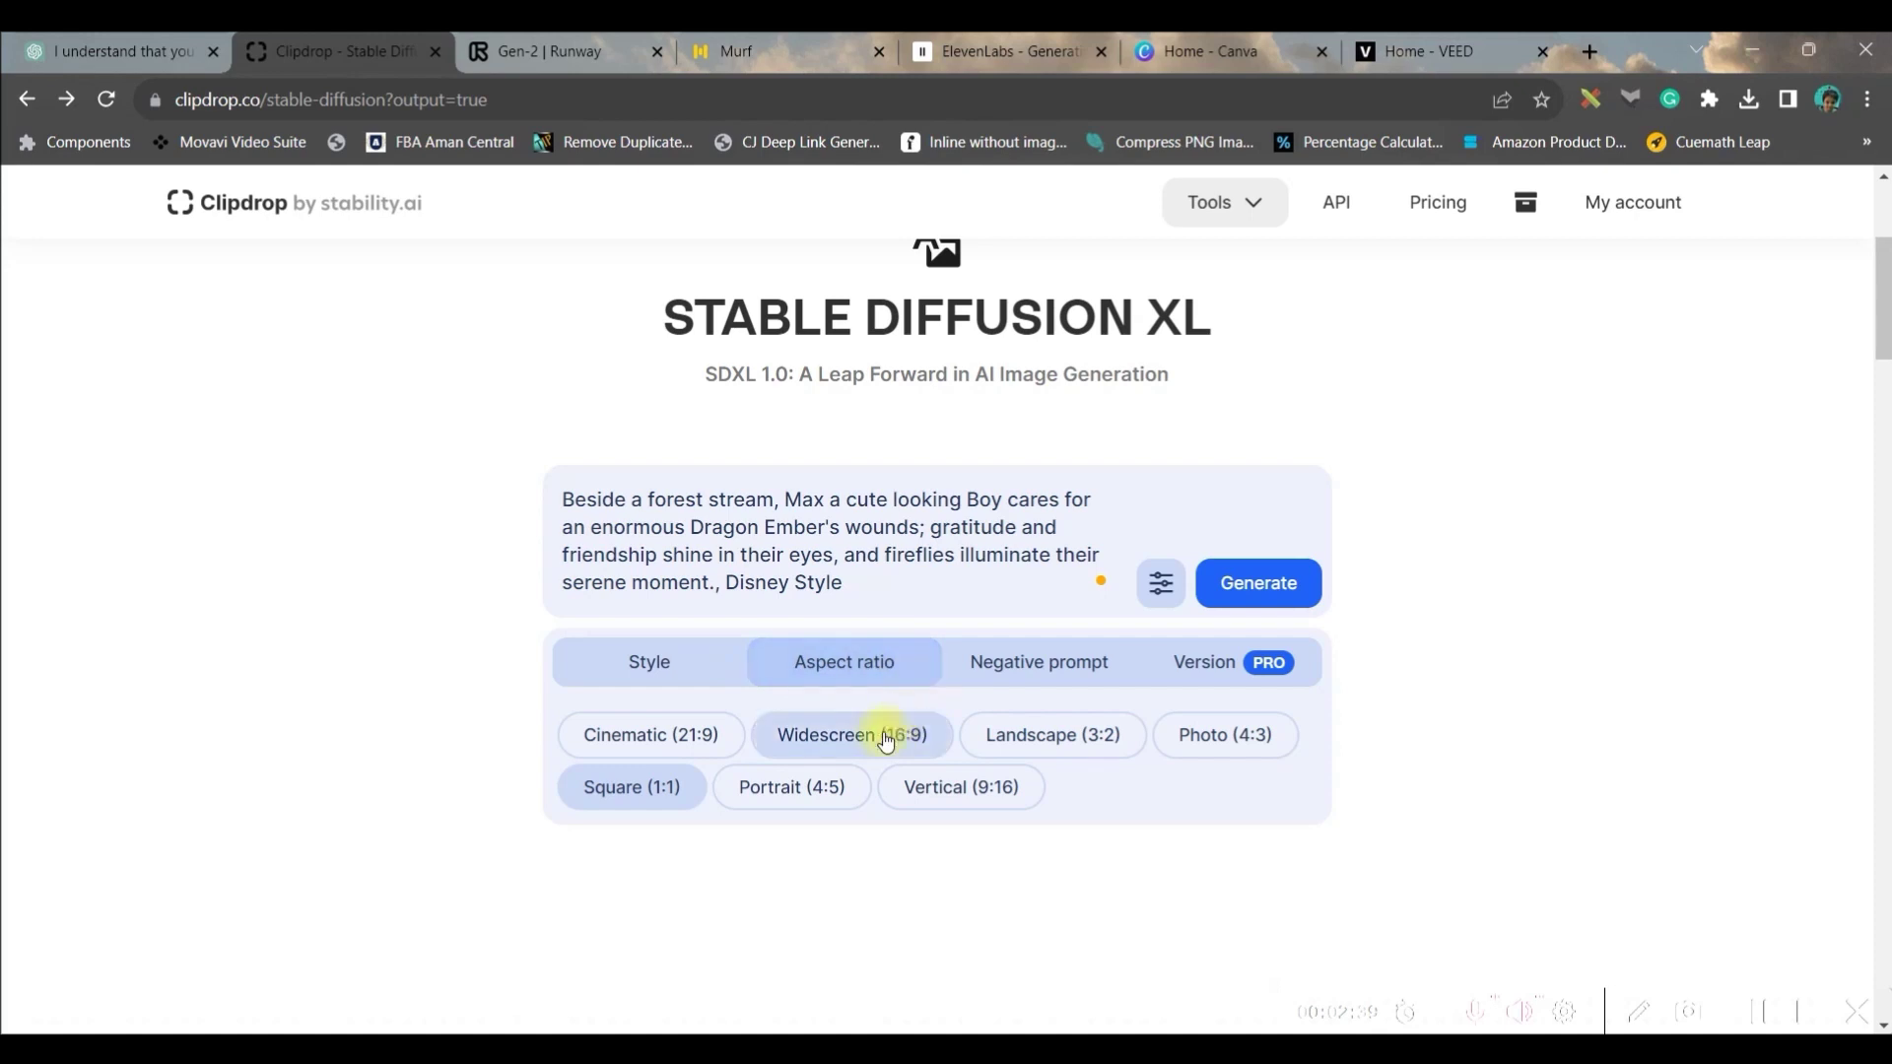
left_click(885, 741)
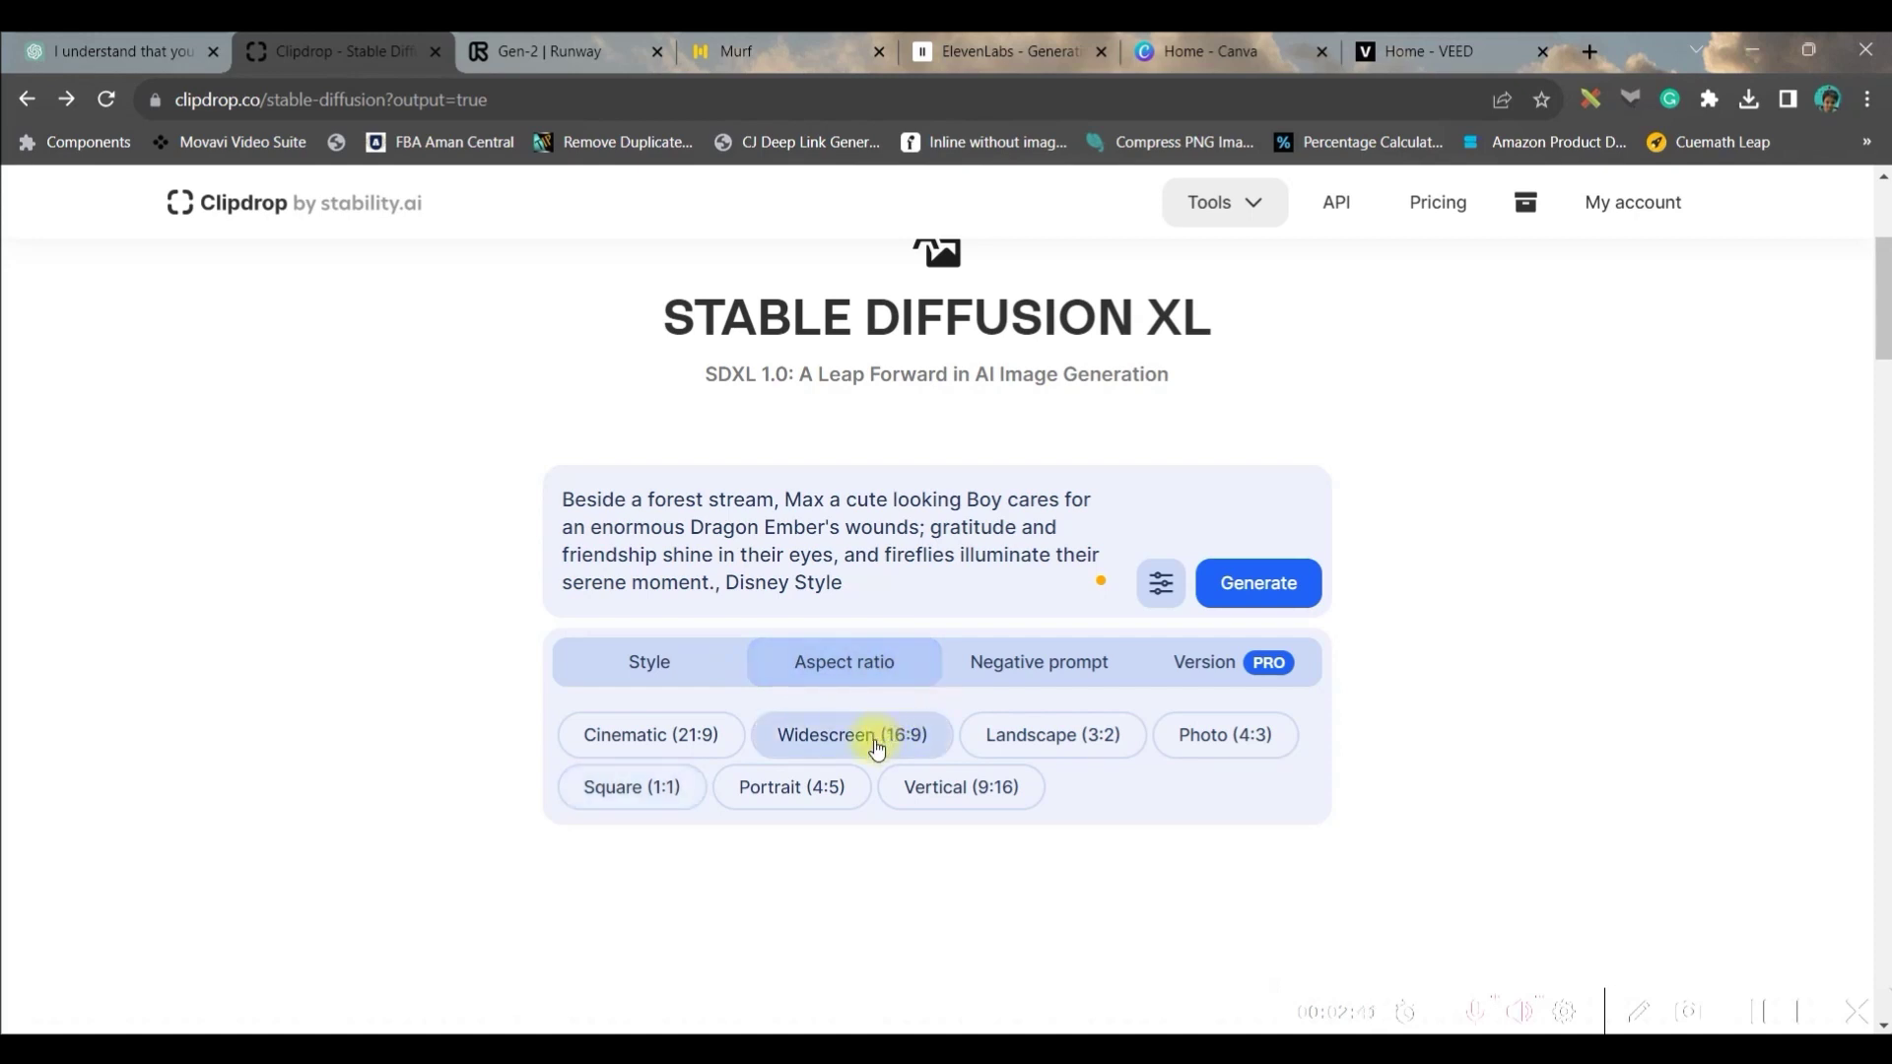
left_click(1080, 662)
left_click(1168, 668)
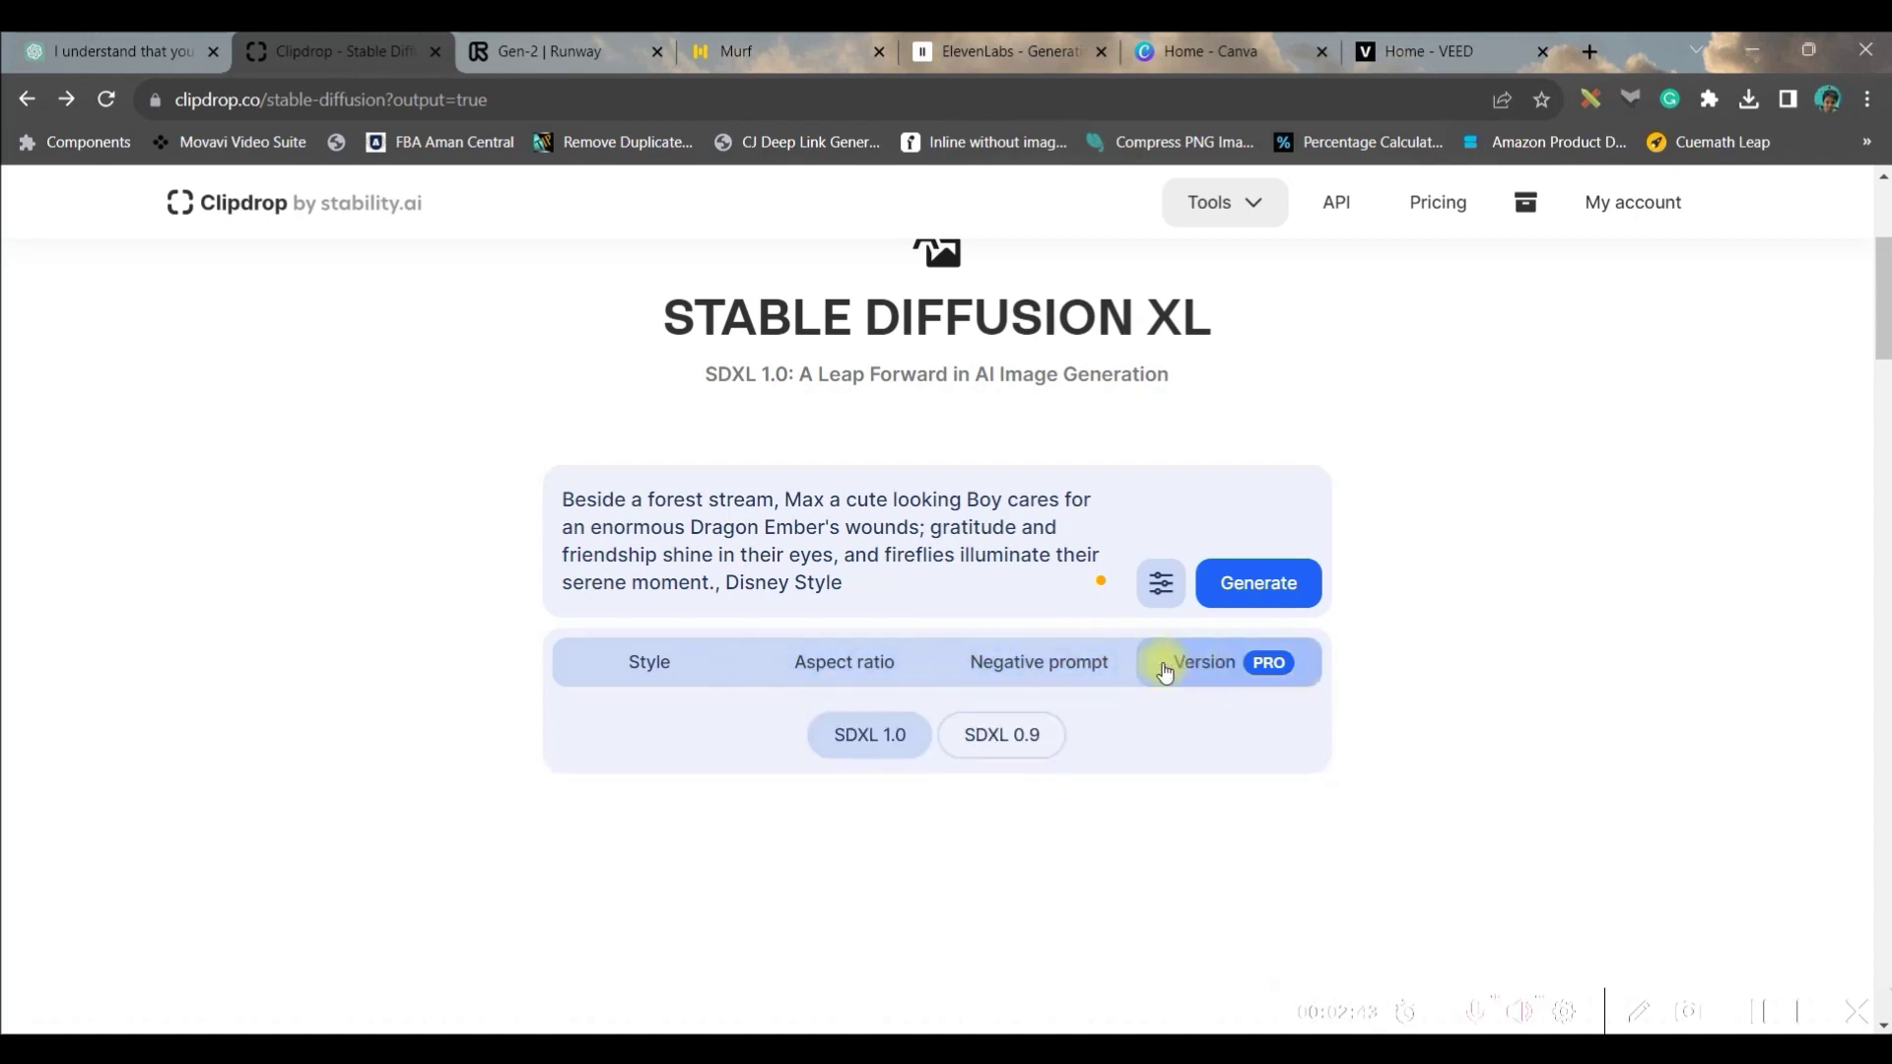
left_click(674, 668)
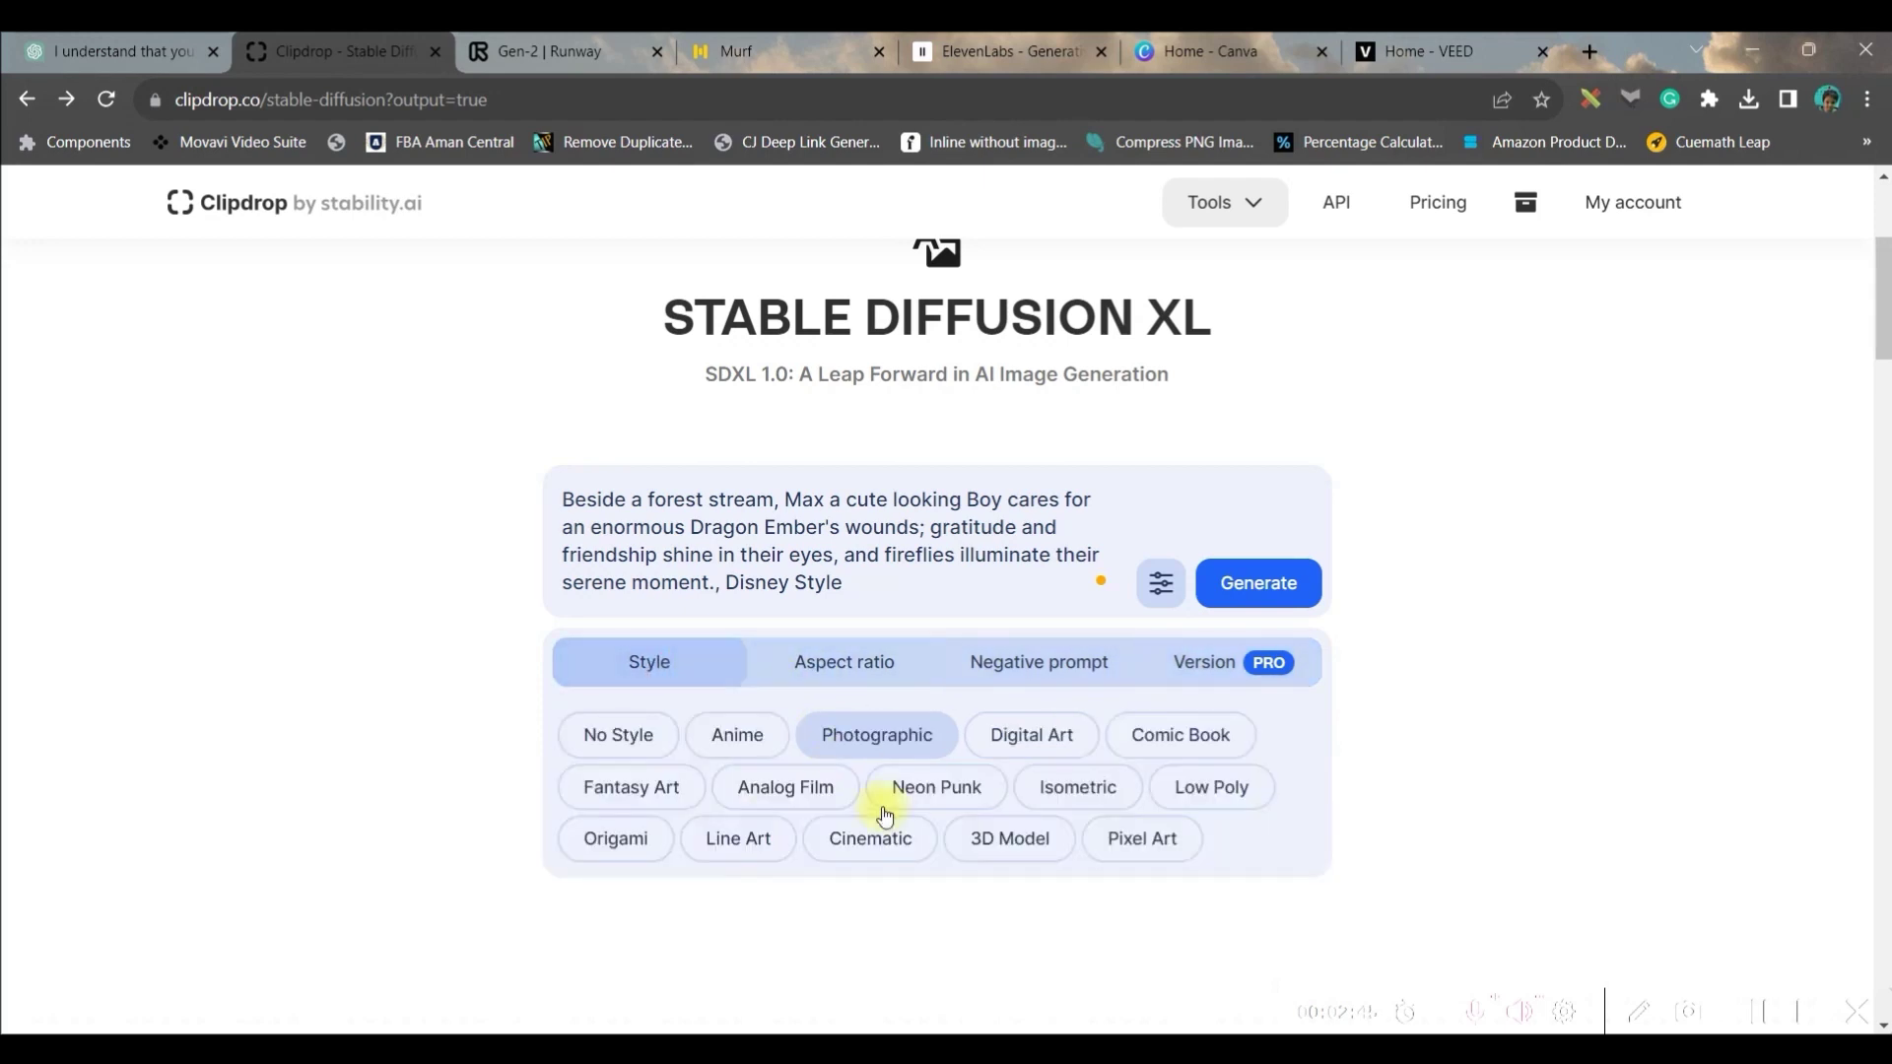
left_click(1276, 602)
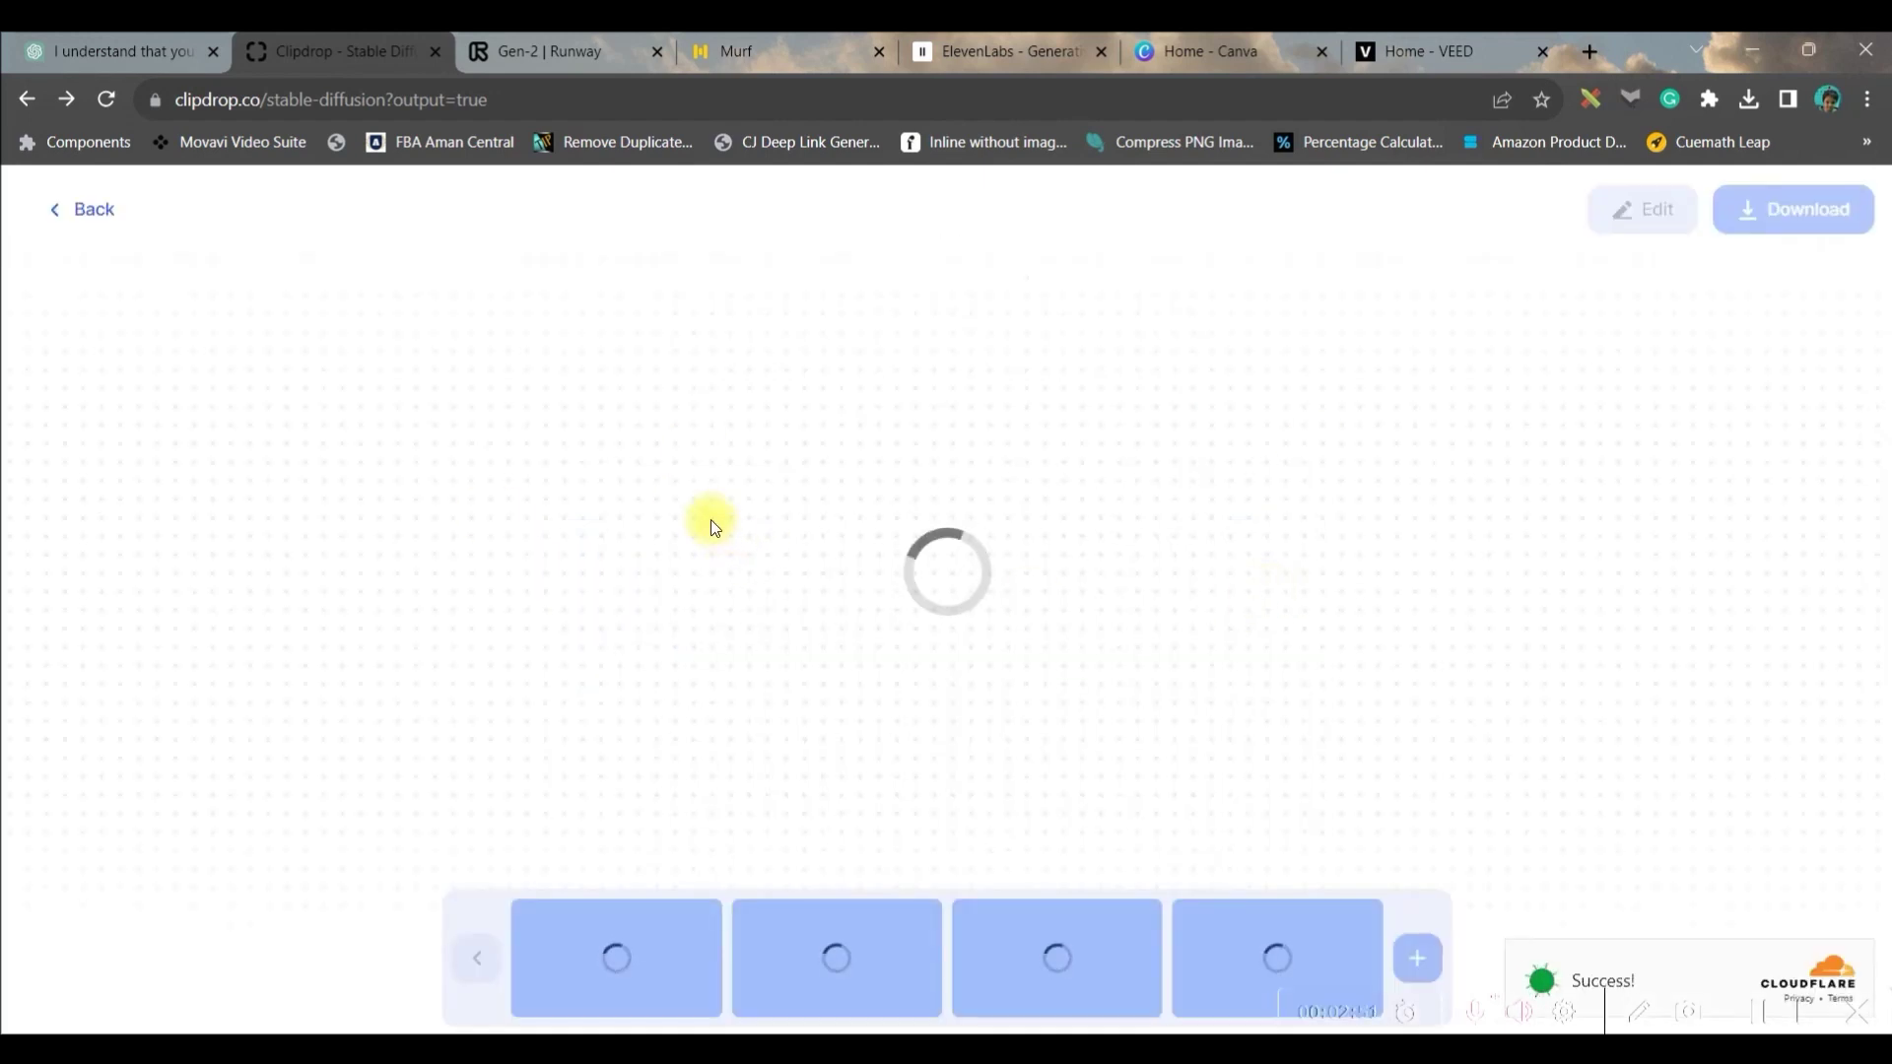
- Continue in free mode and preview each of the four Max-and-Ember stream images
left_click(1047, 604)
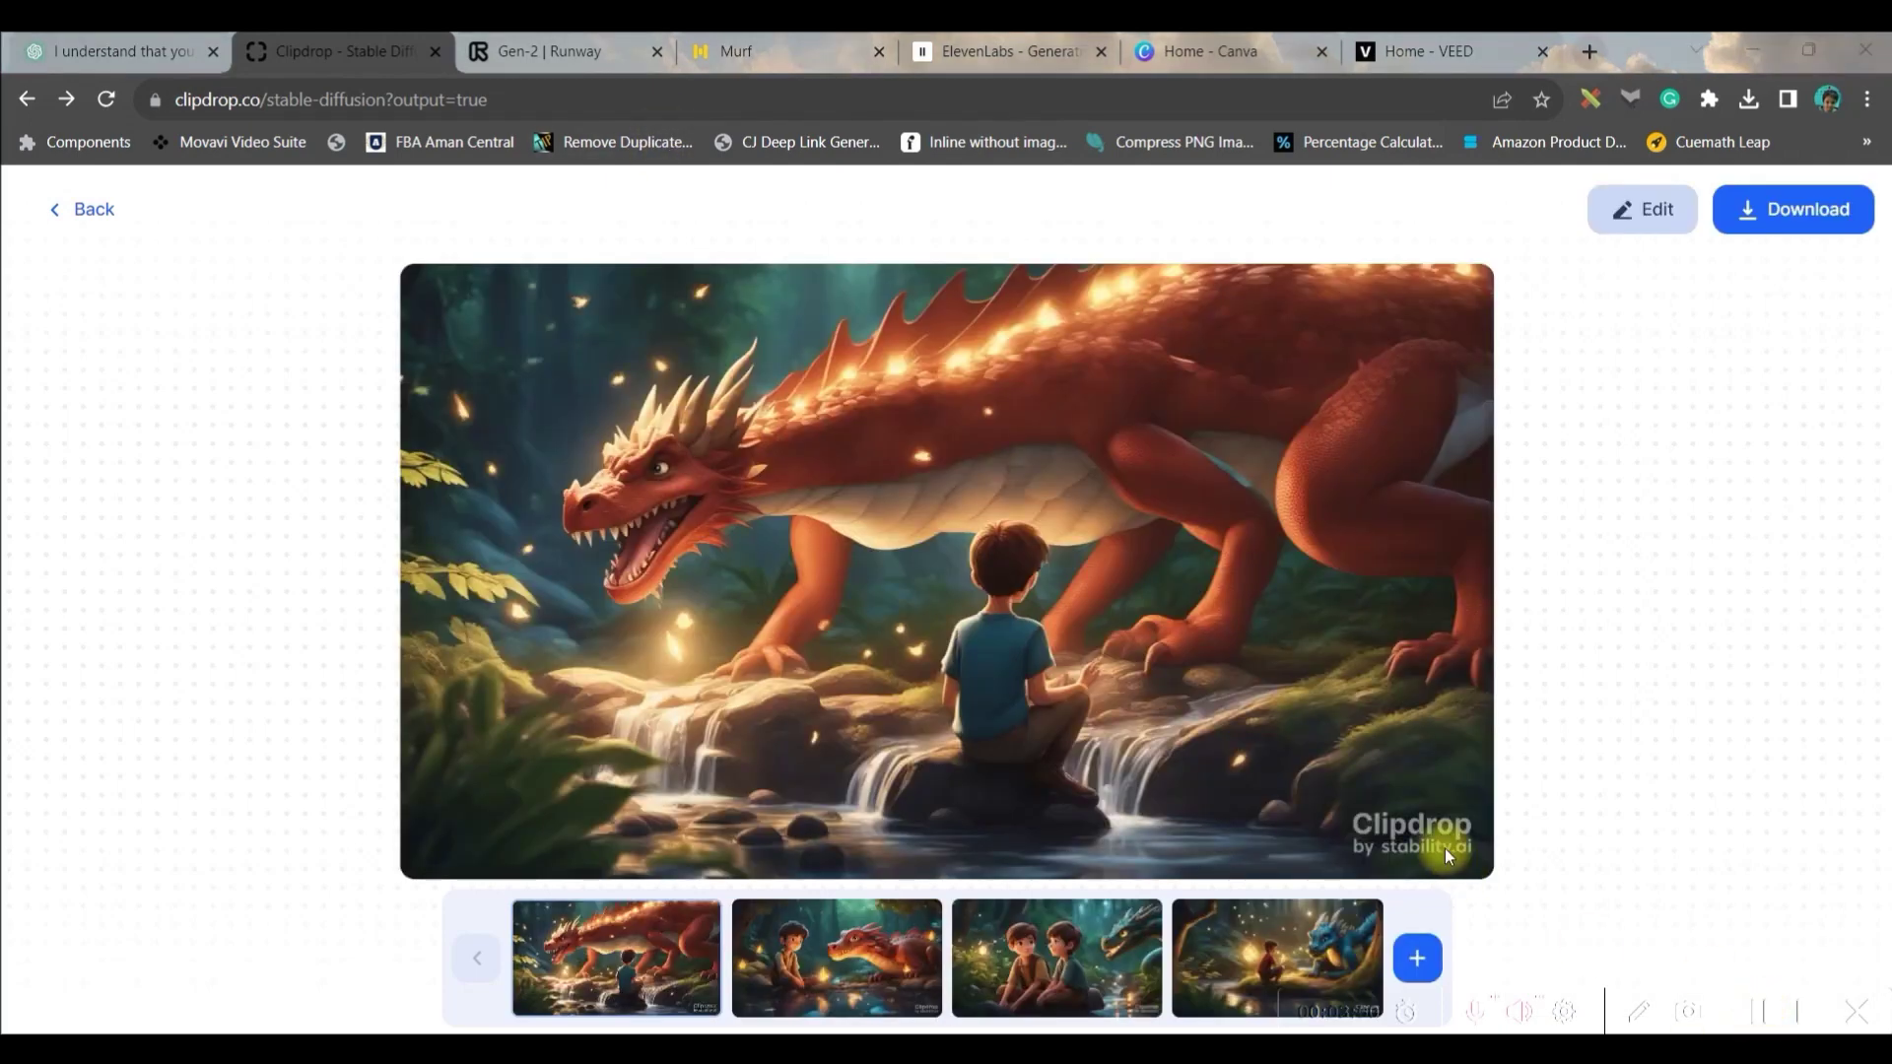
left_click(875, 941)
left_click(1133, 986)
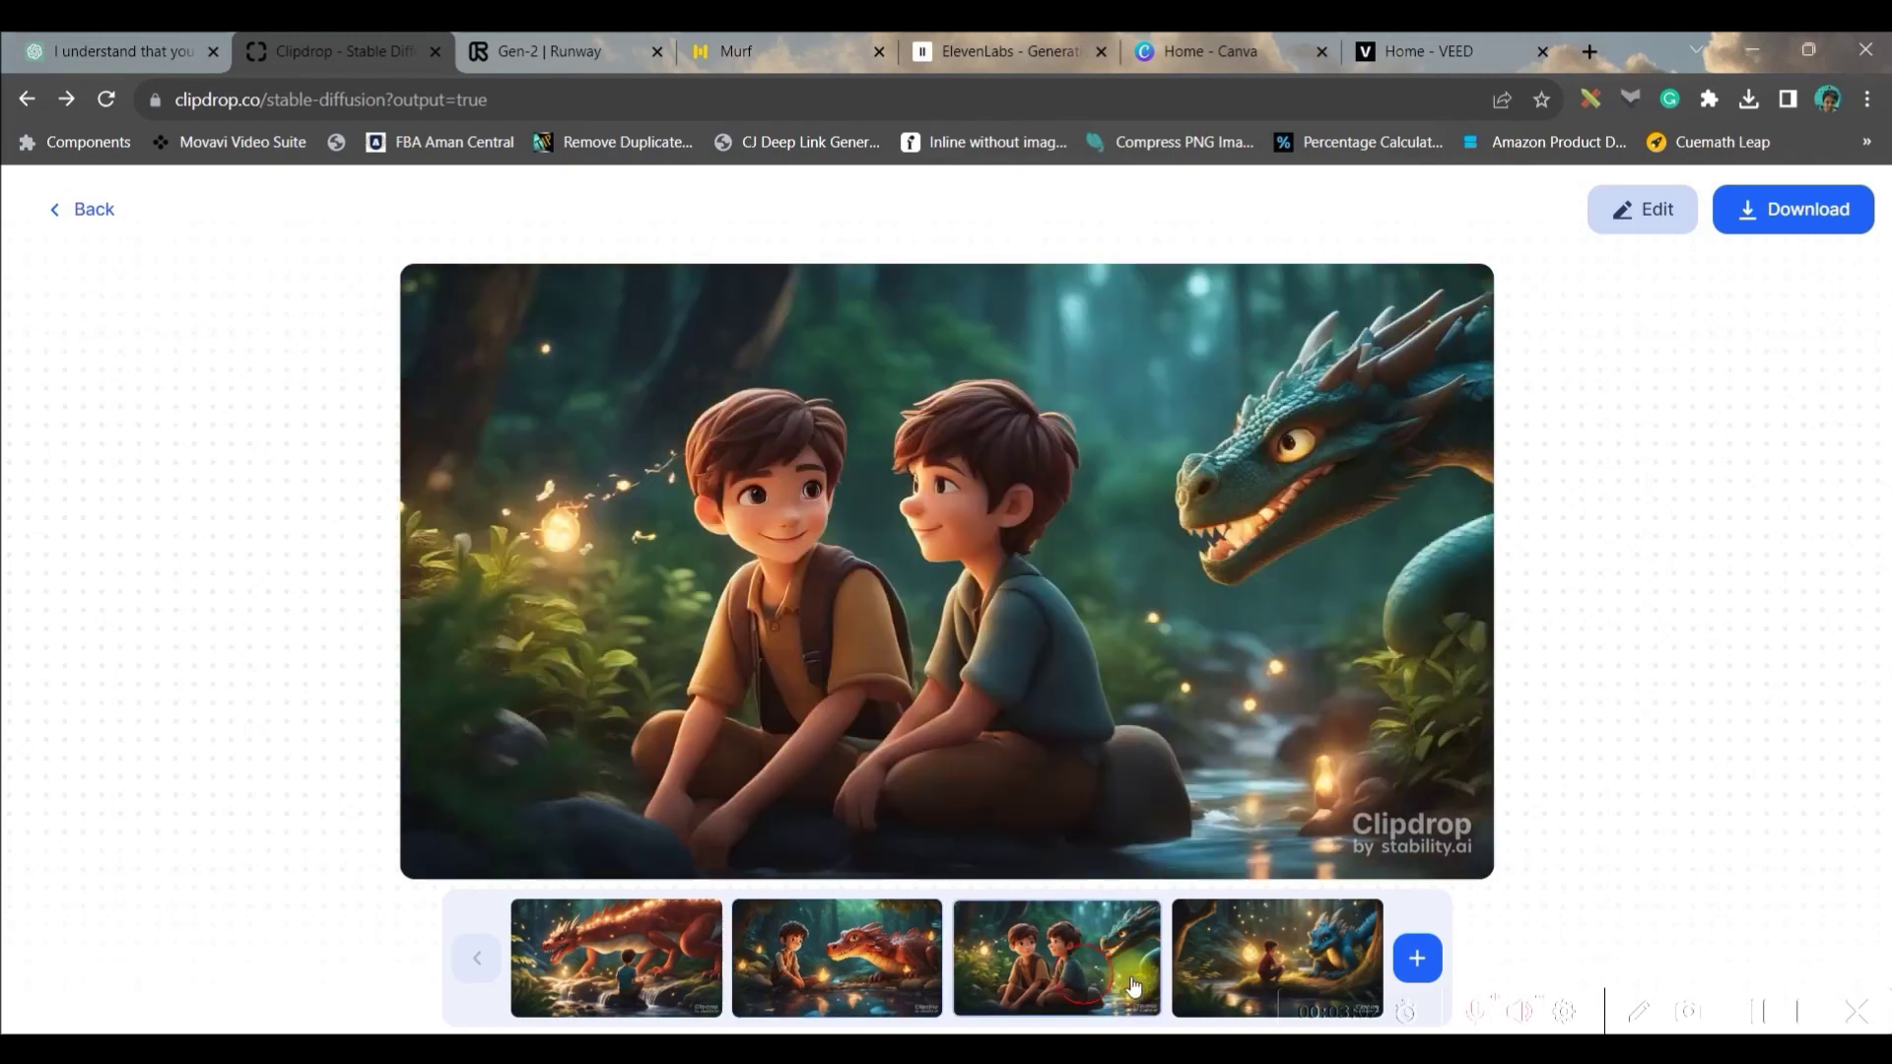
left_click(1240, 950)
left_click(652, 975)
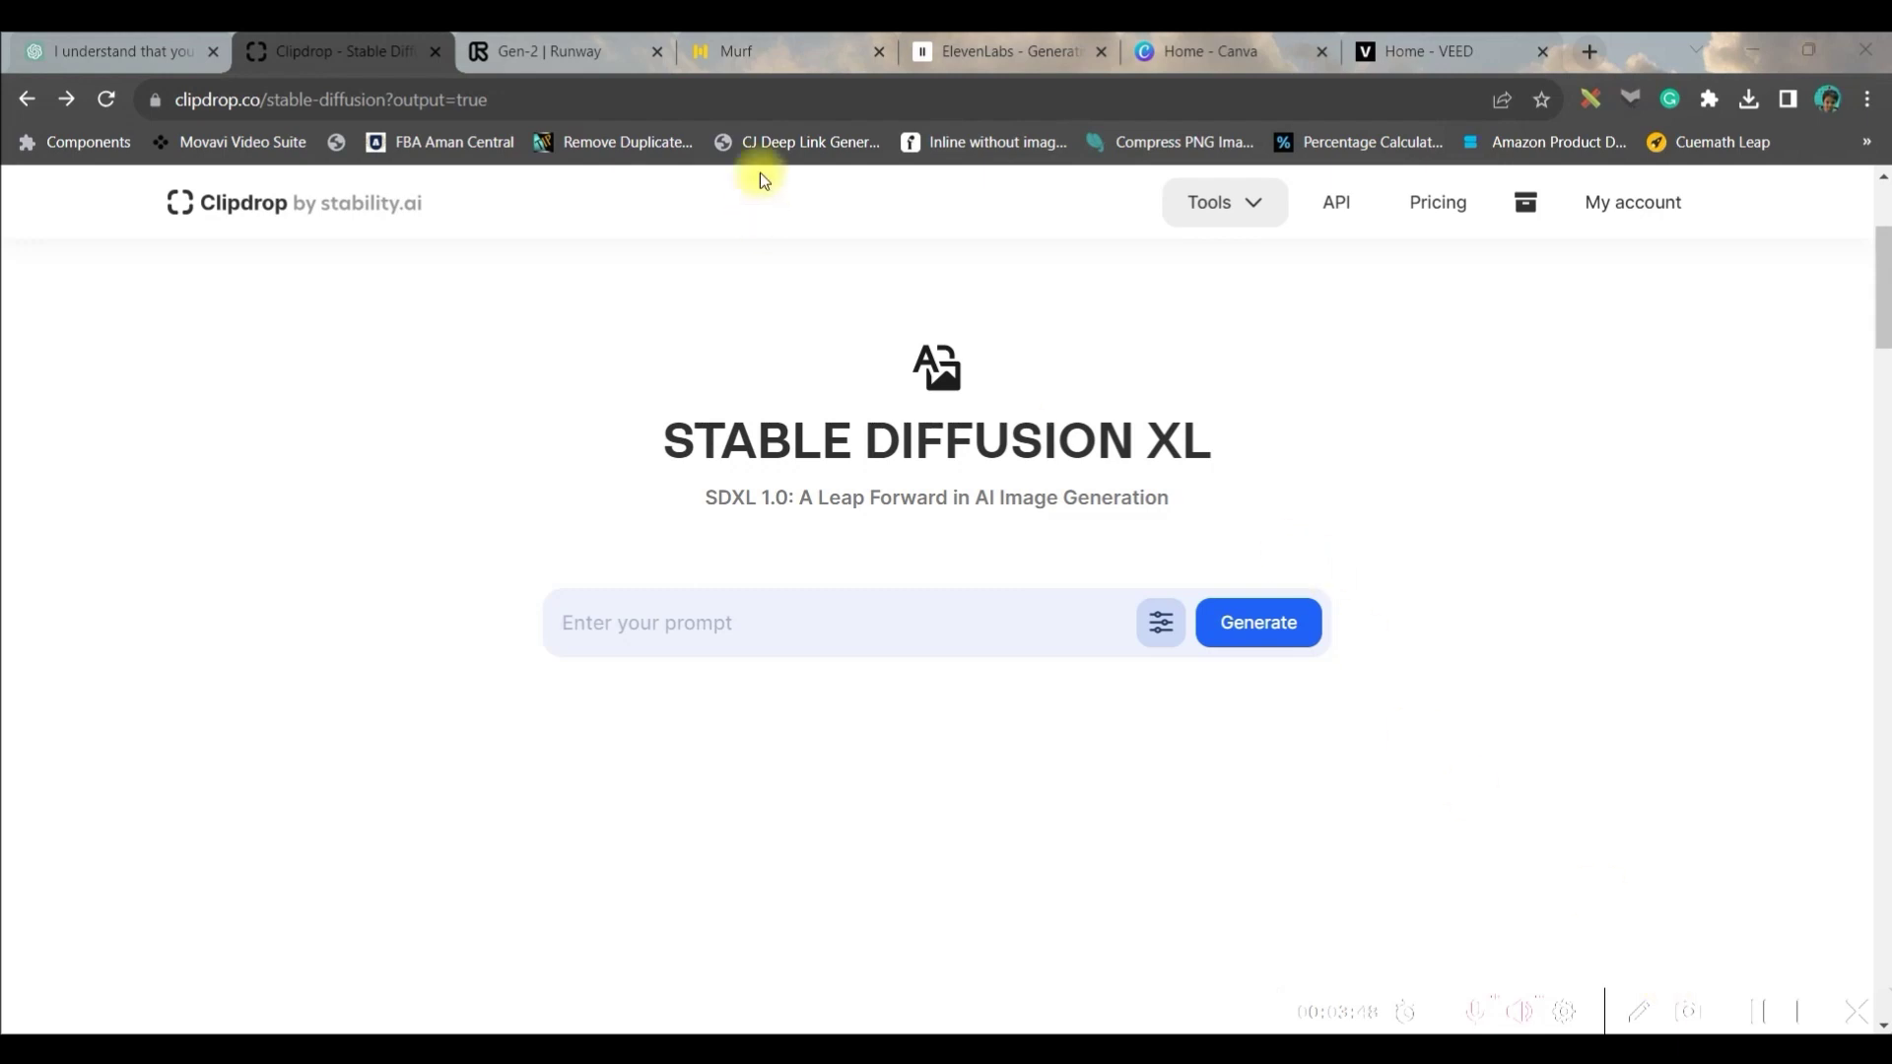
- Bring the grand-hall prompt into Clipdrop and set Photographic style with Widescreen 16:9
left_click(6, 54)
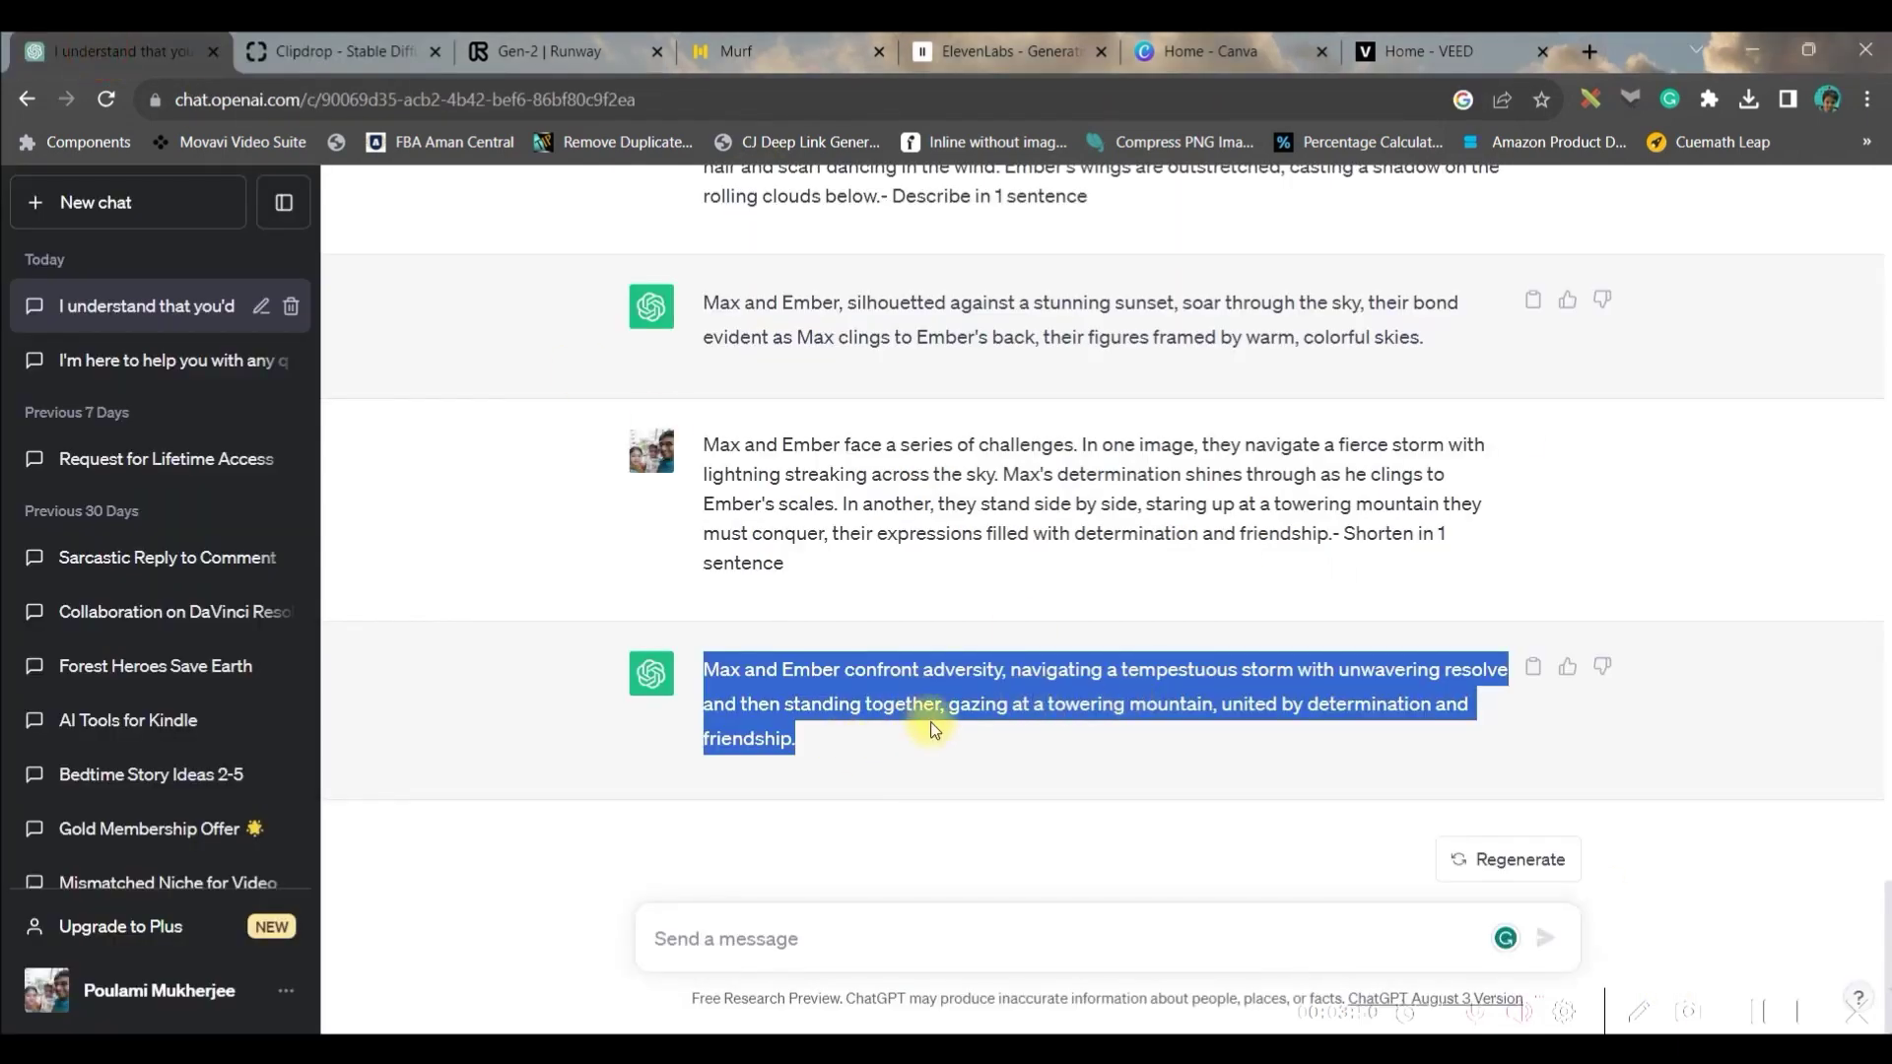
key("ctrl+Tab")
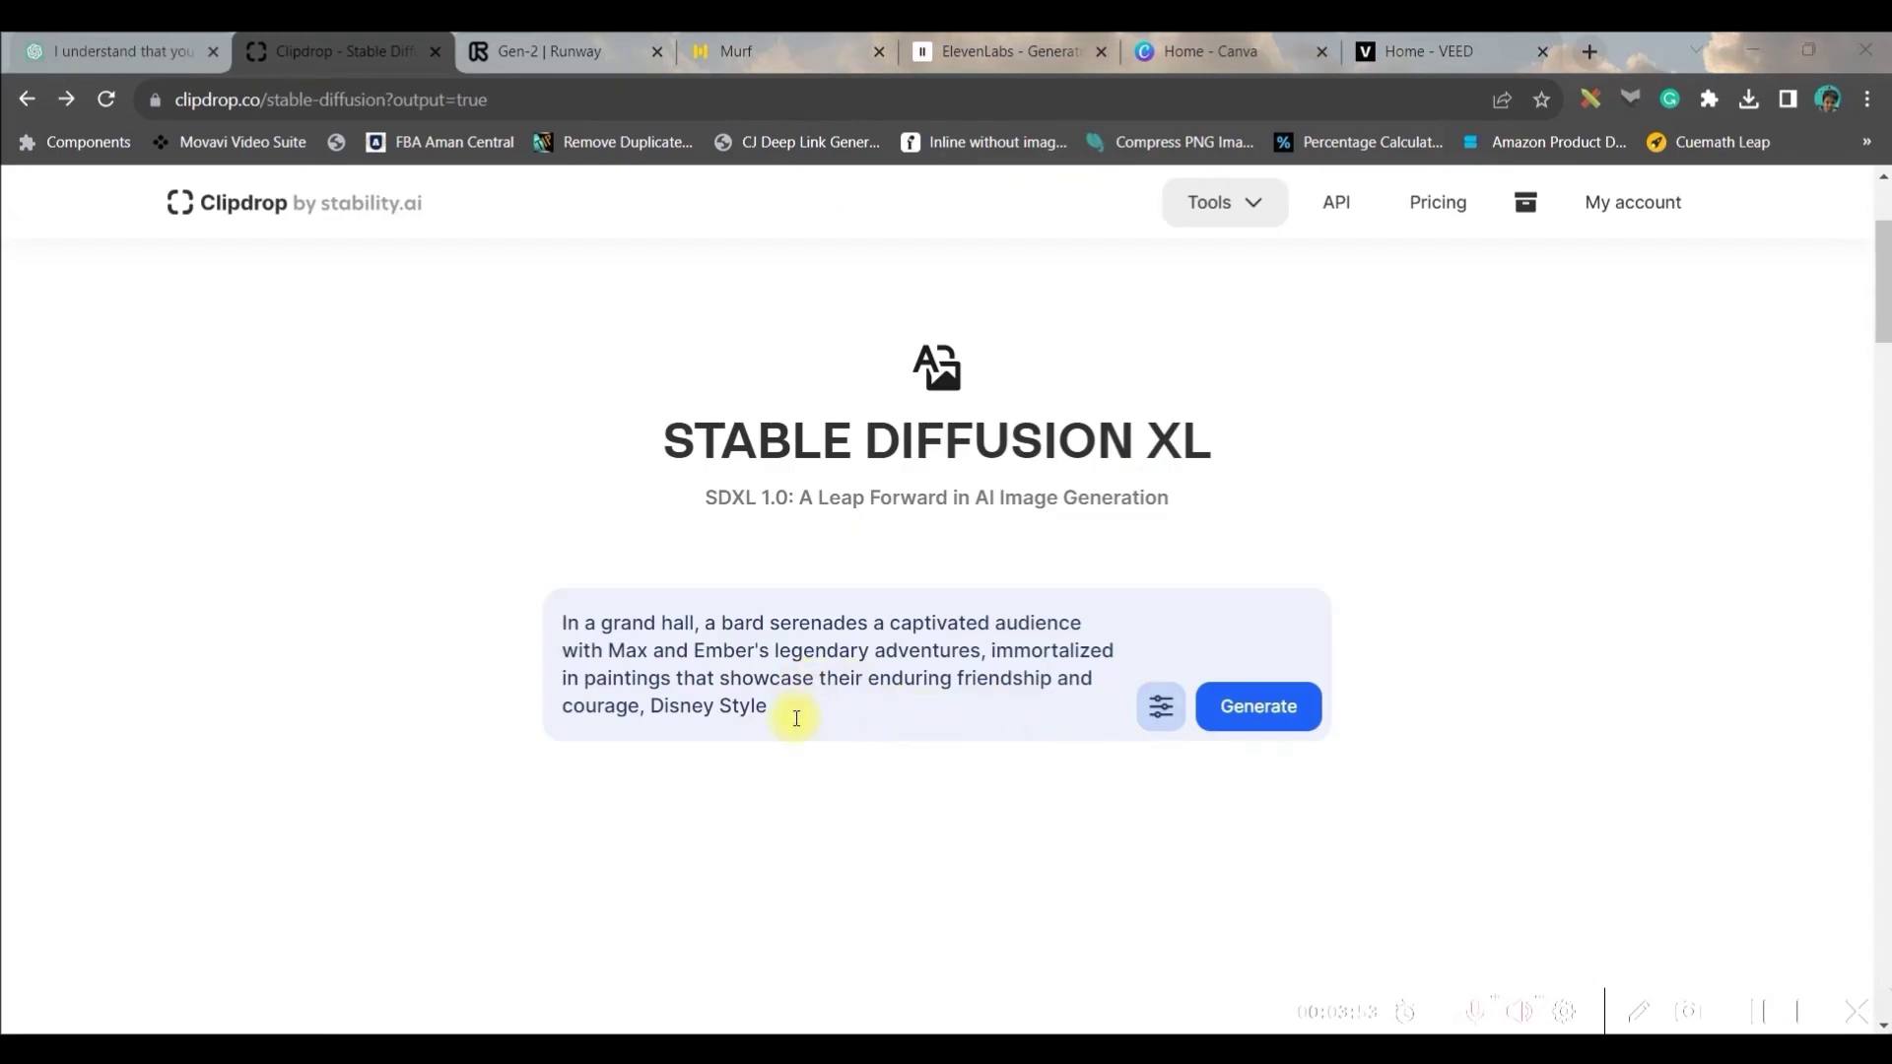
left_click(1165, 717)
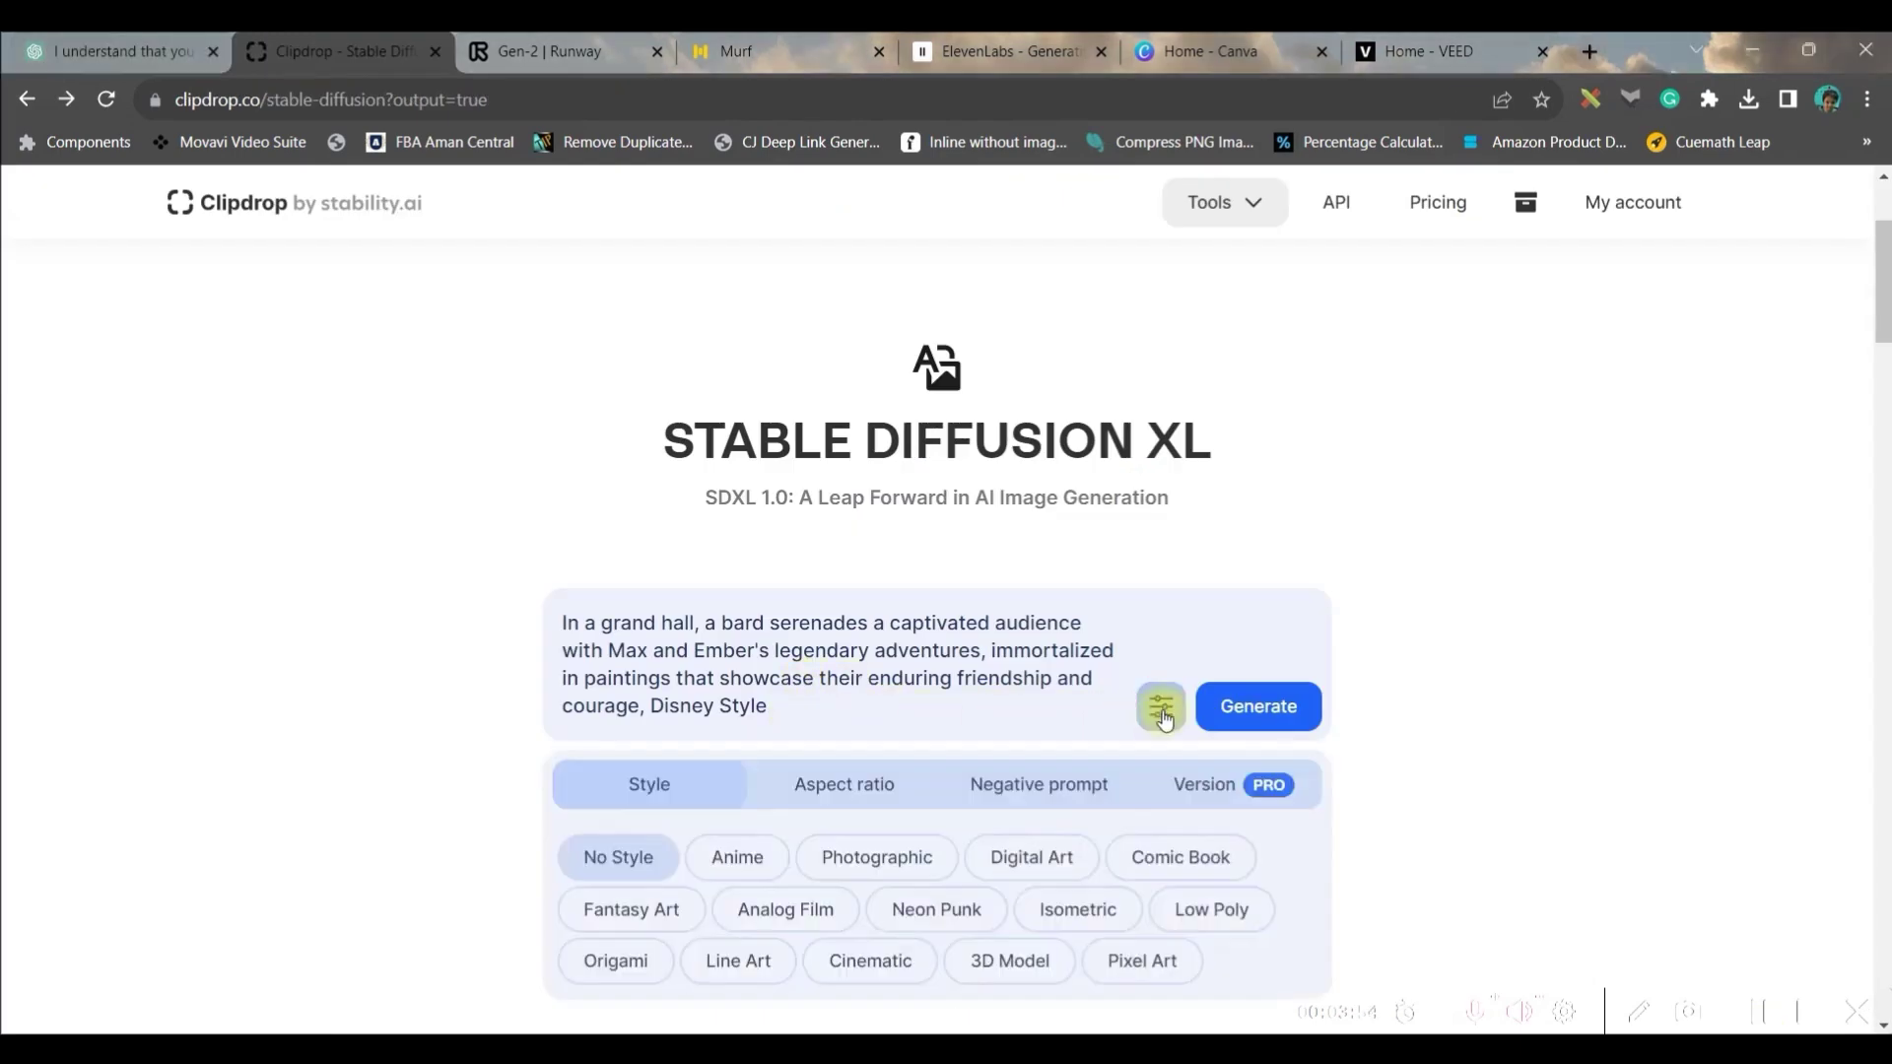
left_click(858, 860)
left_click(853, 794)
left_click(848, 860)
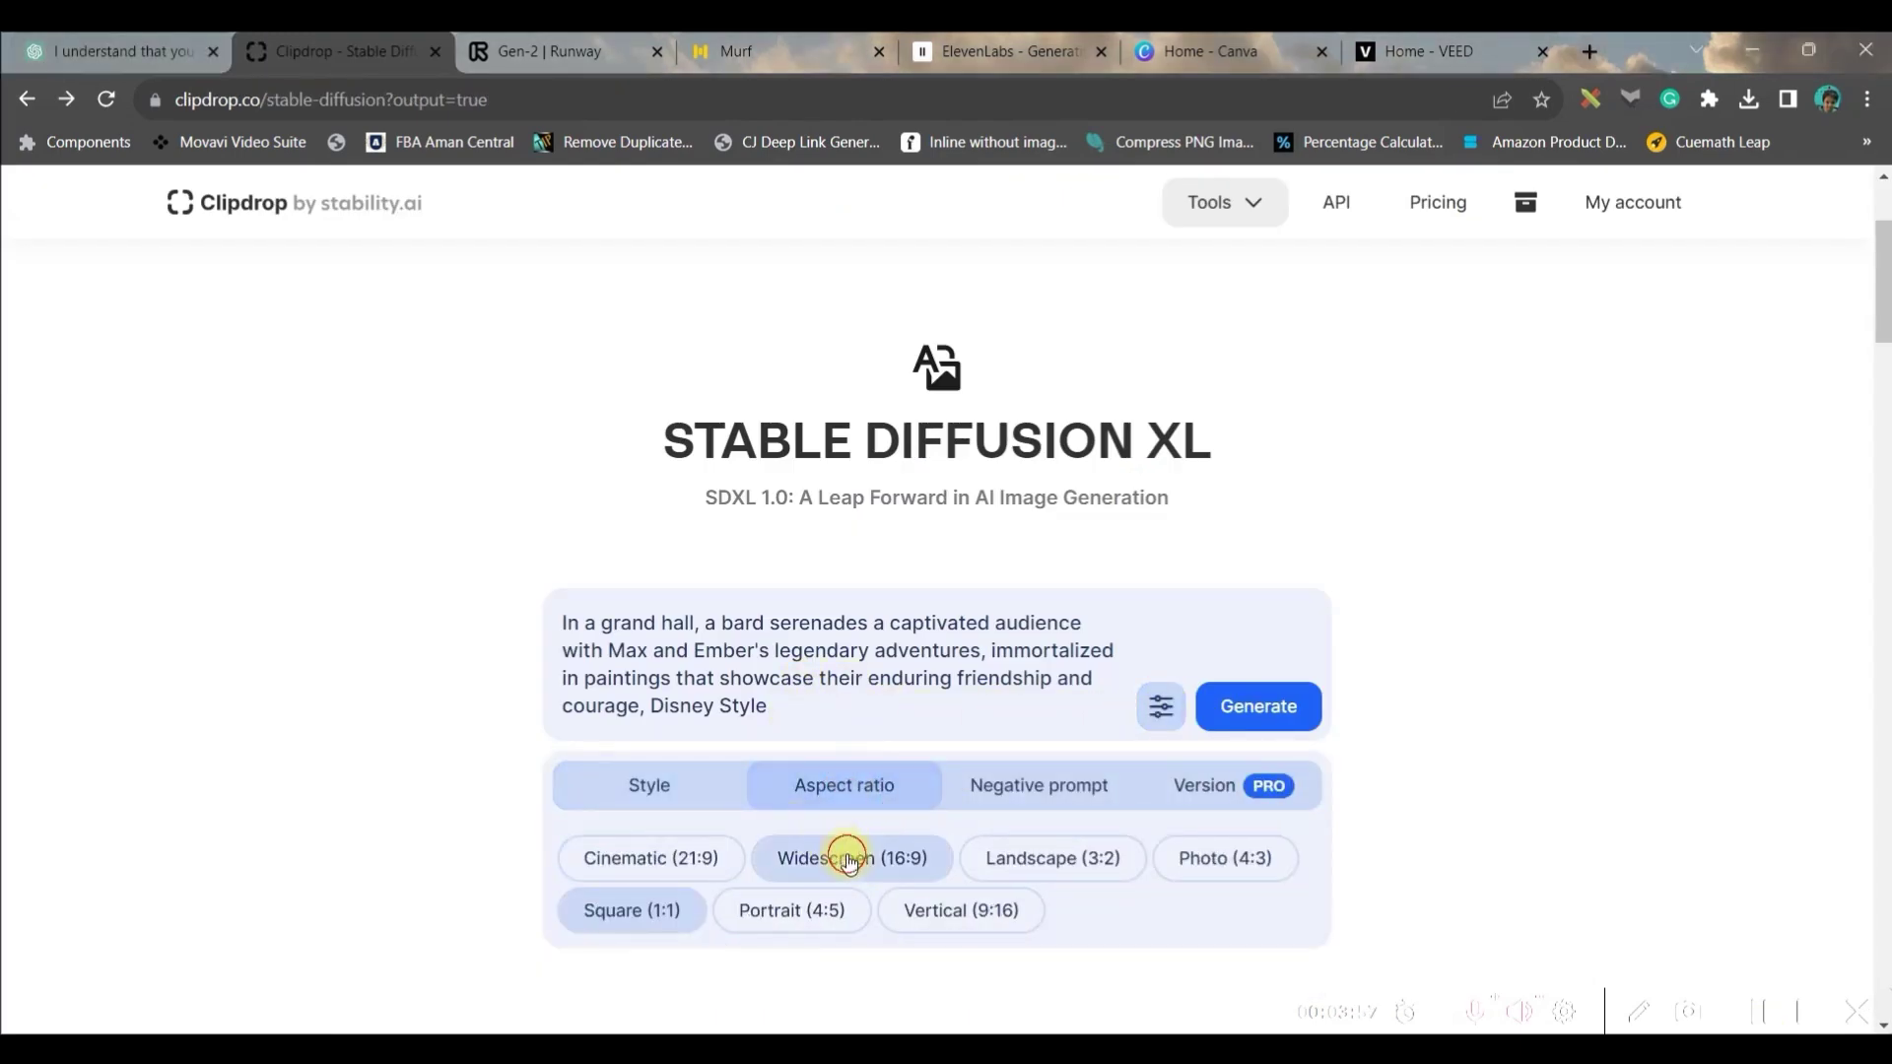
left_click(662, 788)
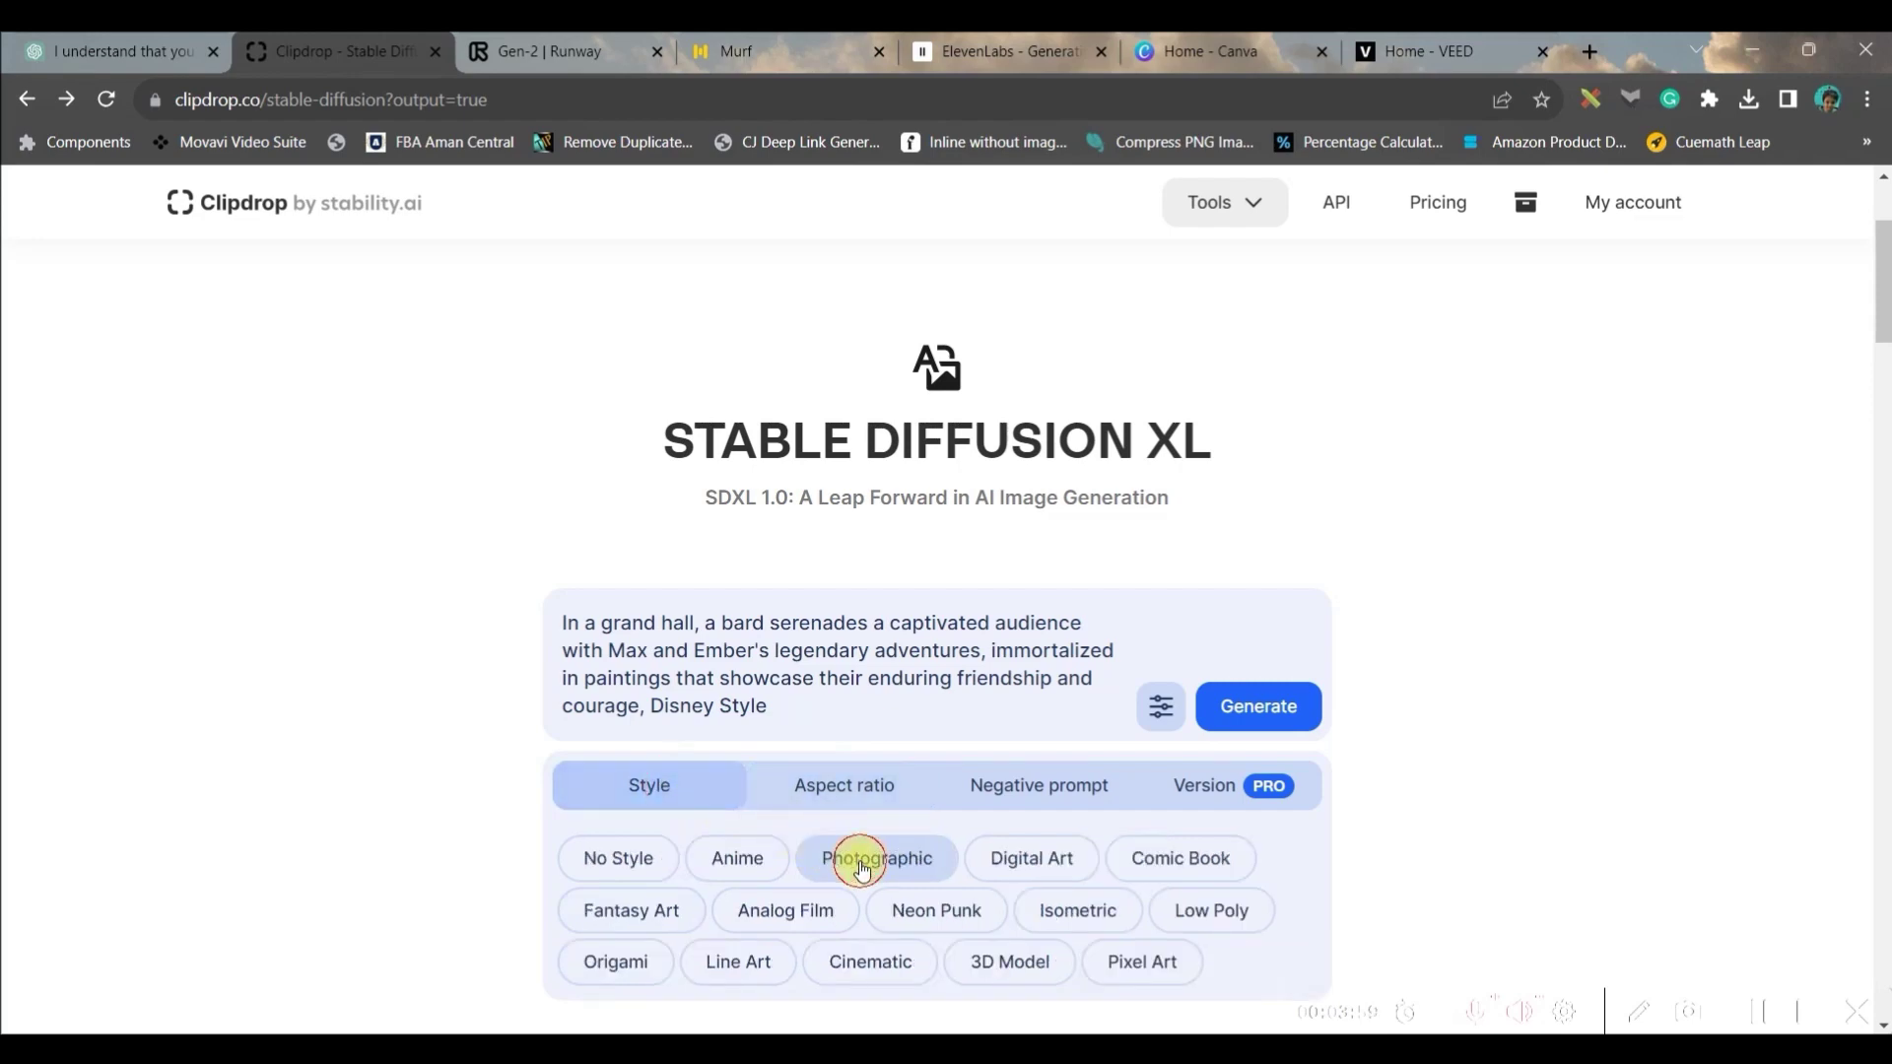
- Generate the grand-hall dragon images in free mode and open the Sky Replacer
left_click(1257, 714)
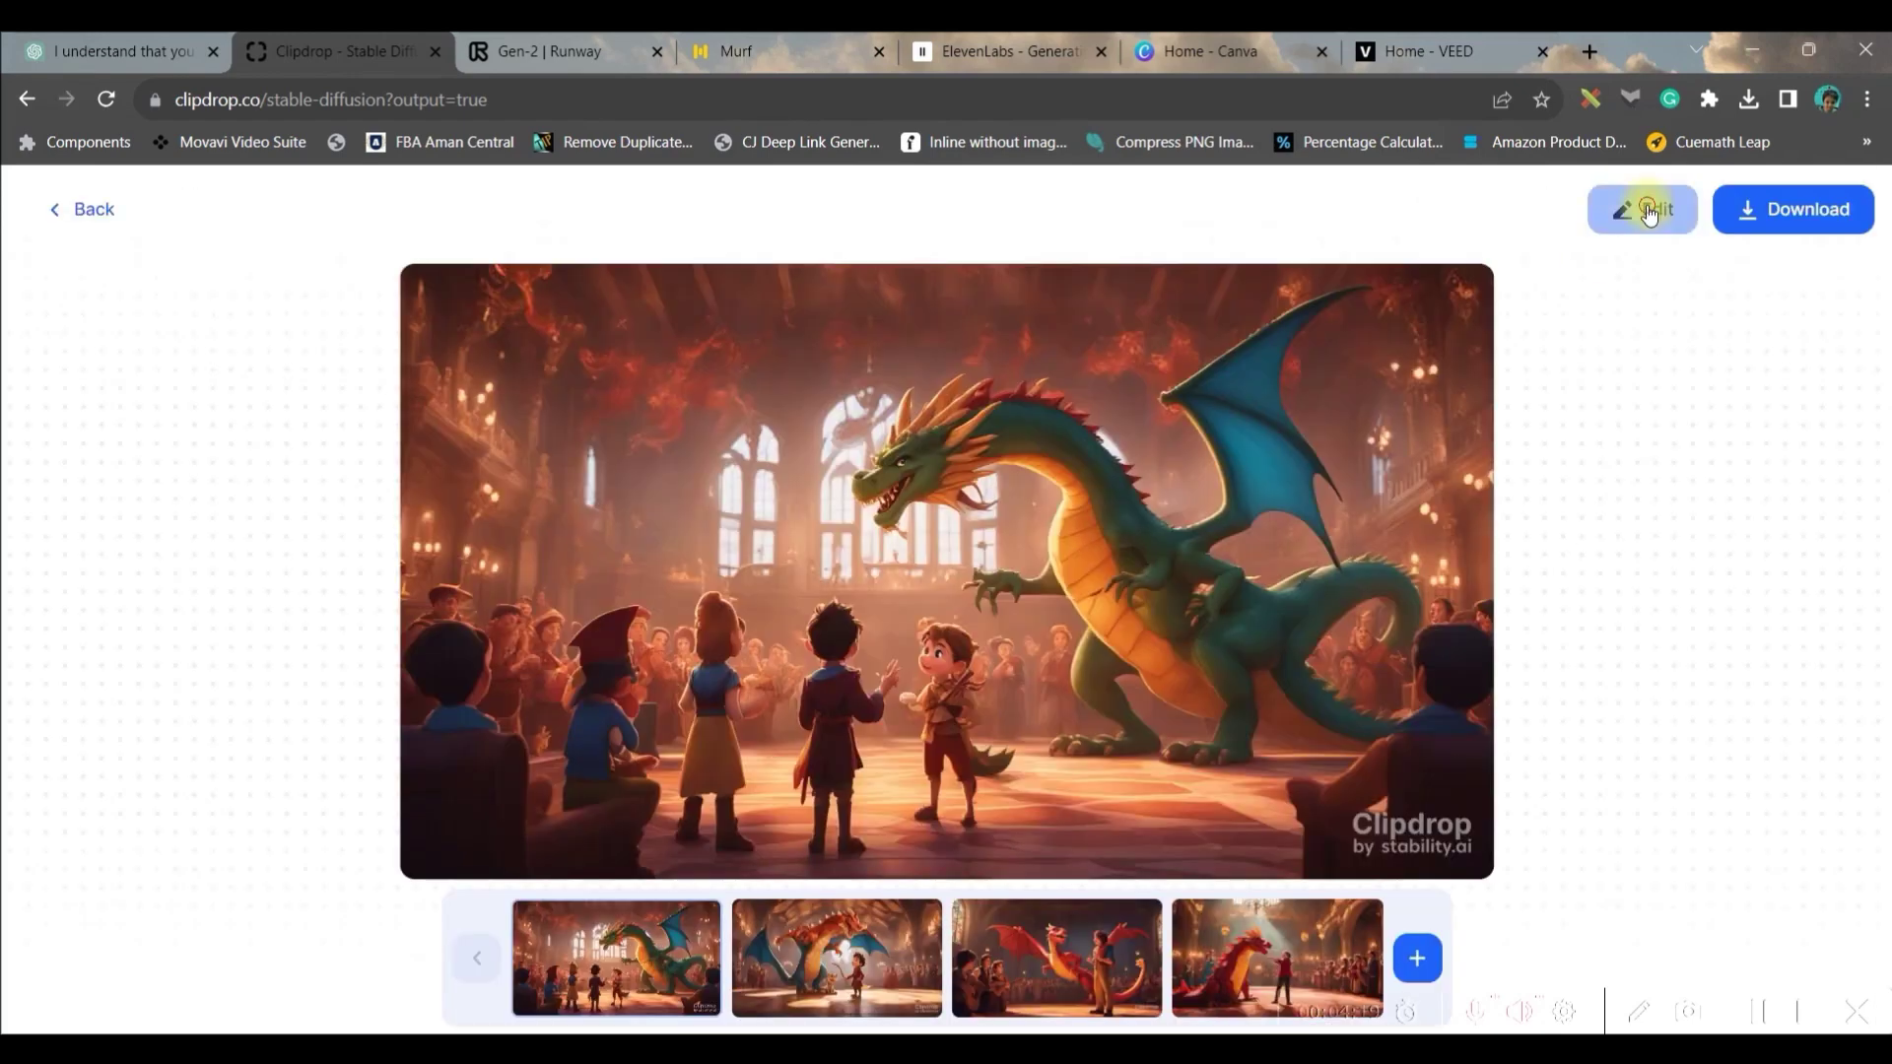
left_click(1642, 207)
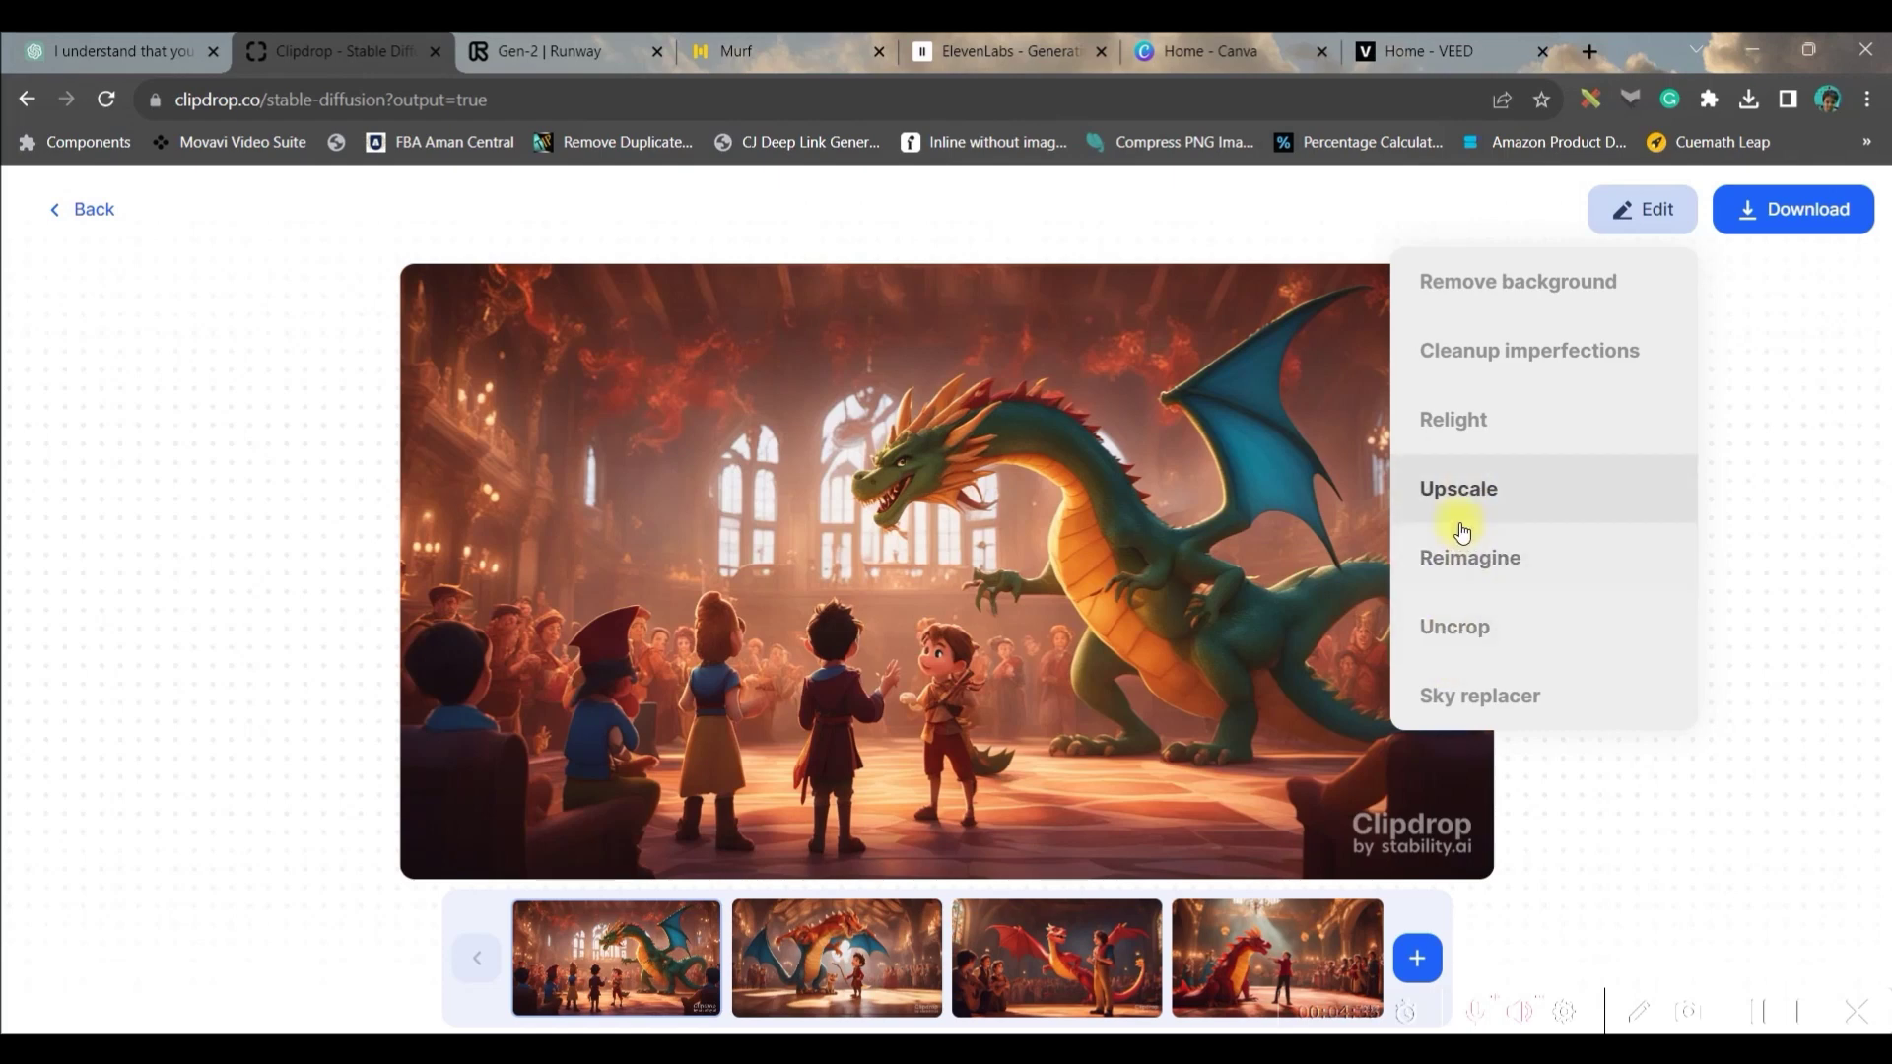
left_click(1520, 695)
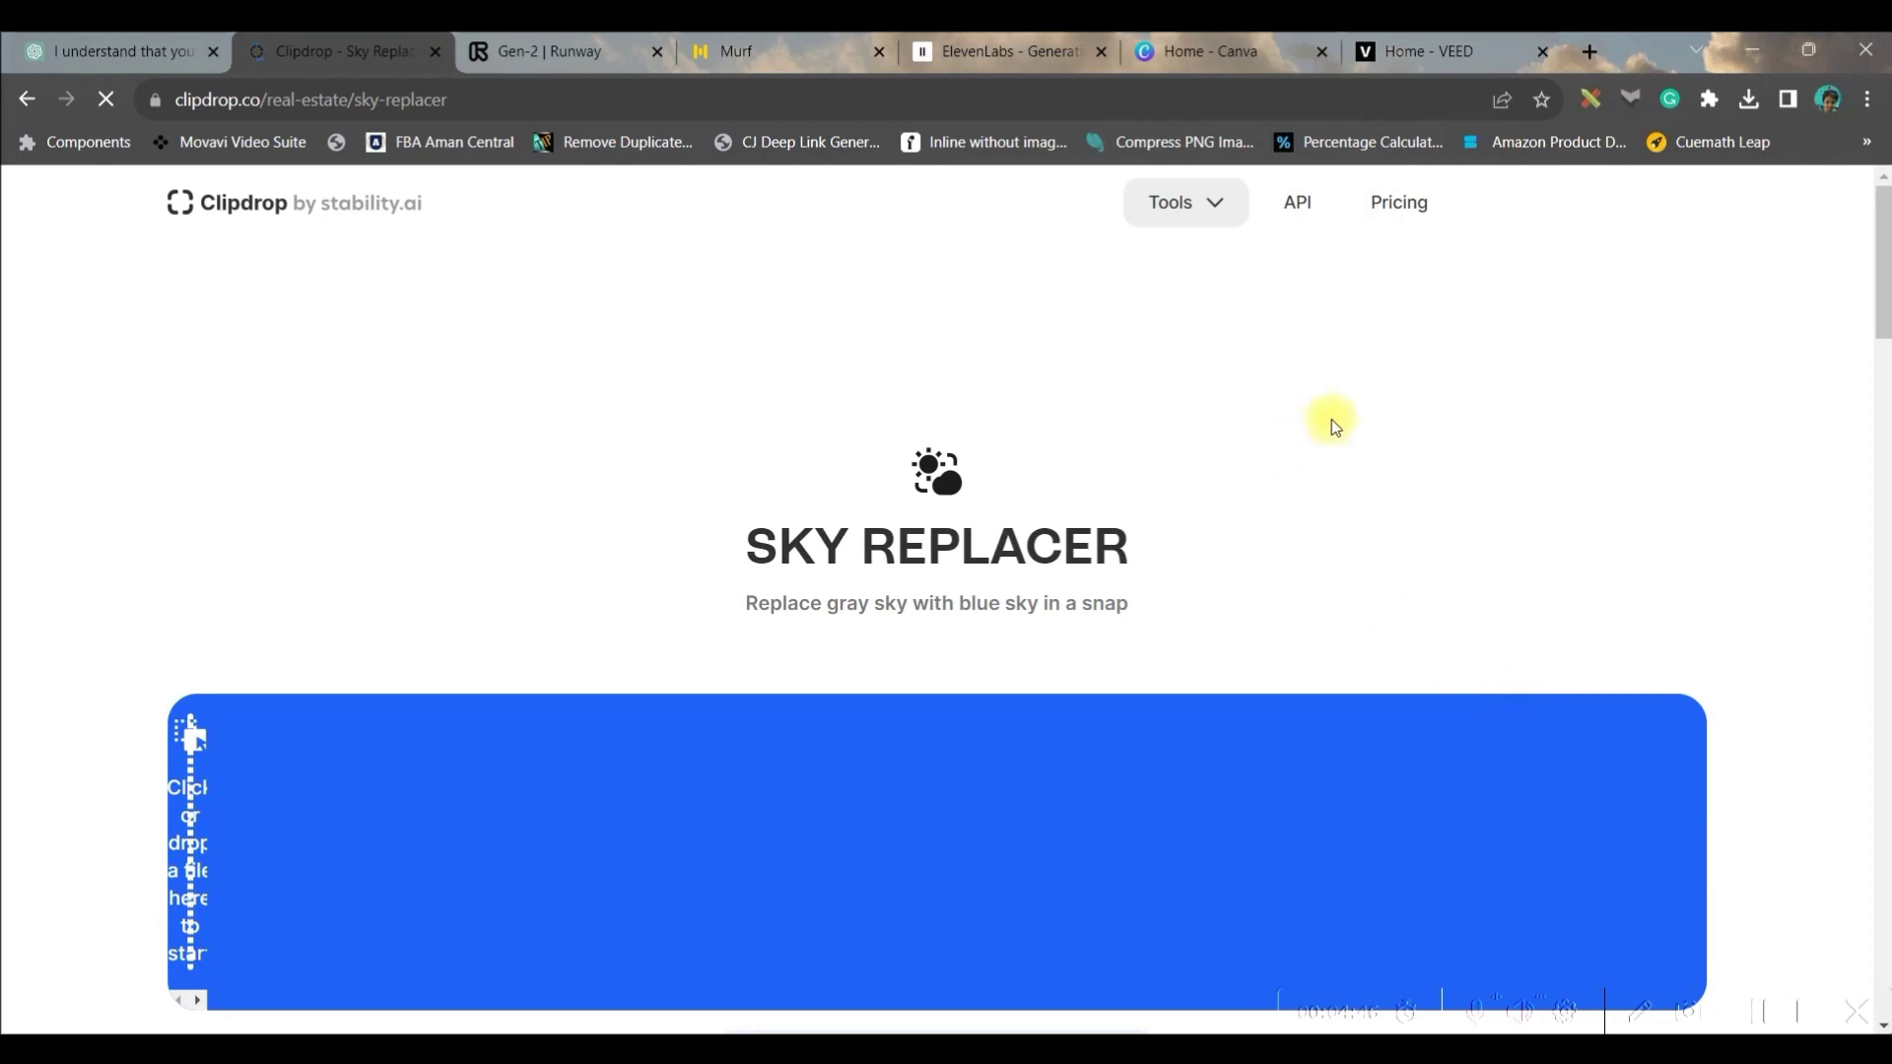
- Try the pale, light-blue cloud and sunset presets, apply sunset, and compare with the original
scroll(1360, 443, "down", 4)
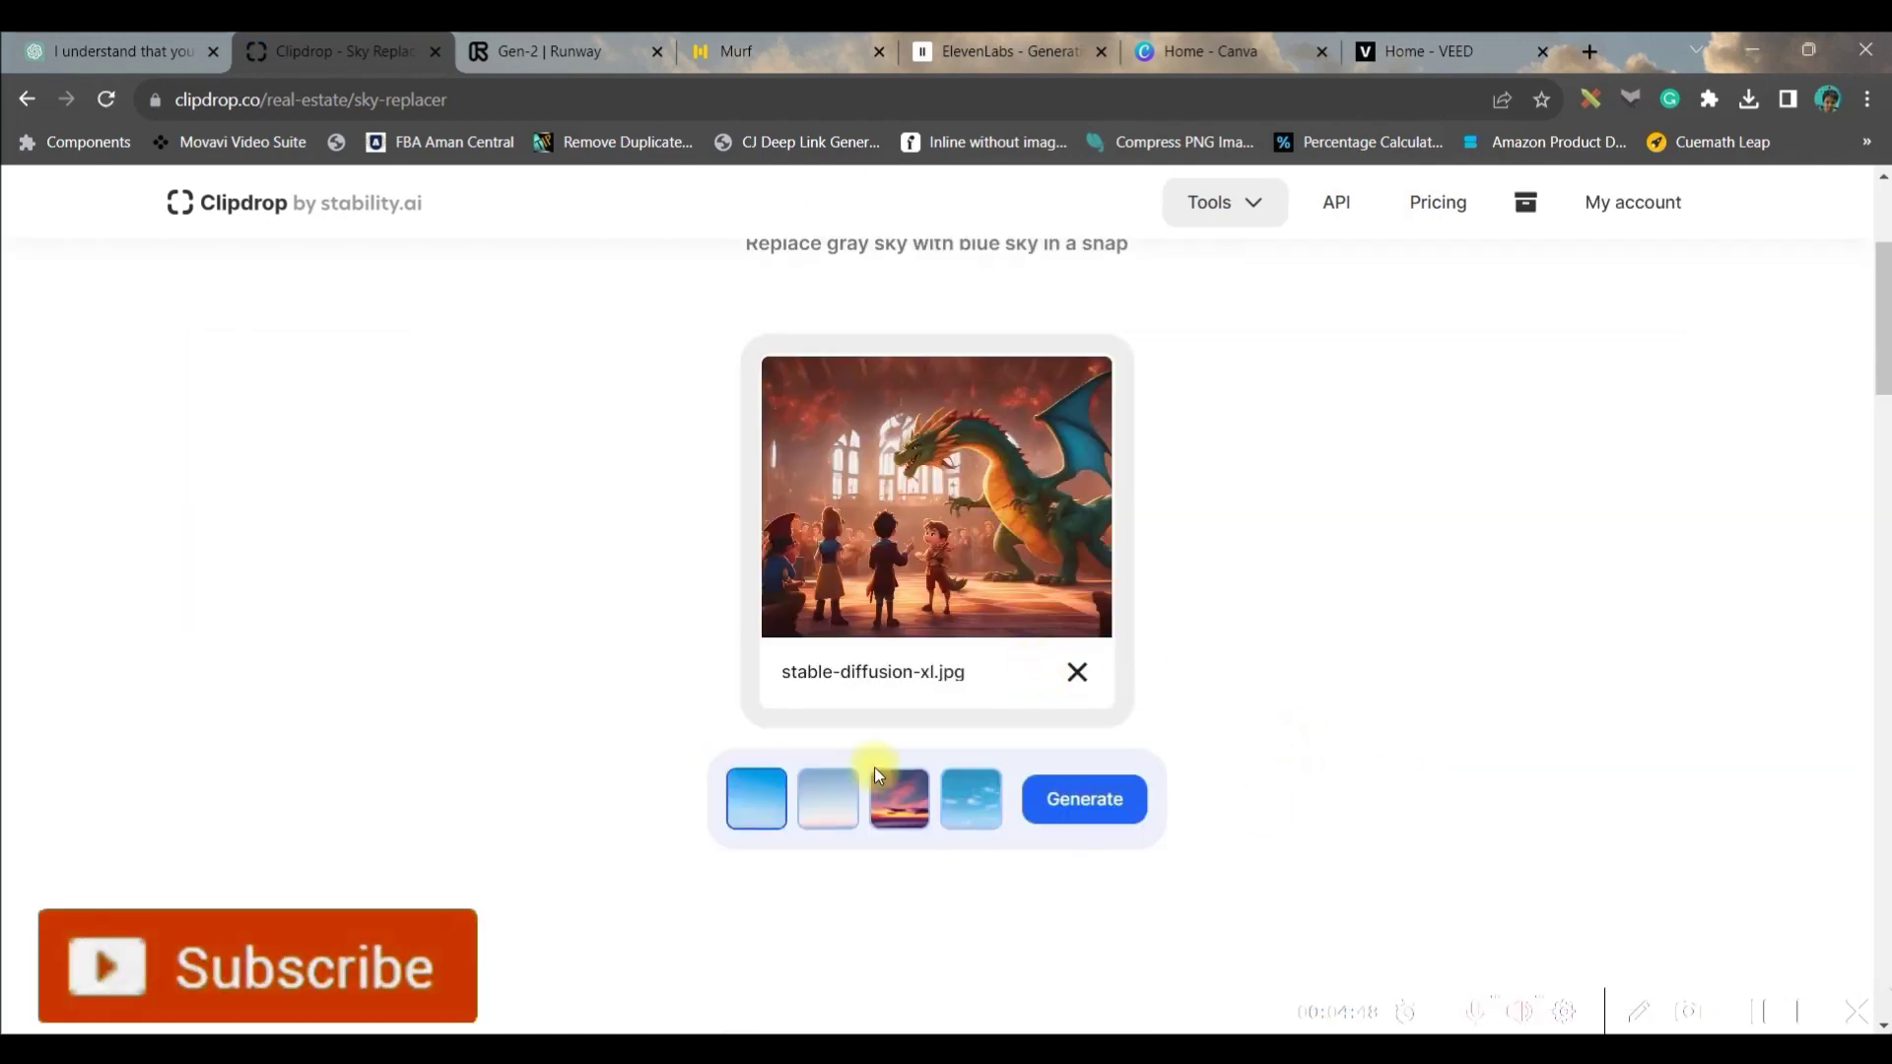
left_click(842, 818)
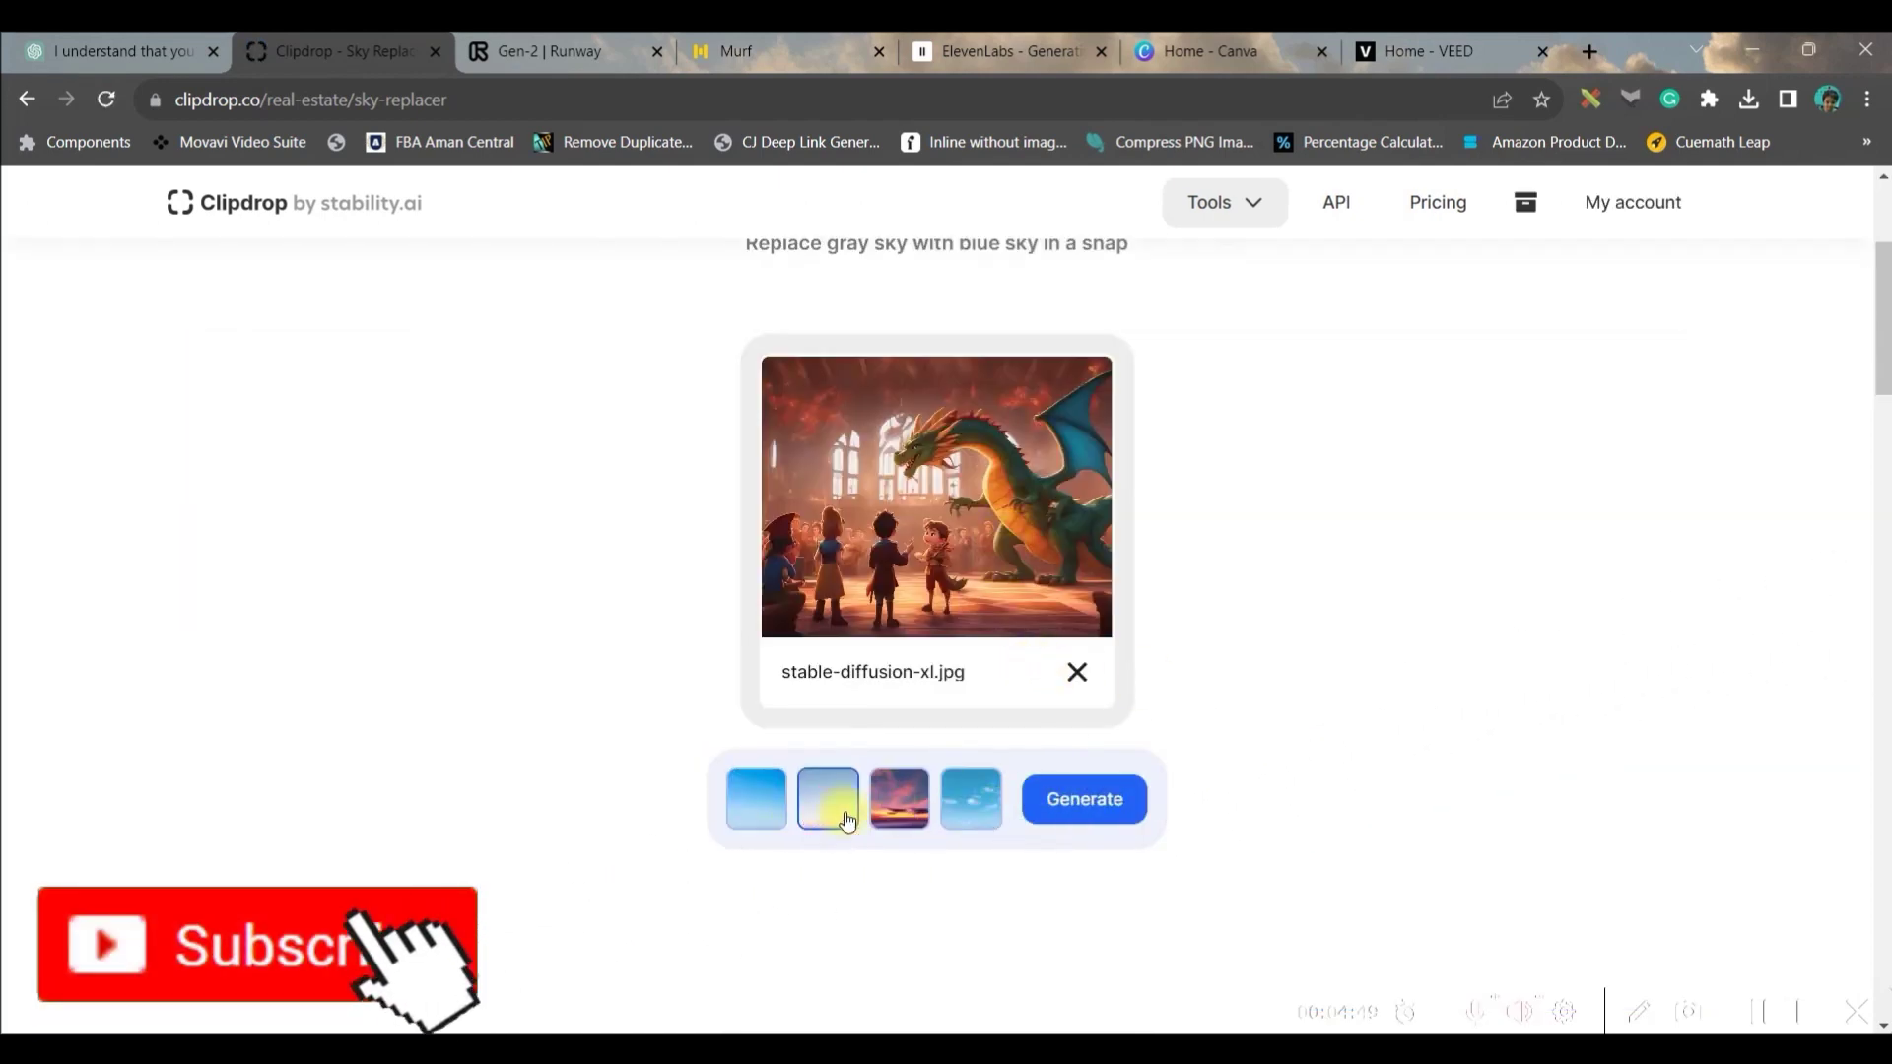
left_click(971, 800)
left_click(1084, 816)
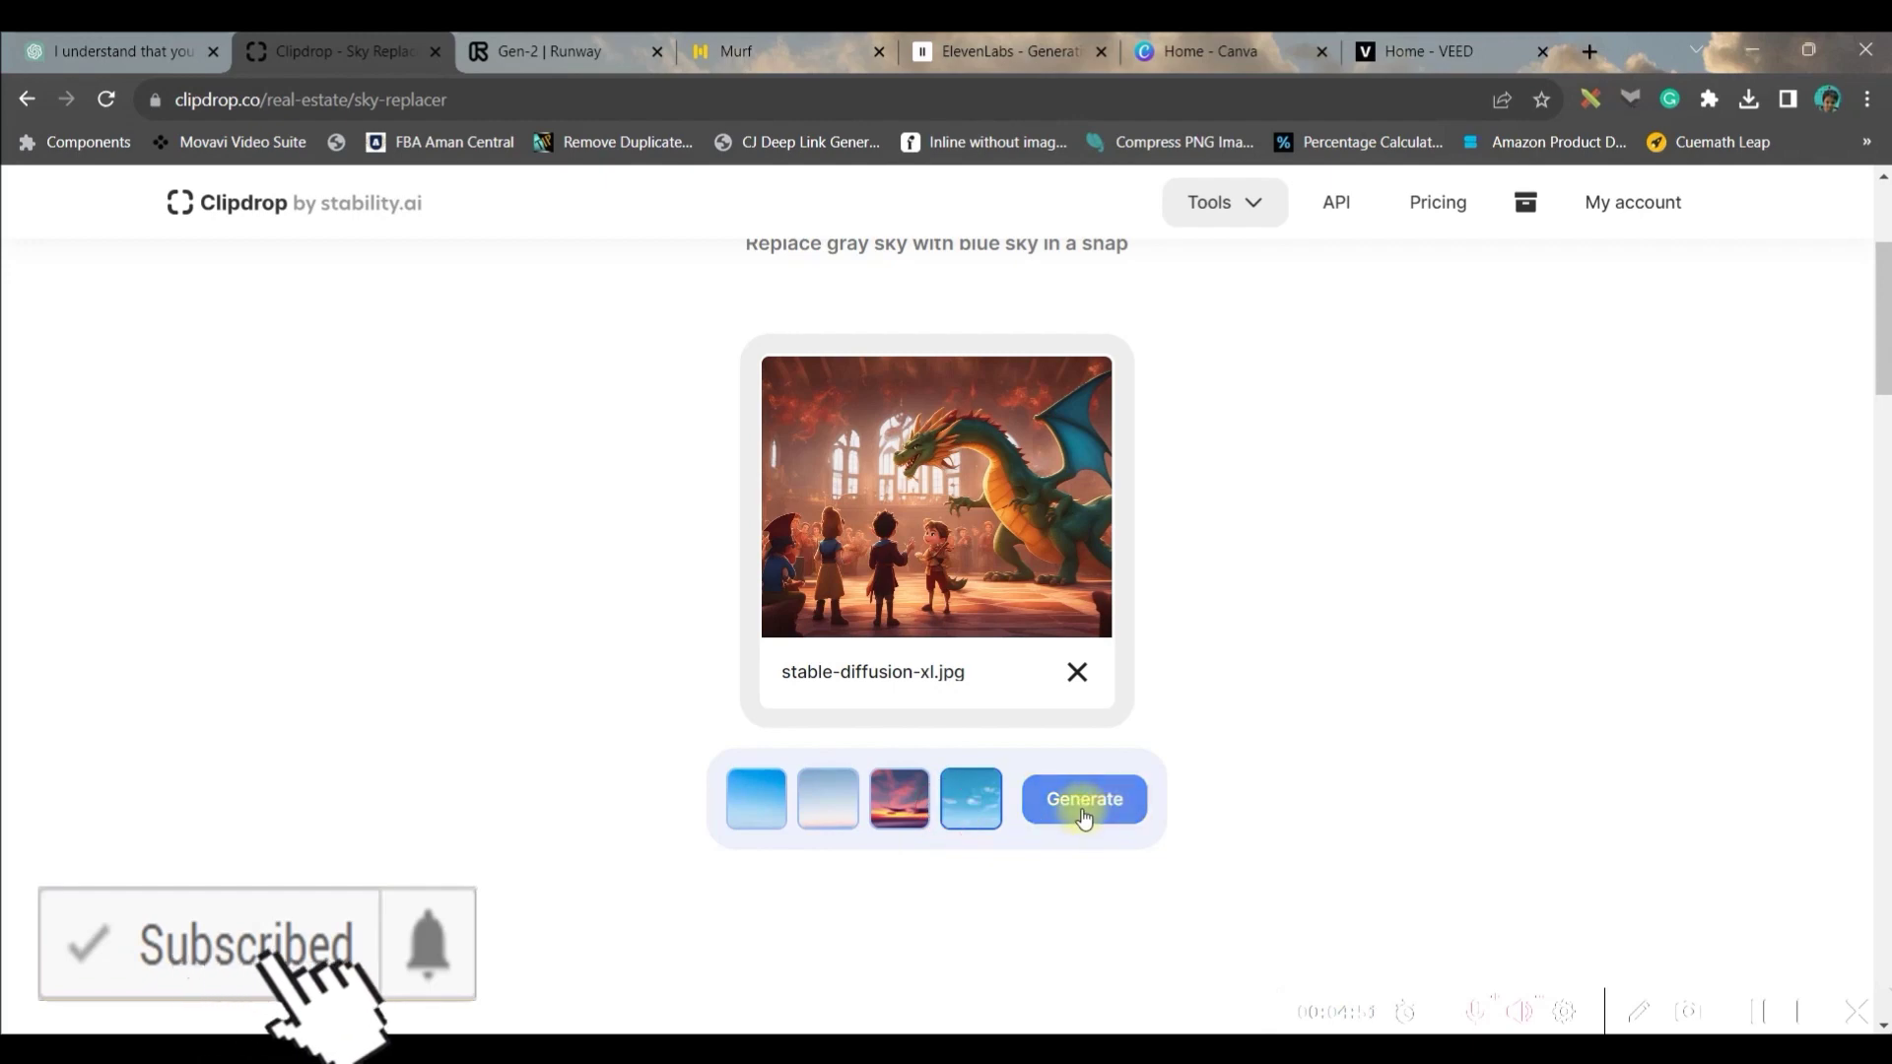
left_click(926, 814)
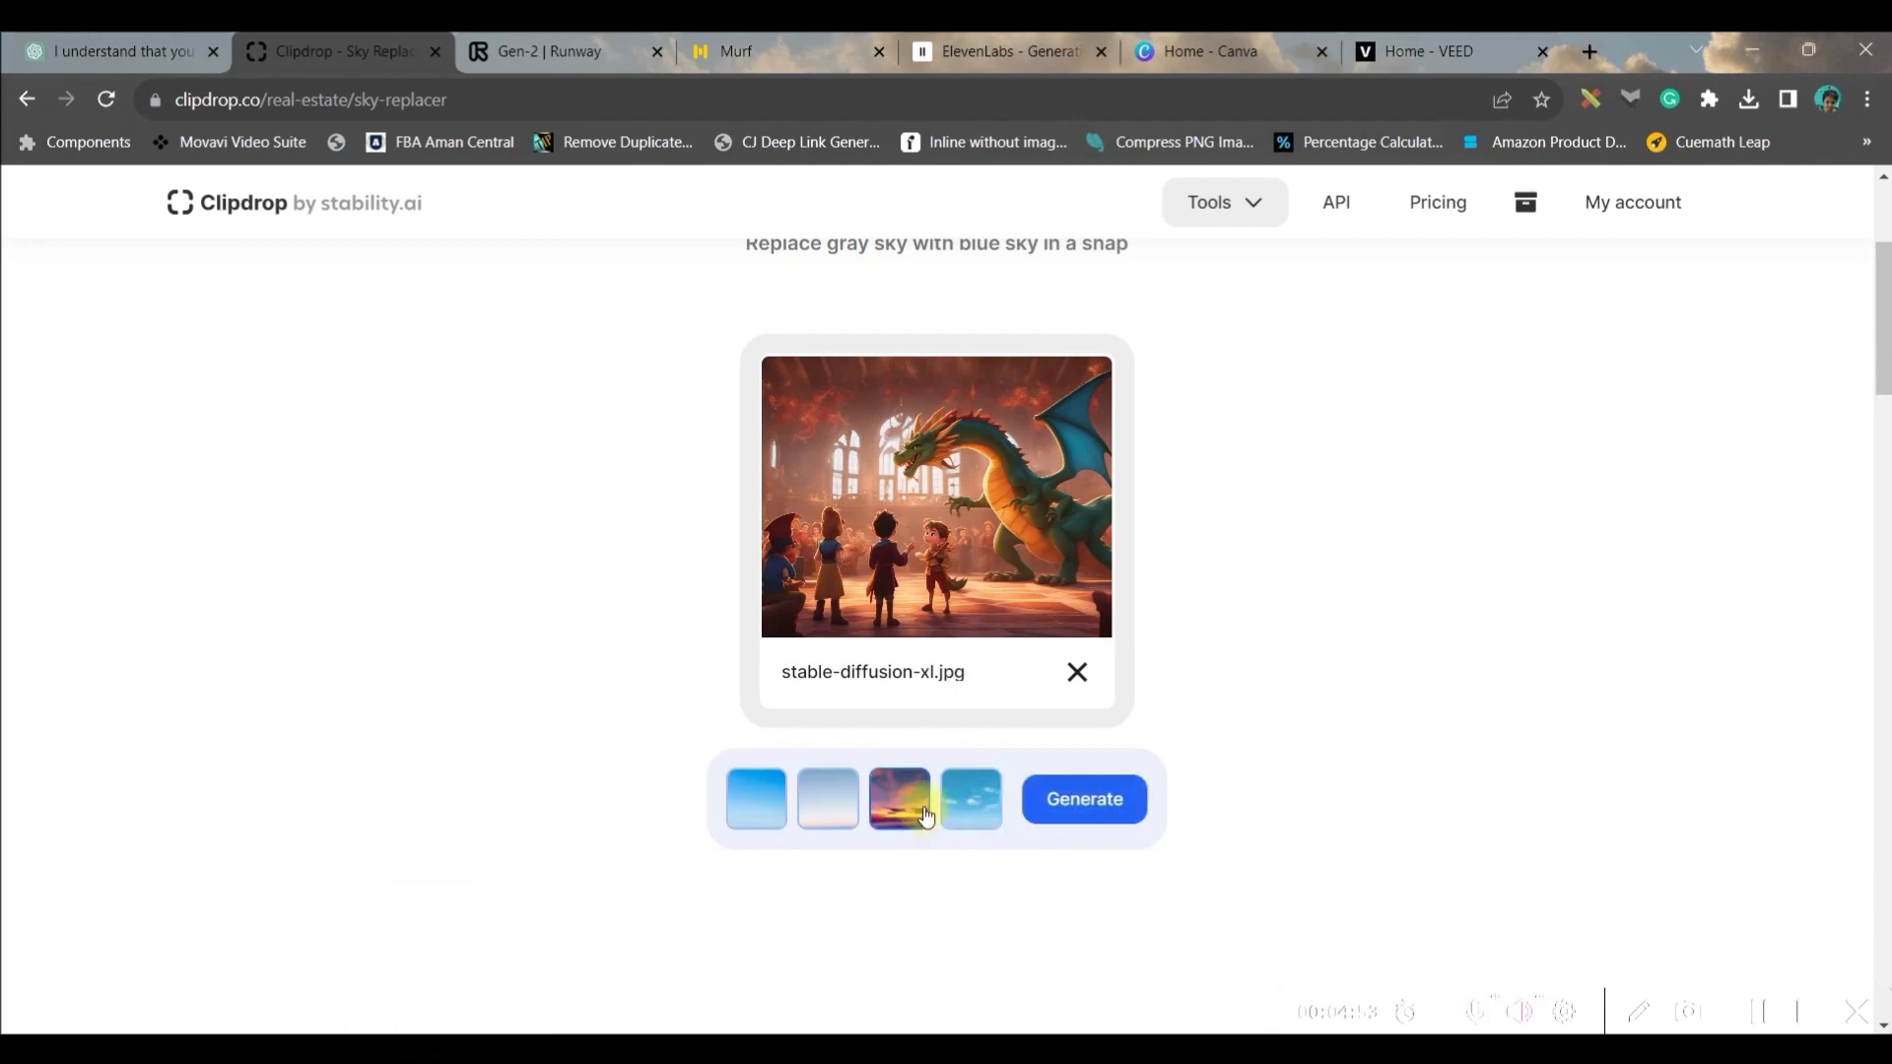
left_click(1057, 794)
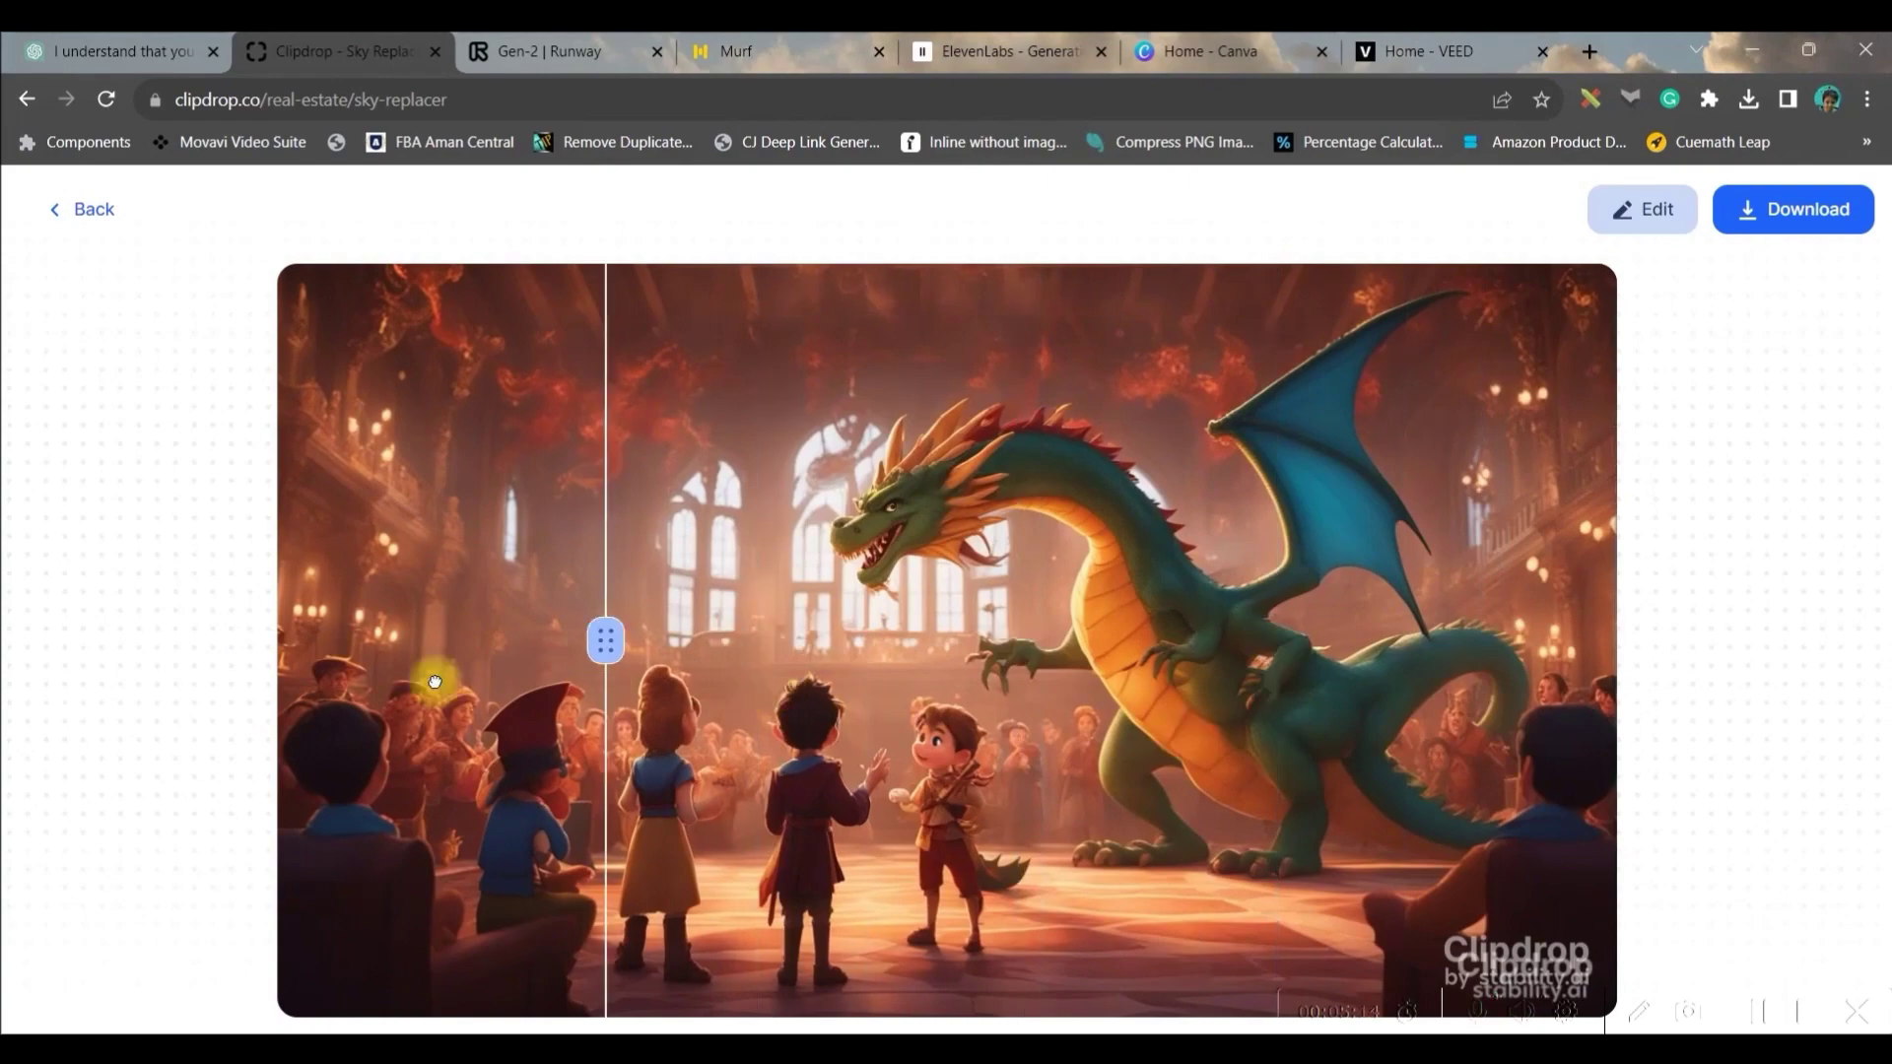
left_click_drag(435, 681, 1658, 708)
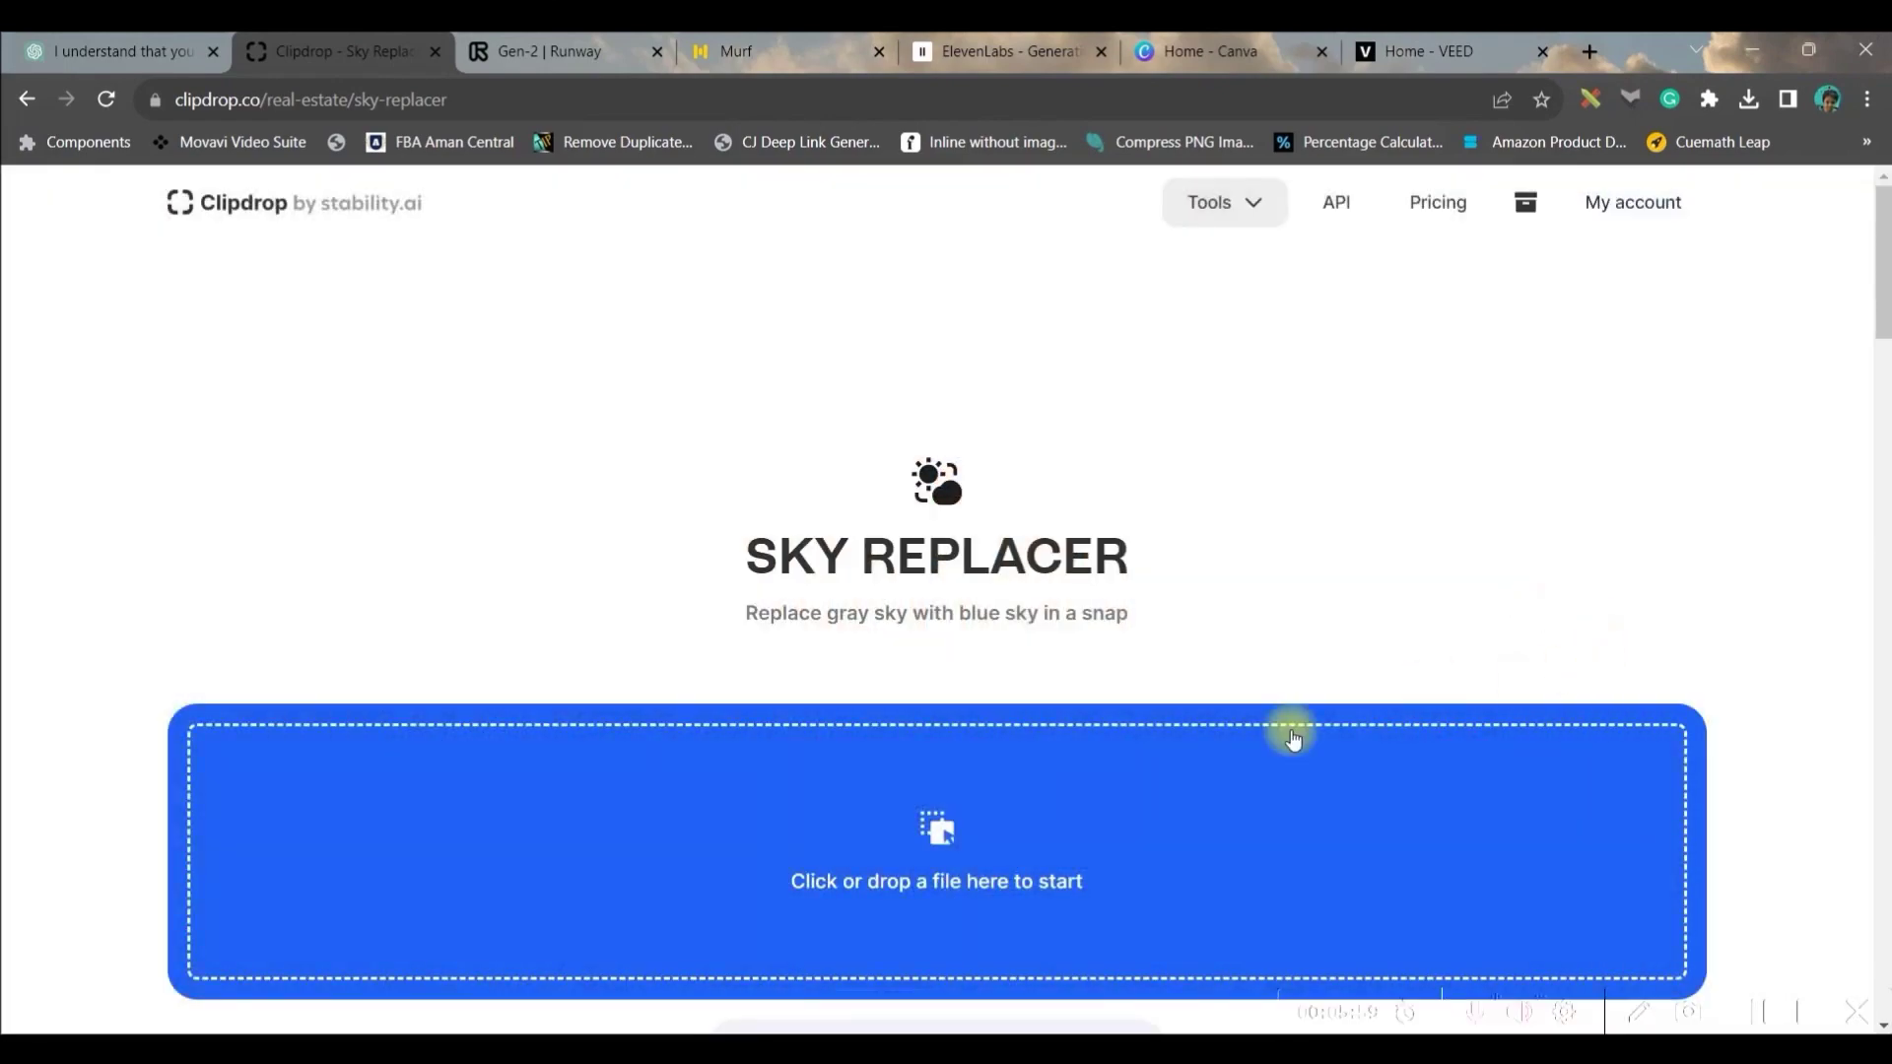
- Upload the silhouette image, give it a blue cloudy sky, and send it to Cleanup
scroll(670, 707, "down", 5)
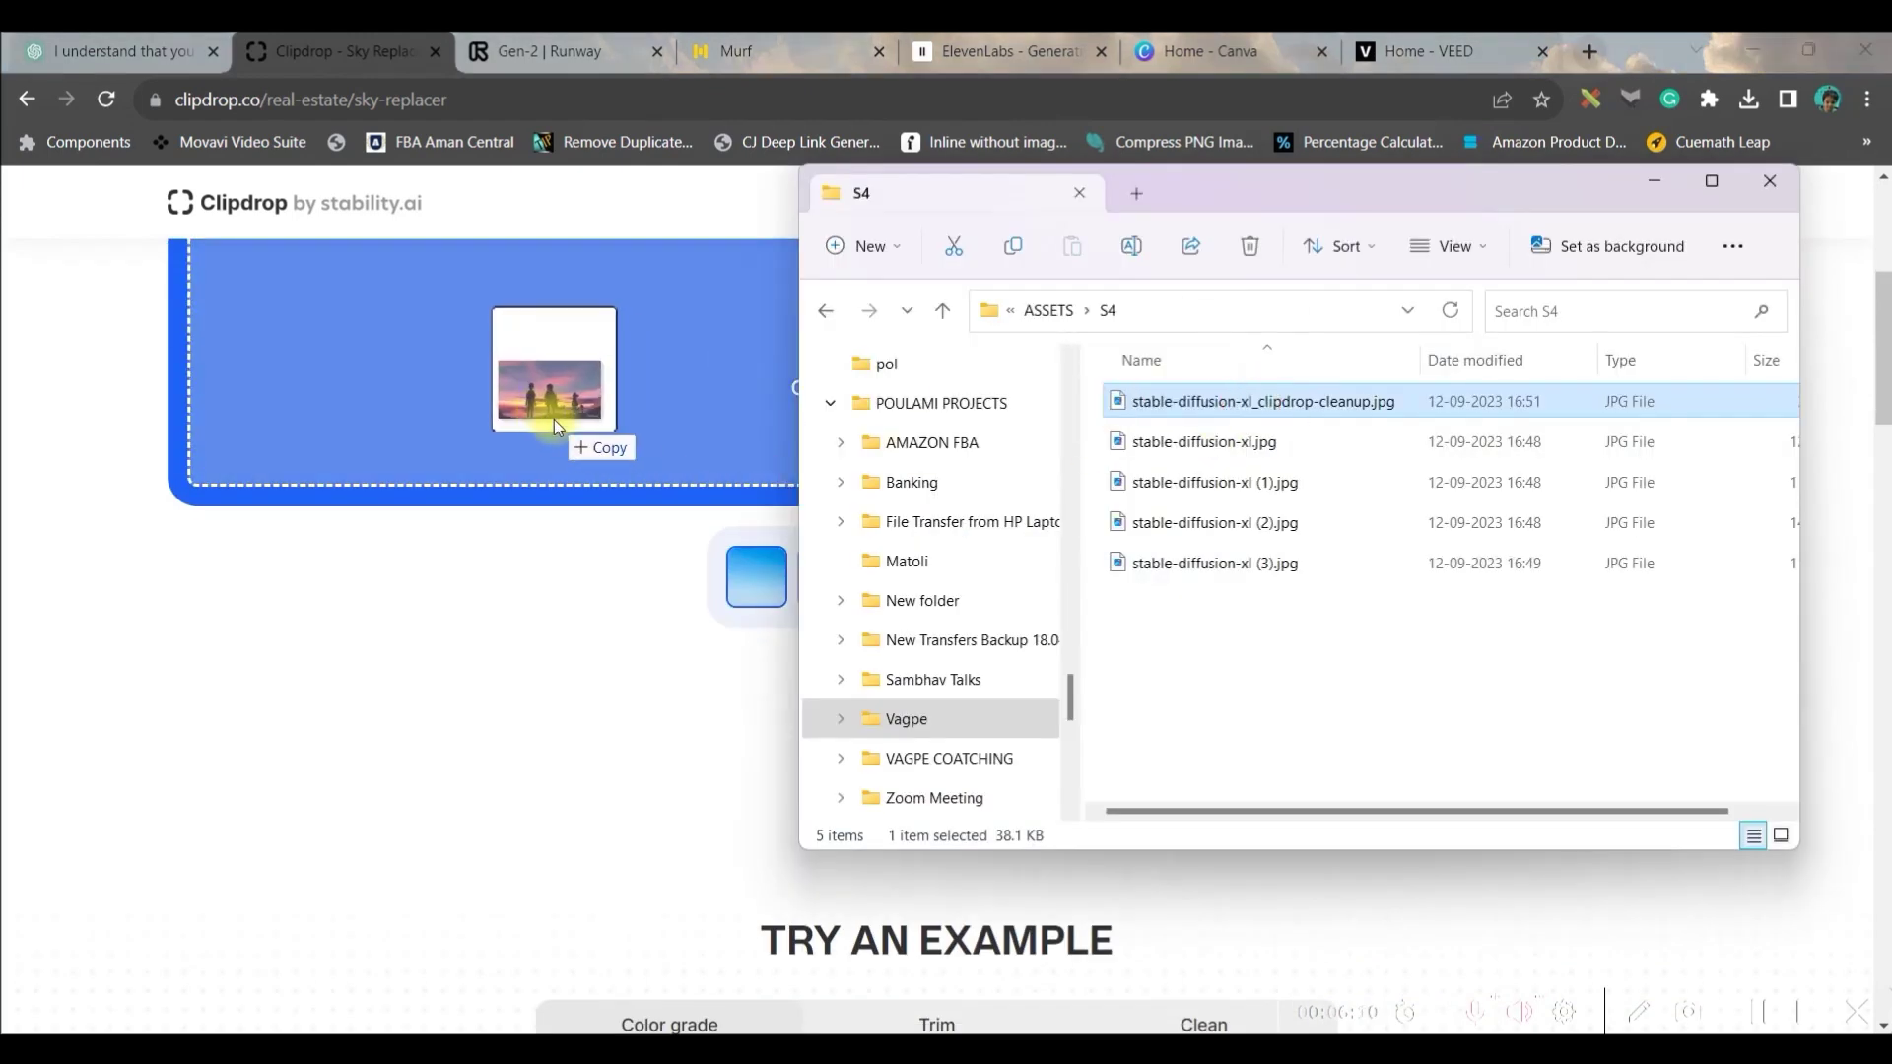
left_click_drag(1088, 445, 552, 424)
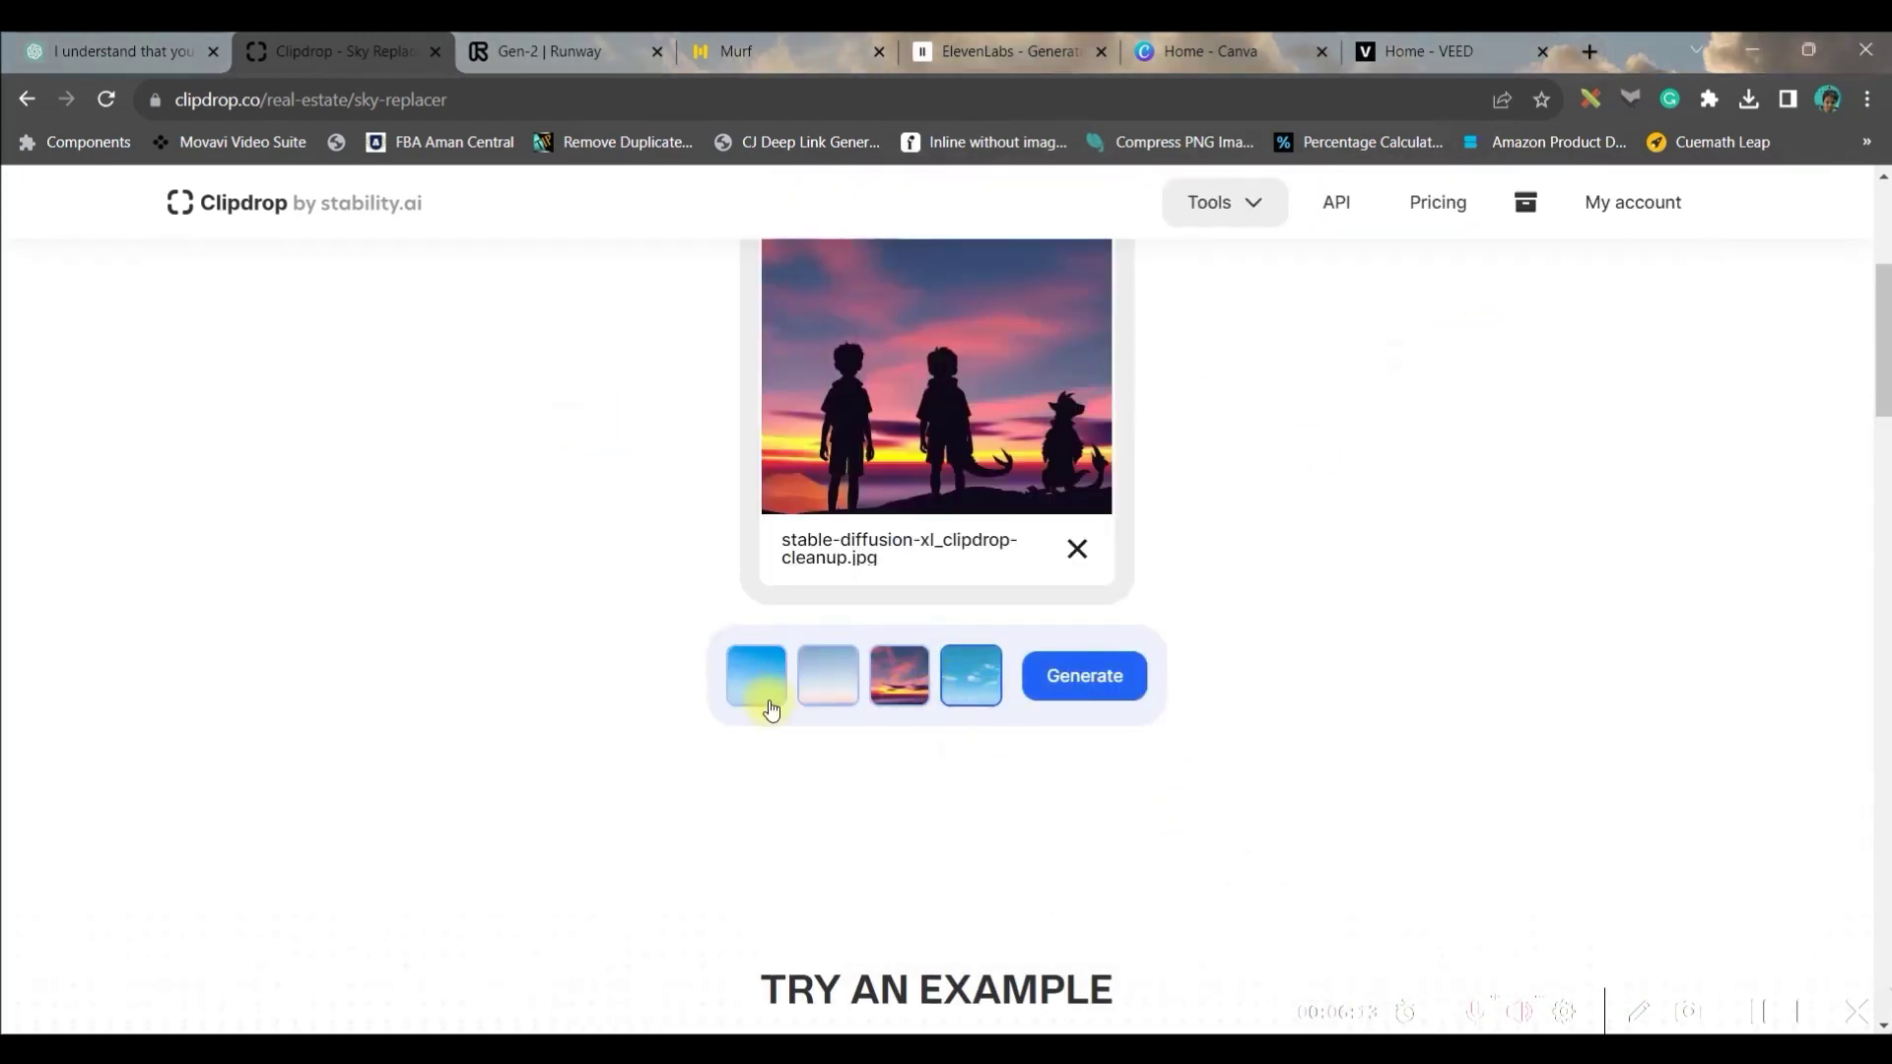
left_click(1082, 687)
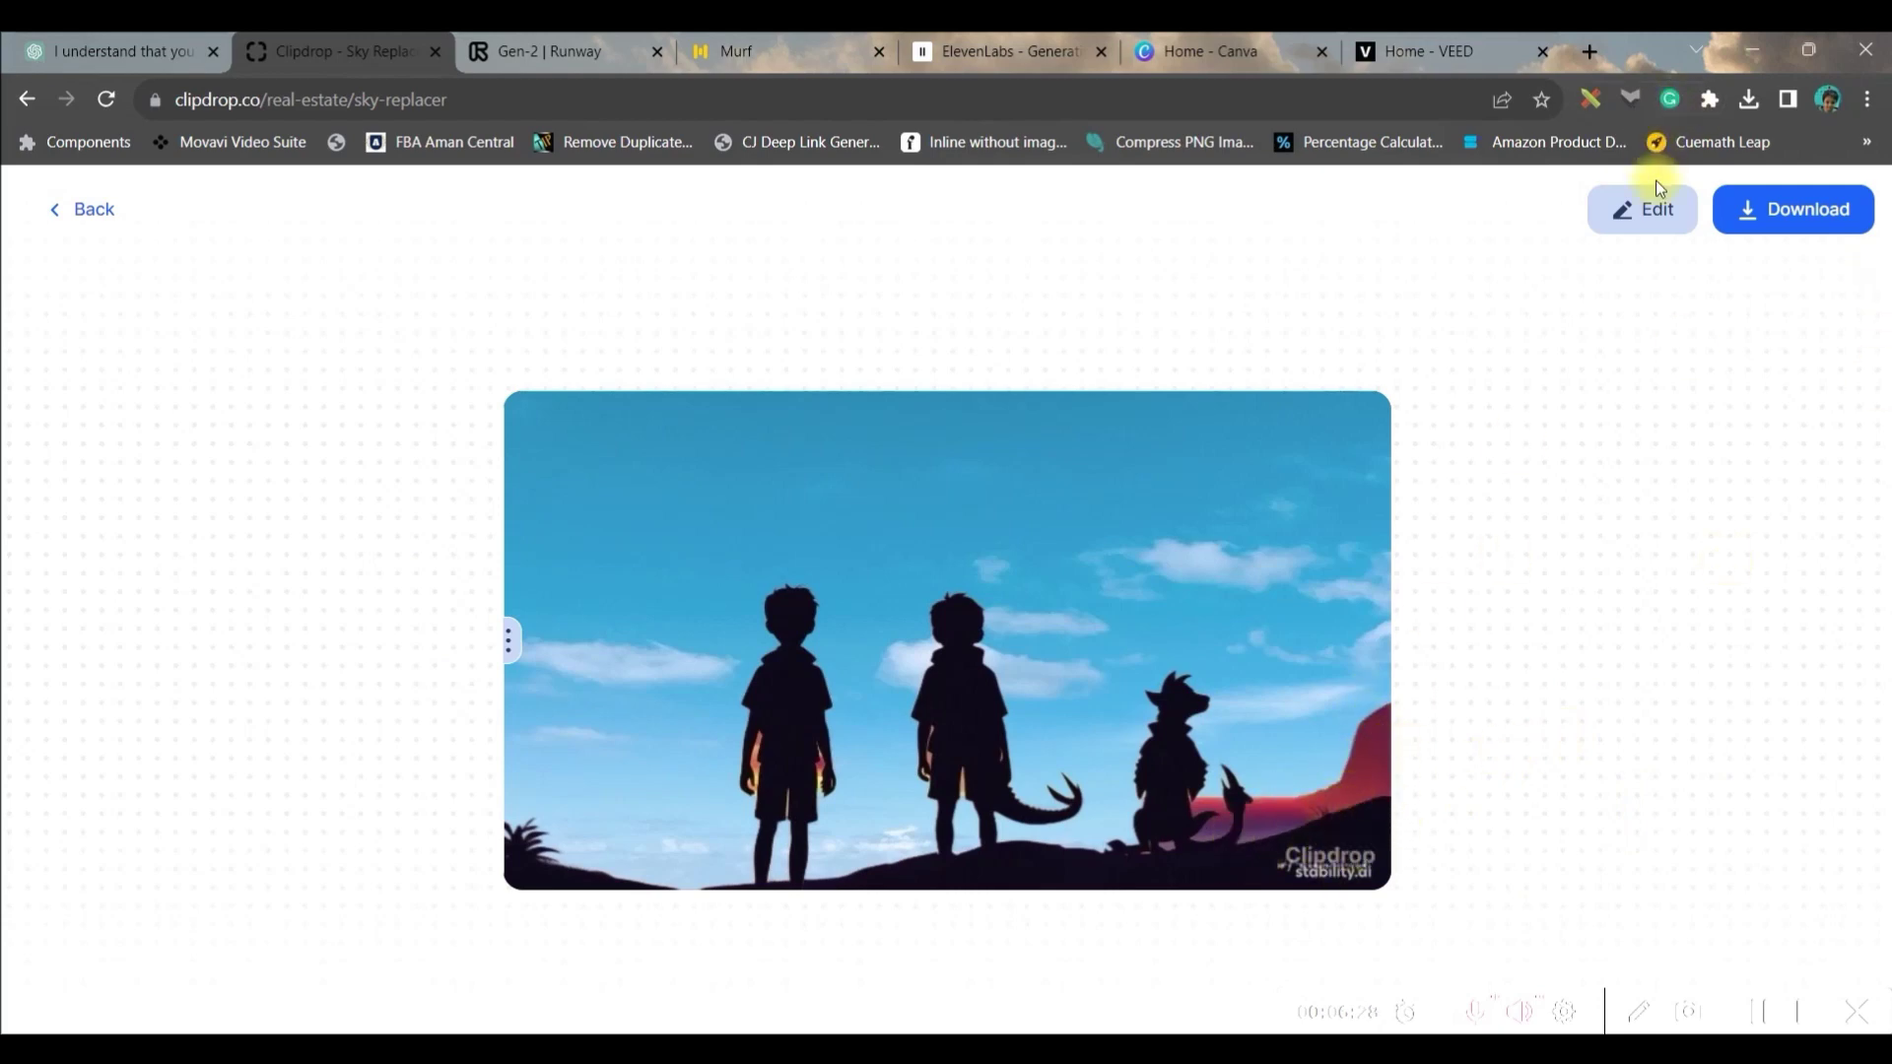
left_click(1659, 231)
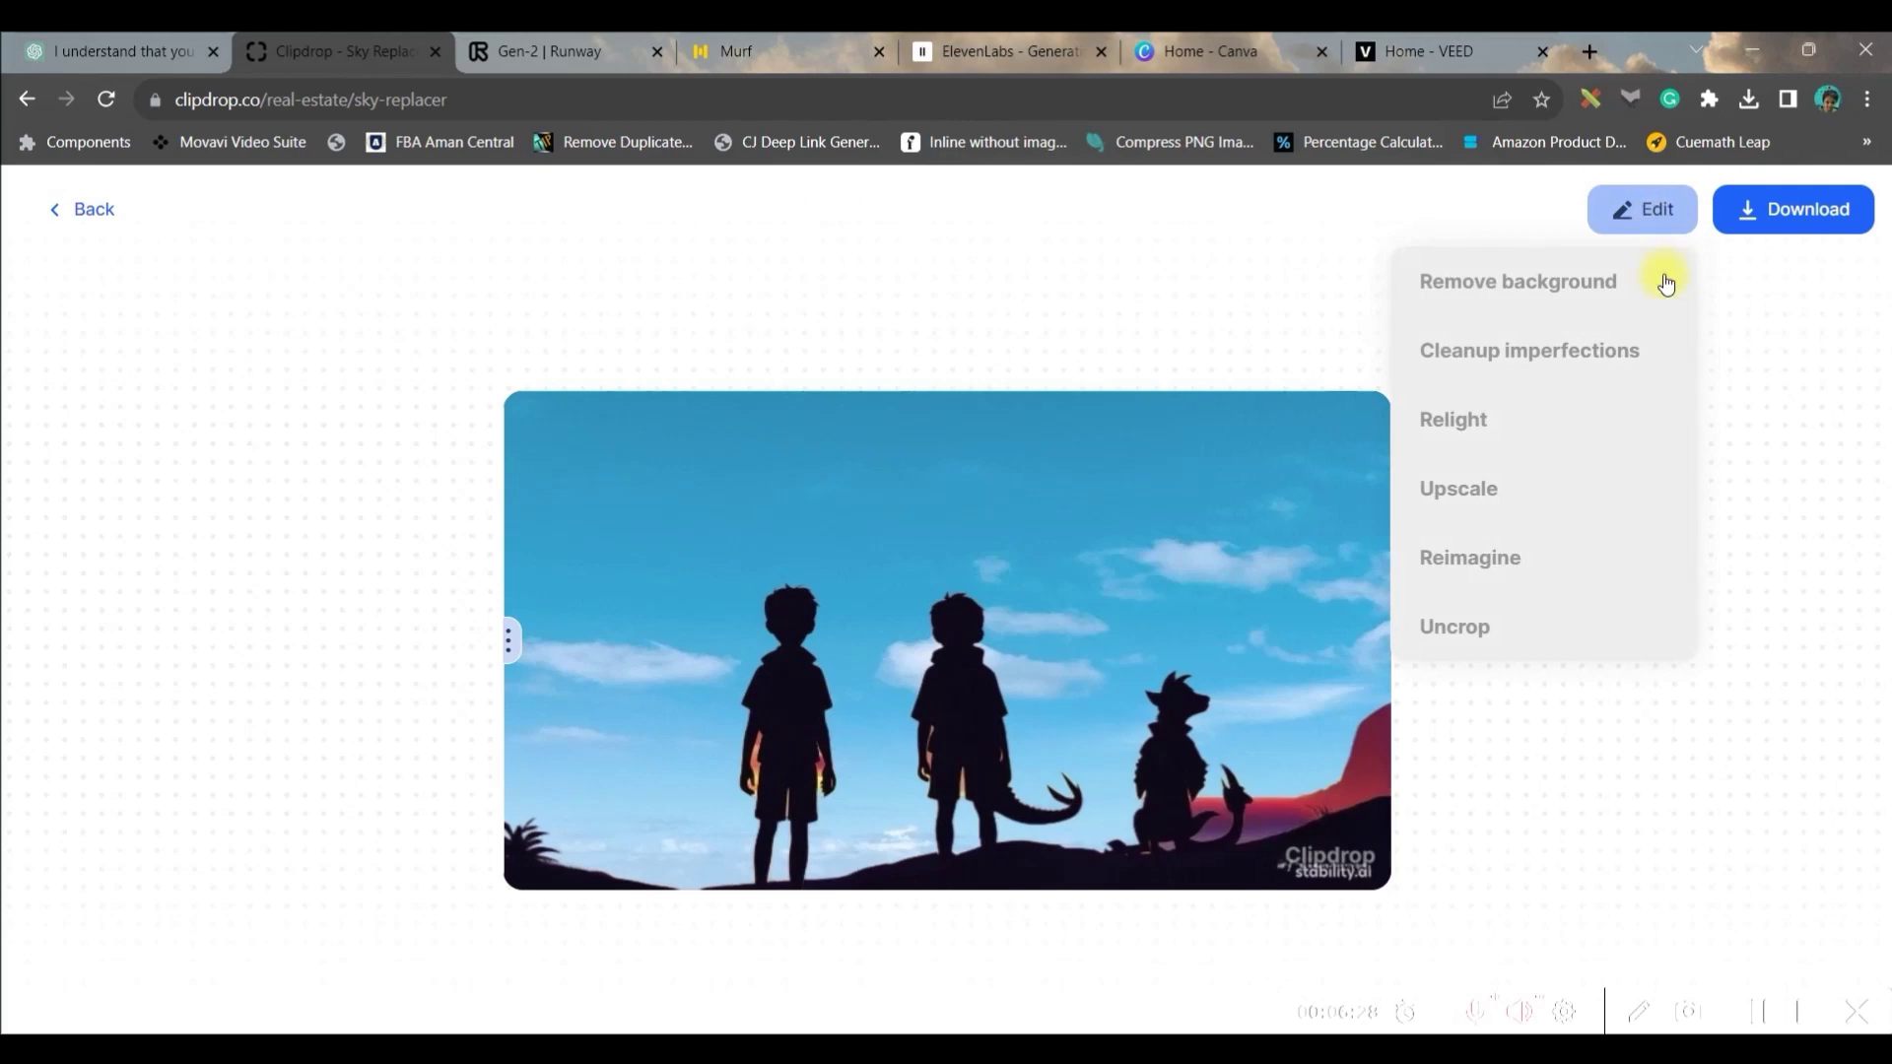
left_click(1549, 358)
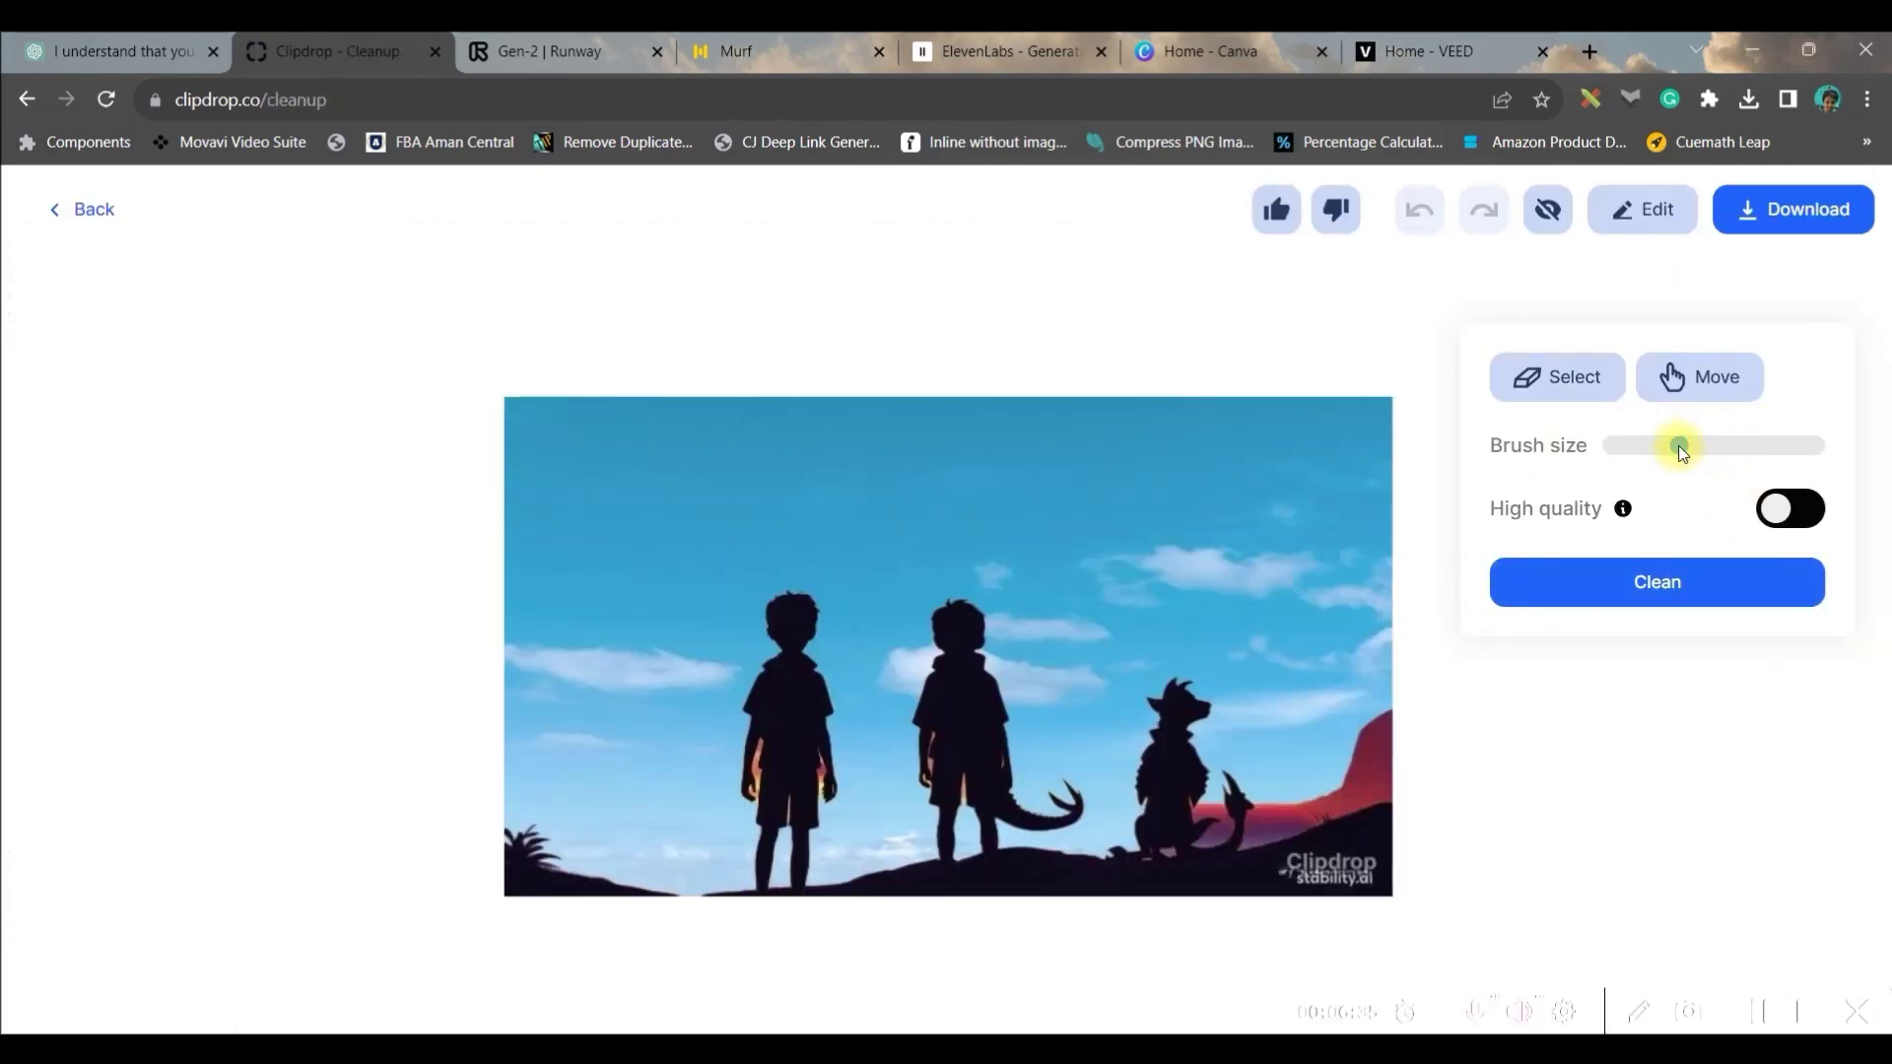
- Erase the bottom-right watermark, zoom in to check the cleanup, and download the image
left_click_drag(1308, 873, 1380, 877)
left_click(1677, 589)
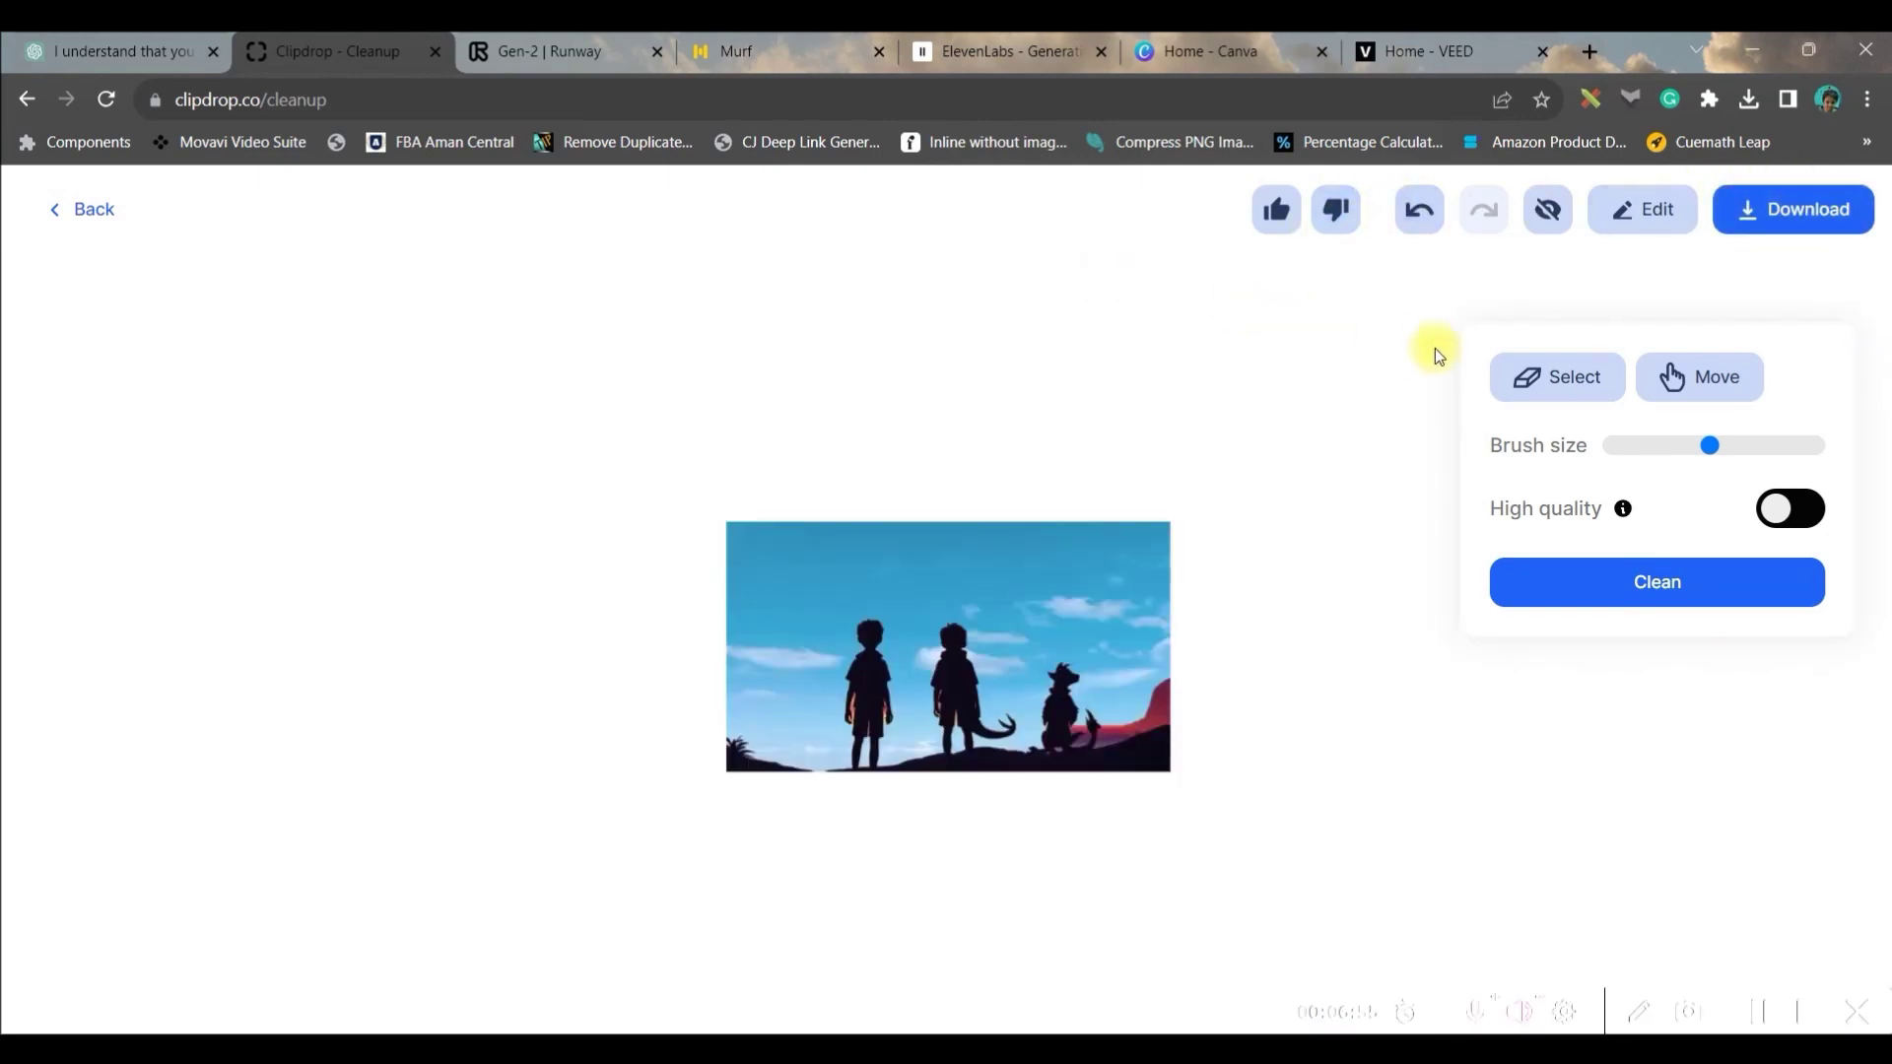
left_click(1710, 392)
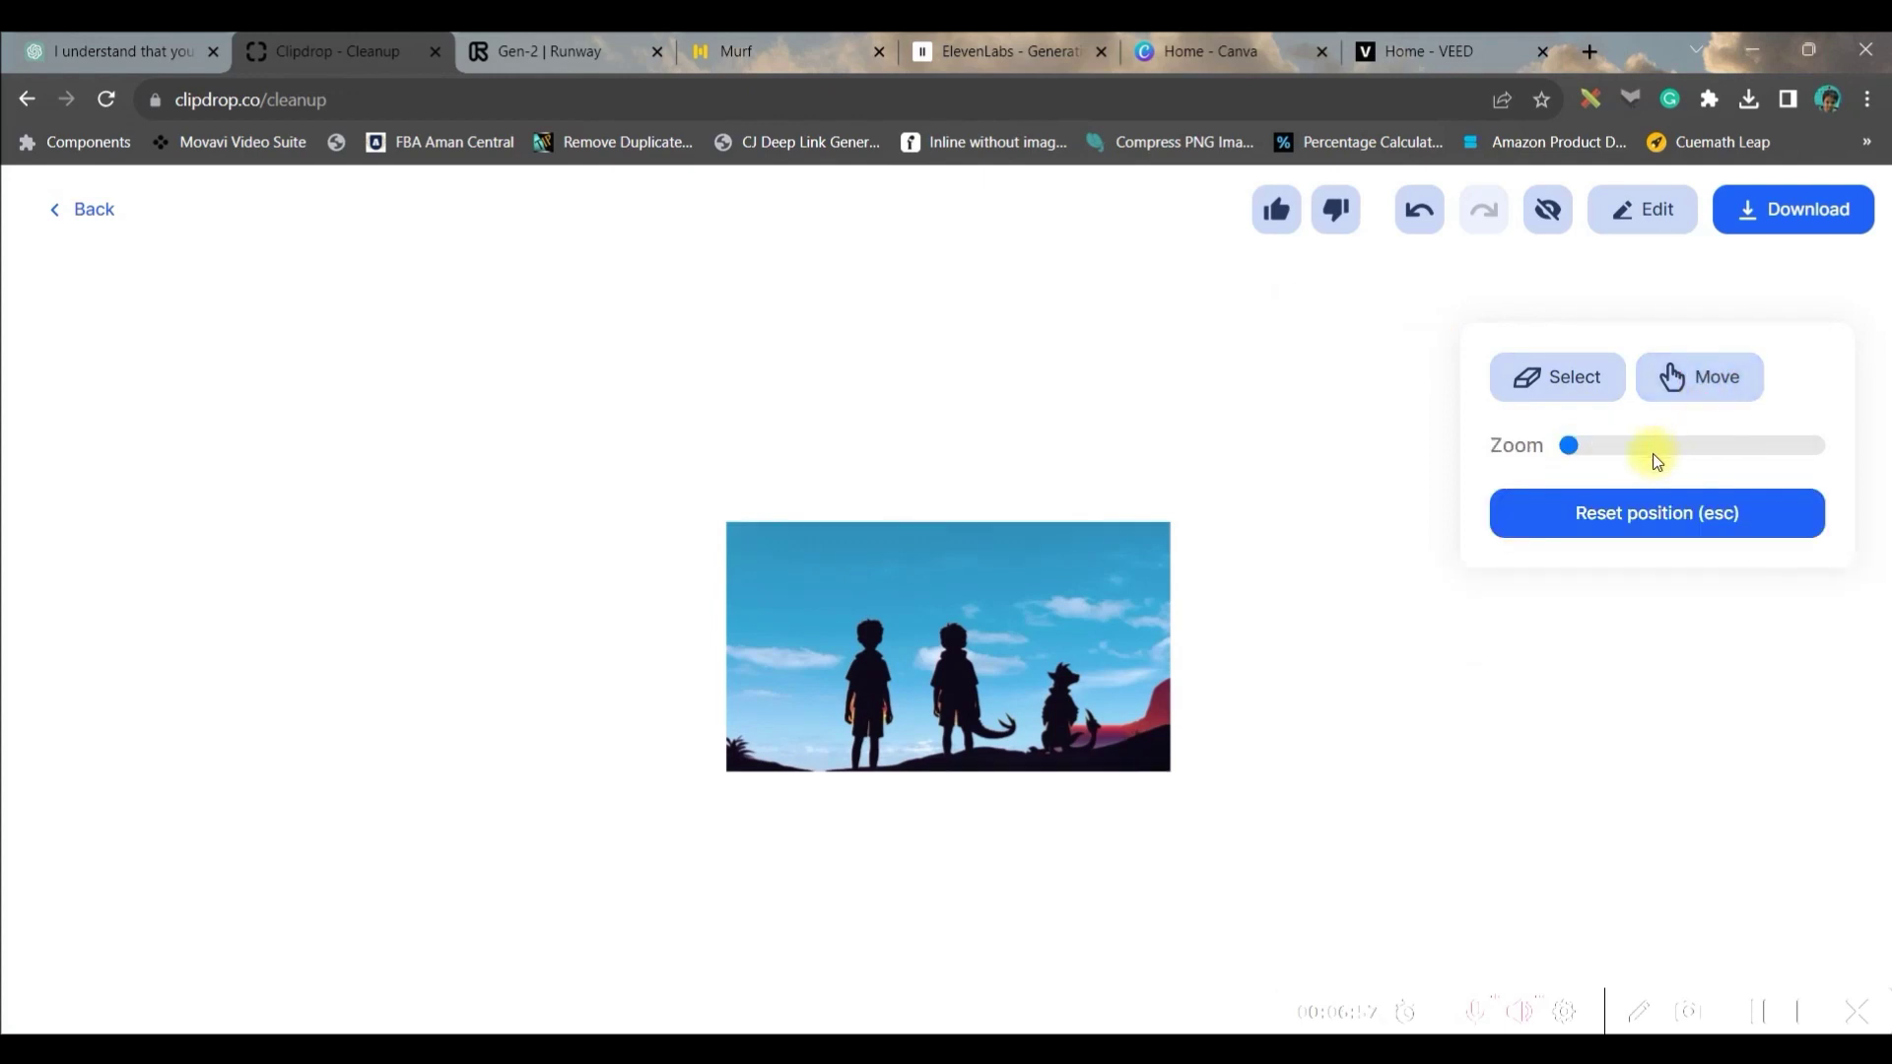
left_click_drag(1575, 450, 1720, 470)
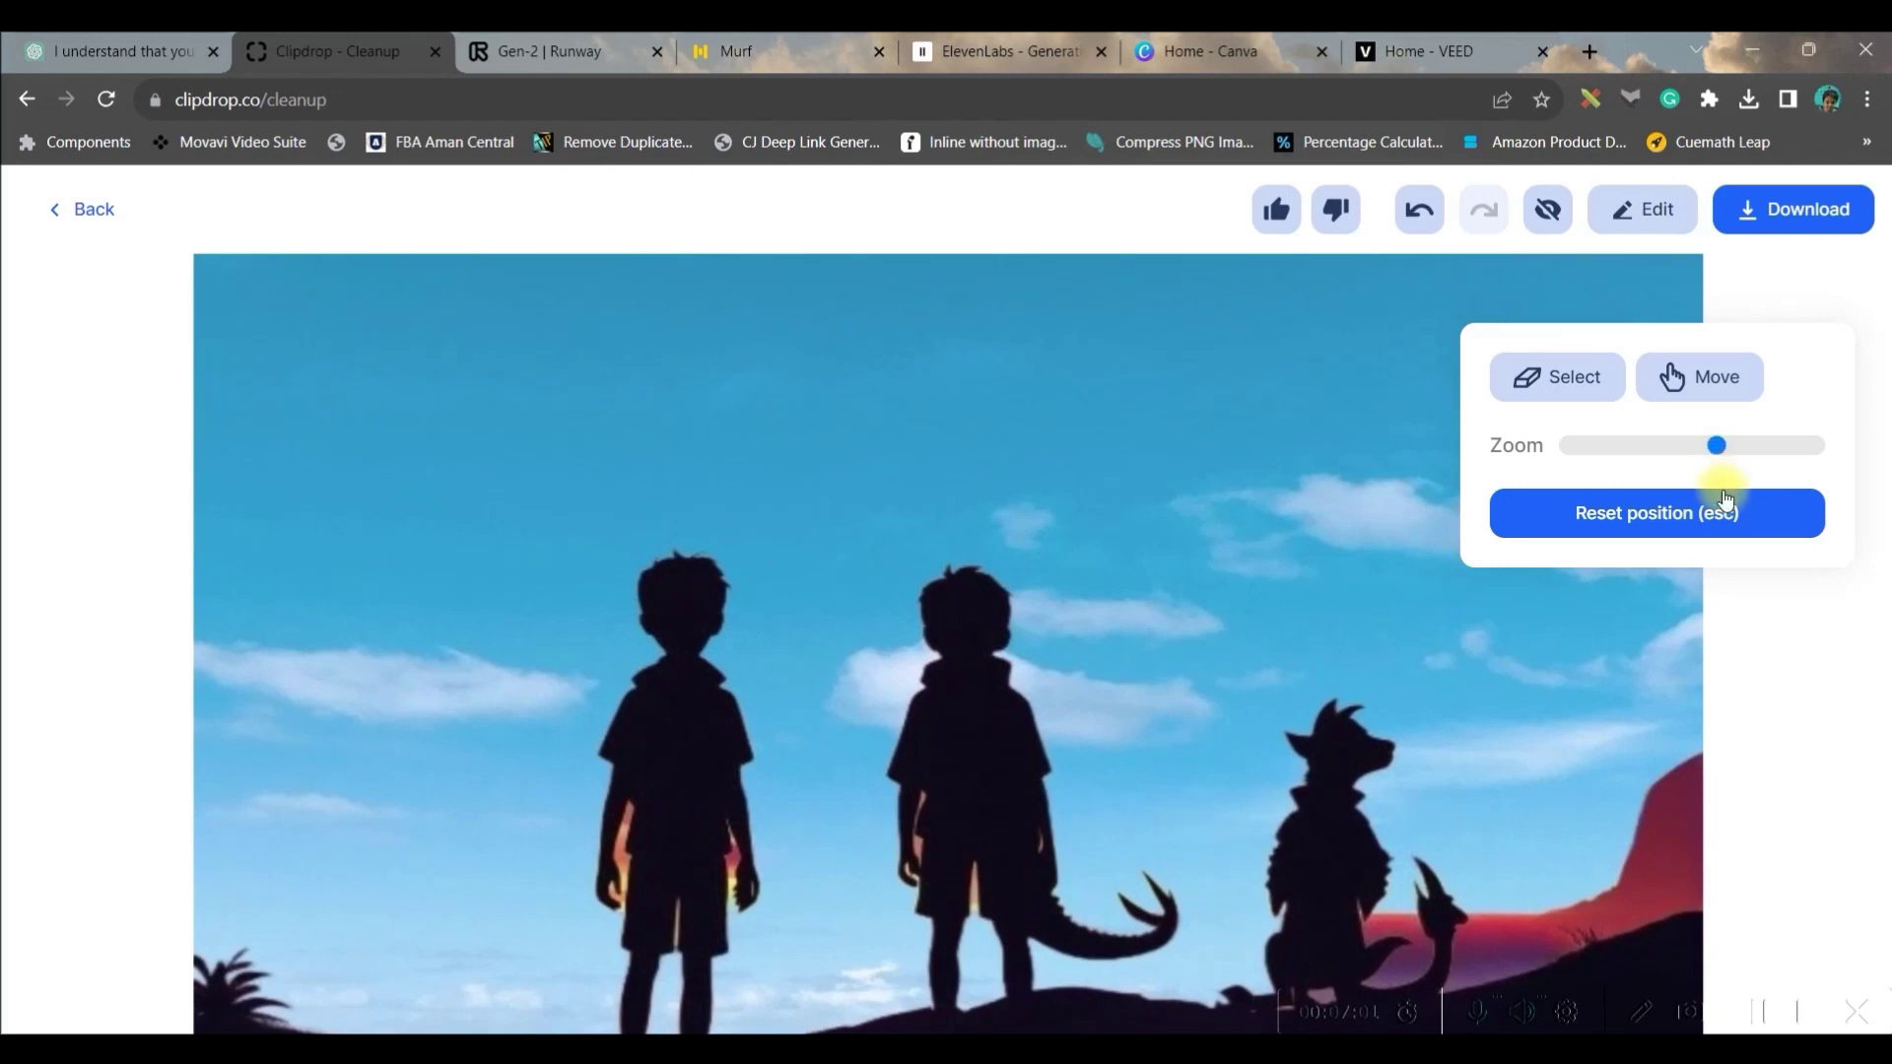
left_click(1809, 211)
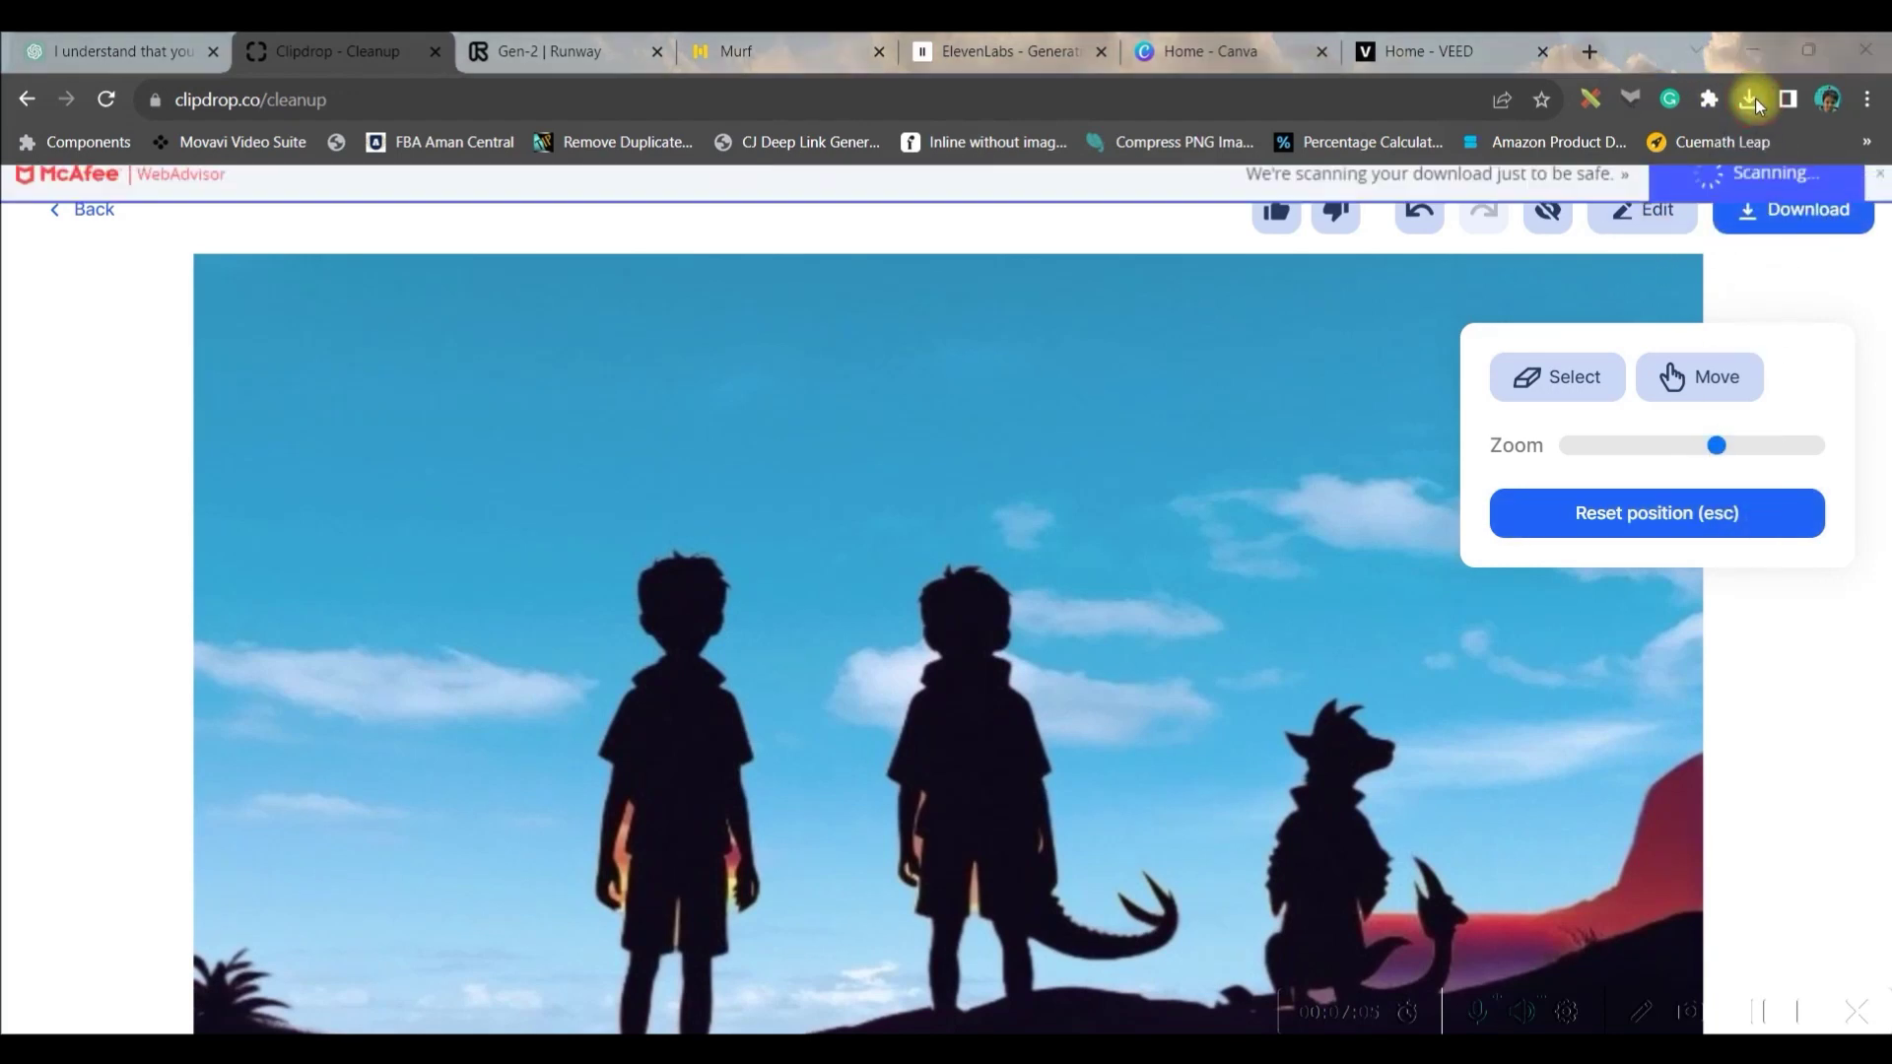
left_click(84, 210)
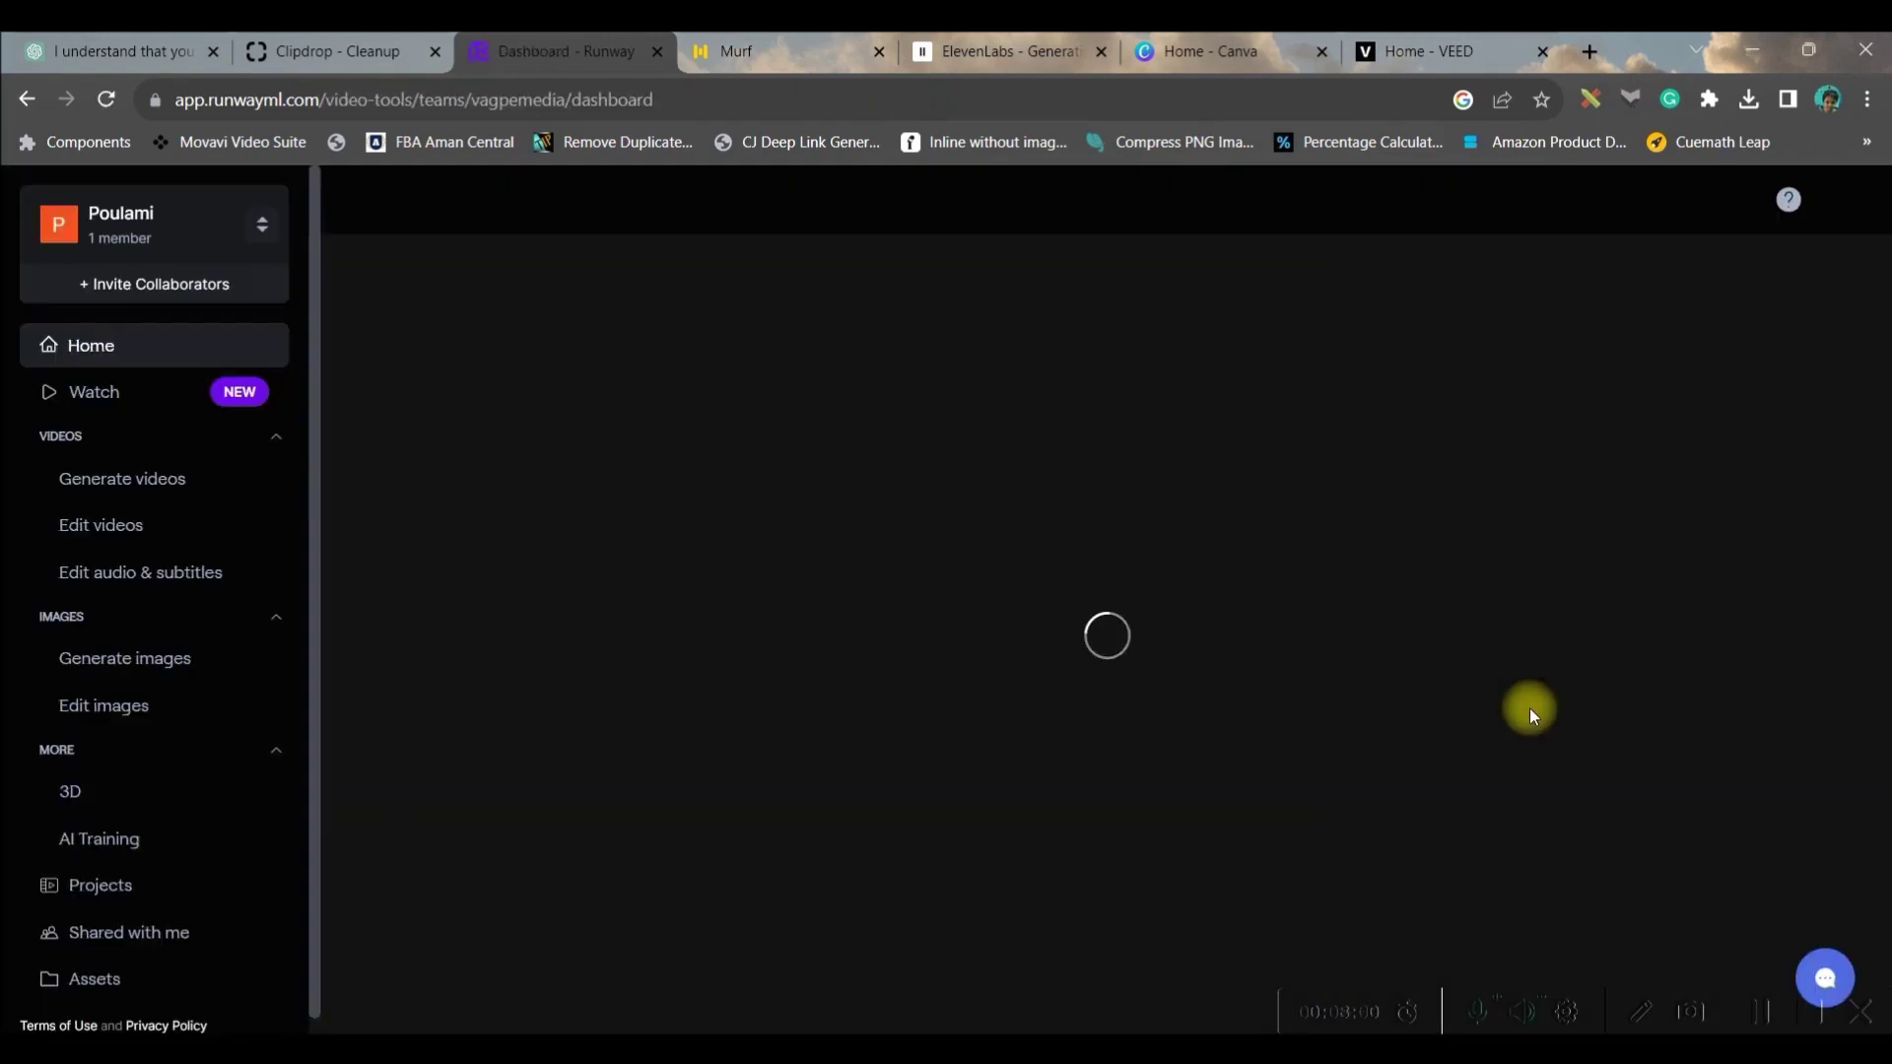
- Scroll the Runway dashboard to Popular AI Magic Tools and open Text/Image to Video
scroll(1445, 477, "down", 4)
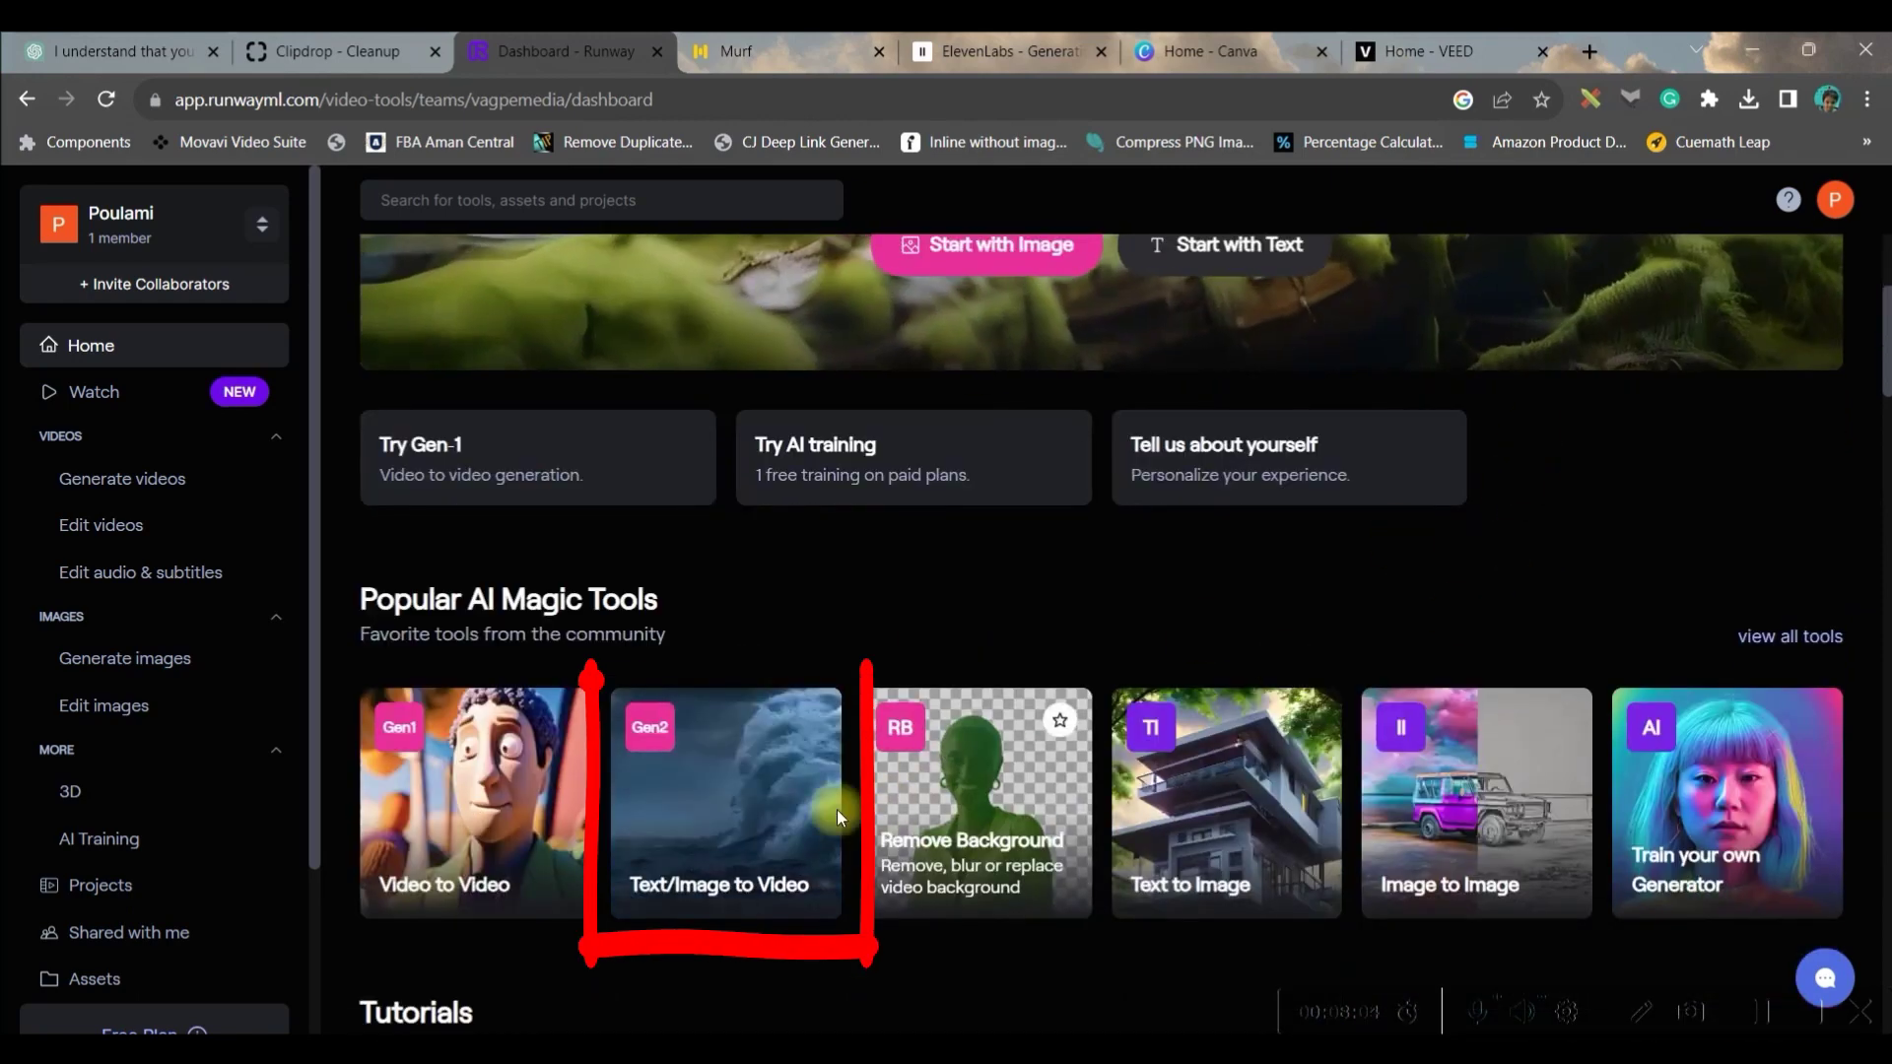
left_click(732, 820)
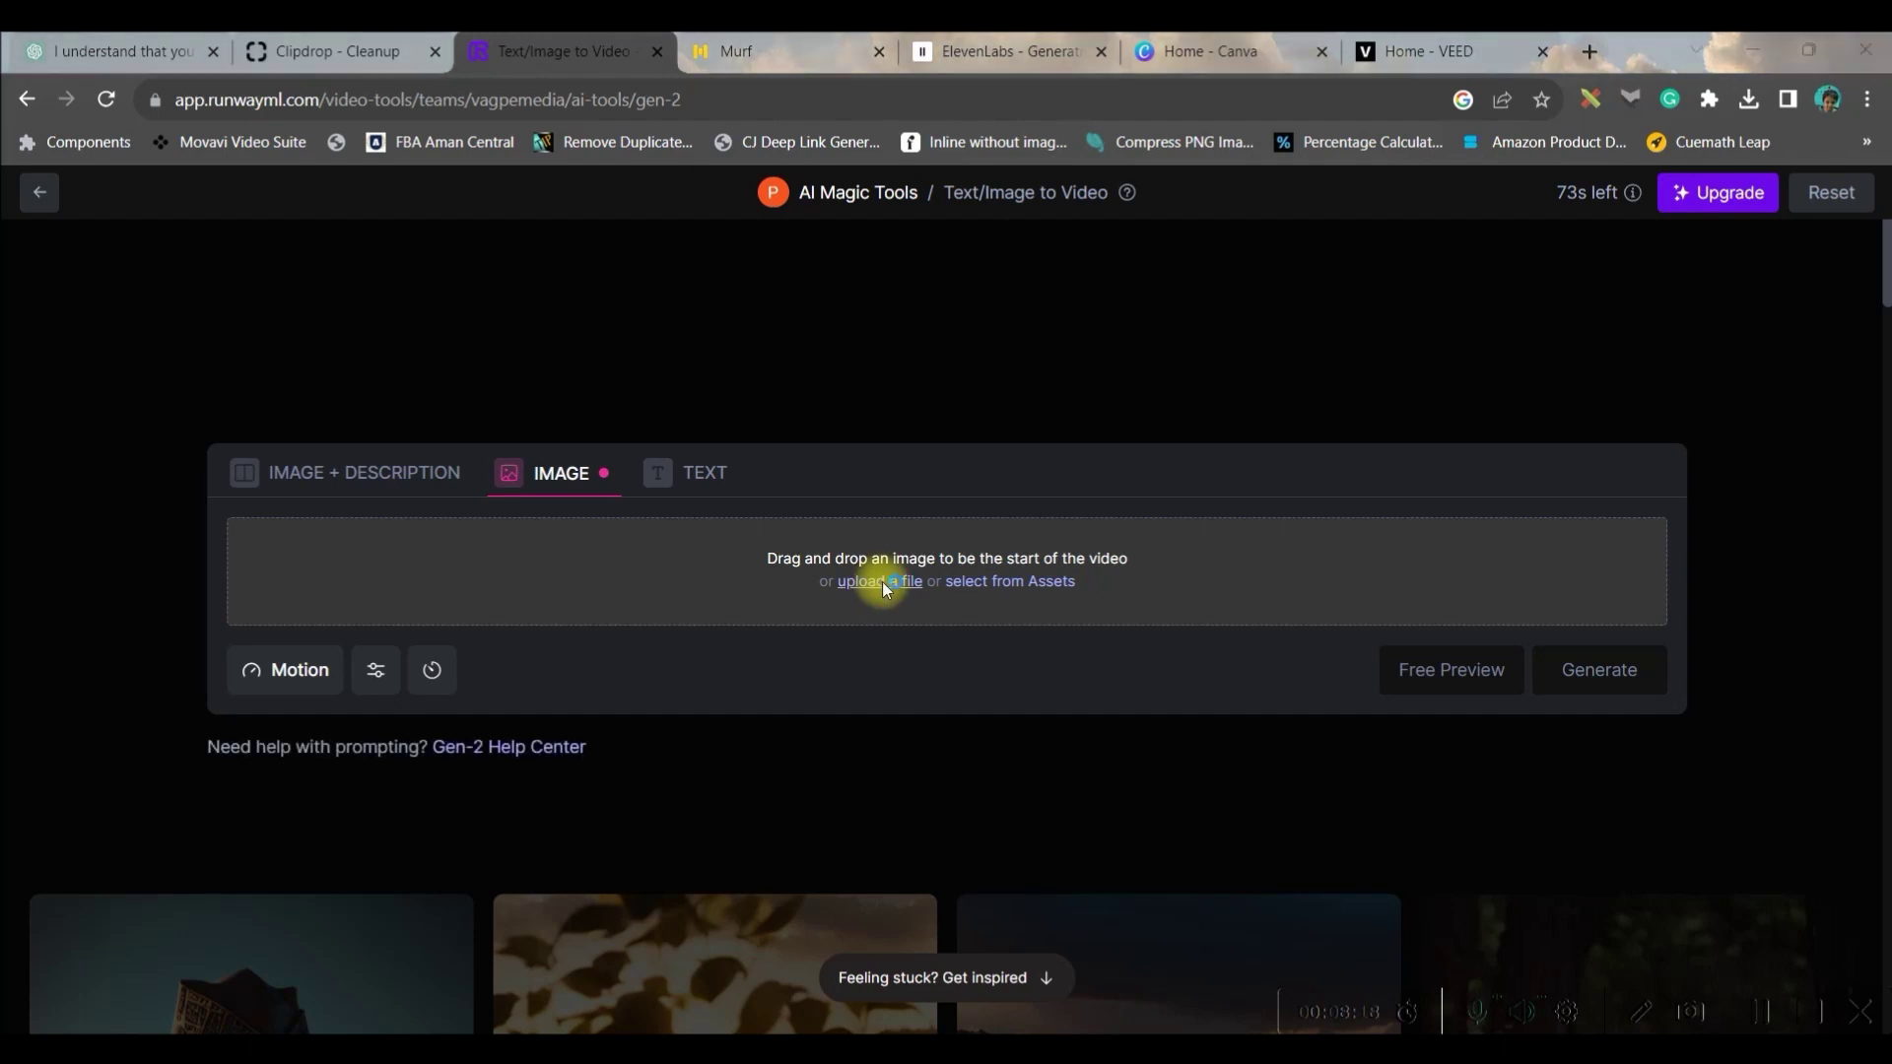
- Upload the dragon-and-child image, raise Motion, generate its video, and ready the next image's motion
left_click(883, 583)
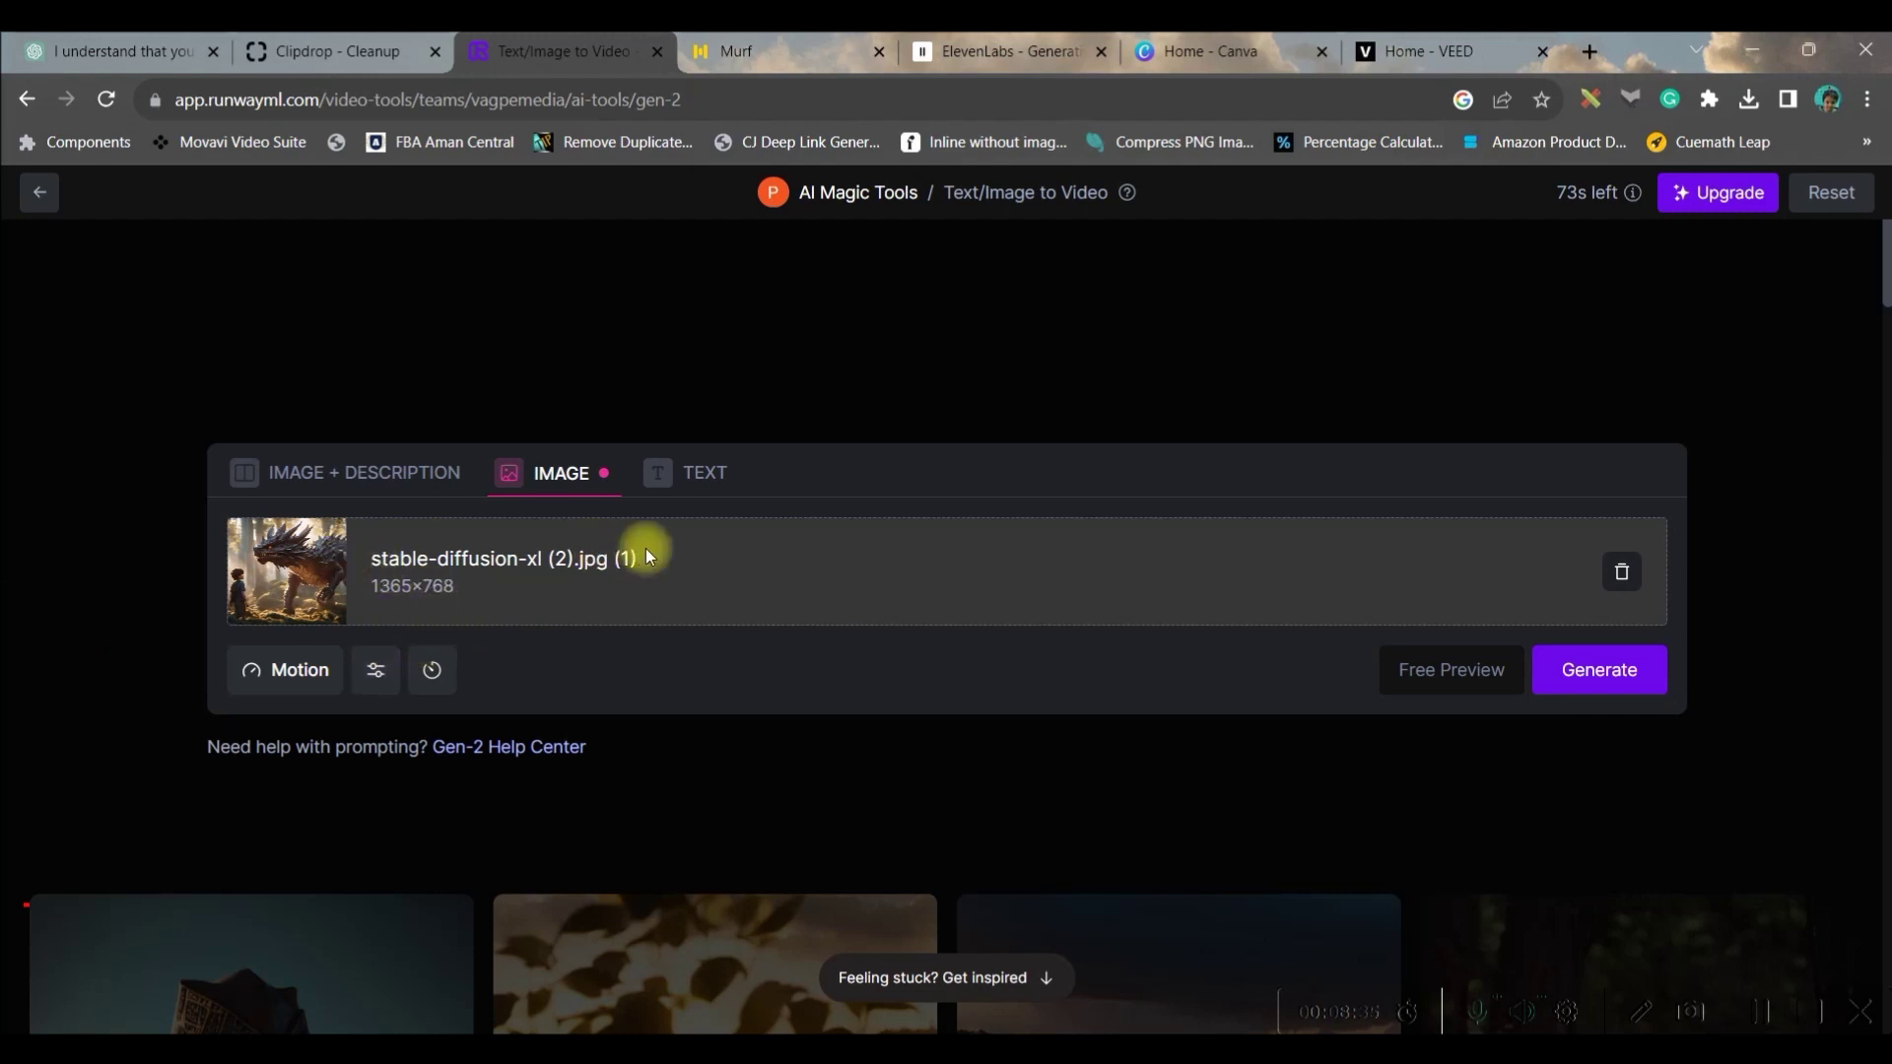
left_click(298, 680)
left_click_drag(1430, 628, 1465, 618)
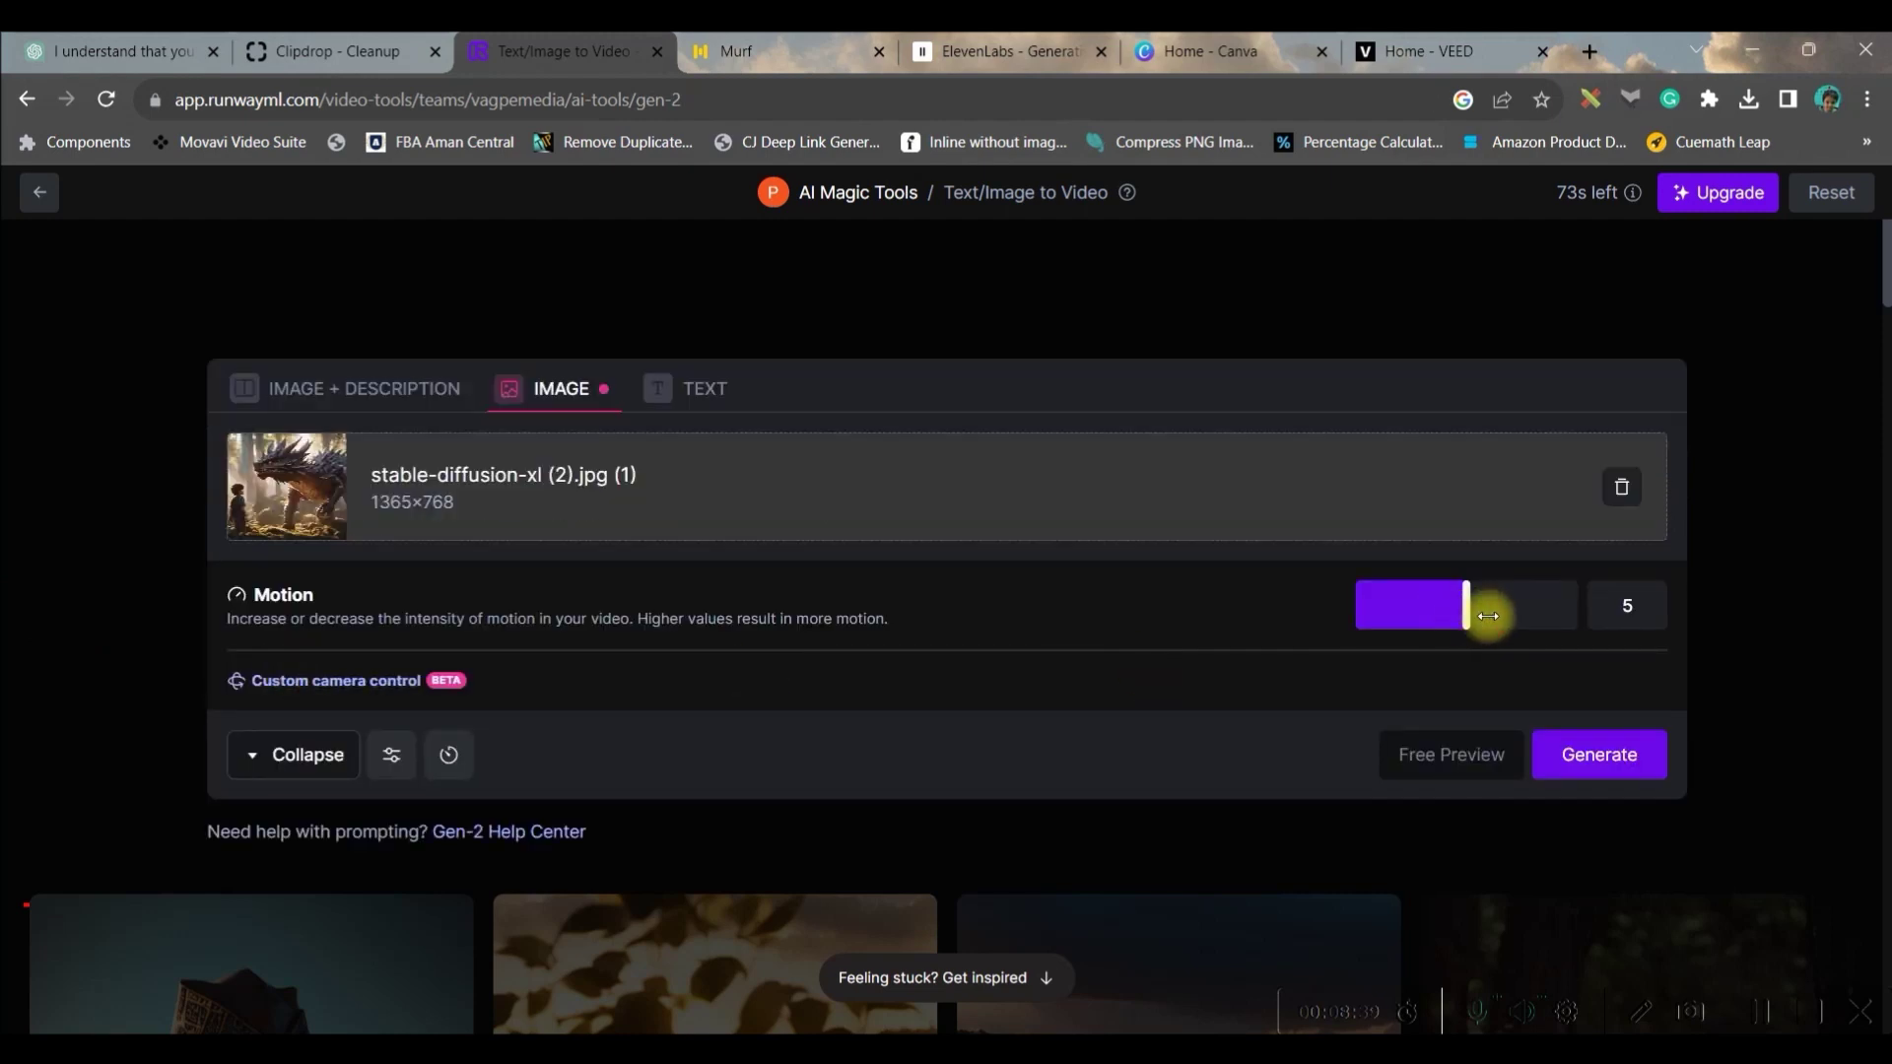
left_click_drag(1467, 615, 1490, 616)
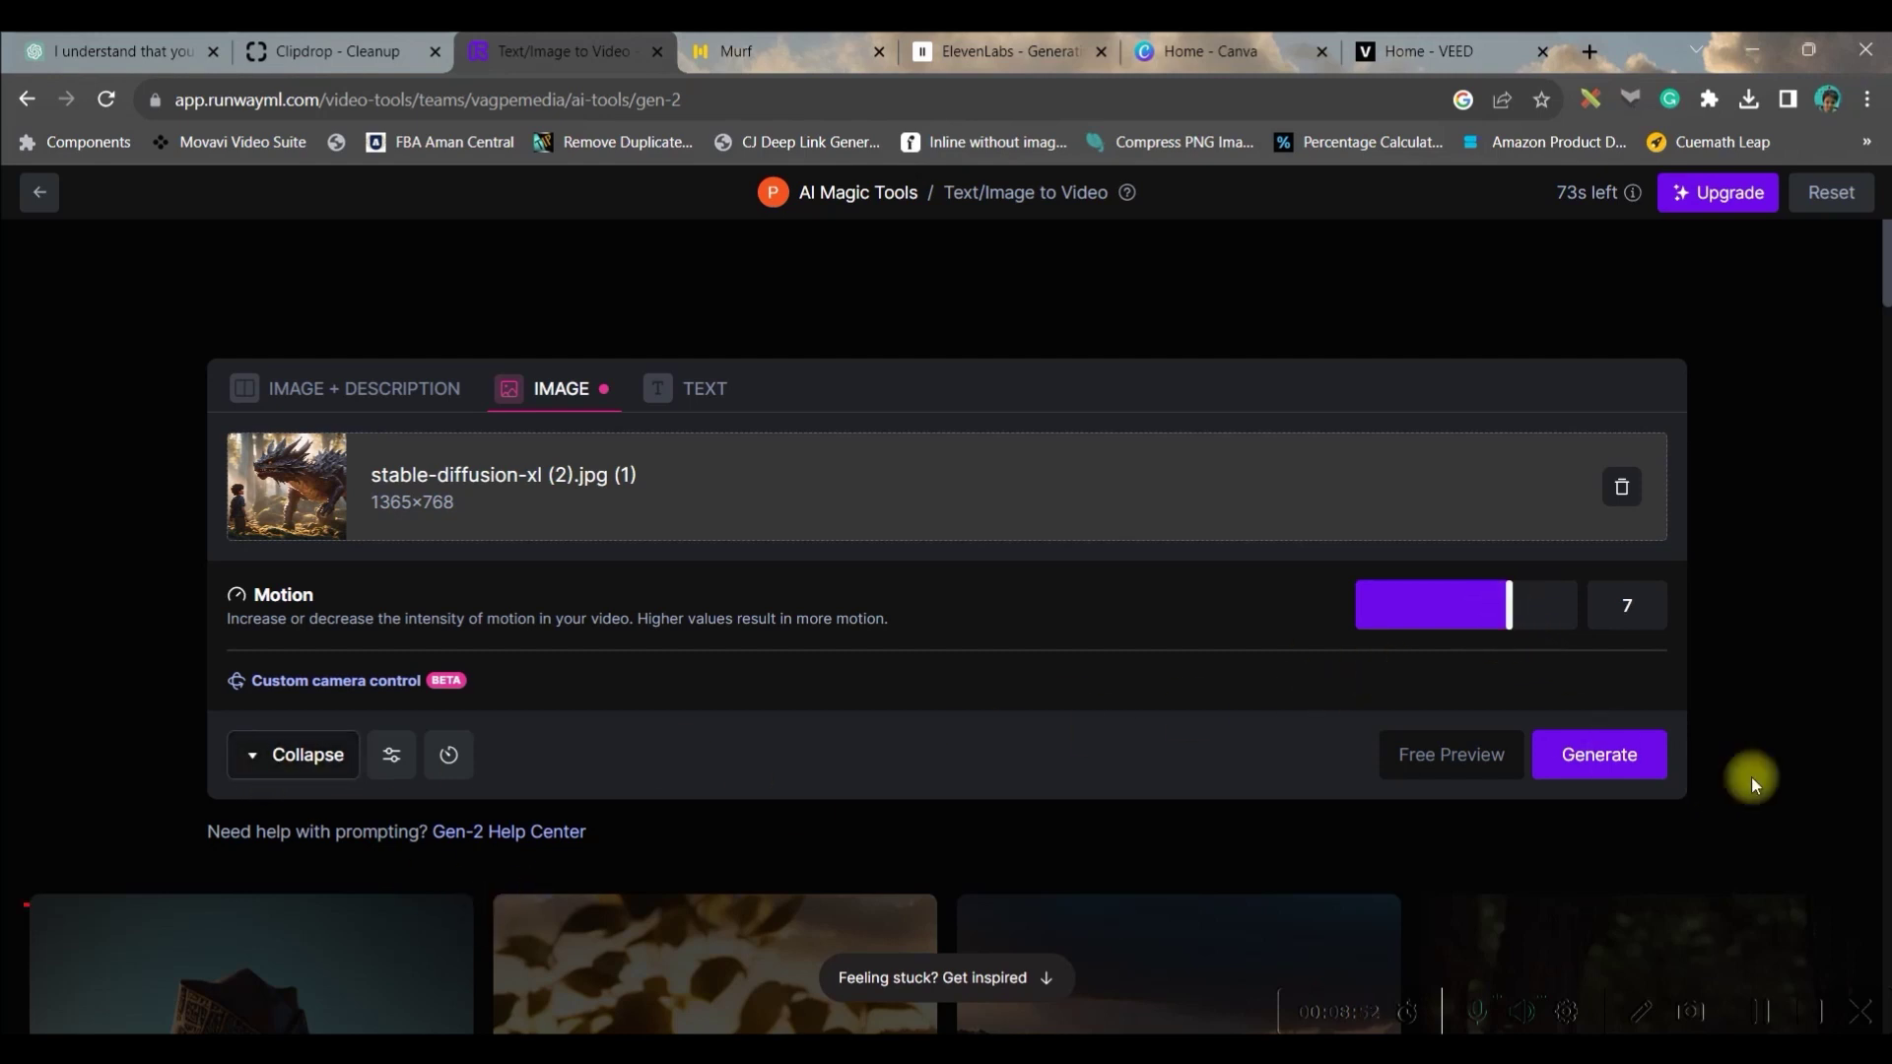
left_click(1601, 755)
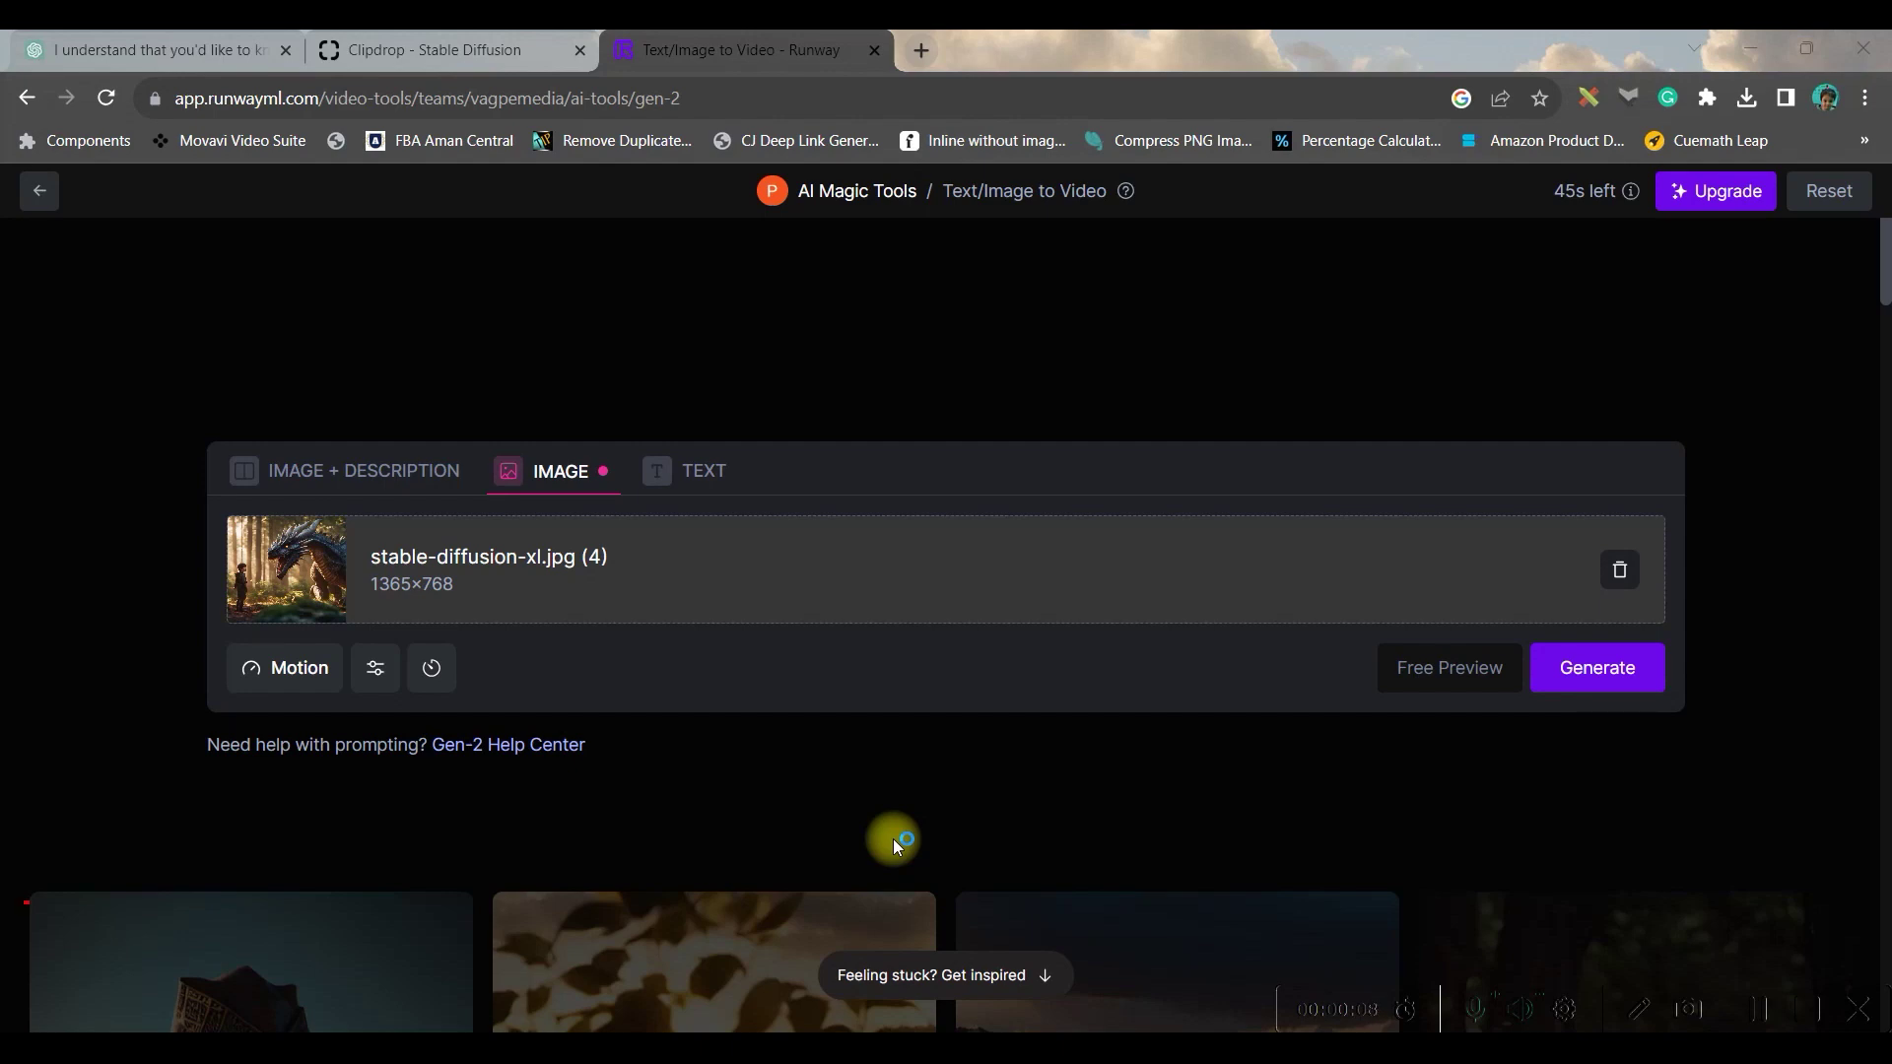
left_click(286, 668)
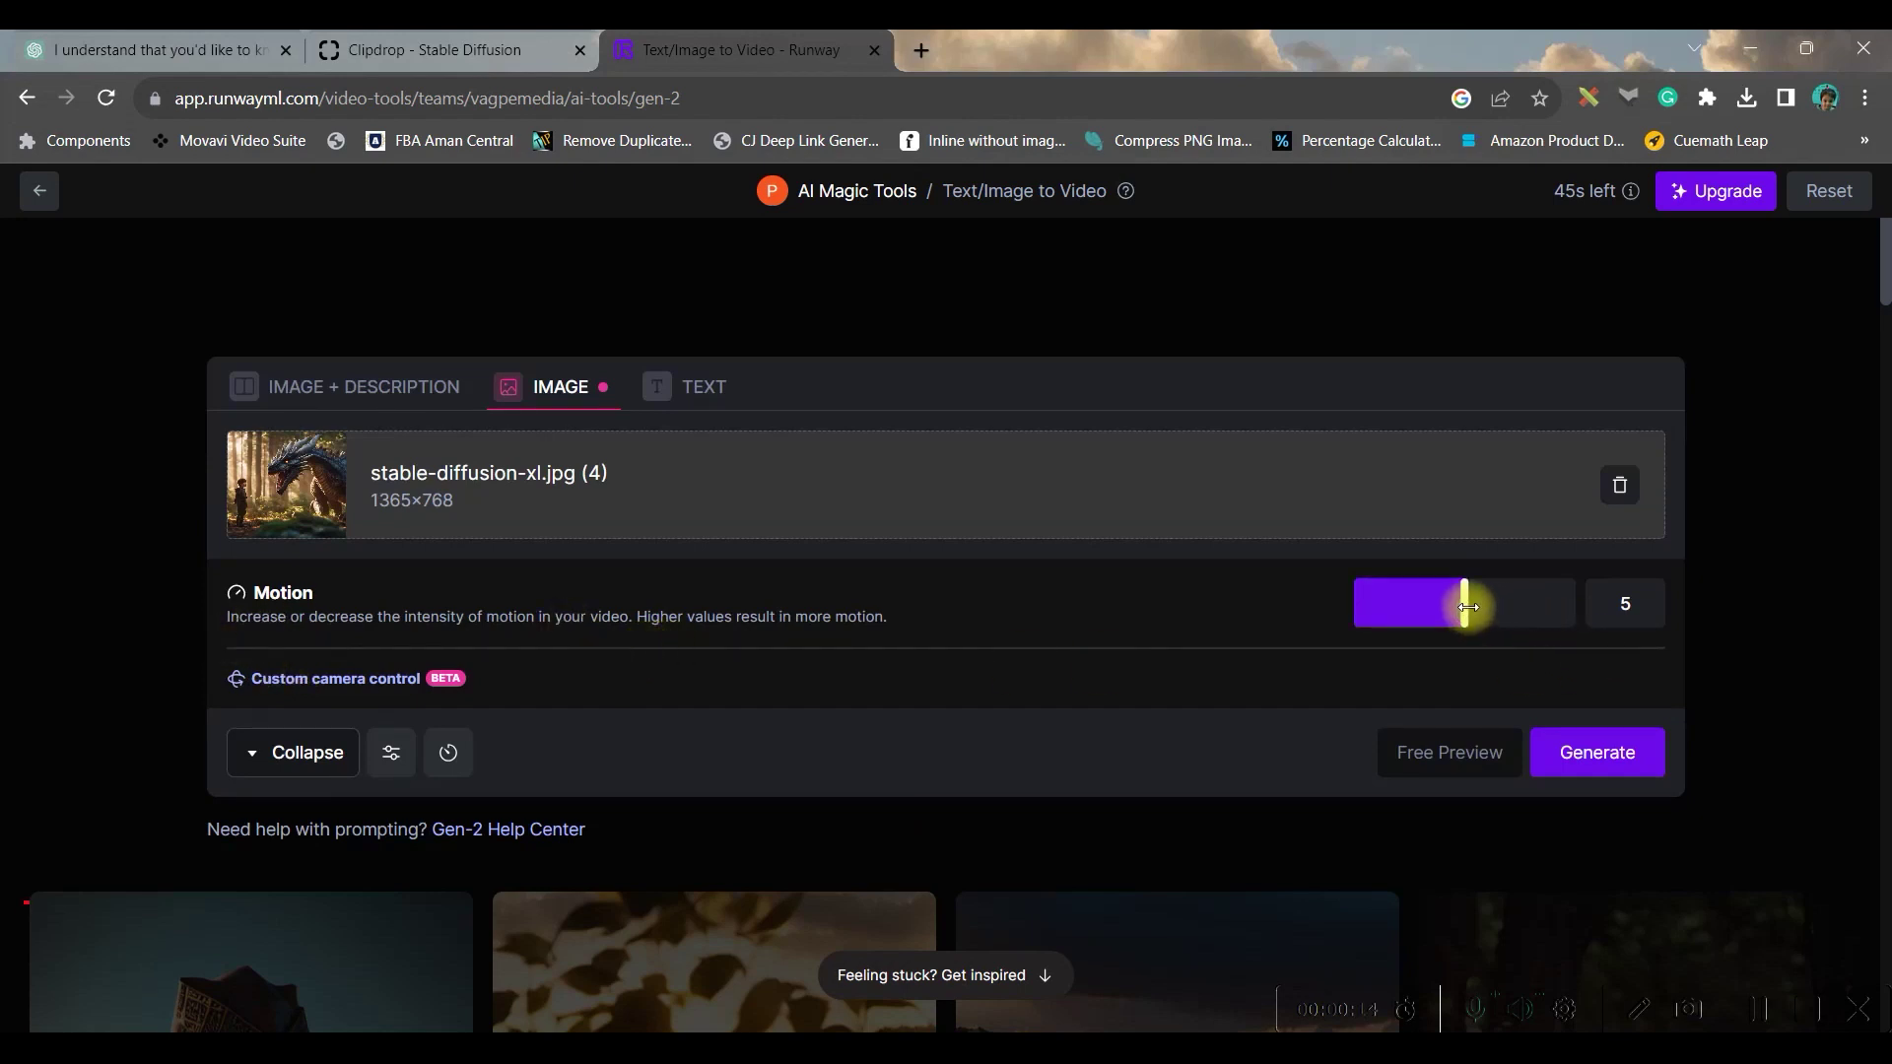
- Set motion to 7, add zoom-in and clockwise-roll camera moves, and generate the forest dragon clip
mouse_move(1469, 604)
left_mouse_down()
mouse_move(1508, 605)
mouse_move(1486, 606)
left_mouse_up()
left_click(368, 680)
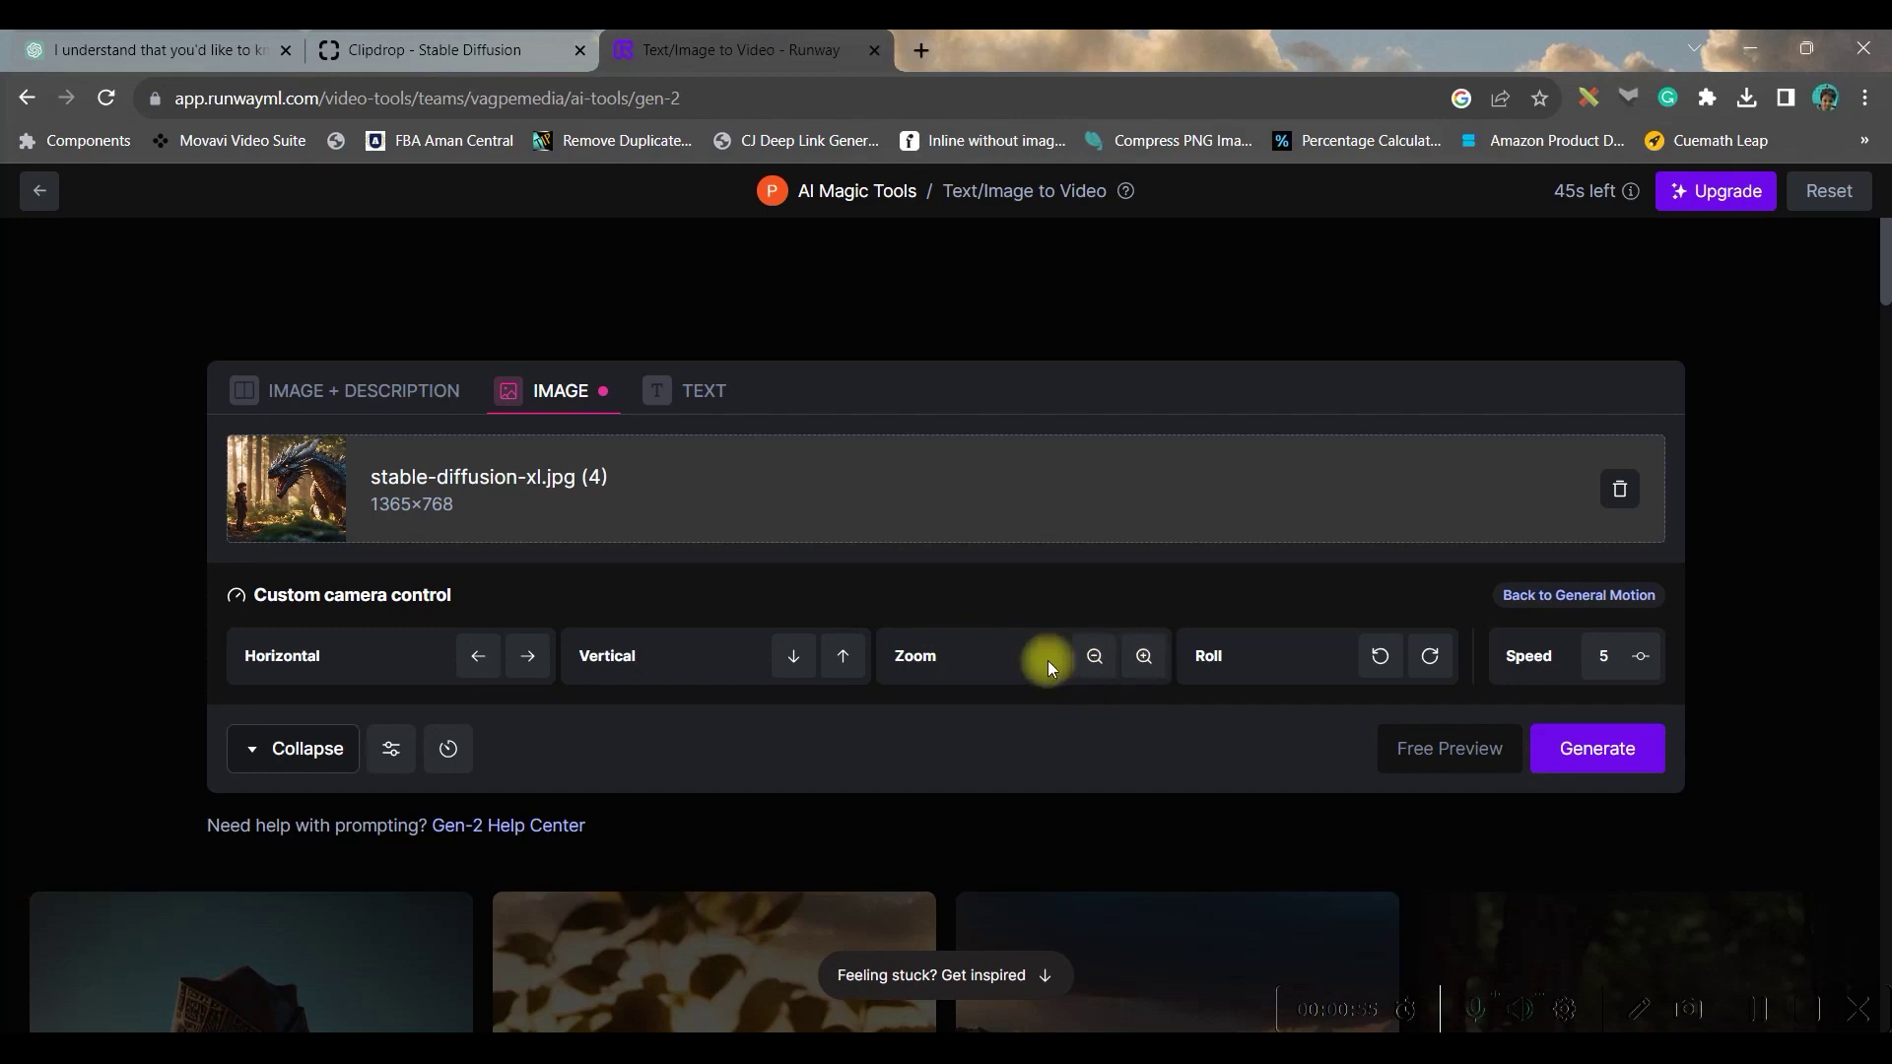
scroll(1012, 626, "down", 1)
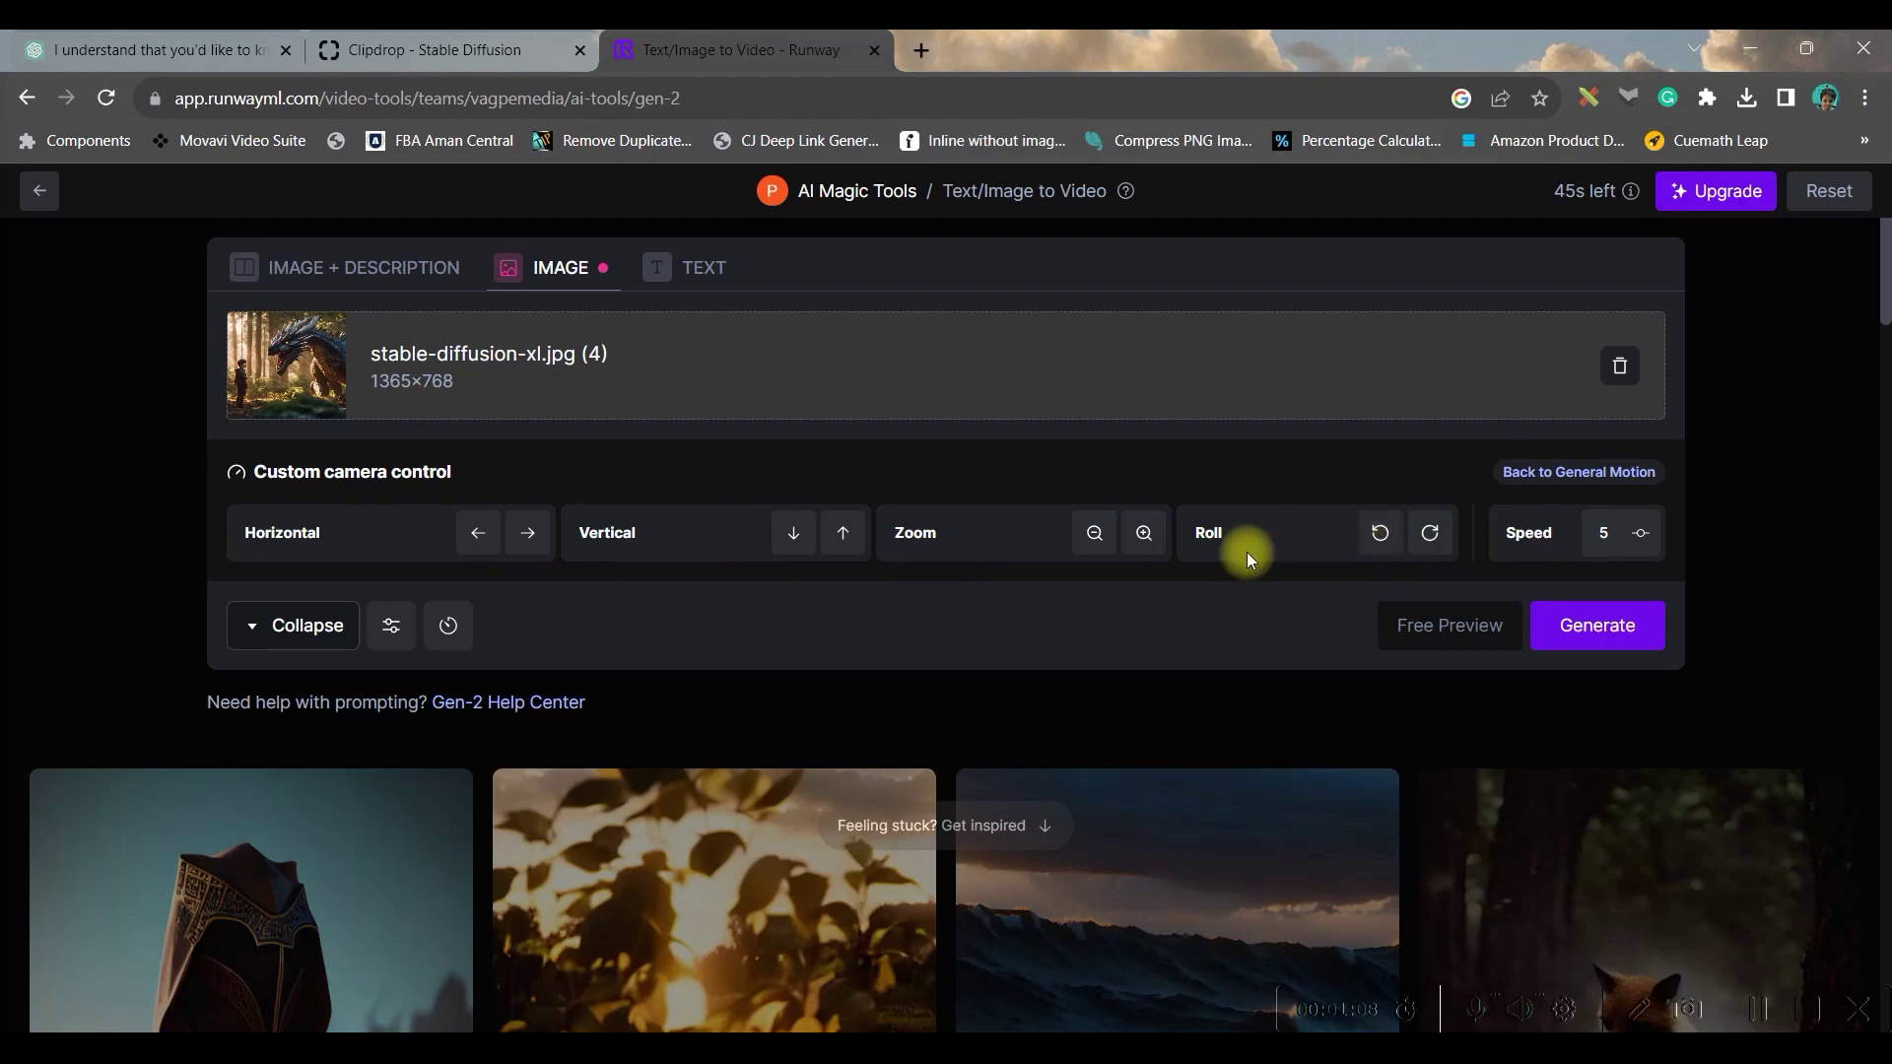
left_click(1145, 536)
left_click(1153, 540)
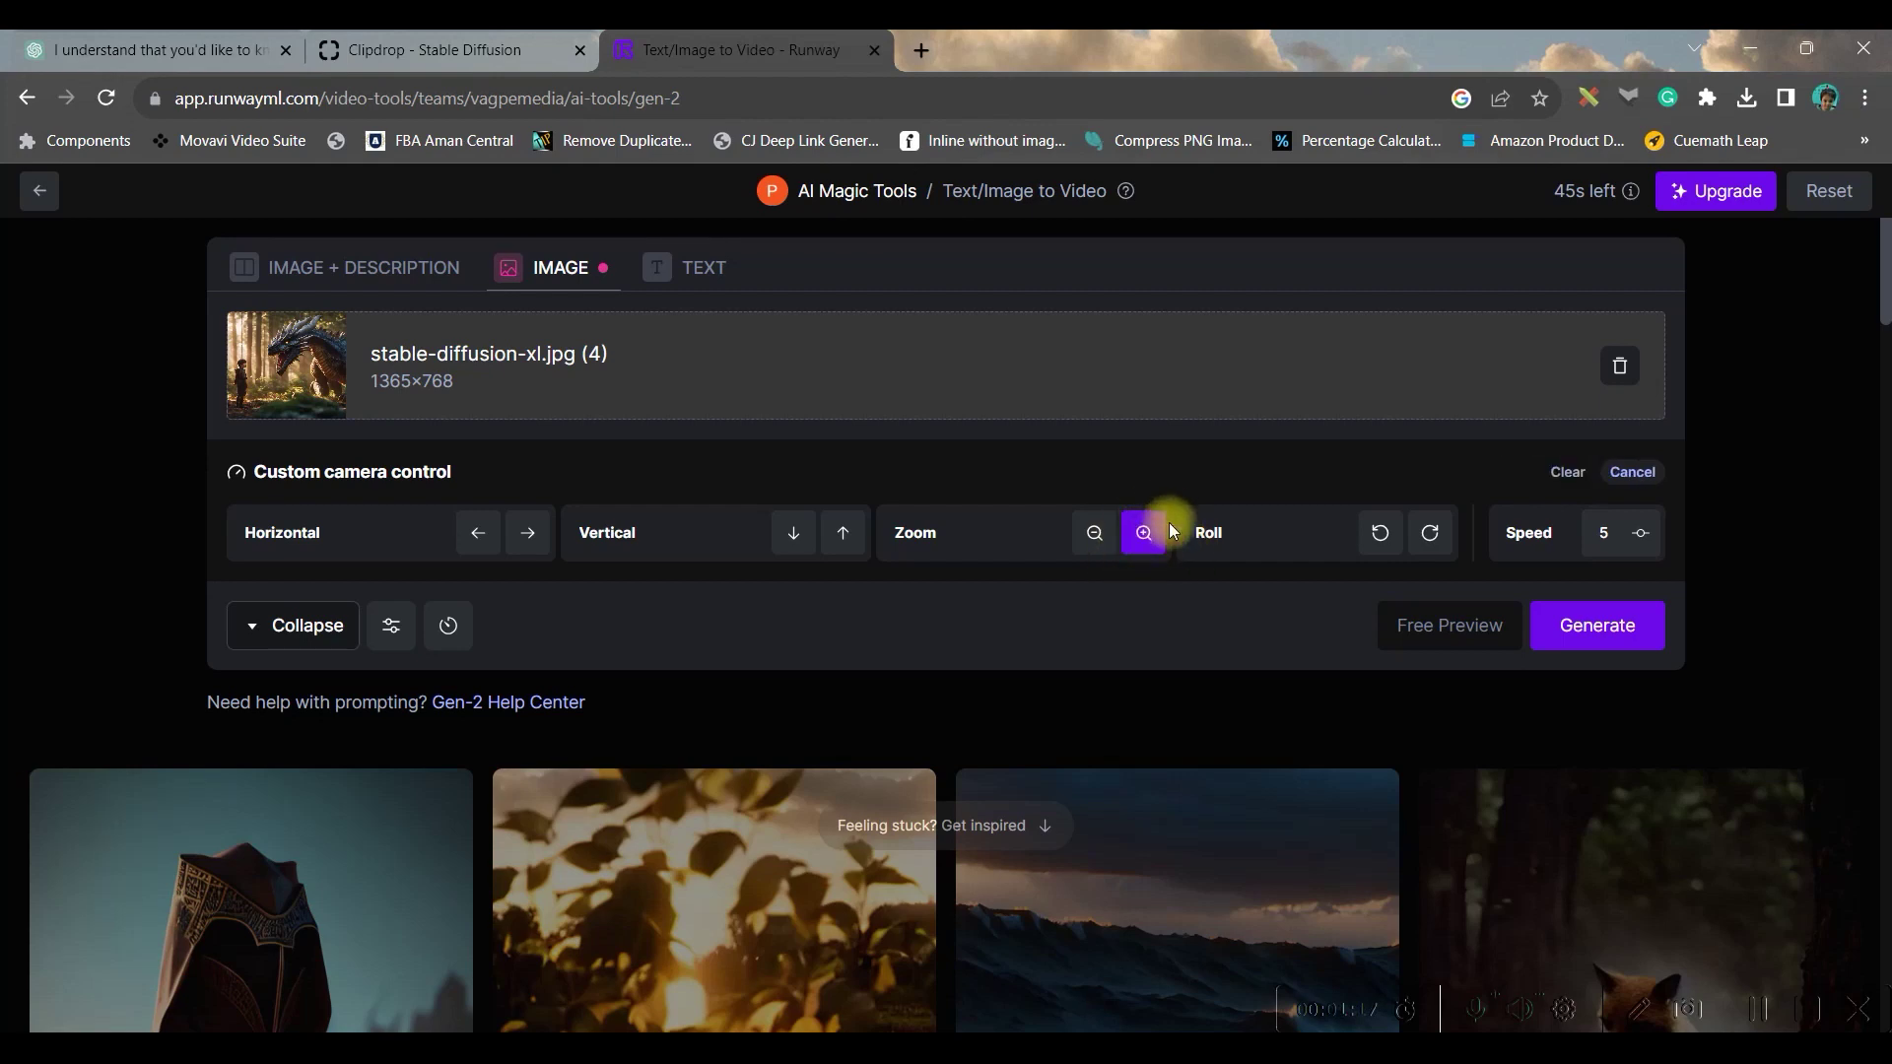
left_click(1422, 548)
type("6")
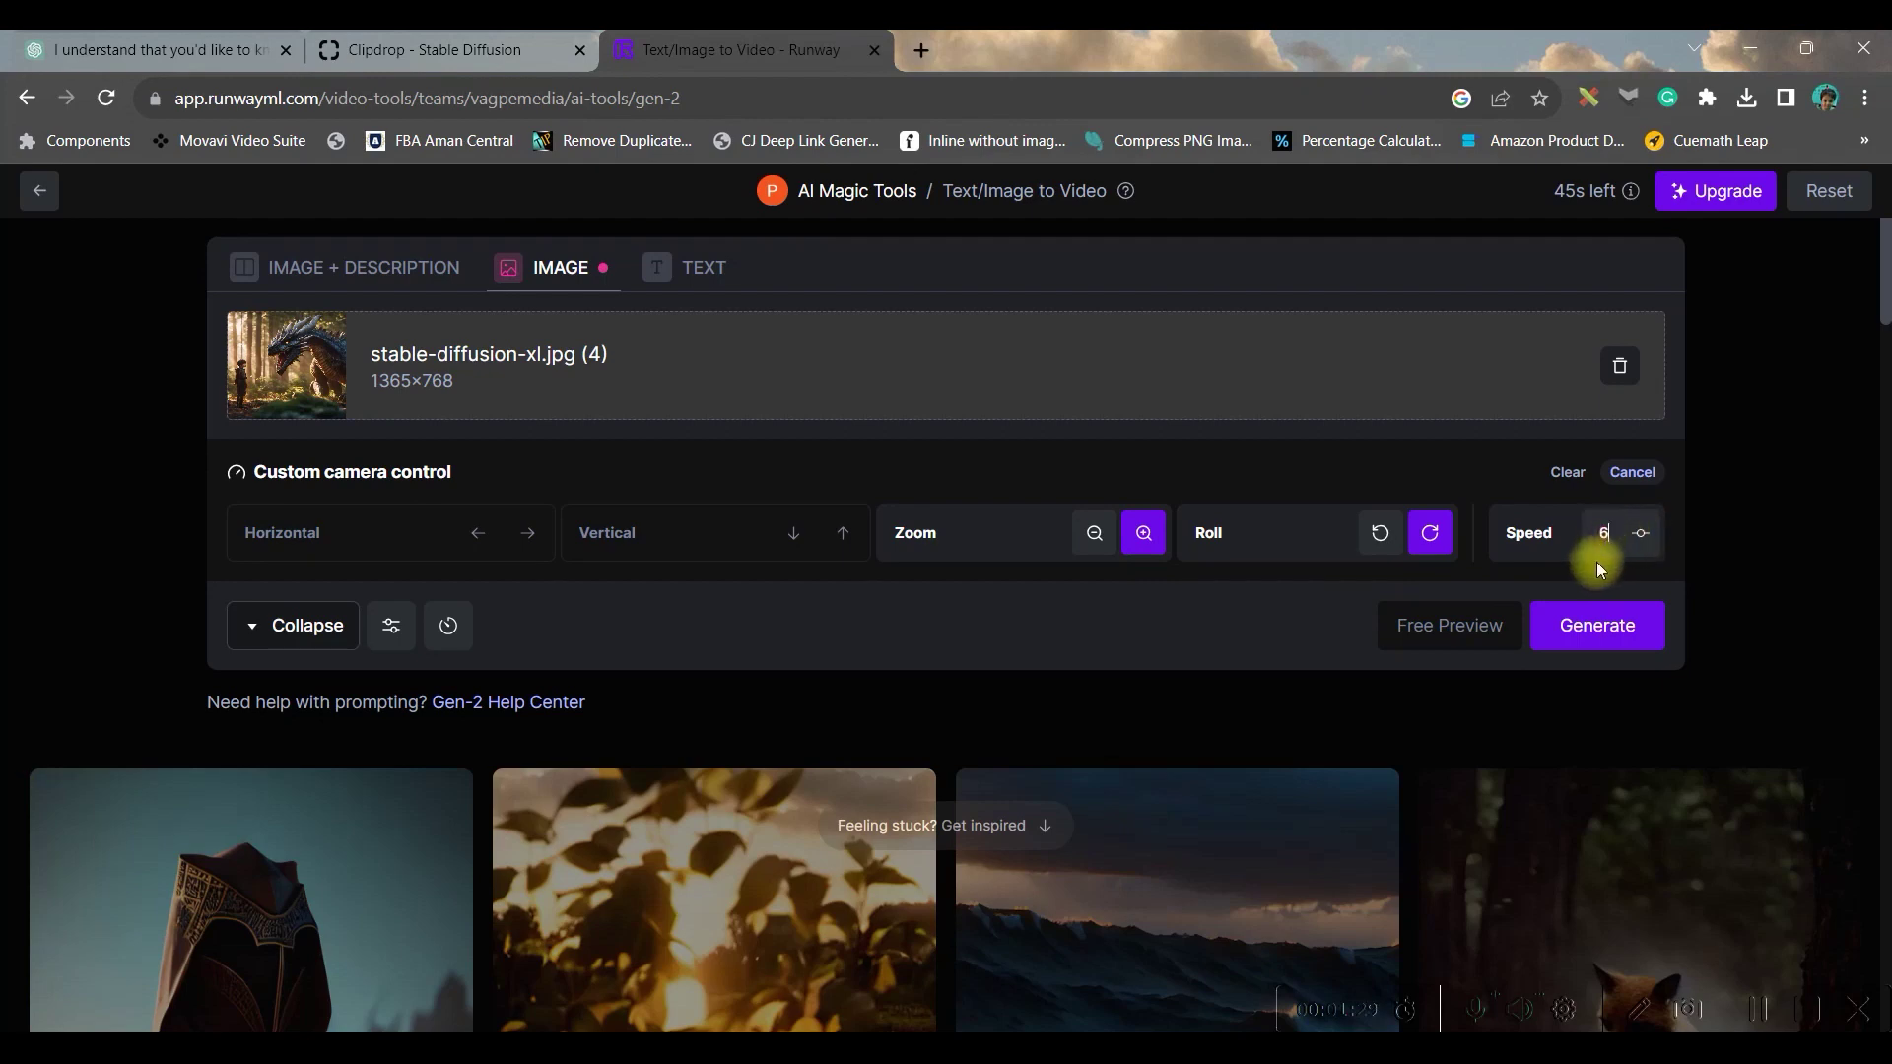
left_click(1617, 626)
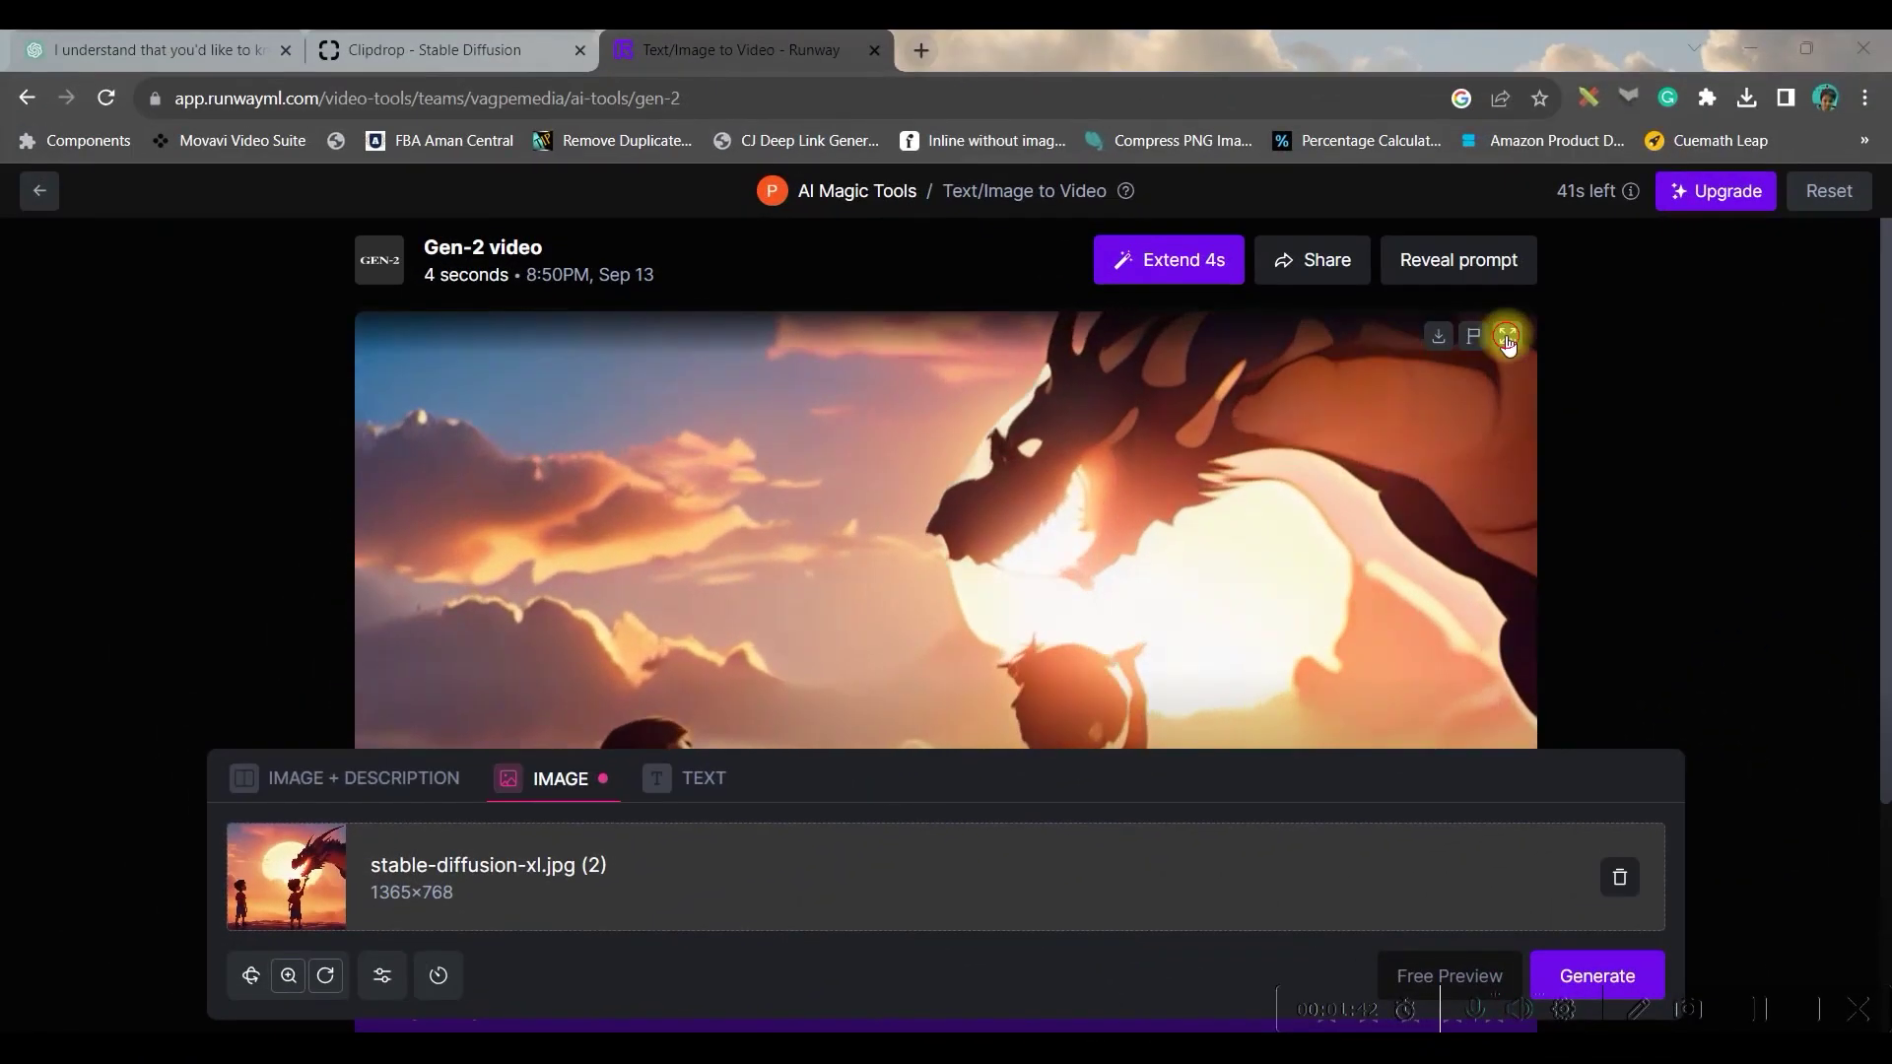
- Play the generated sunset dragon clip full screen and download it
left_click(1508, 336)
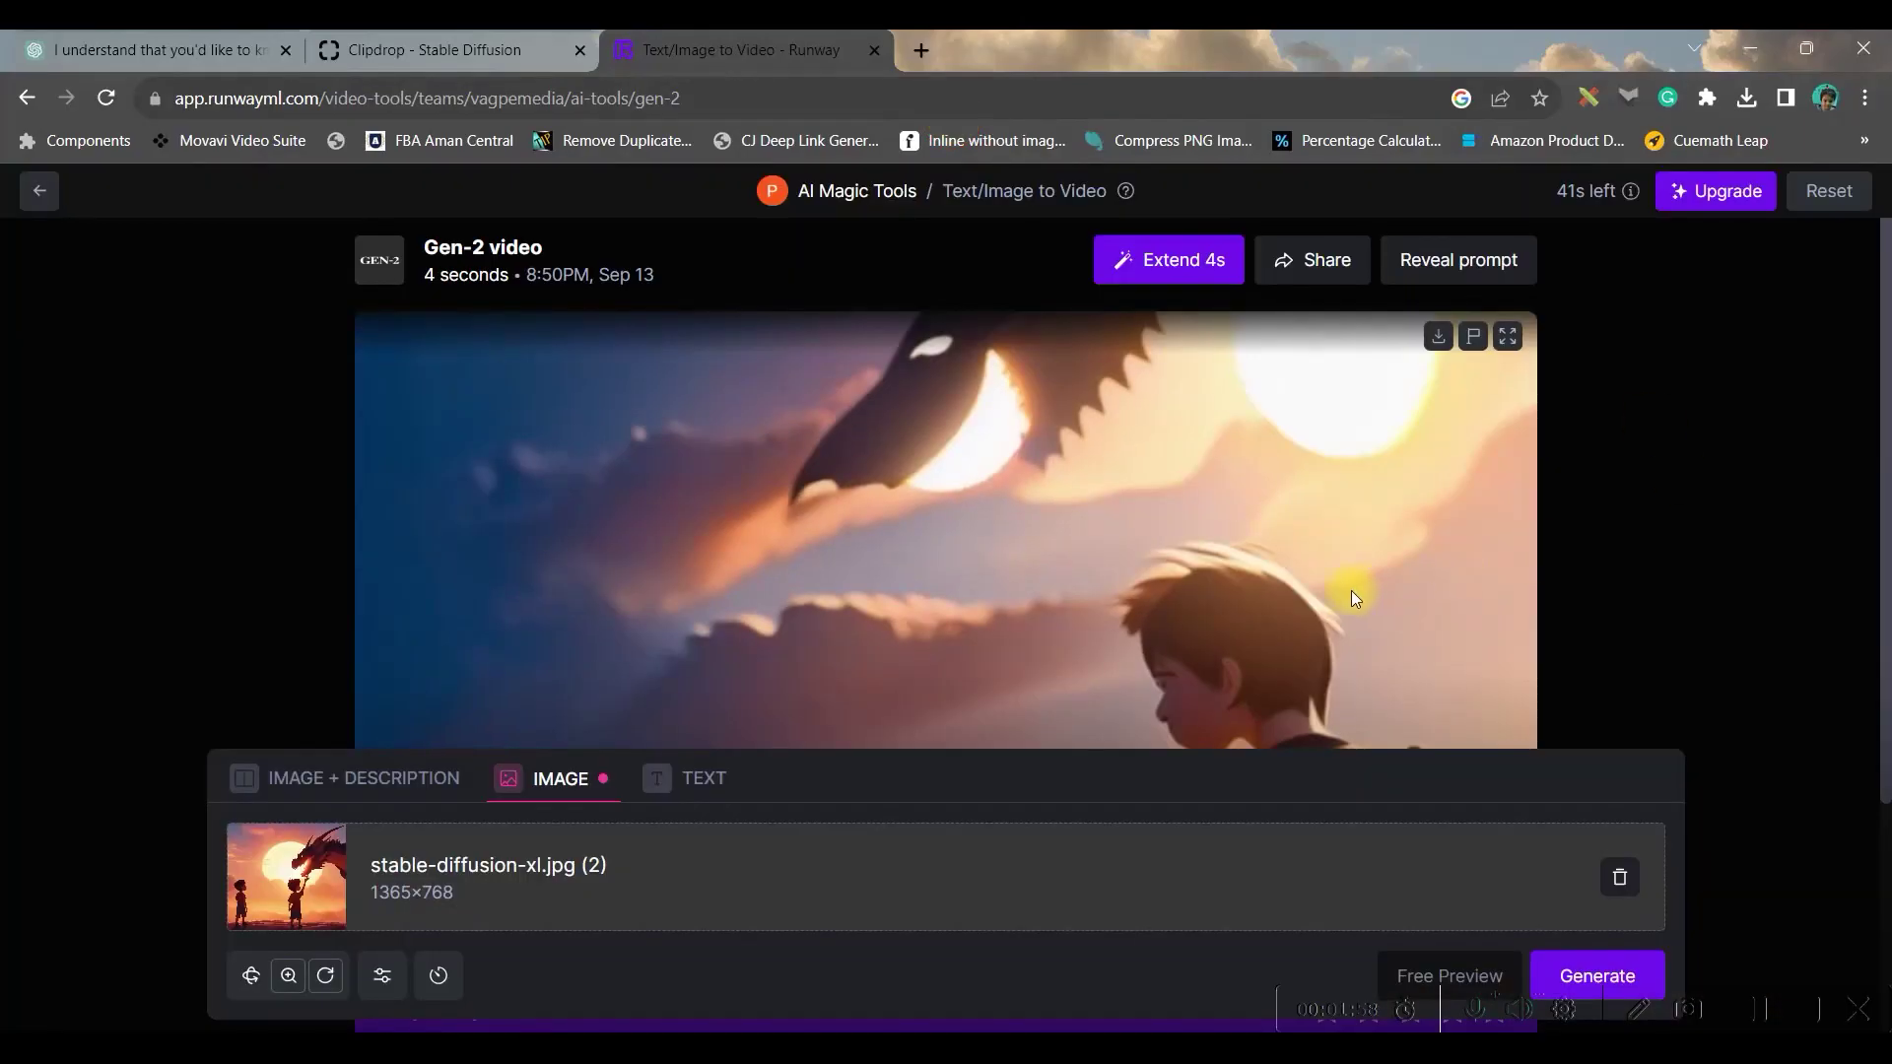
left_click(1439, 340)
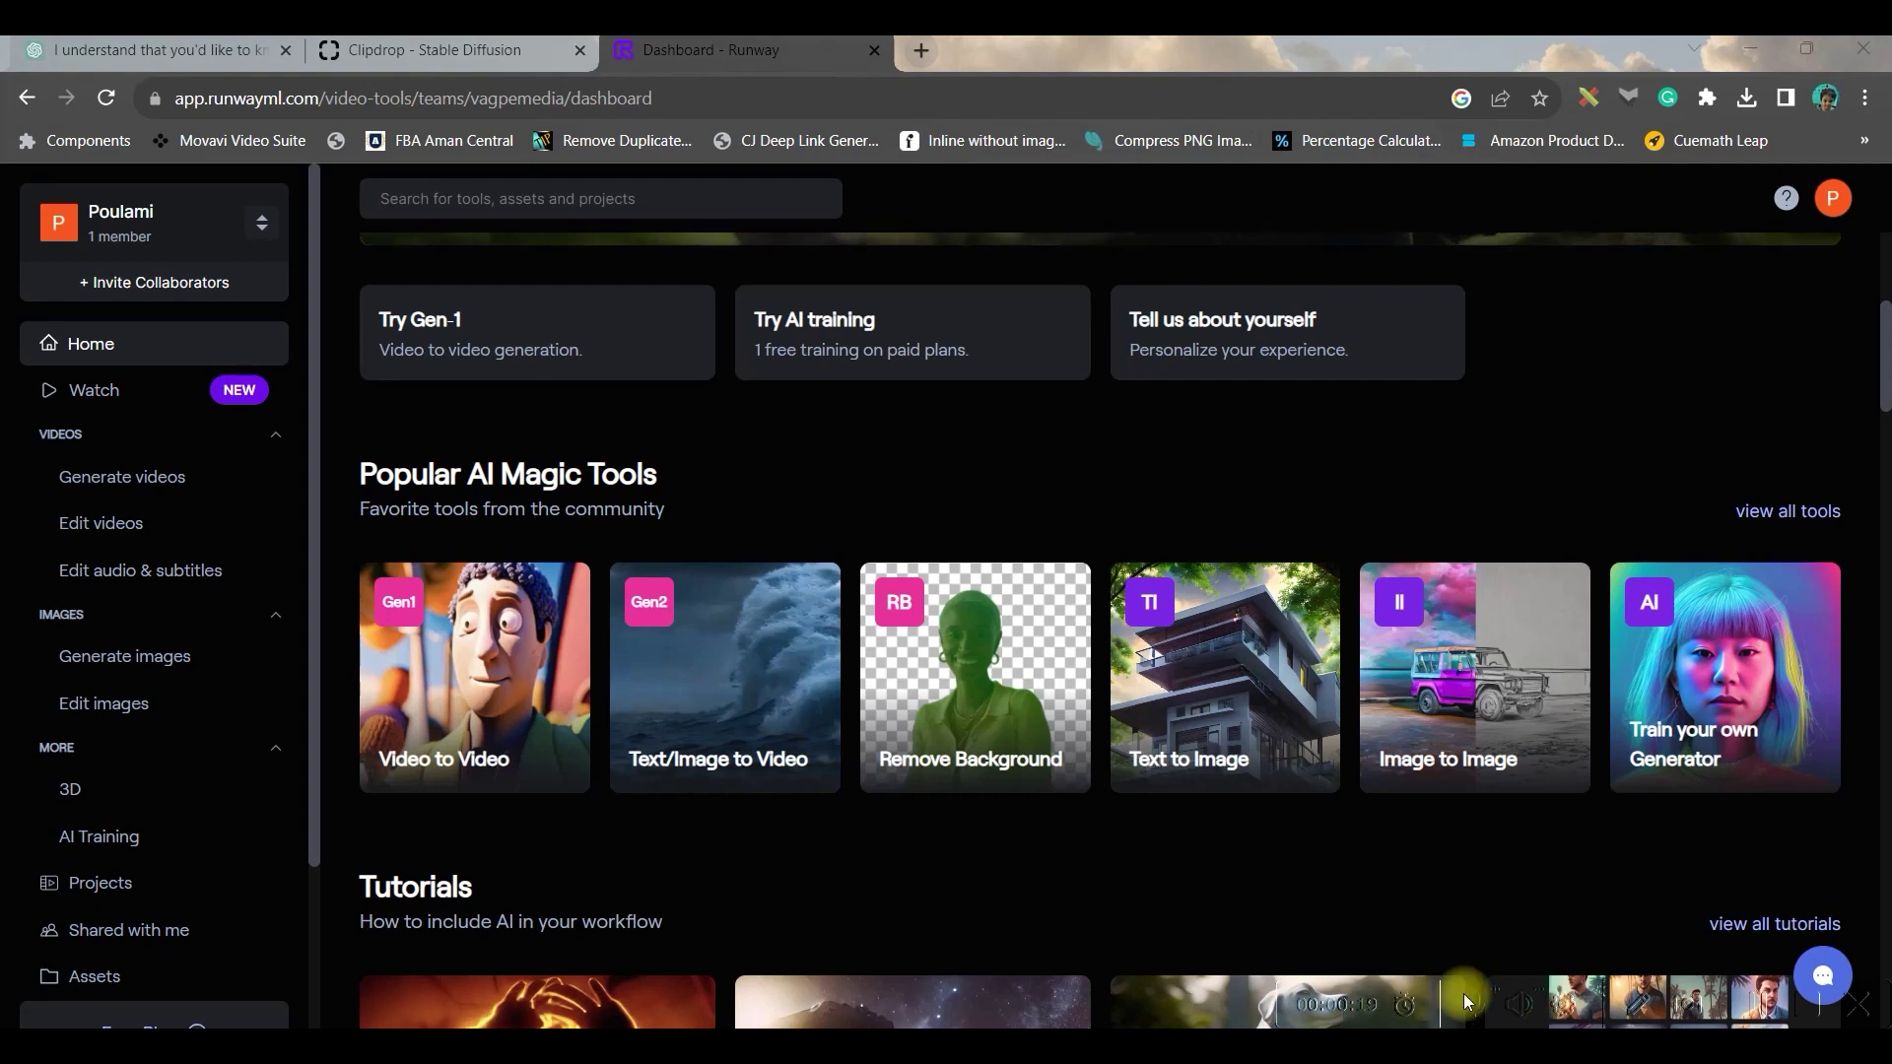
left_click(375, 56)
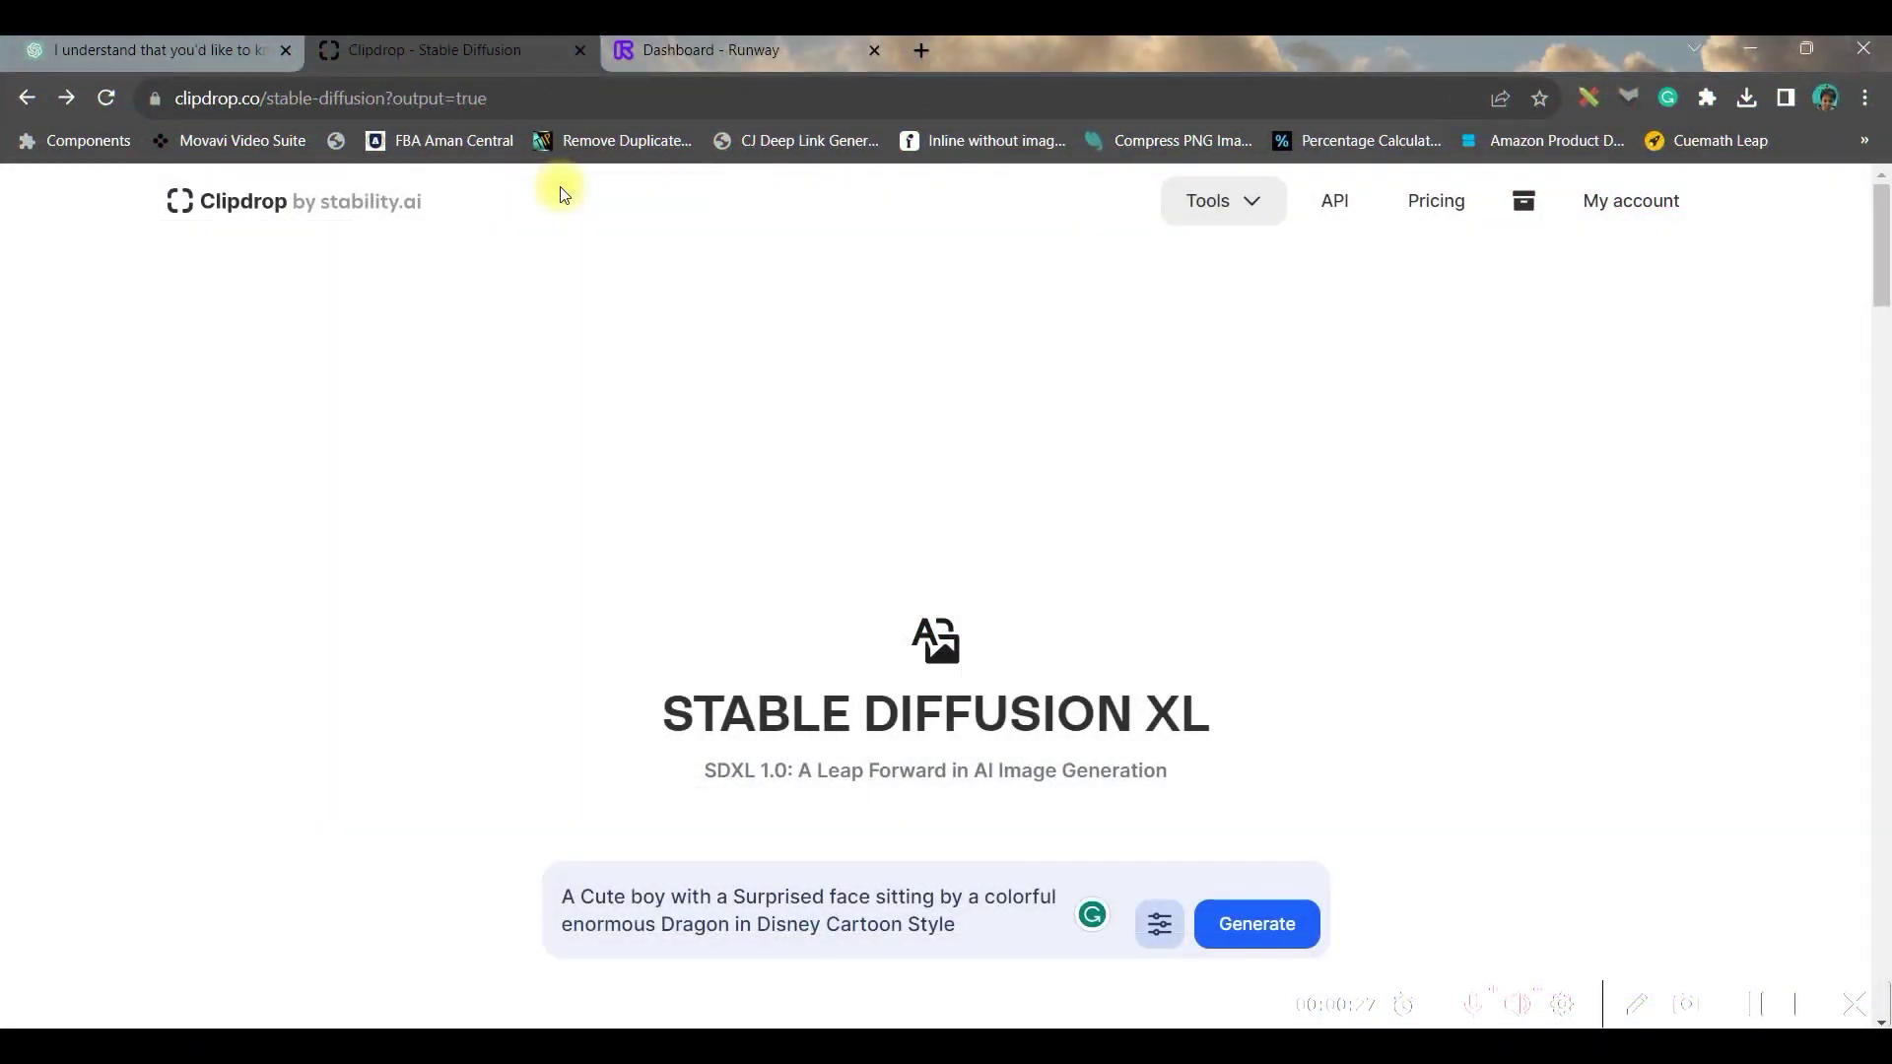
left_click(148, 50)
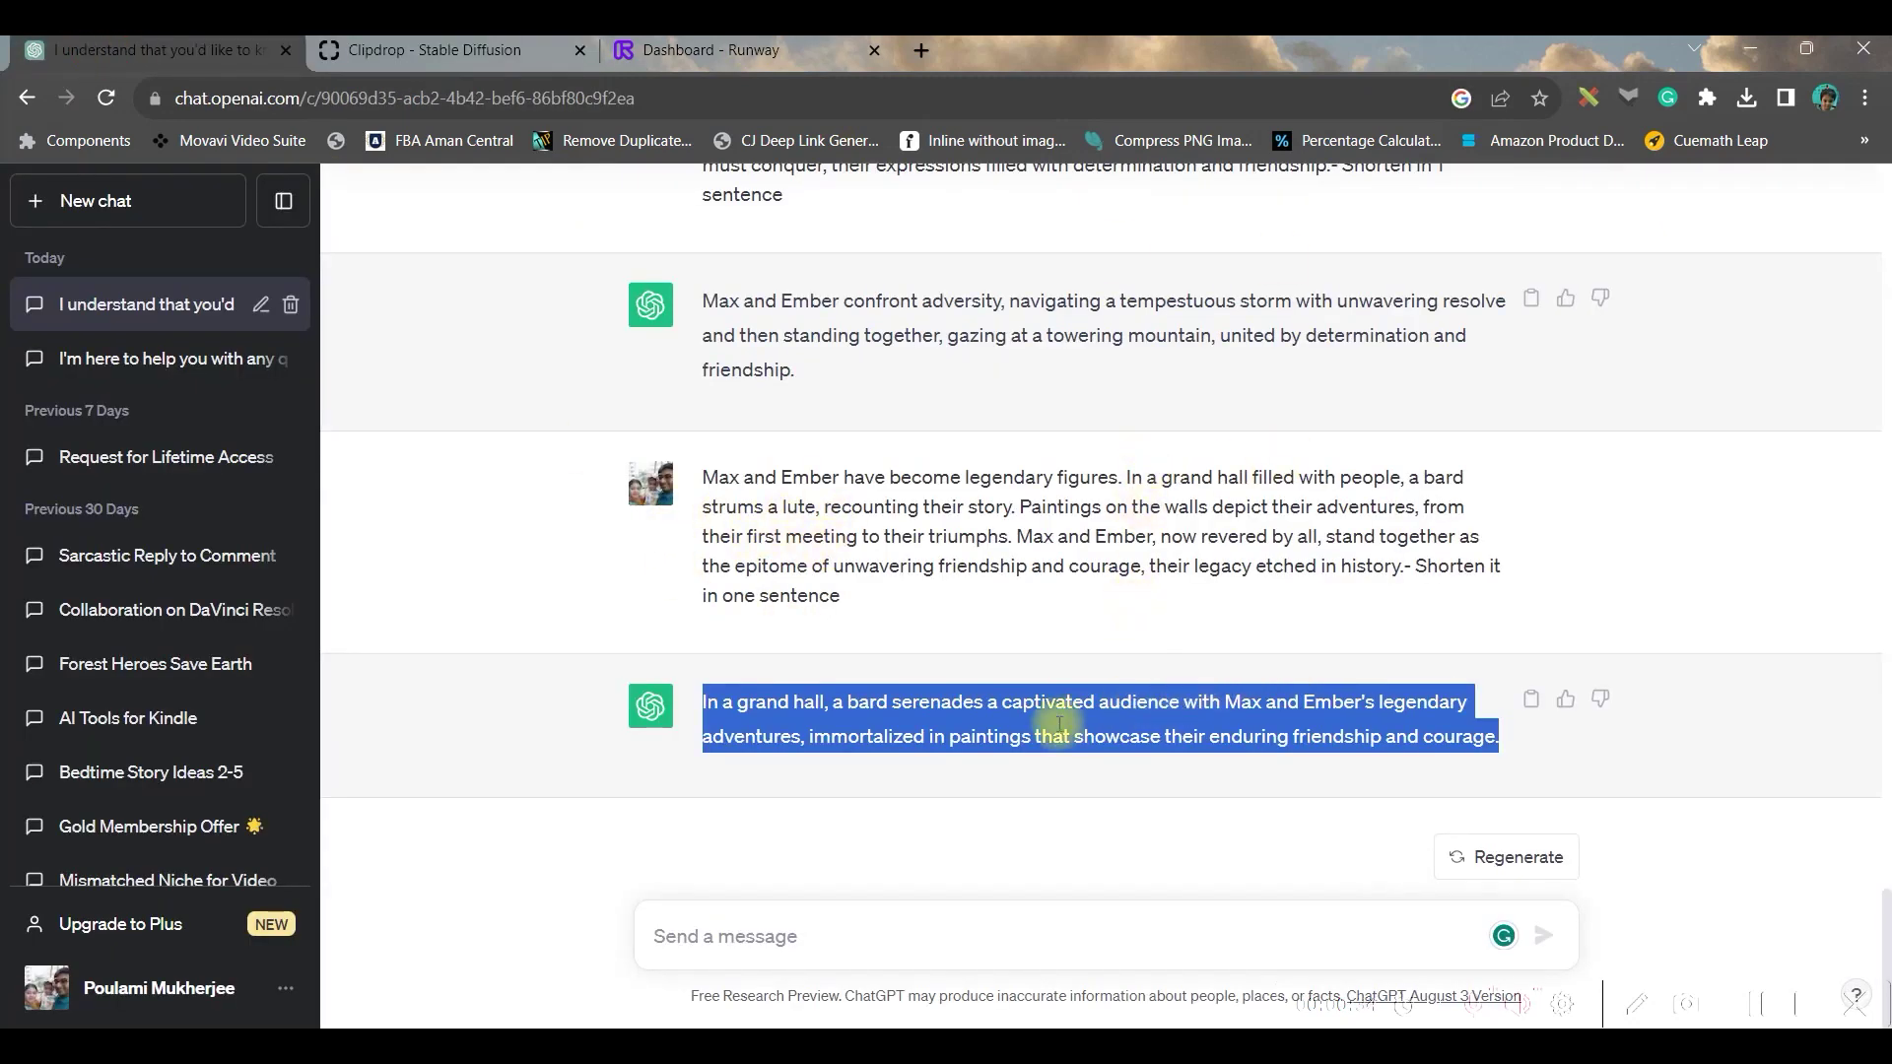
left_click(374, 54)
left_click_drag(976, 932, 507, 866)
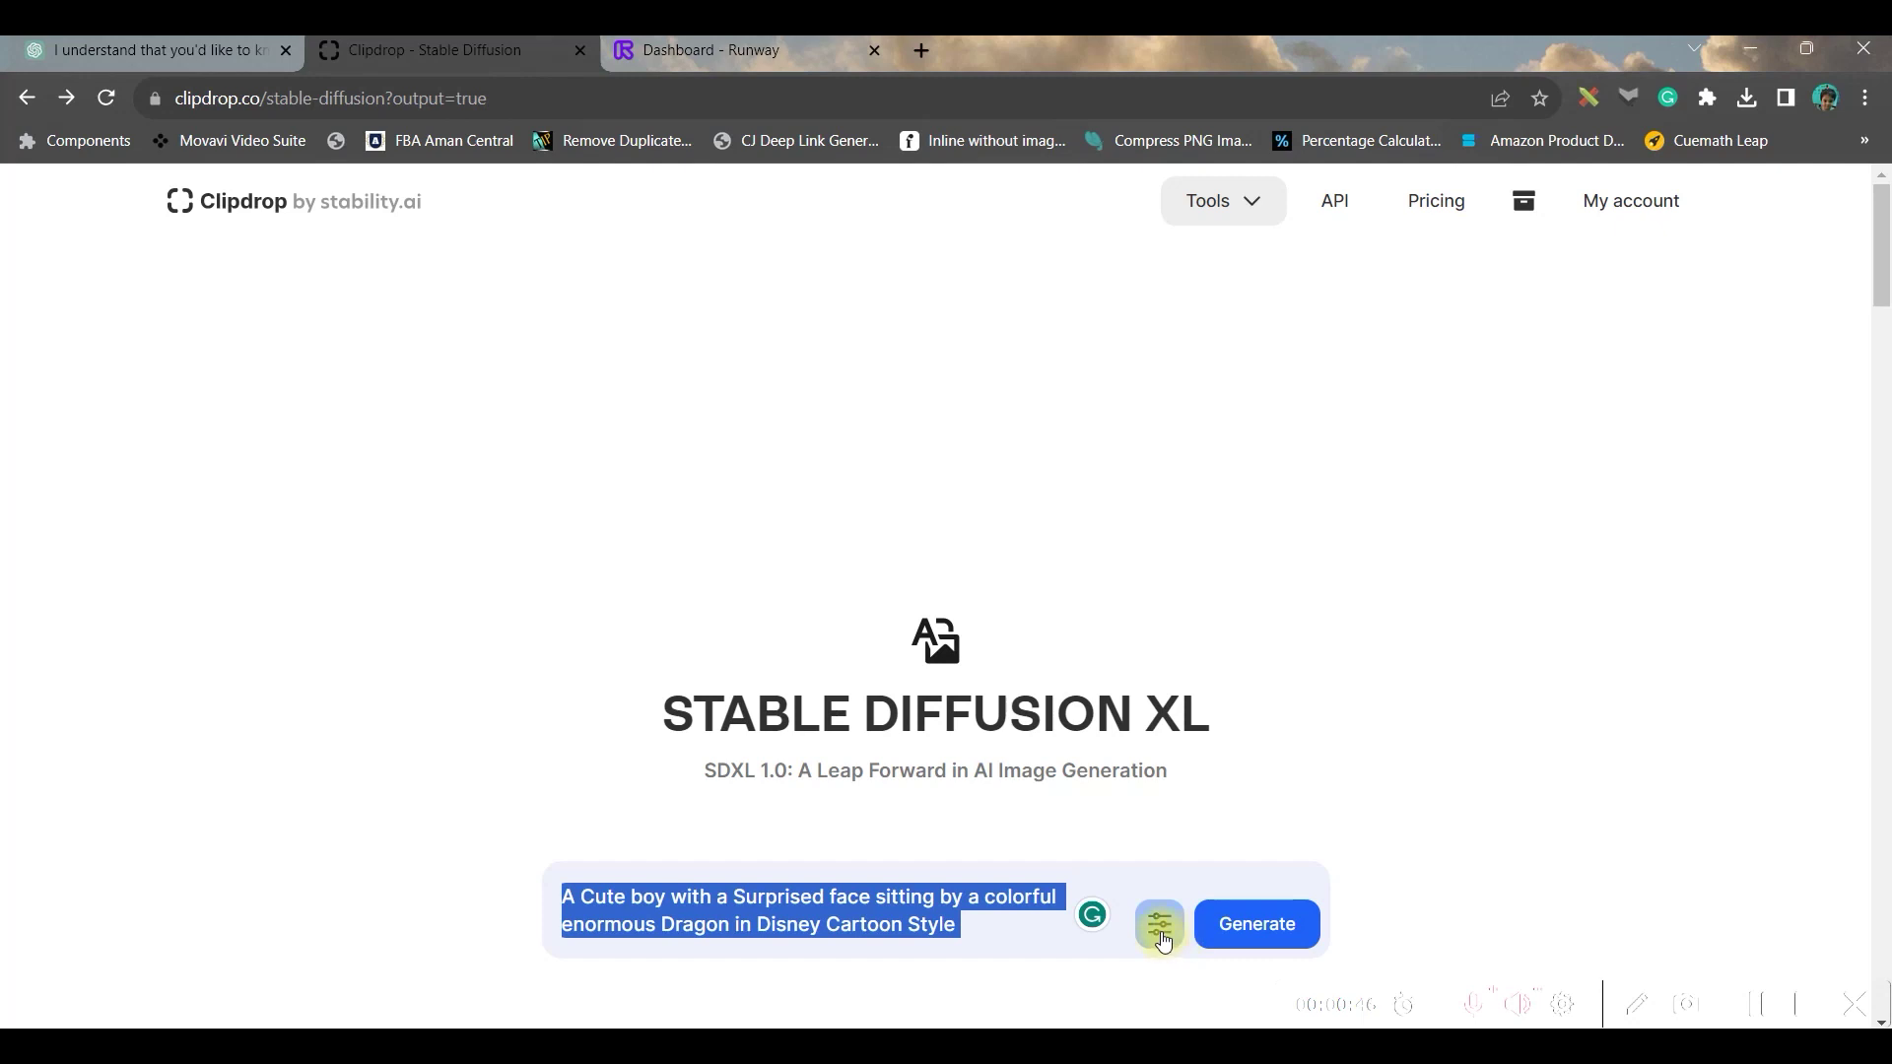
left_click(813, 49)
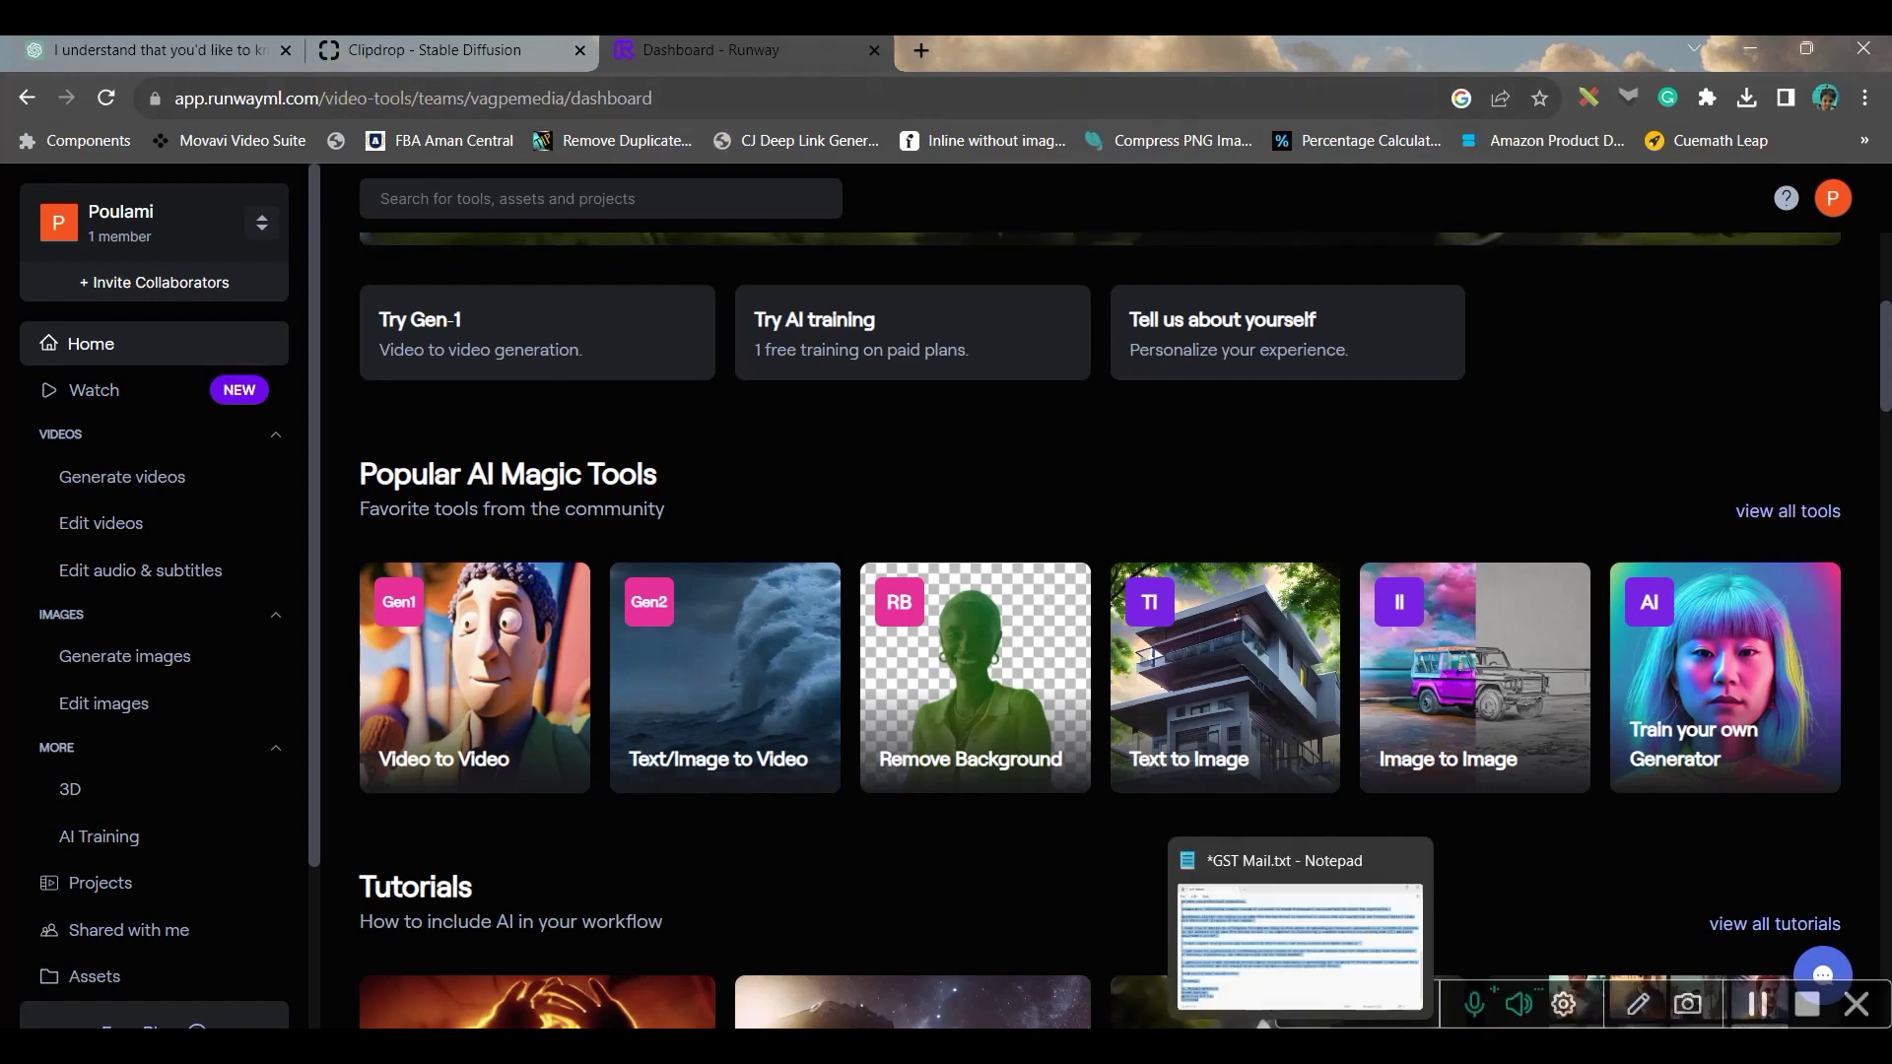
left_click(1300, 1025)
- Back in Clipdrop, check the style options and generate images from the cute boy and dragon prompt
left_click(359, 47)
left_click(1025, 928)
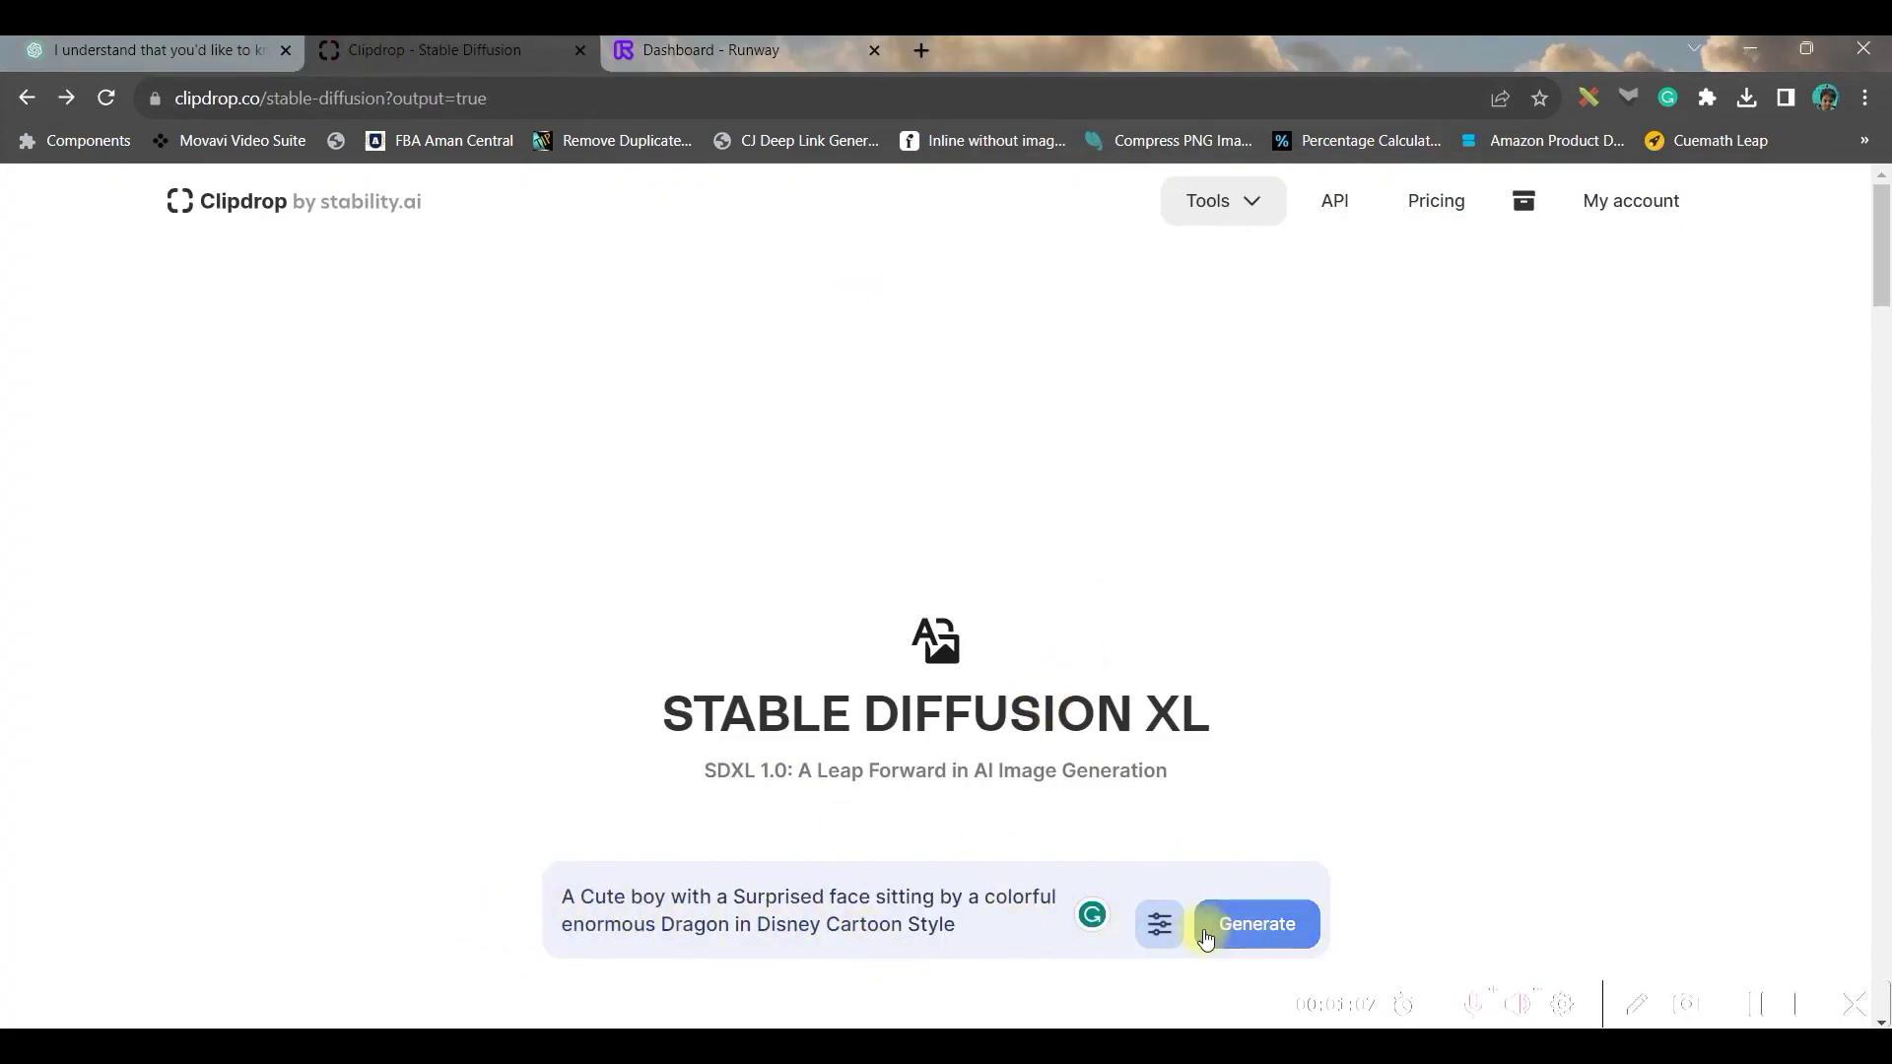
left_click(1167, 936)
scroll(1054, 844, "down", 5)
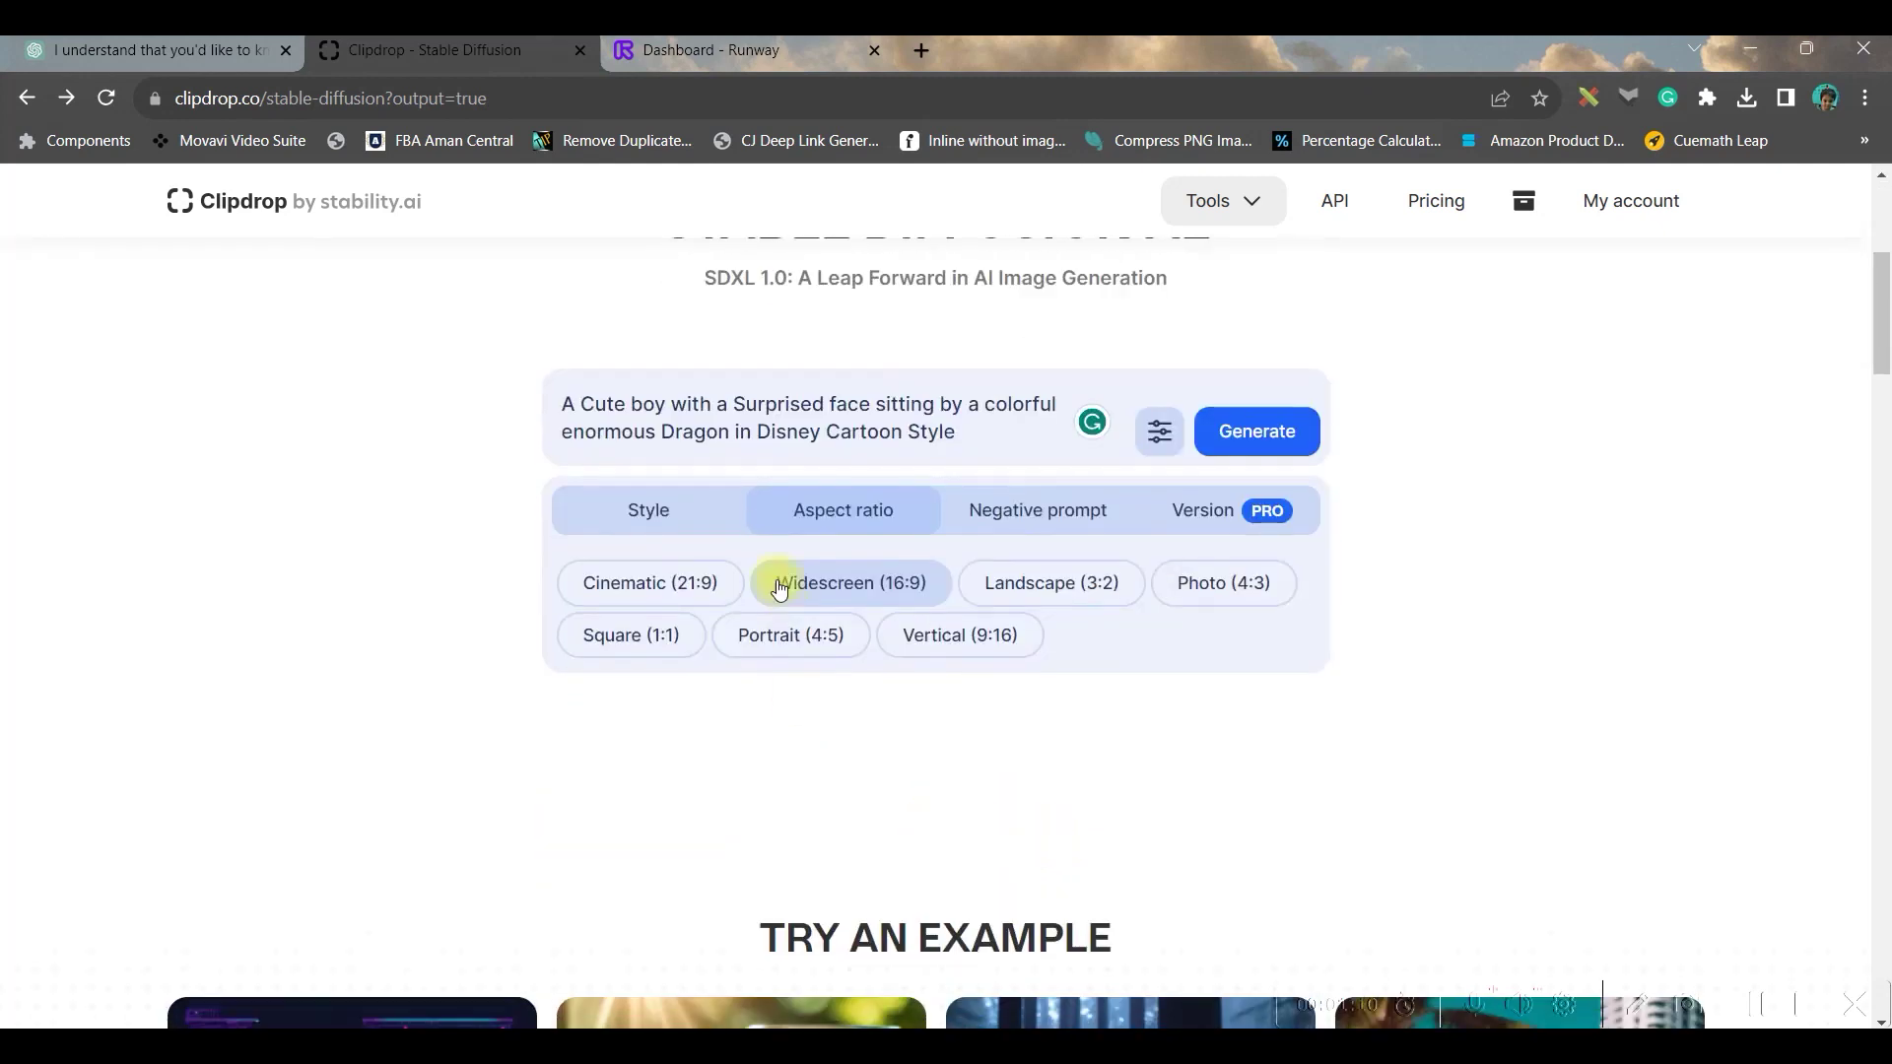
left_click(650, 505)
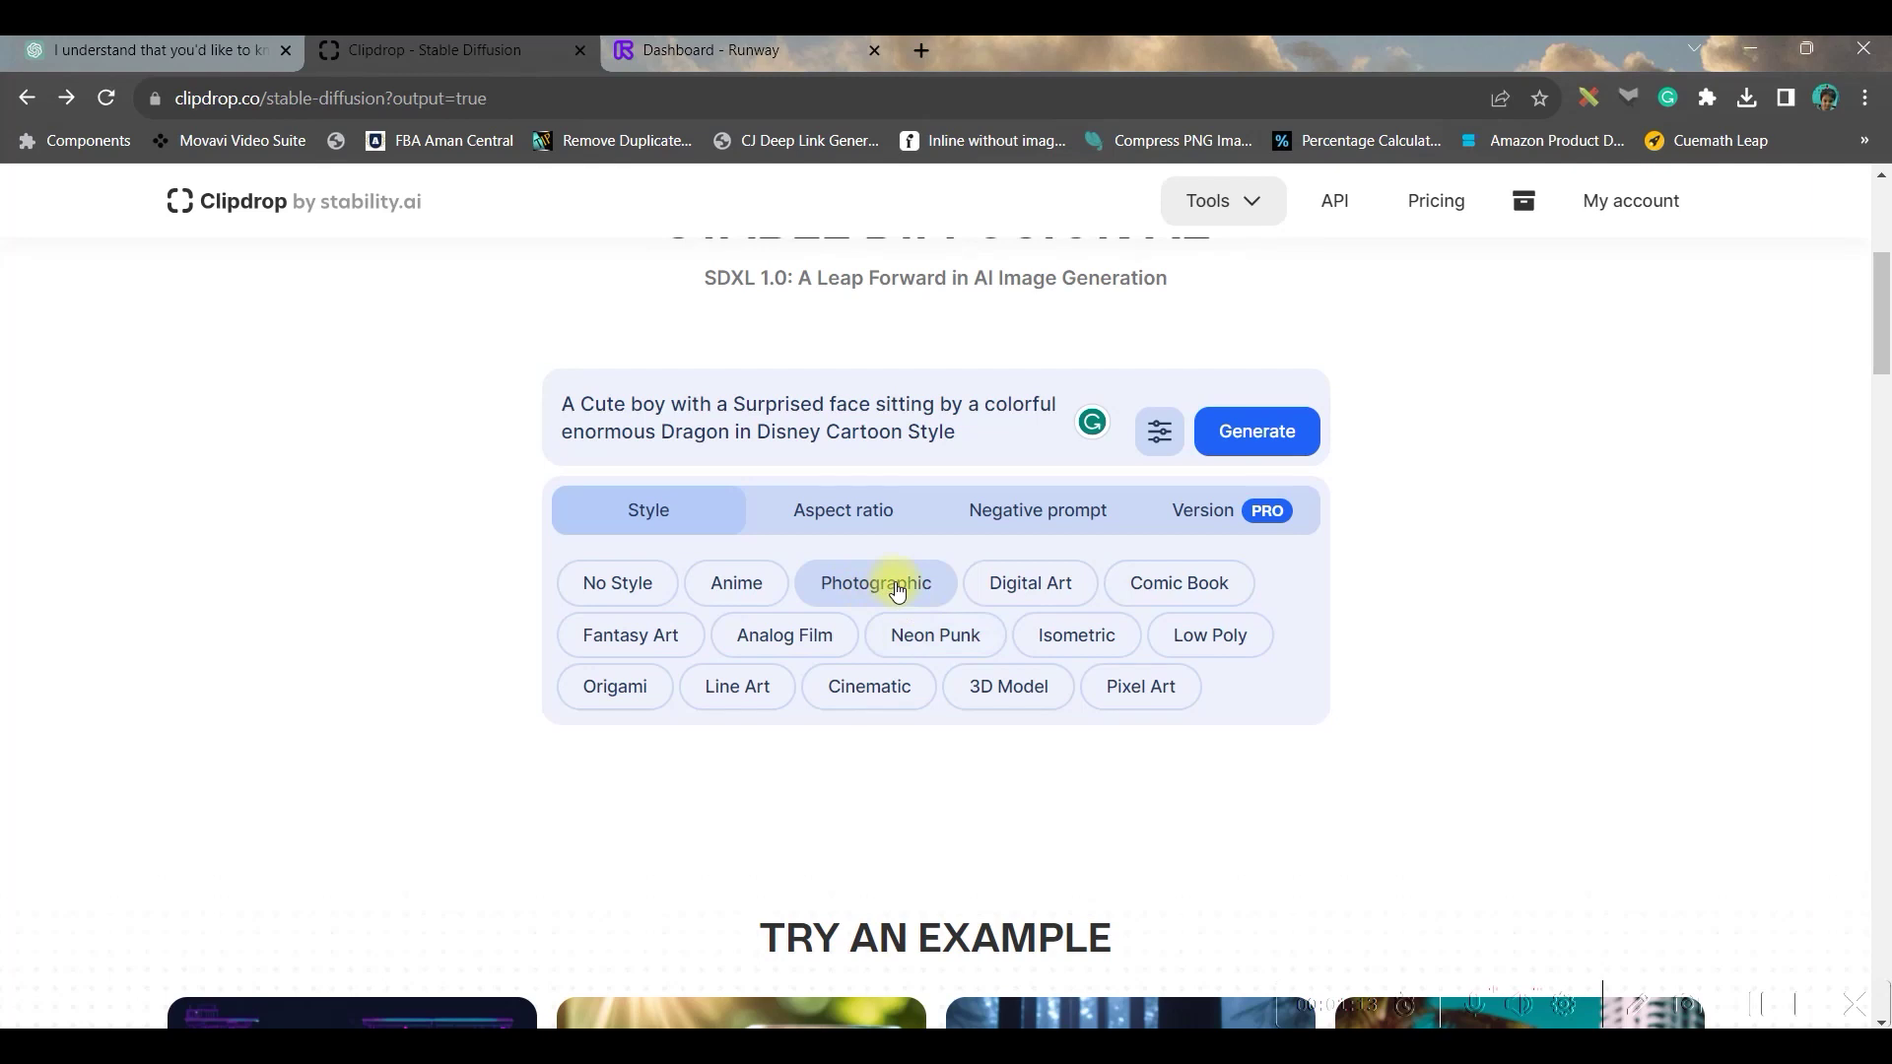
left_click(1289, 441)
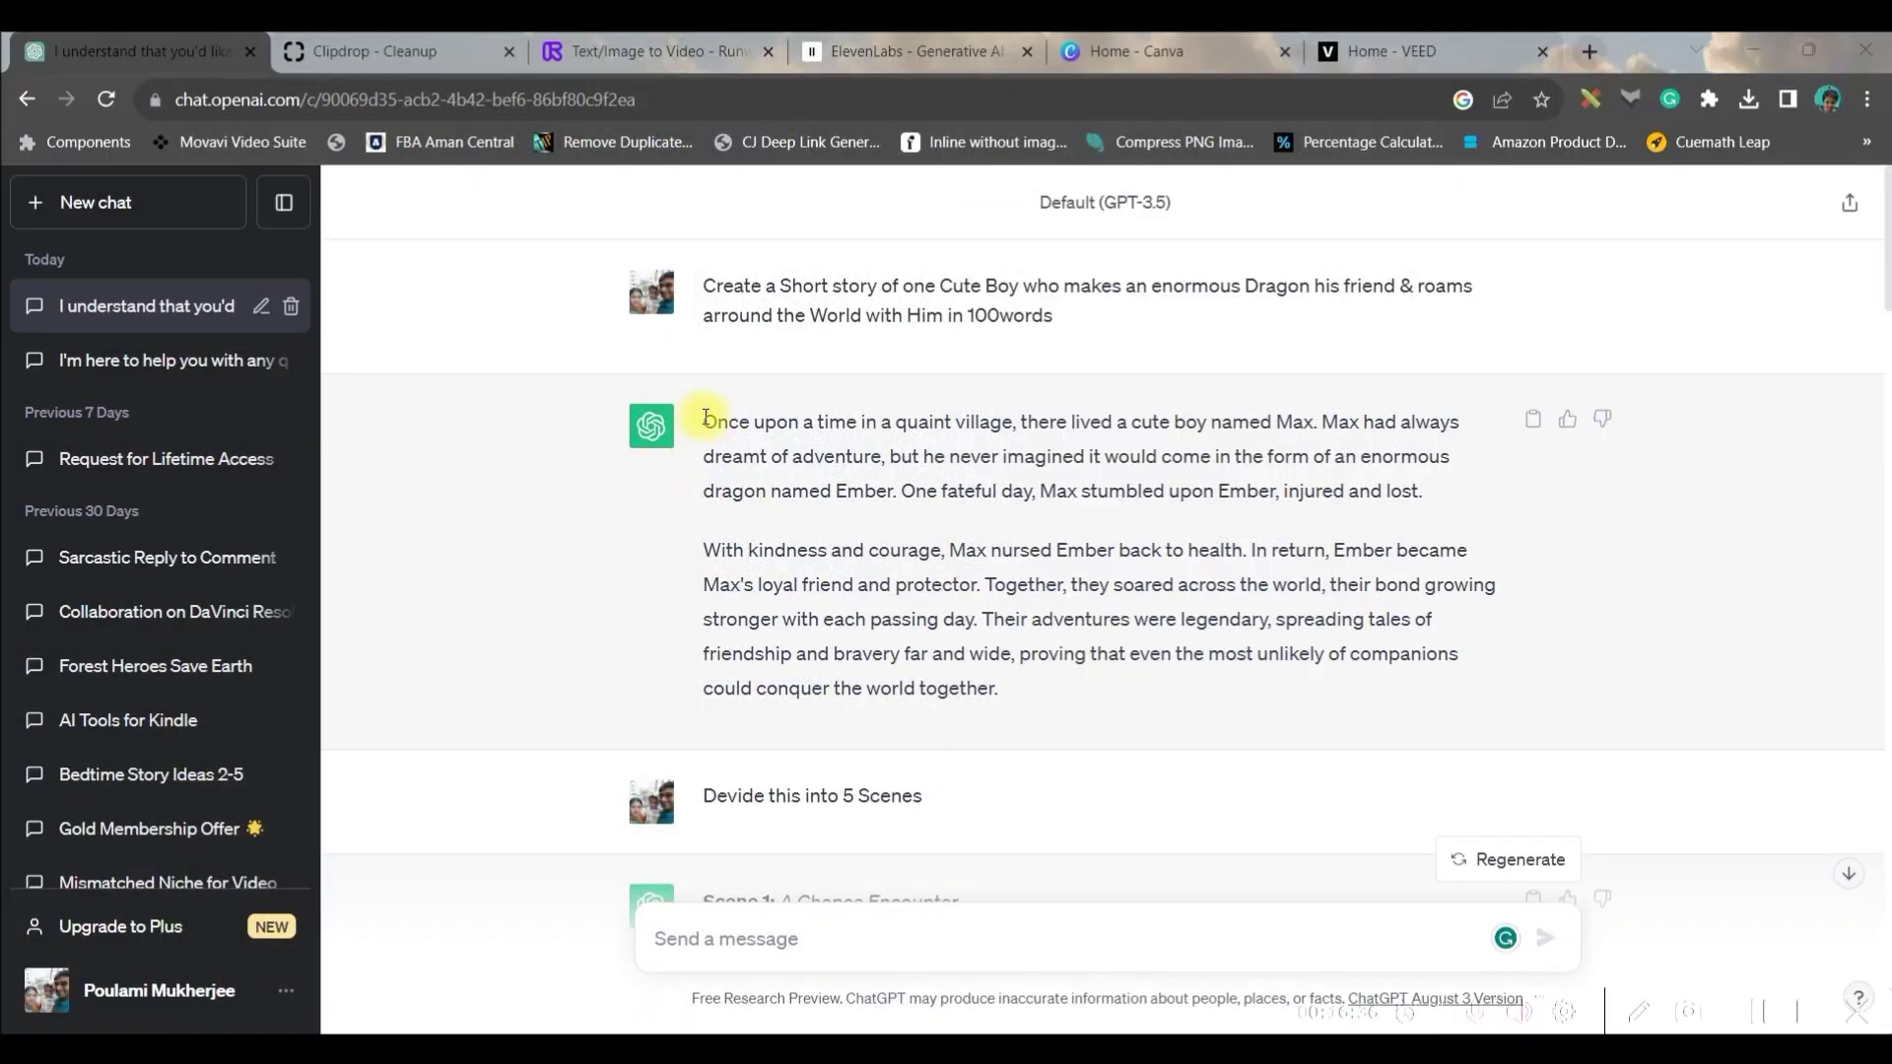
- Replace the ElevenLabs text box contents with the Max and Ember story copied from ChatGPT
left_click_drag(703, 421, 992, 694)
key("ctrl+c")
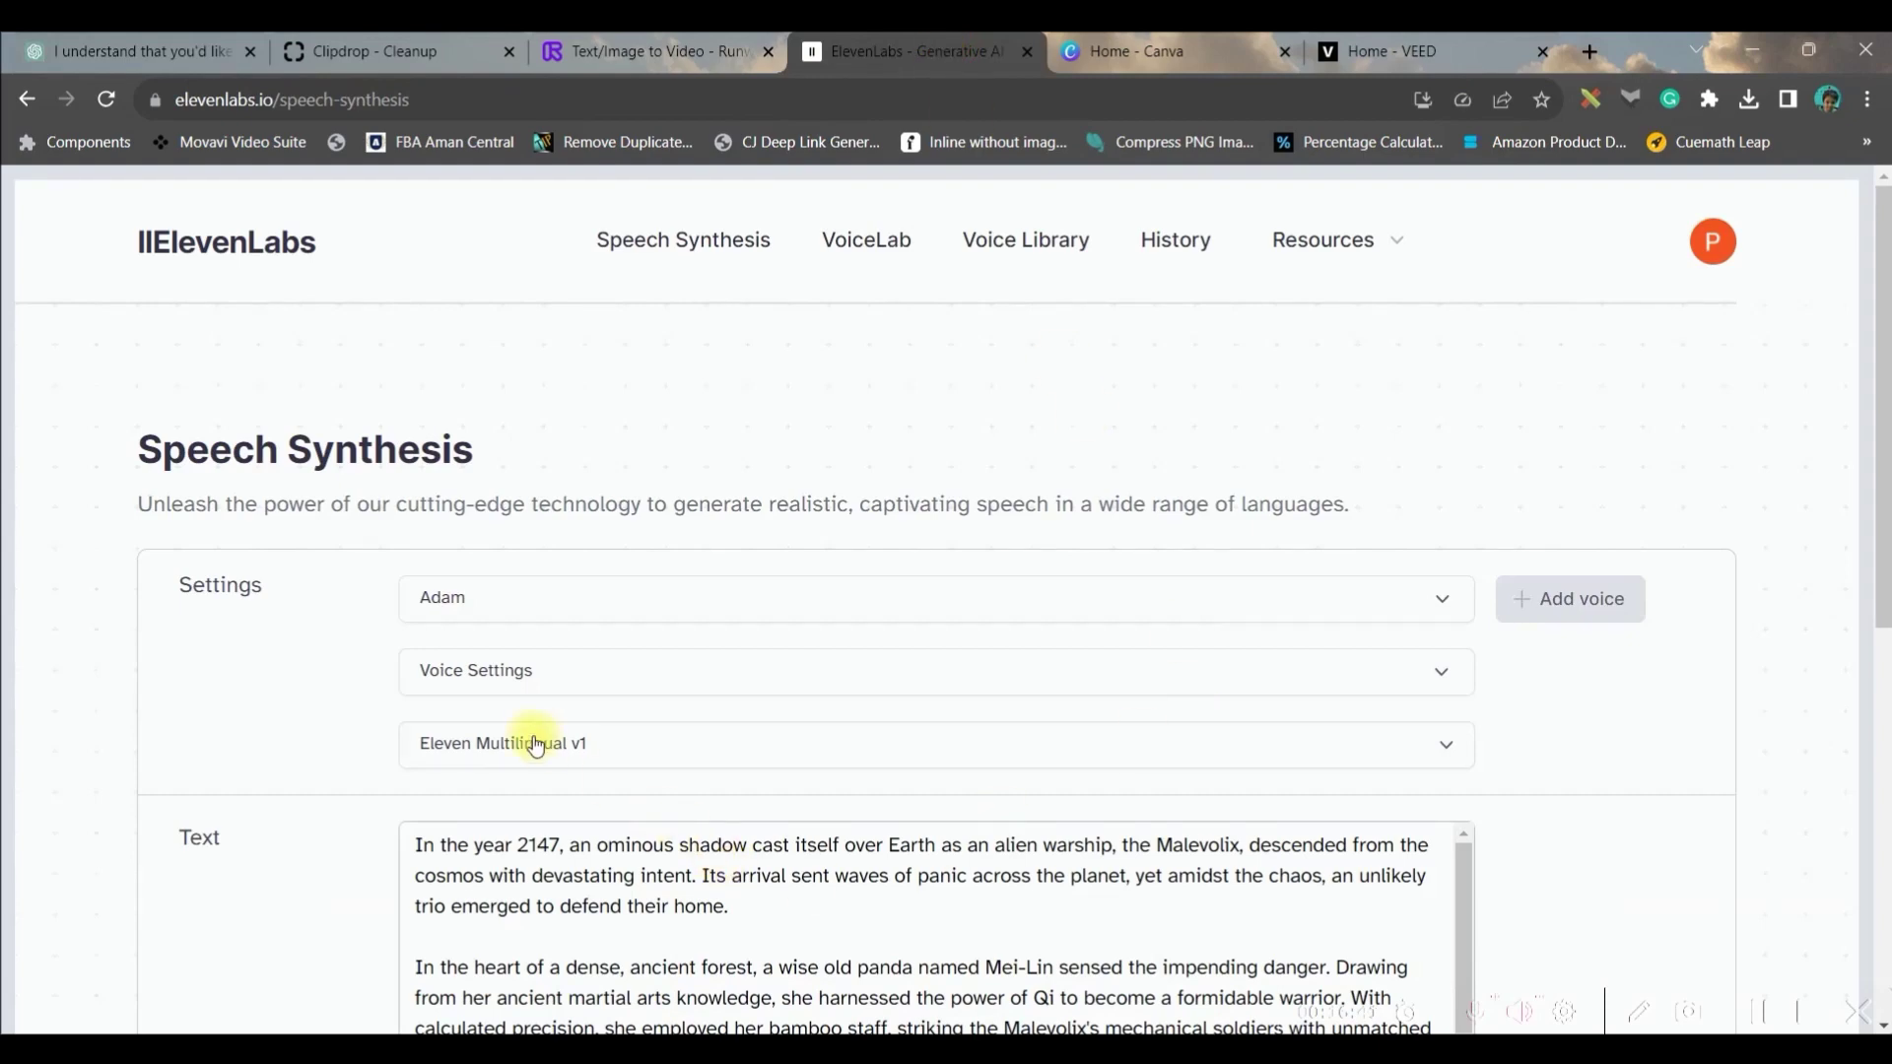
left_click(415, 597)
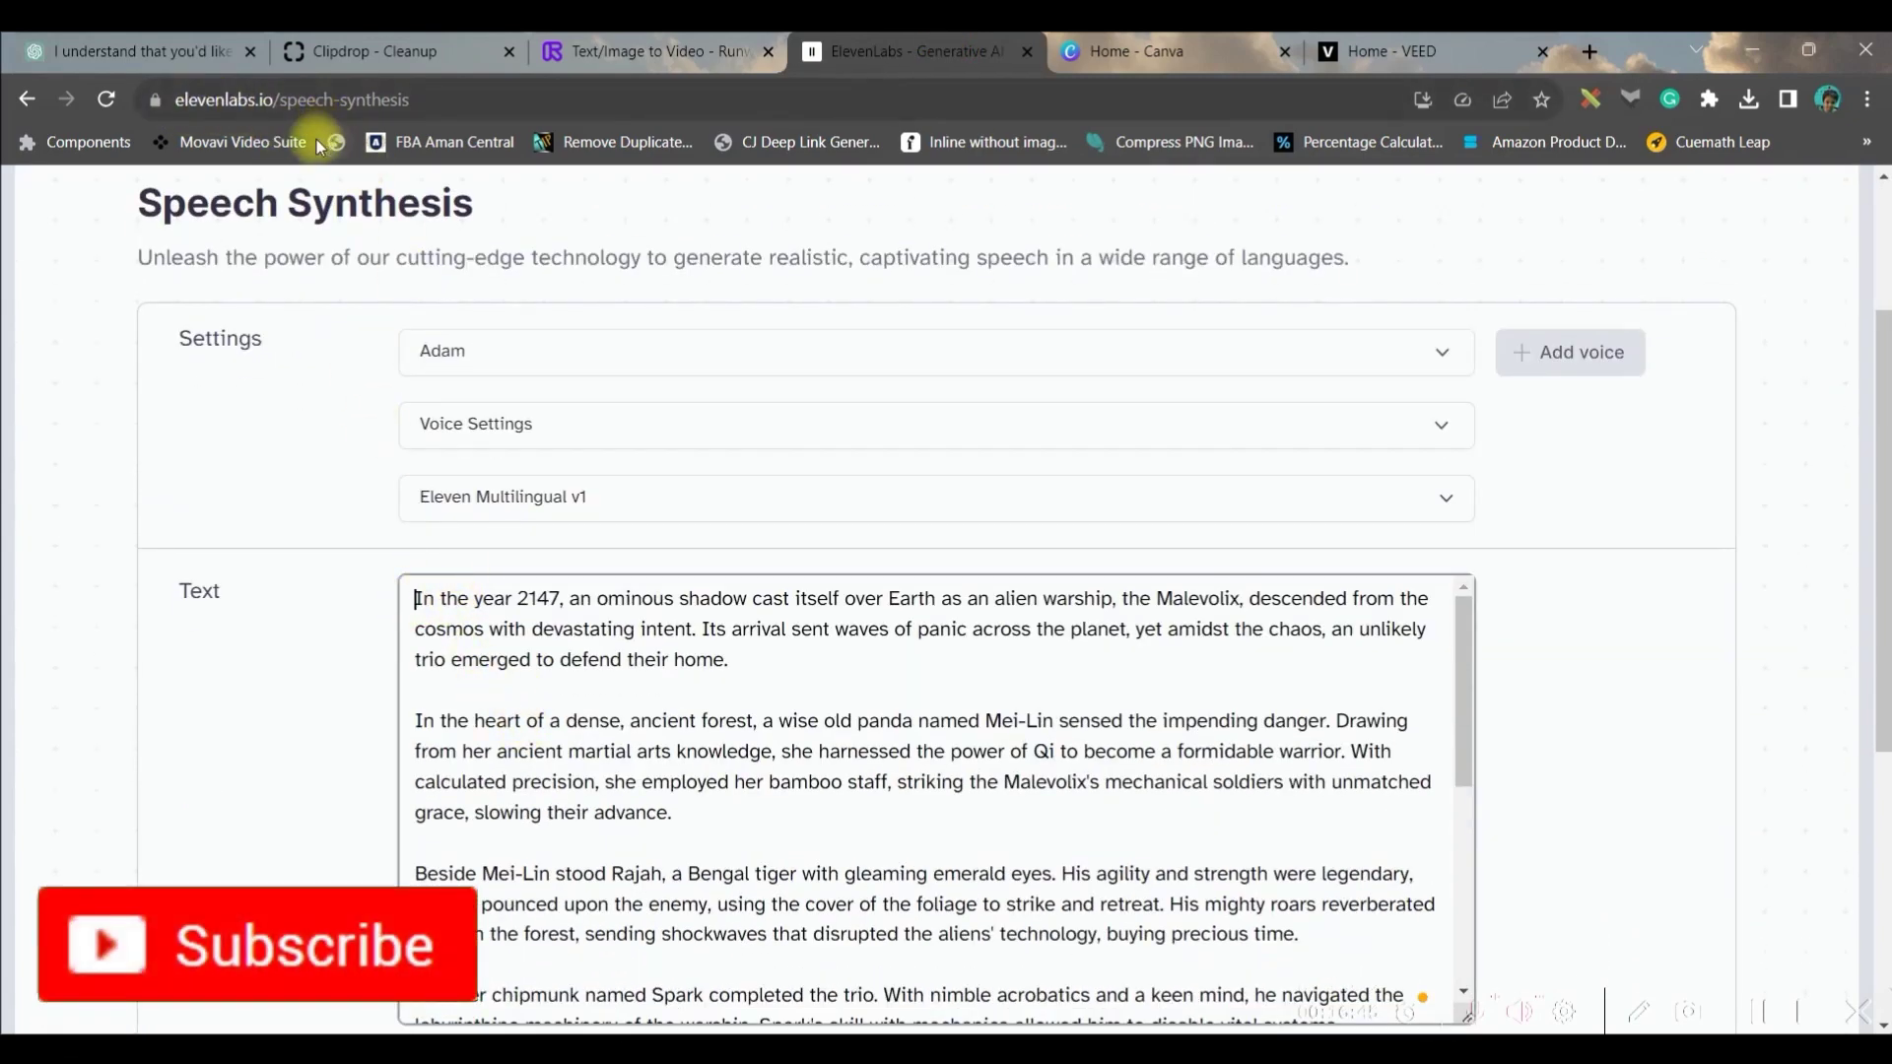
key("ctrl+a")
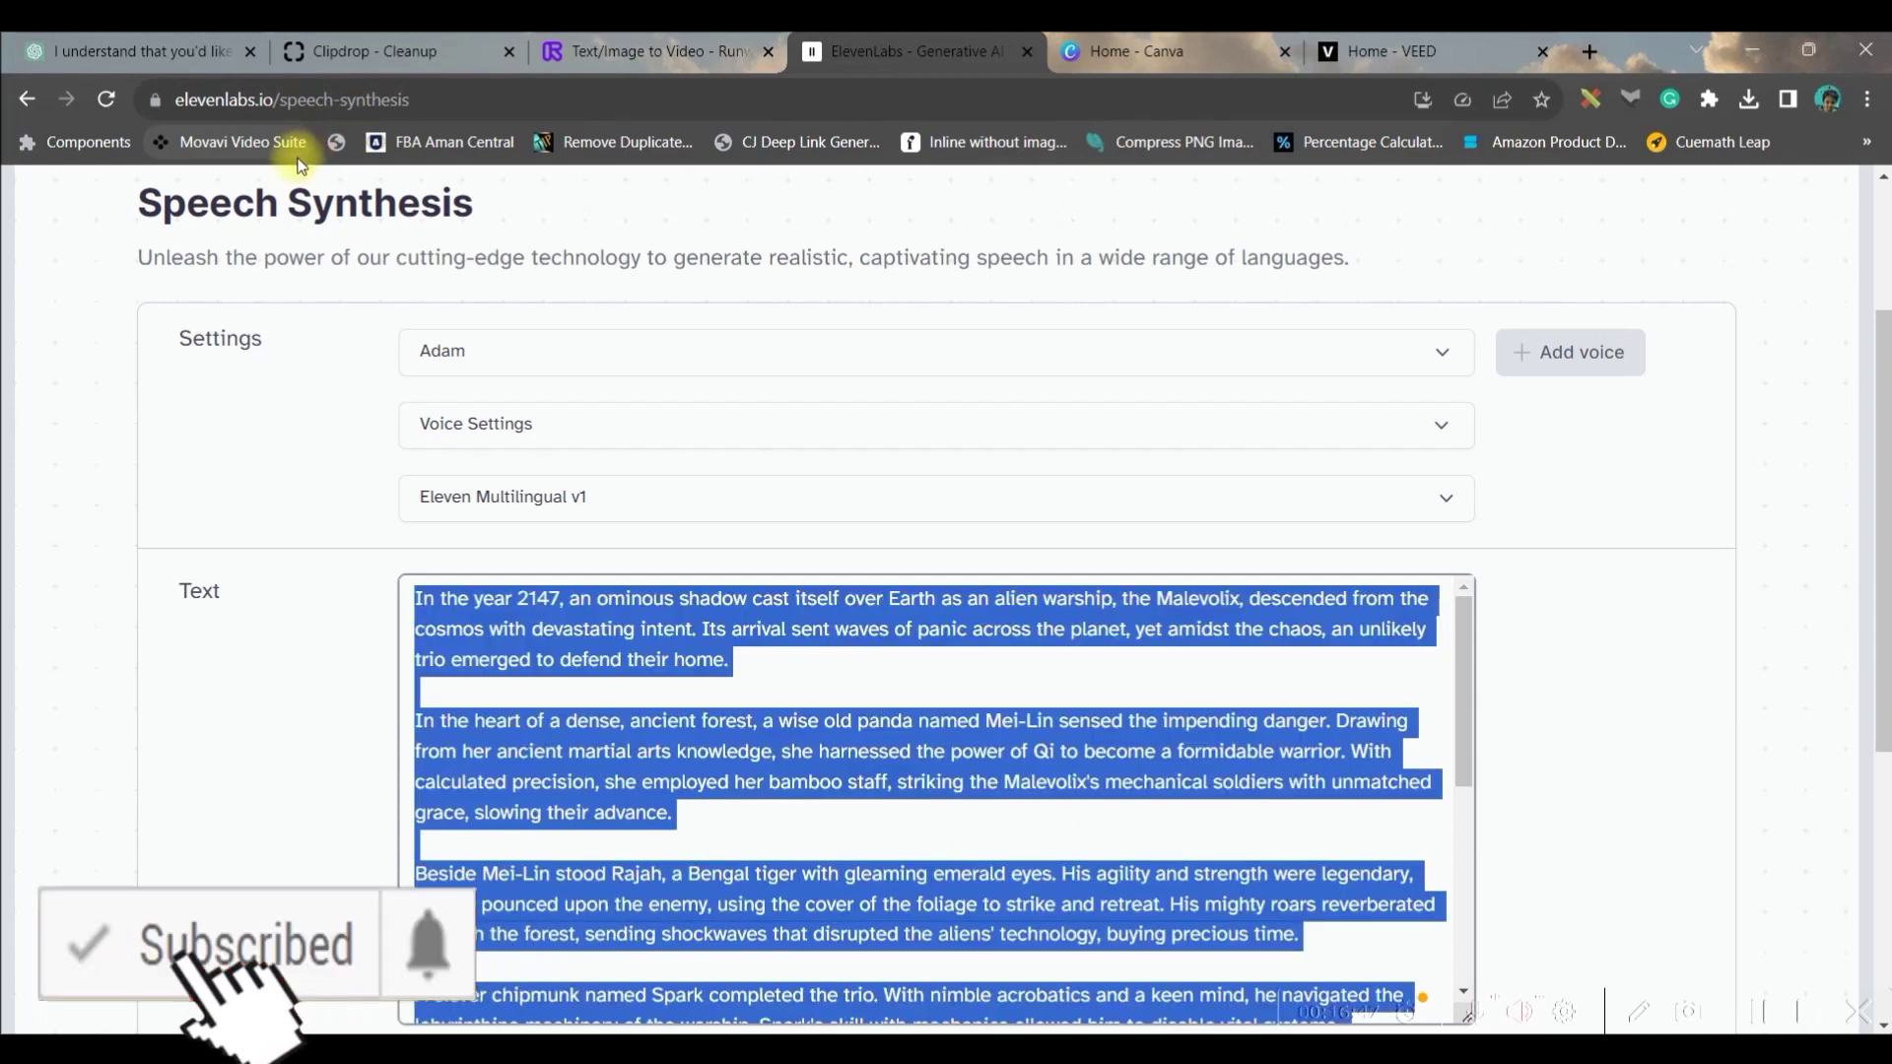
key("ctrl+v")
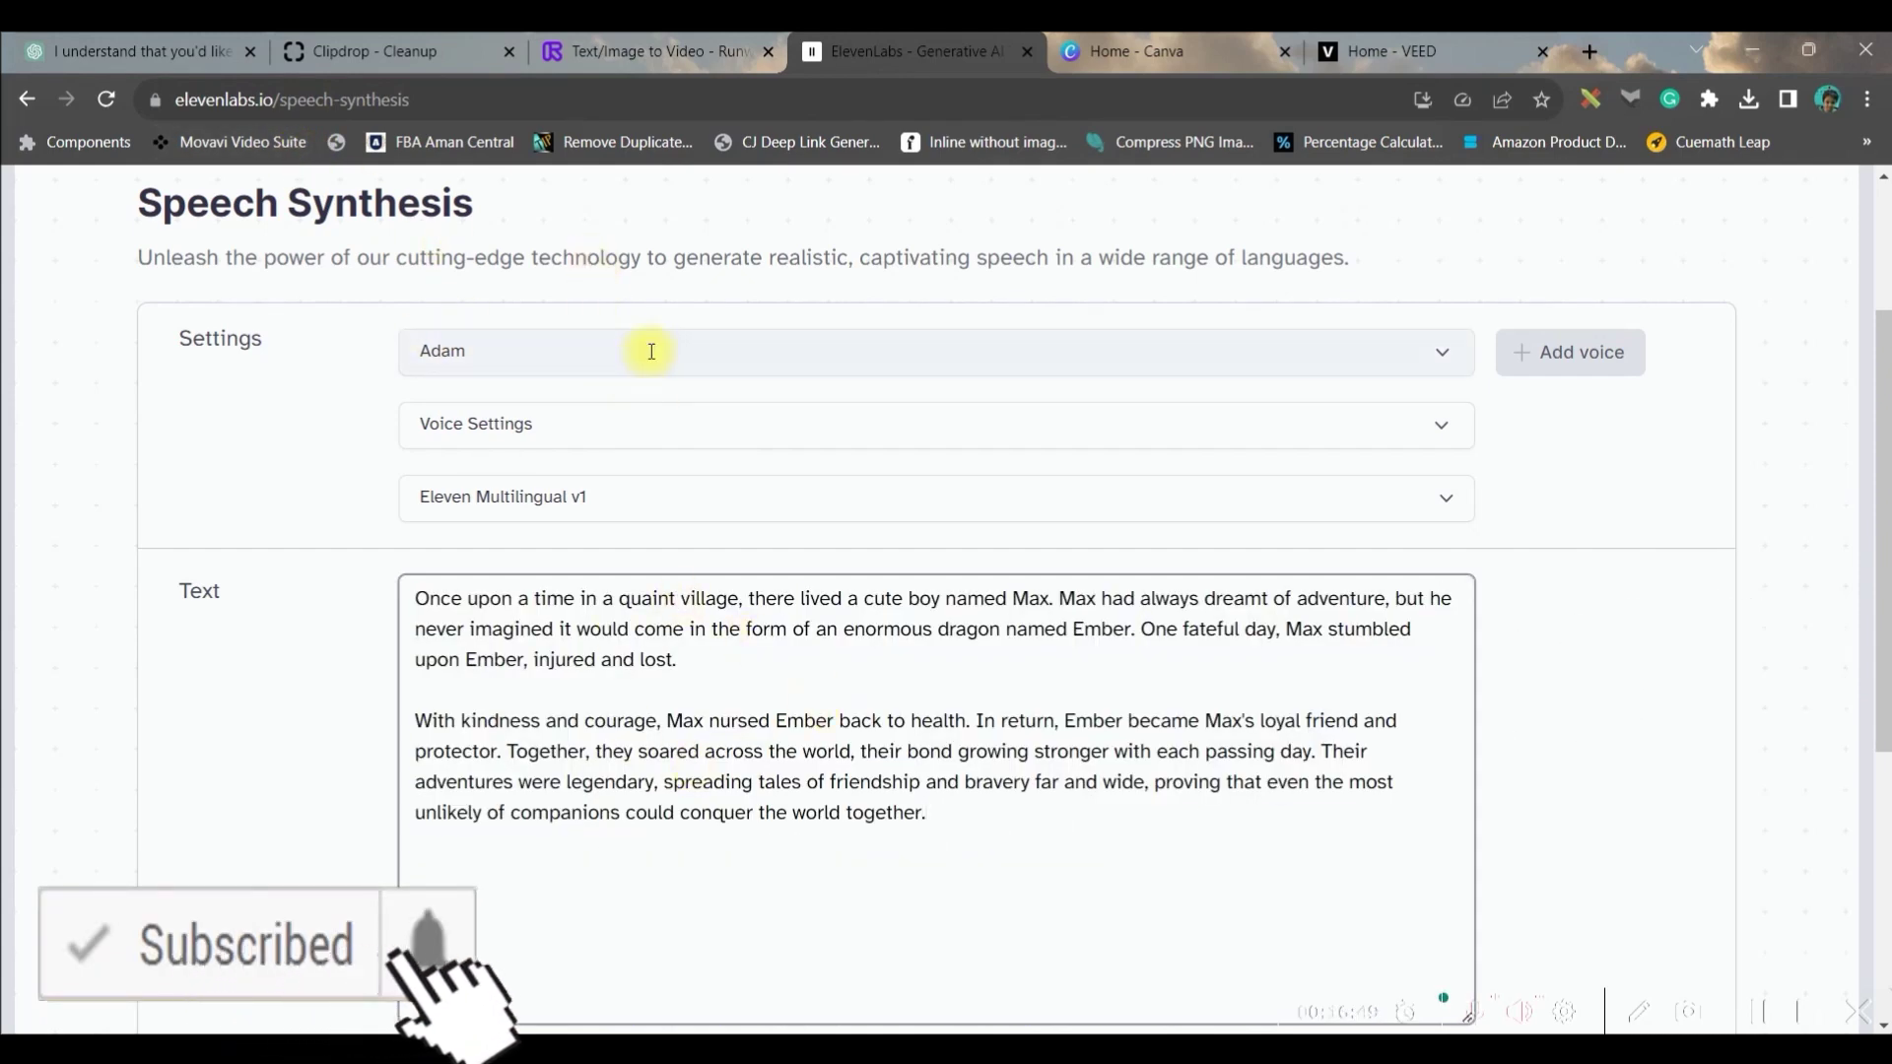
- Generate the narration with the Bella voice, download the audio, and switch to Canva's home page
left_click(651, 351)
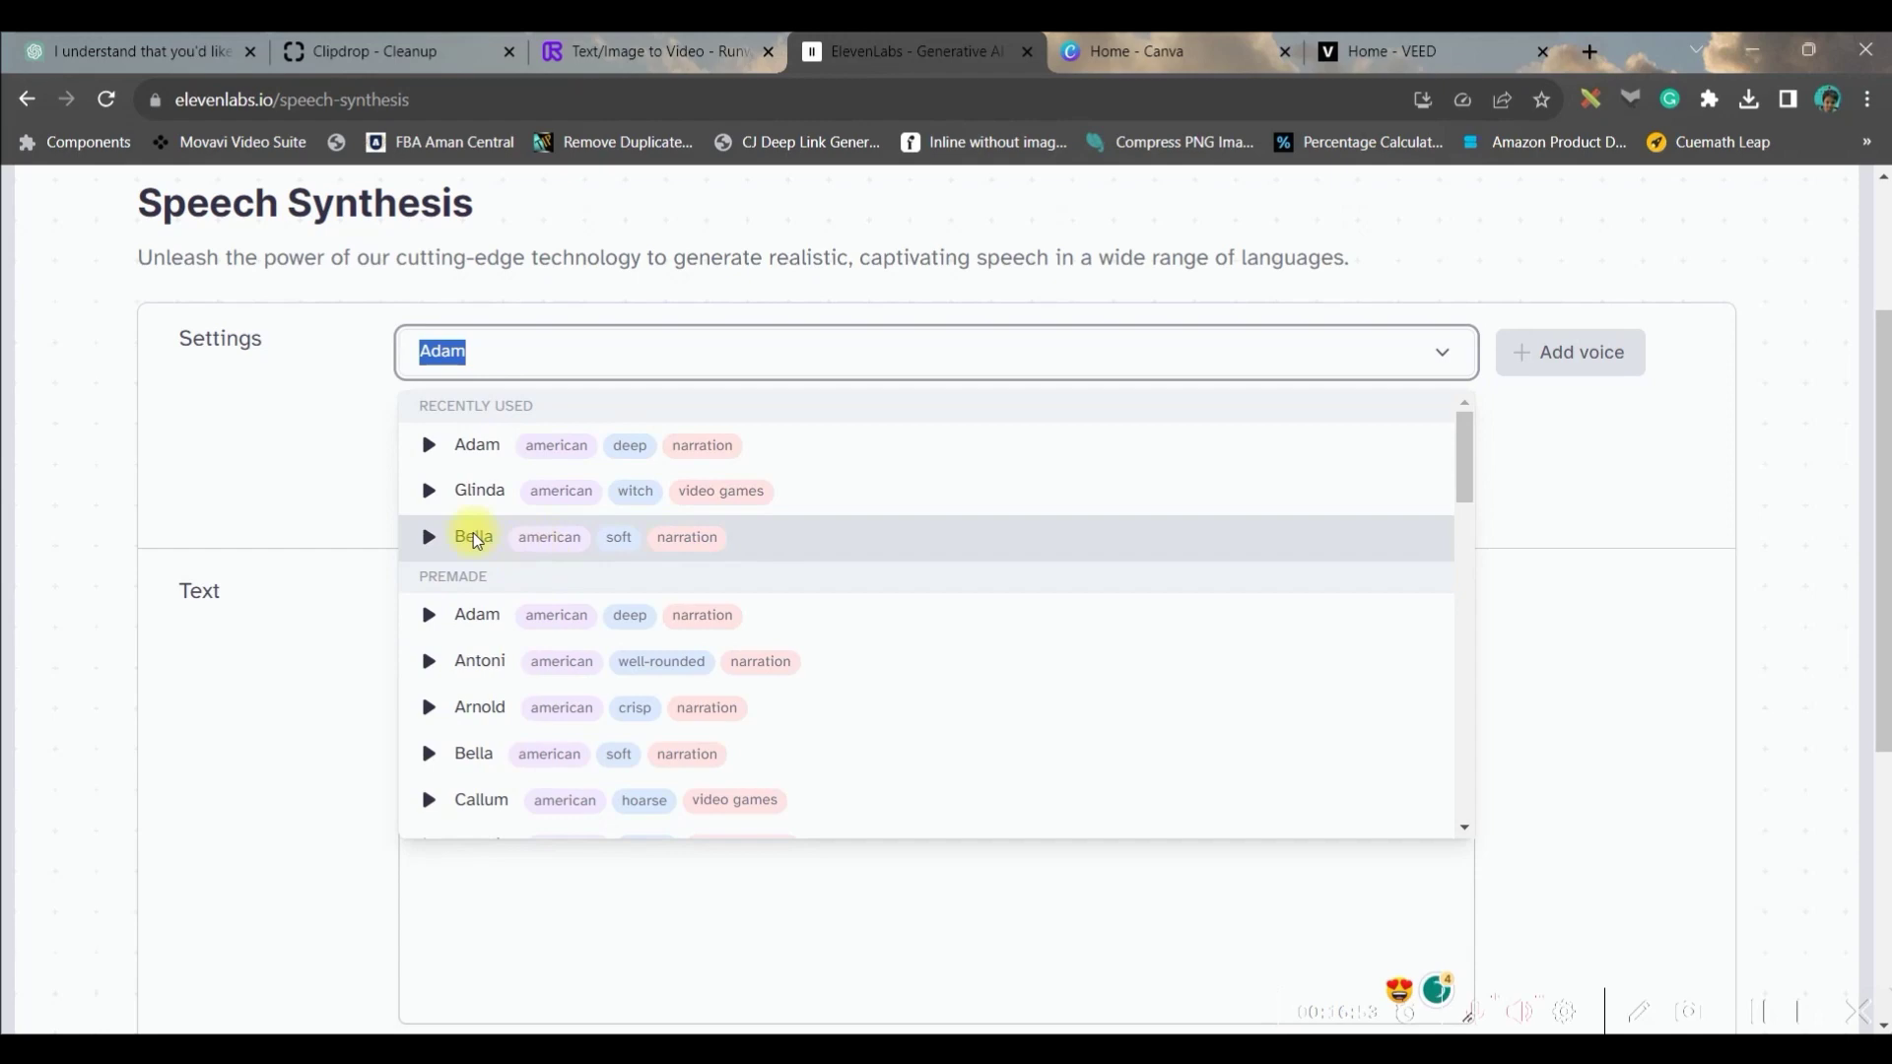
left_click(483, 759)
scroll(752, 528, "down", 5)
left_click(874, 616)
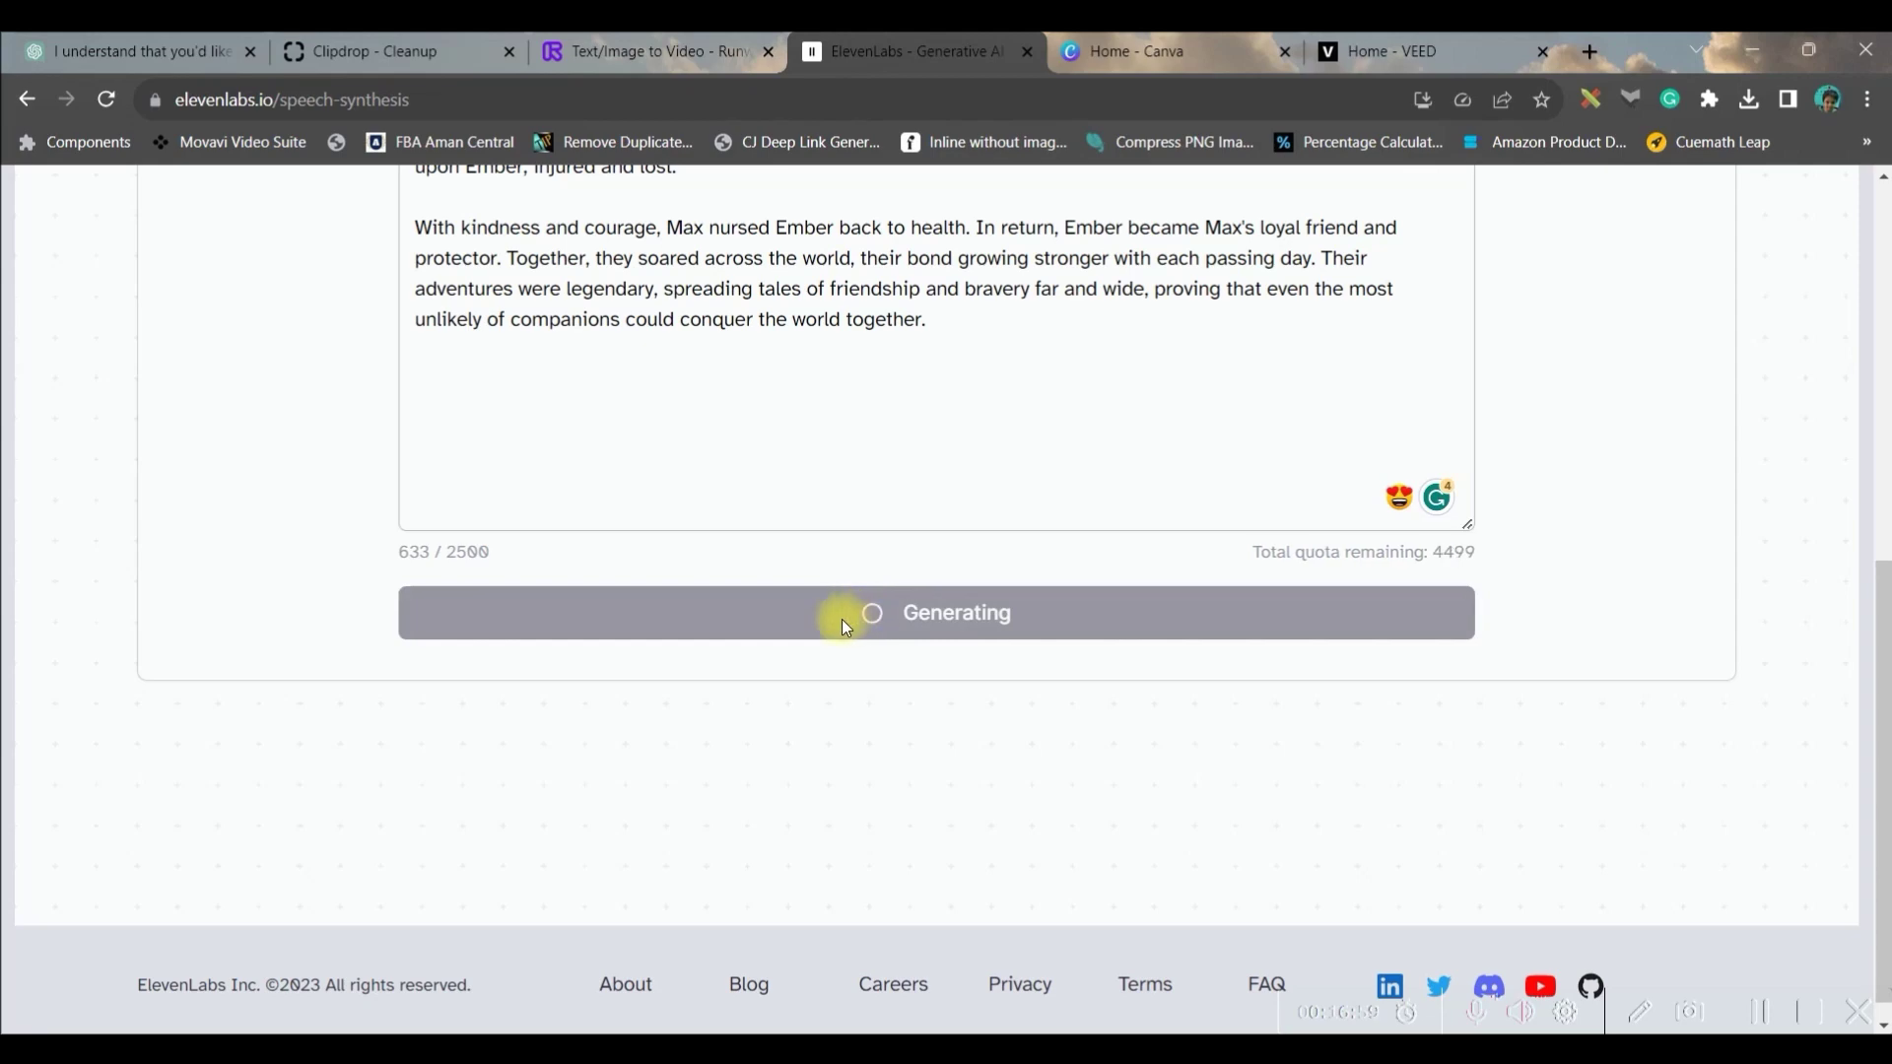
scroll(1749, 817, "down", 3)
left_click(1754, 993)
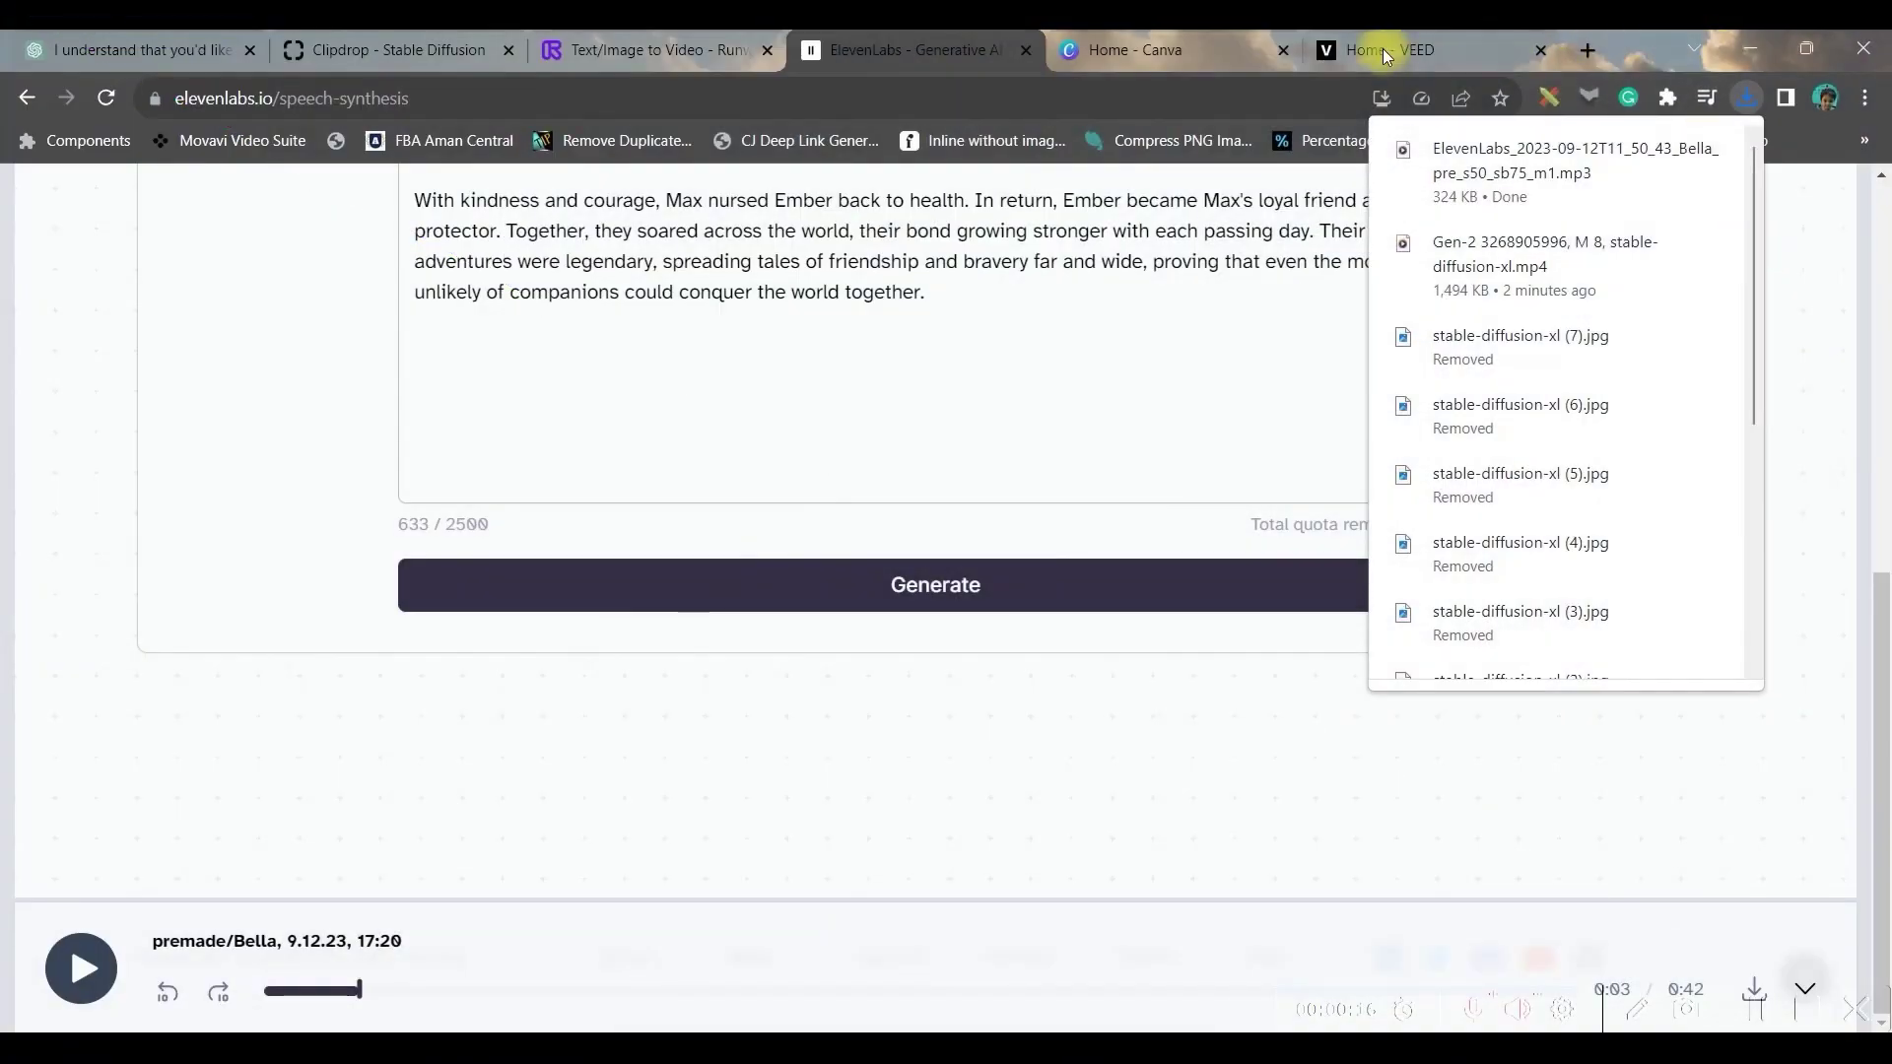
left_click(1221, 51)
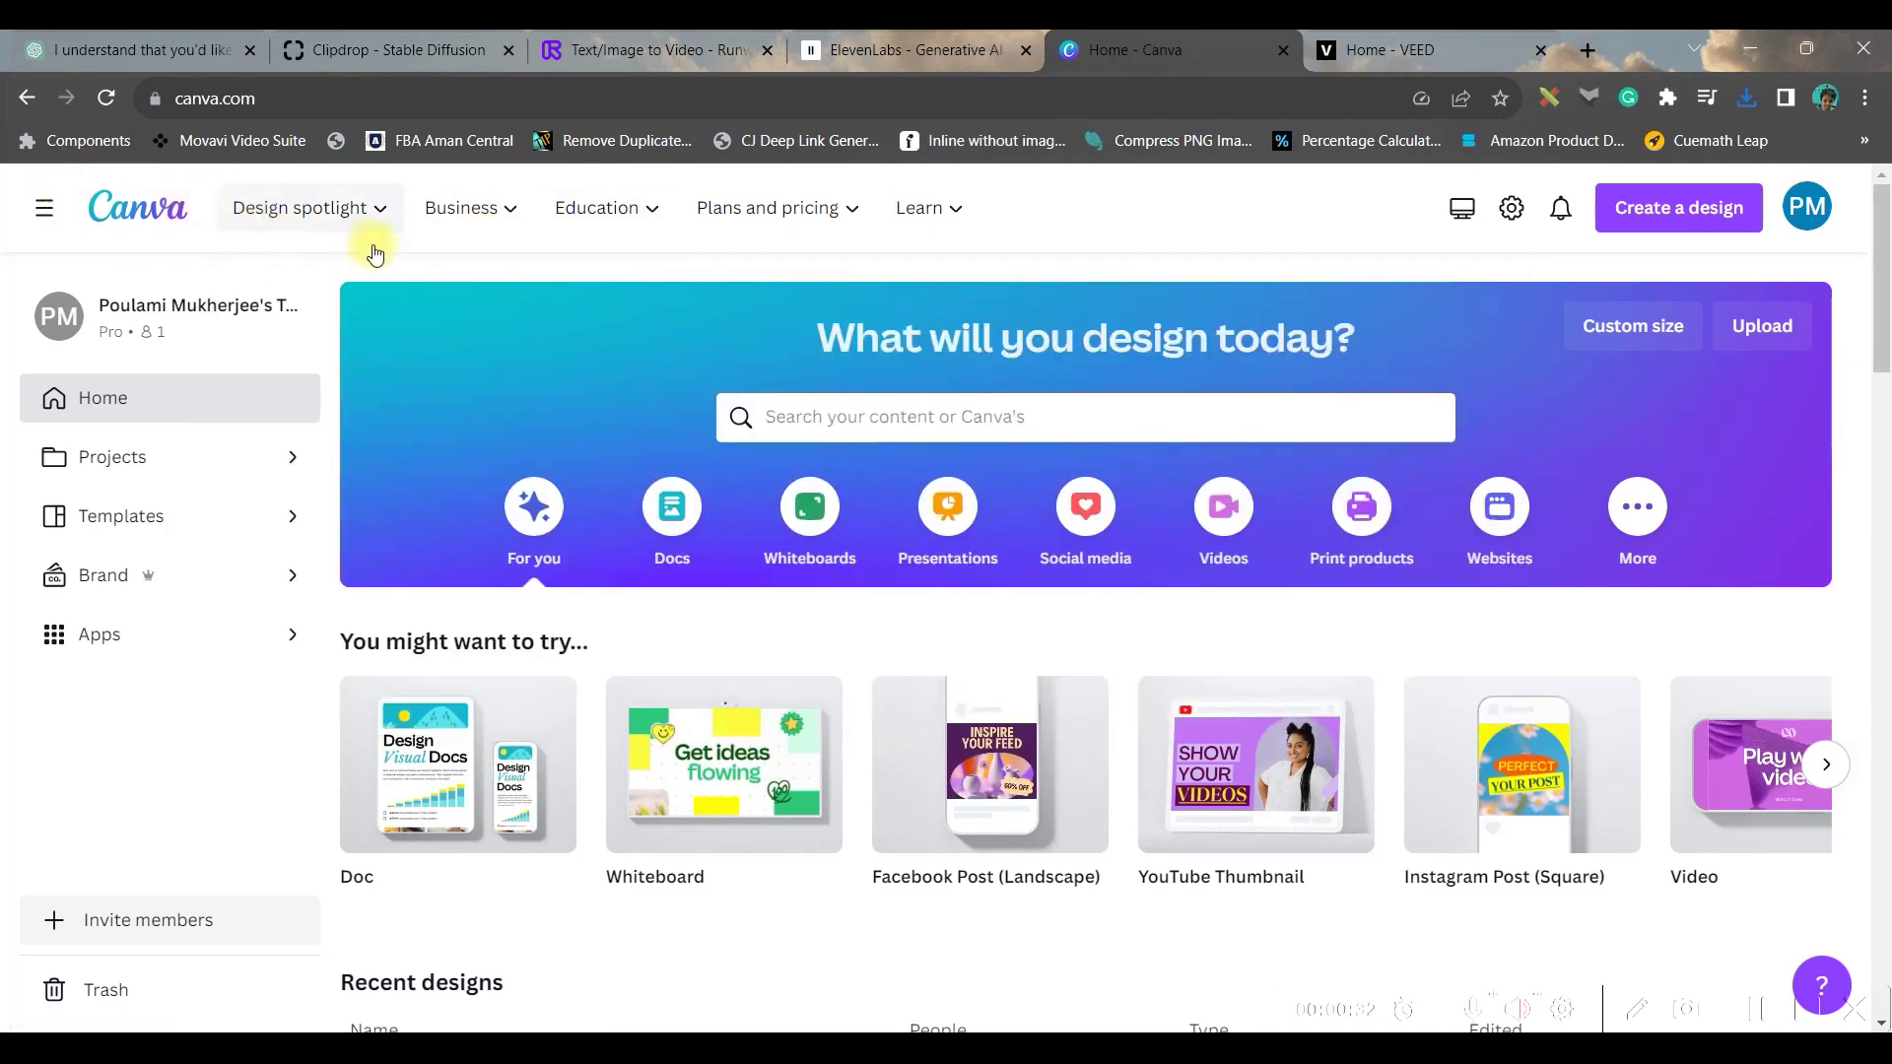
- Create a new 1920×1080 px YouTube Video design from a 'YouTube Video' search
left_click(1701, 217)
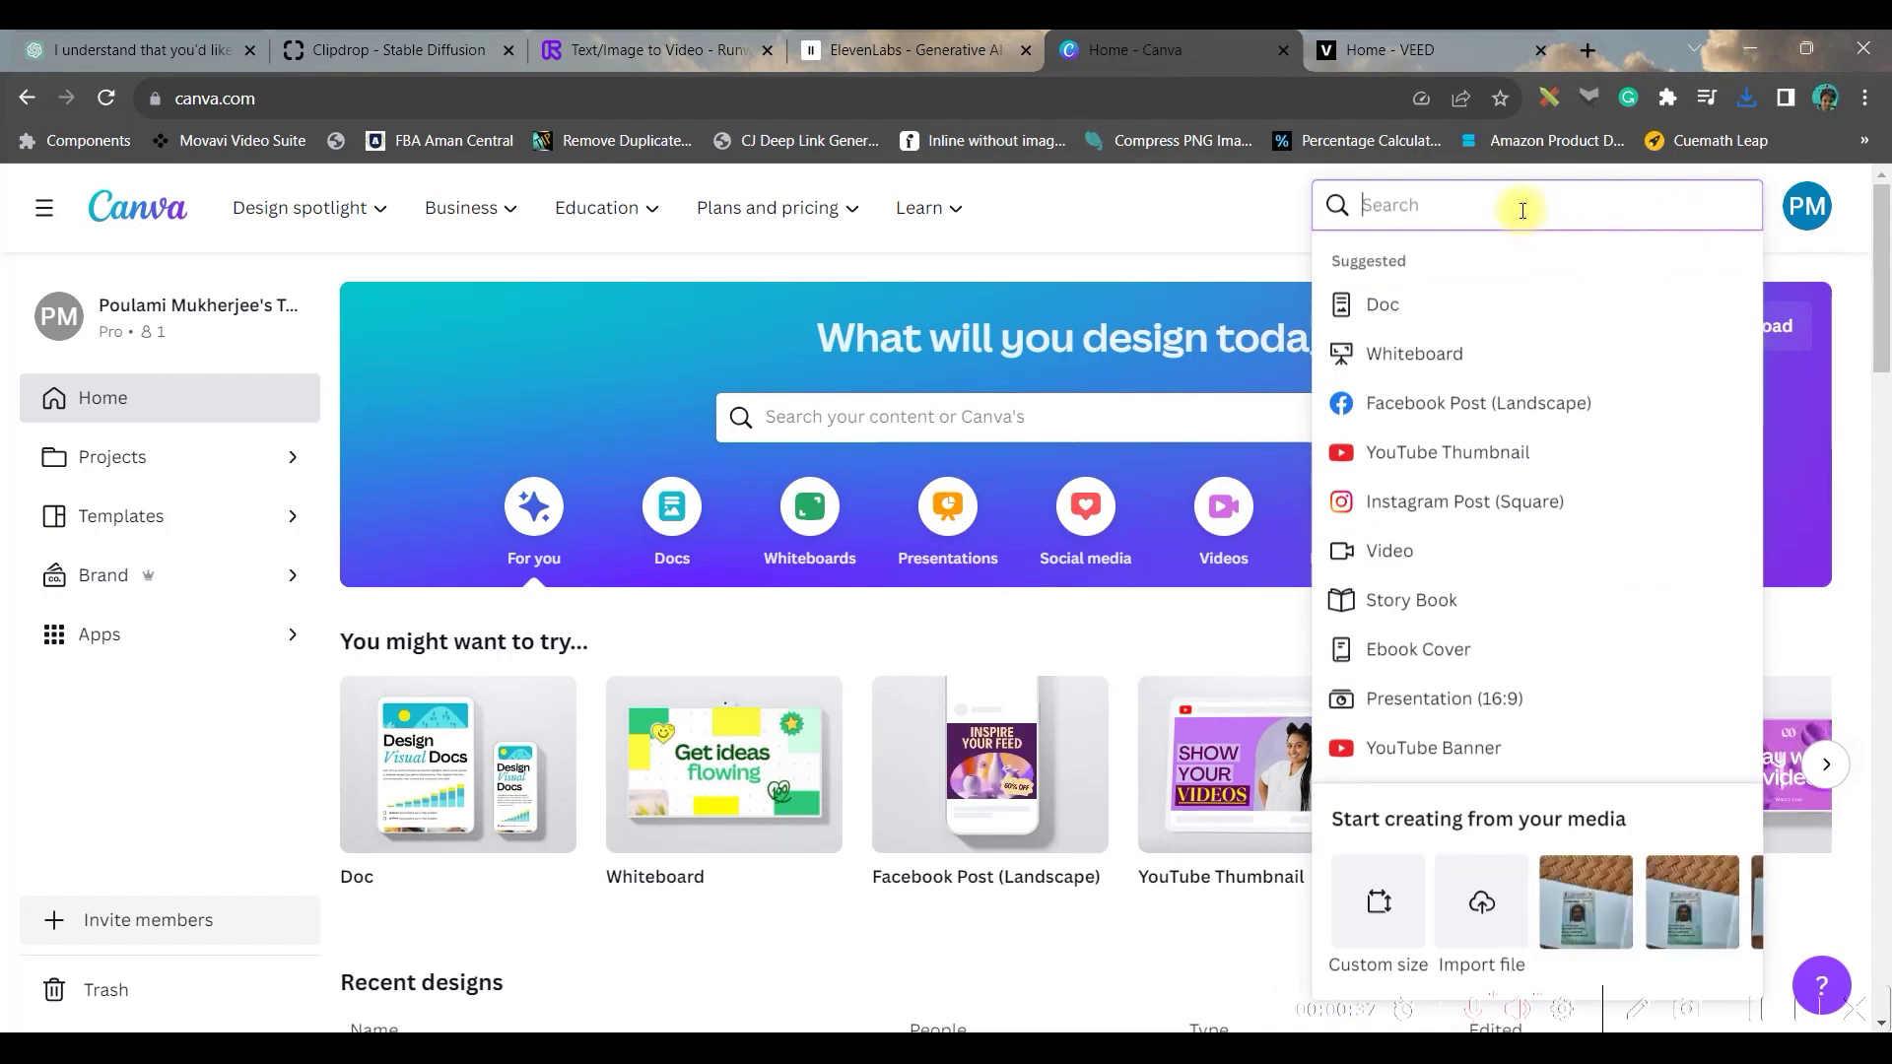
type("Yo")
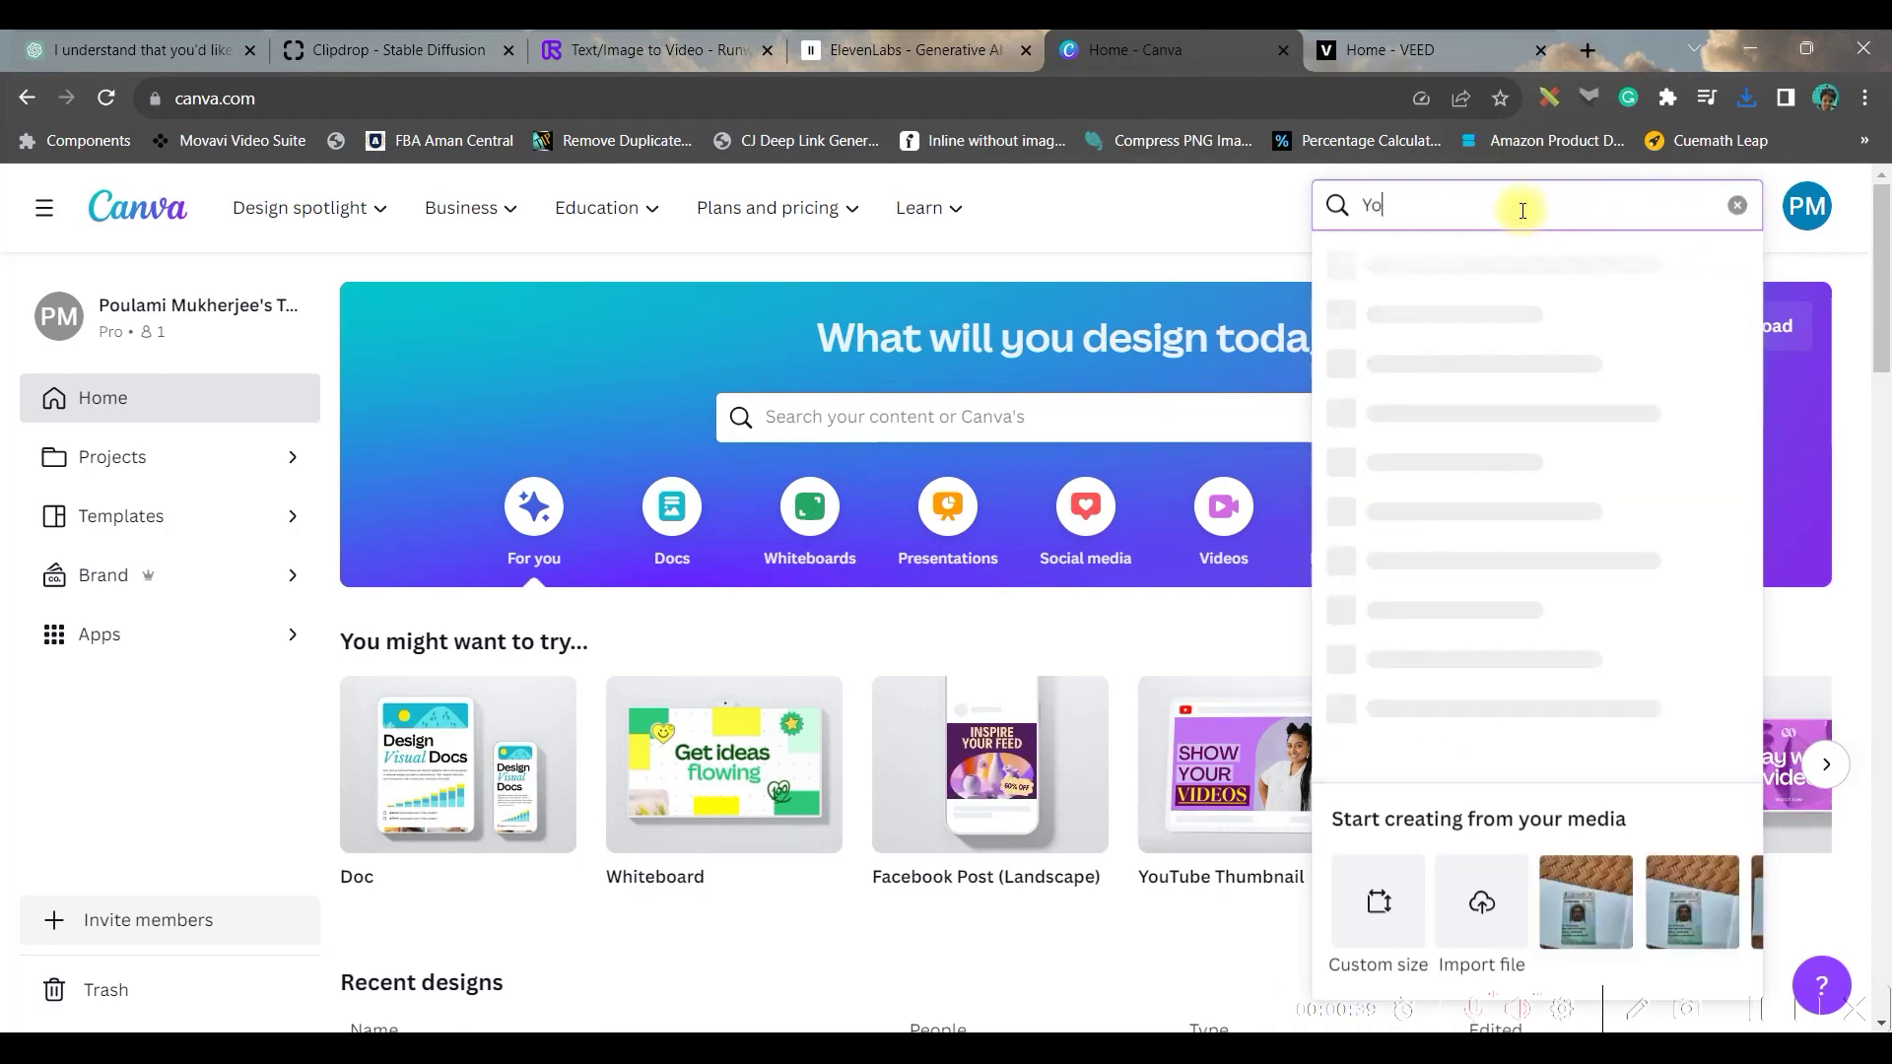
type("uTube")
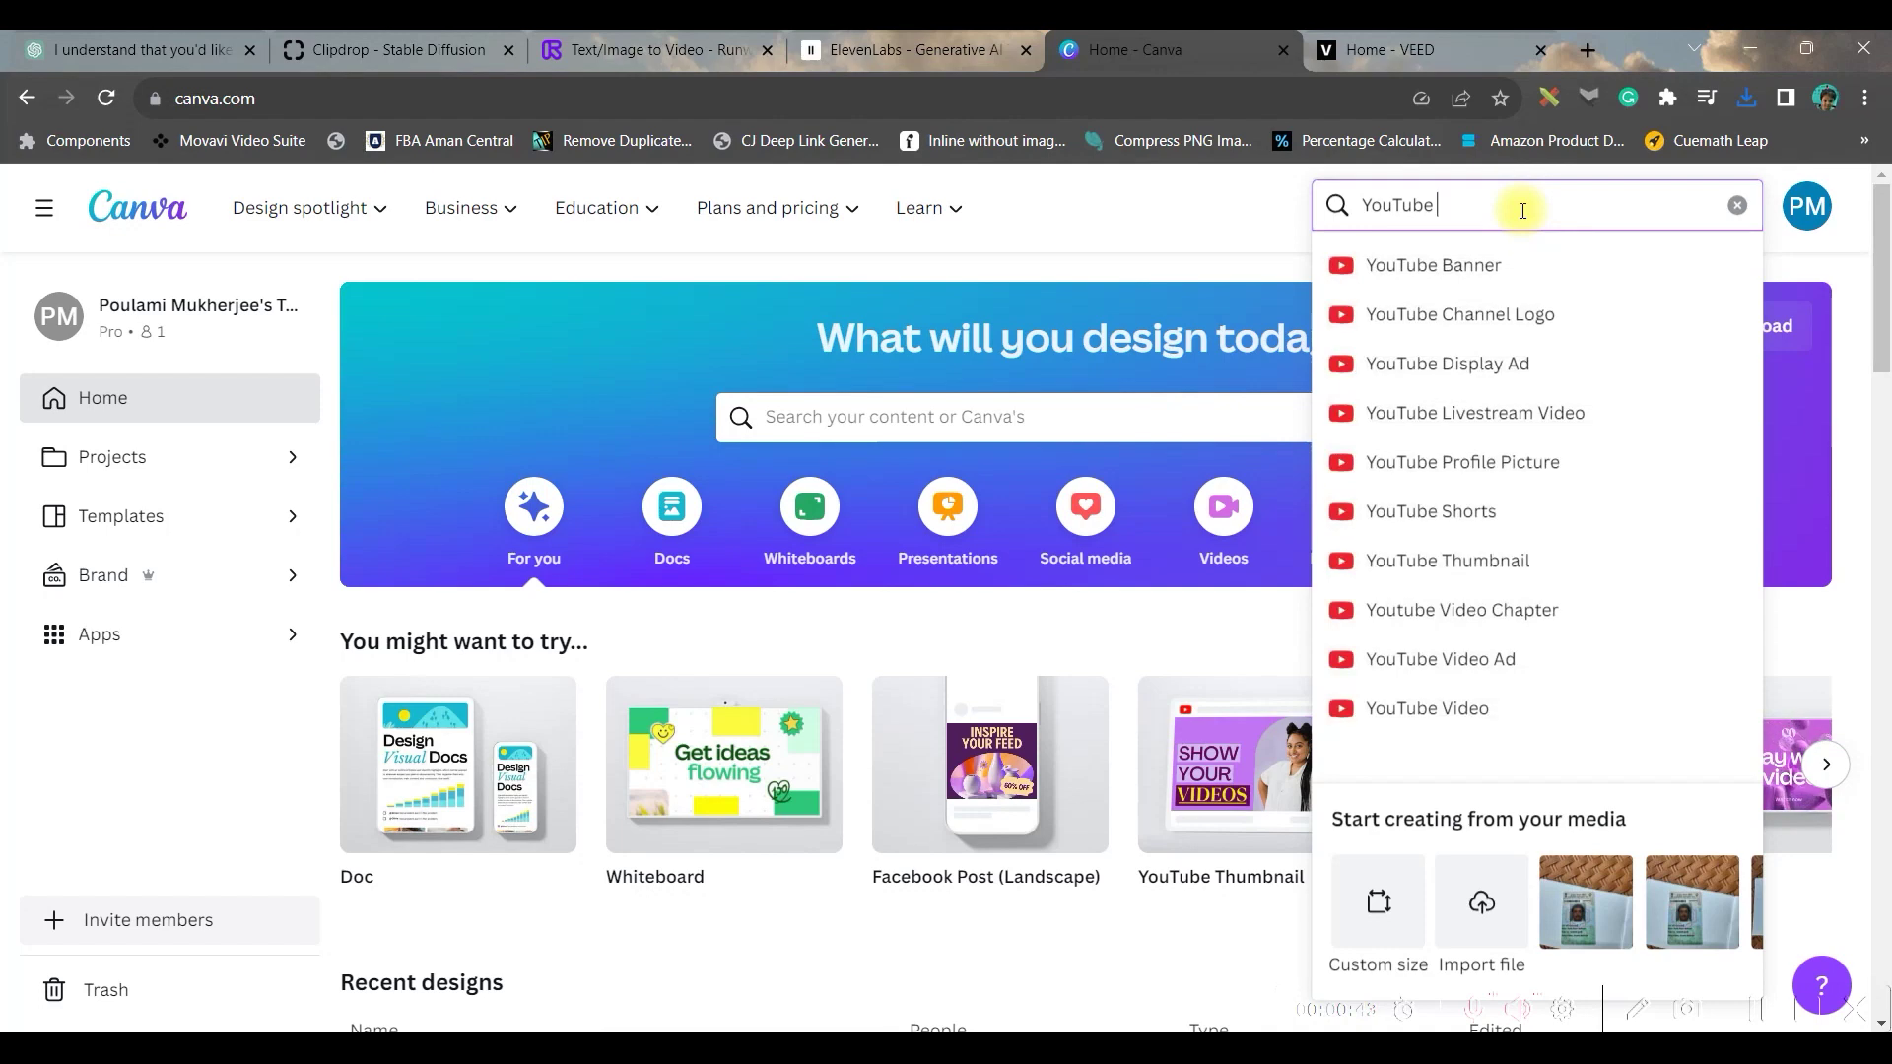
type(" Vide")
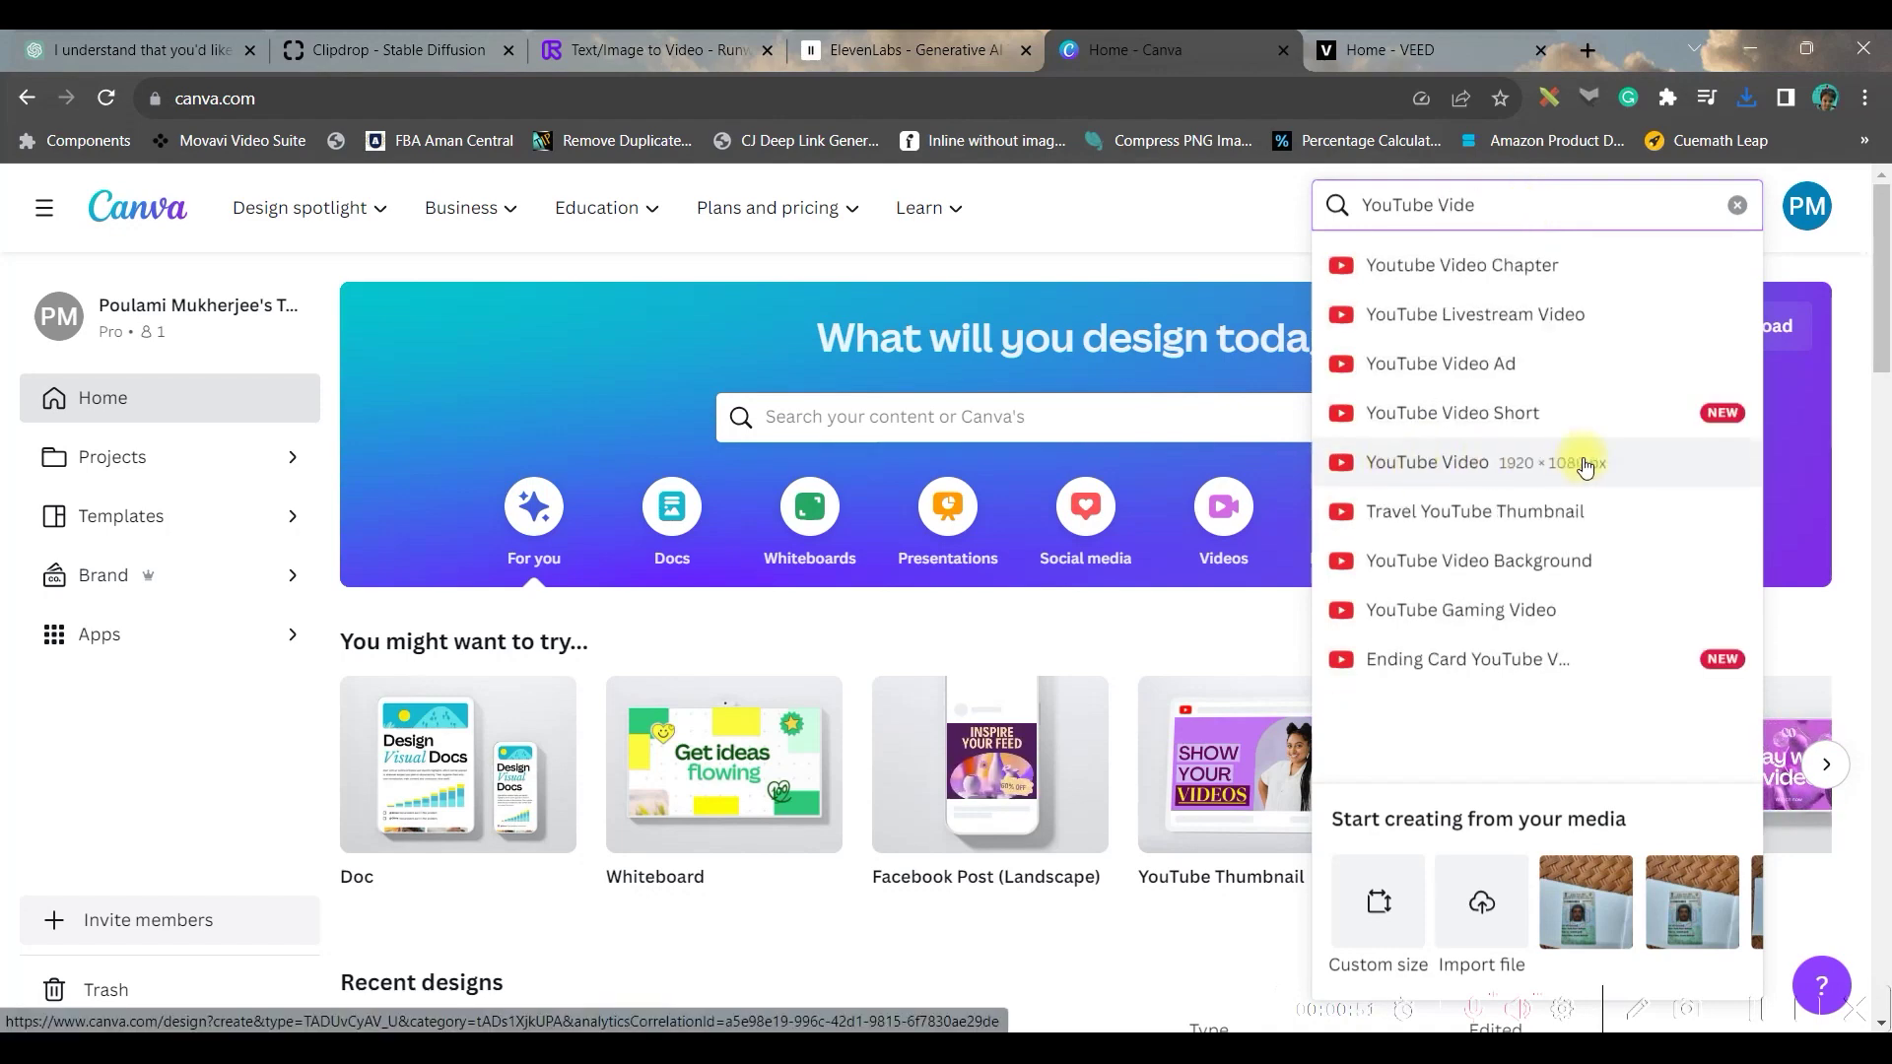
left_click(1226, 510)
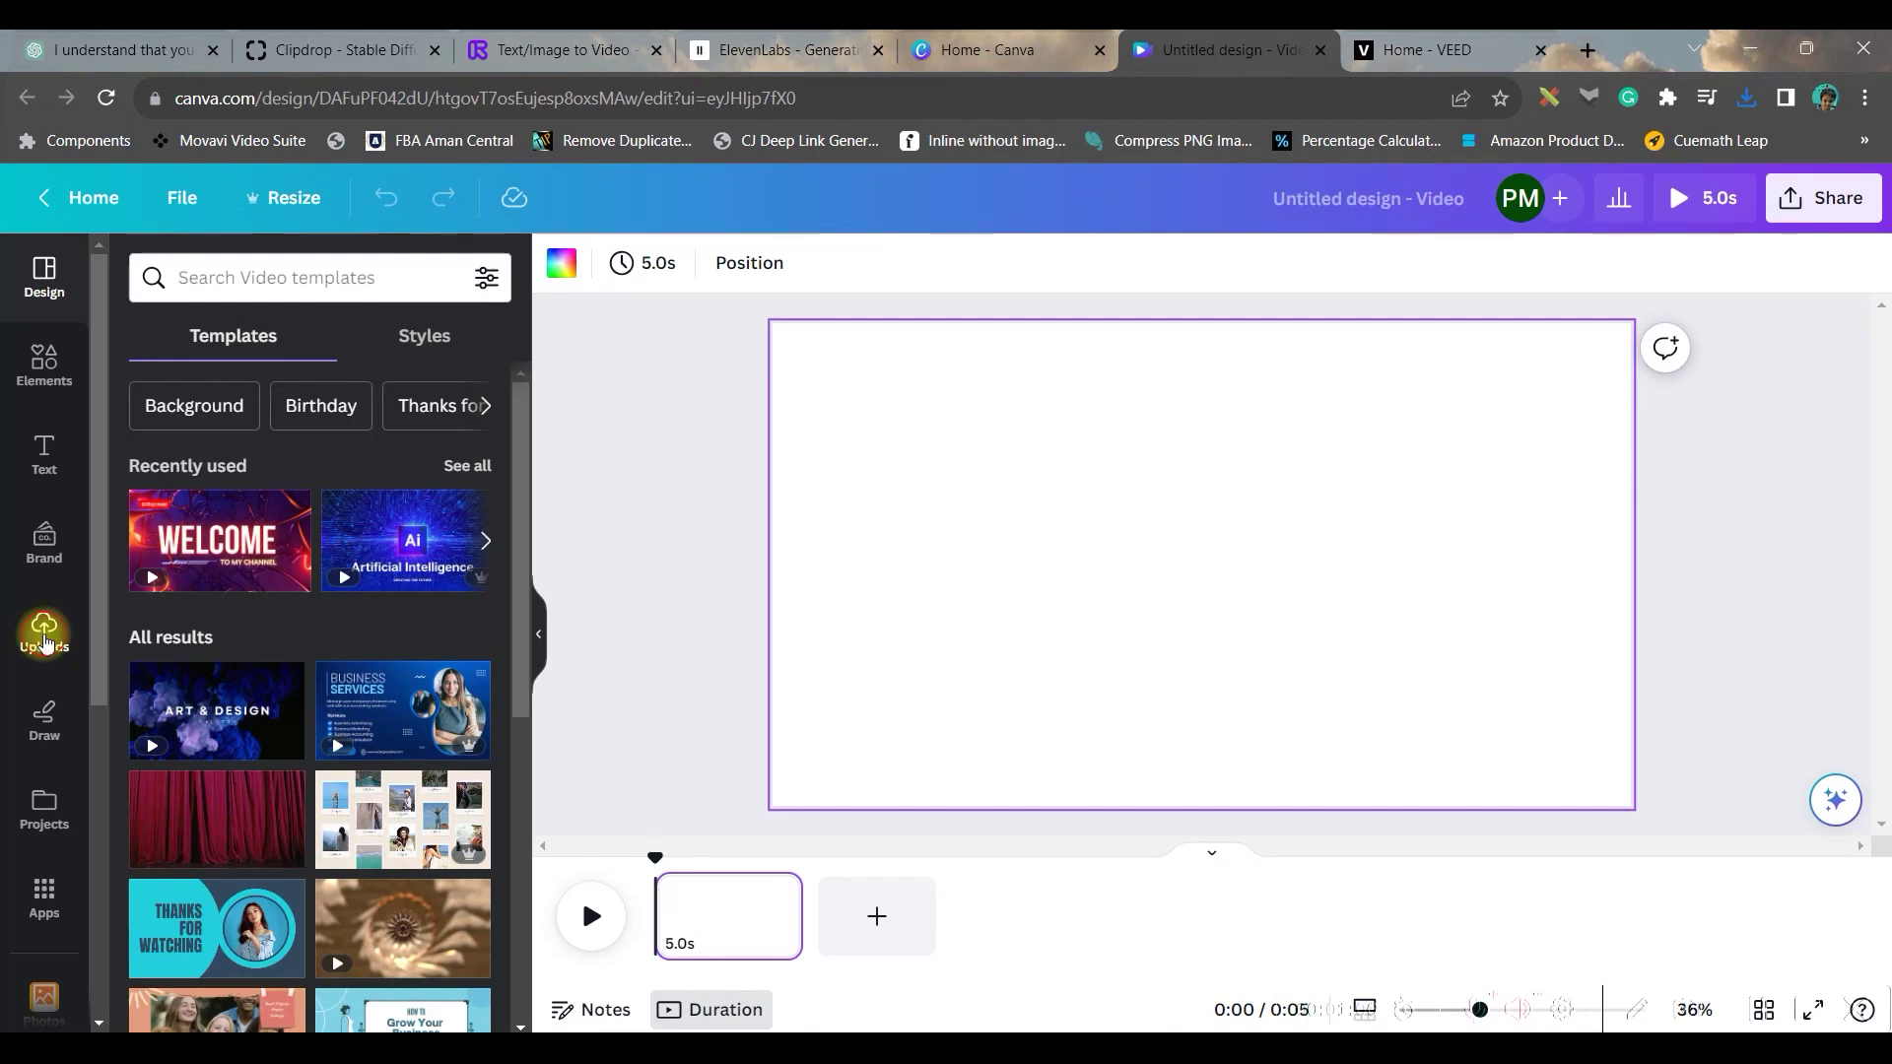
left_click(45, 636)
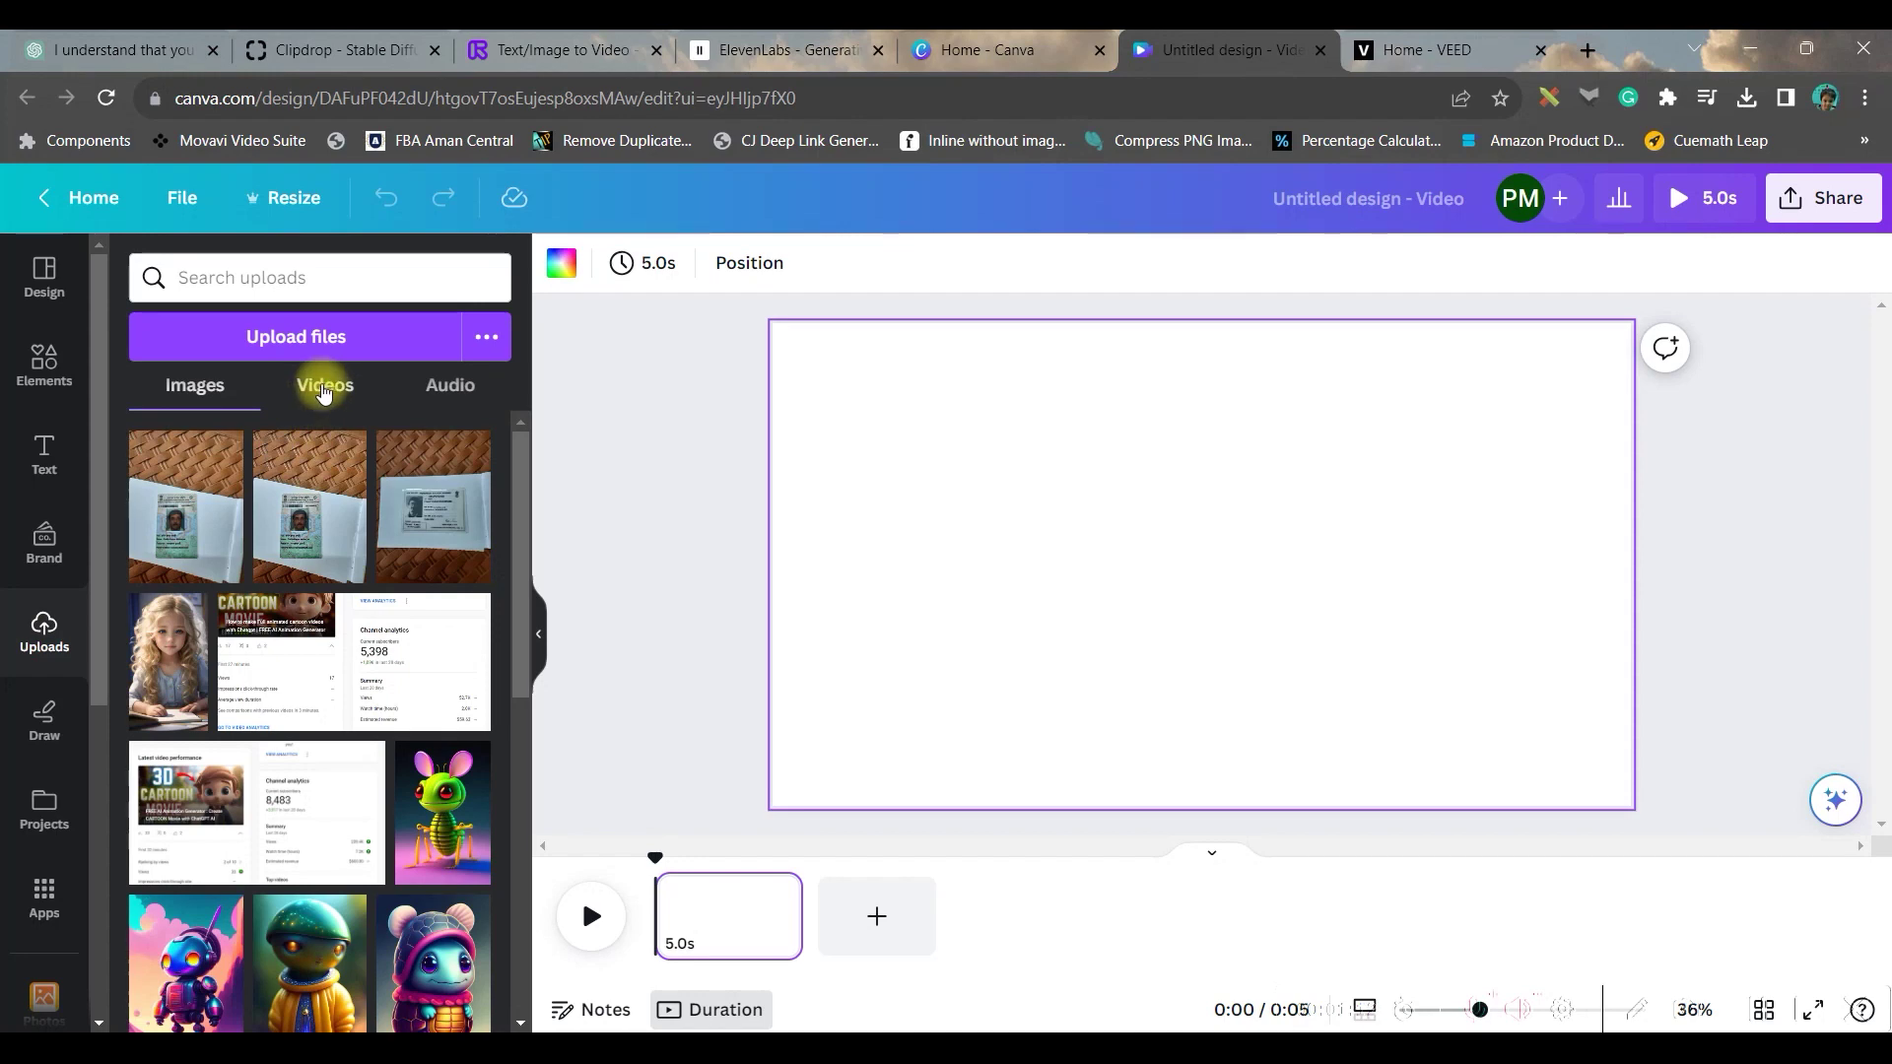
- Upload the three Gen-2 dragon clips and the ElevenLabs narration into Canva's uploads
left_click(315, 347)
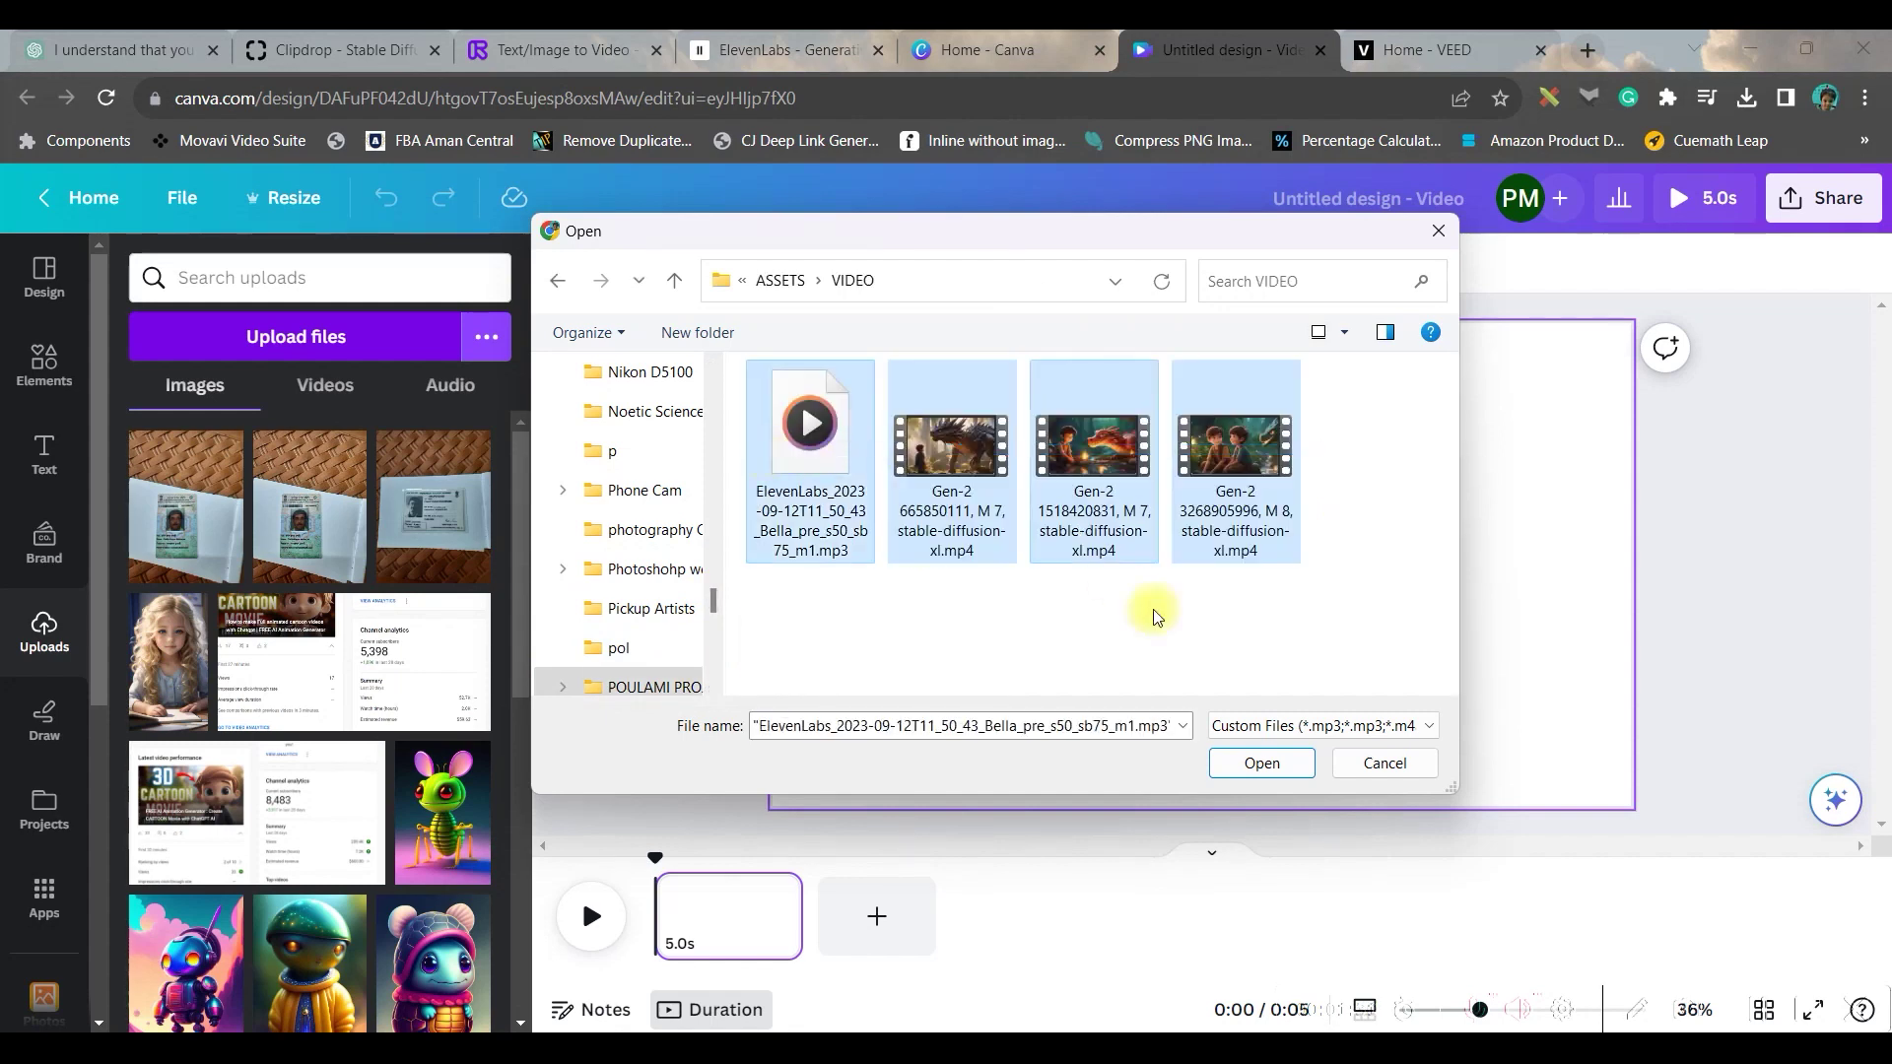
left_click(1265, 769)
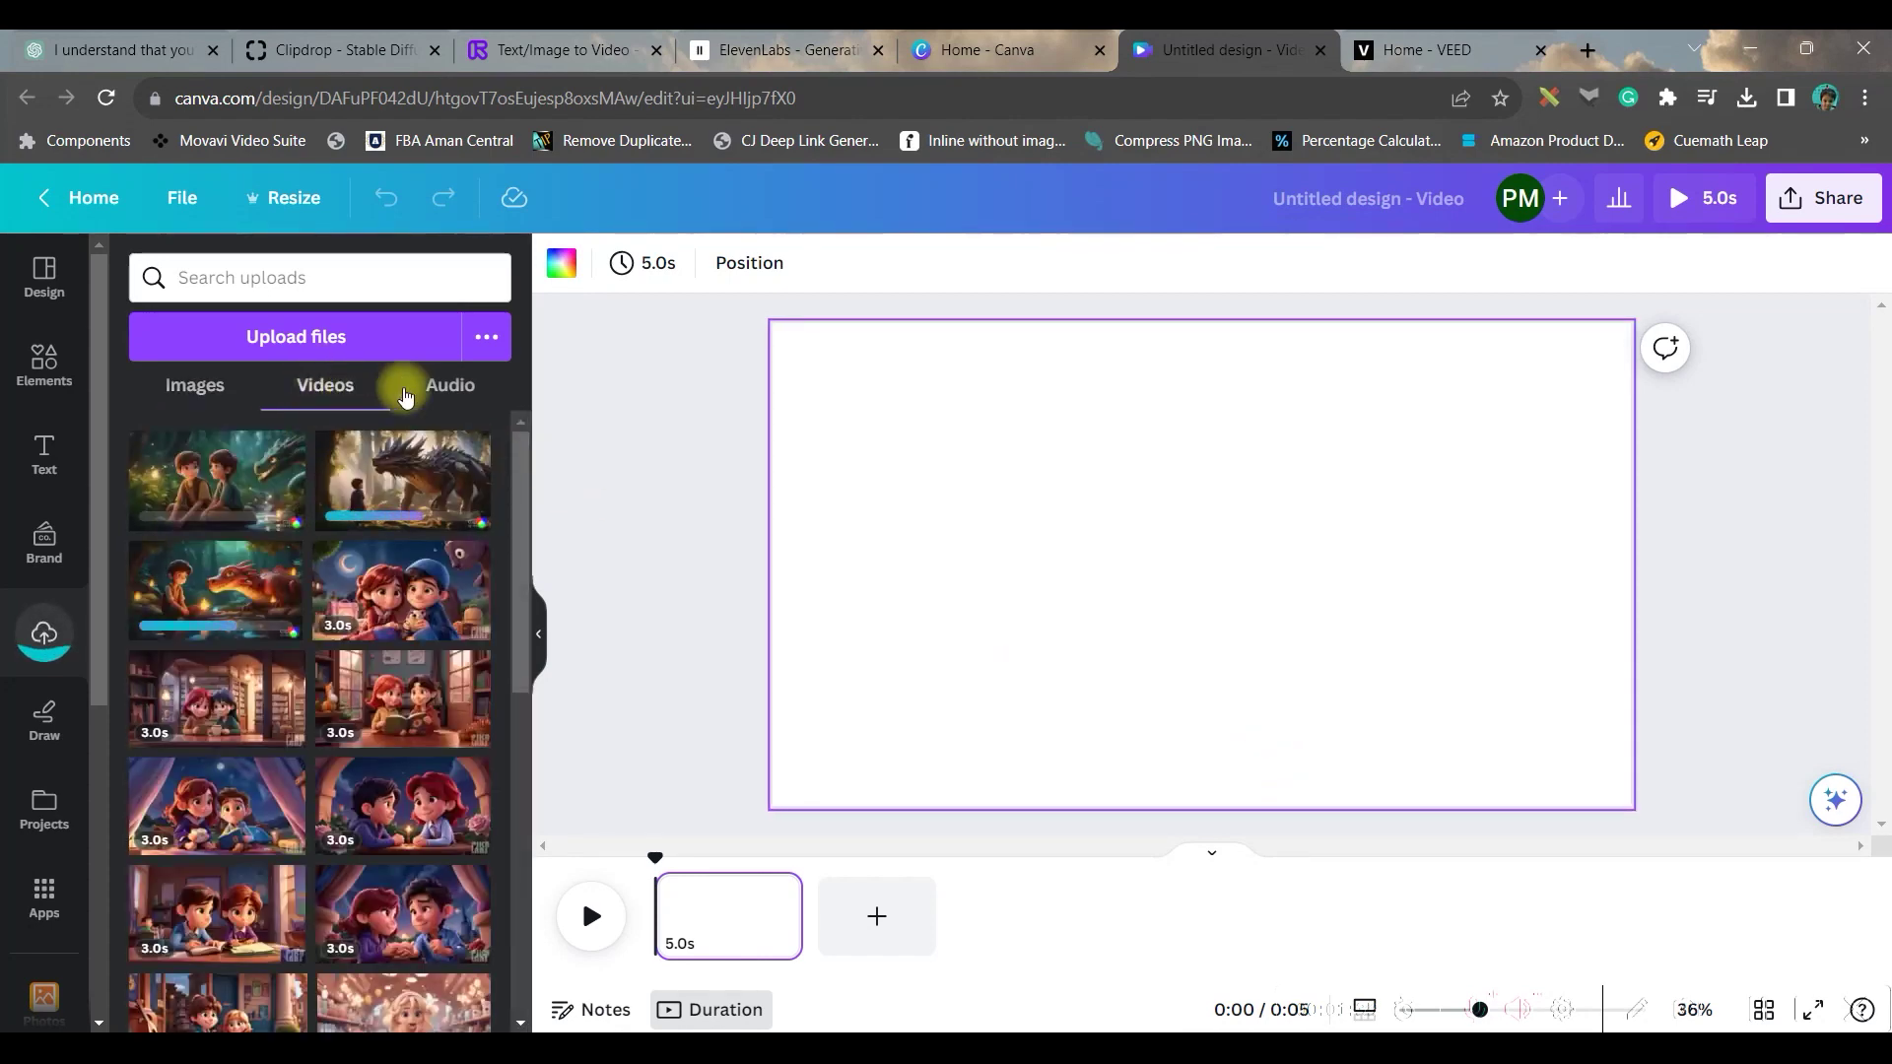
left_click(430, 392)
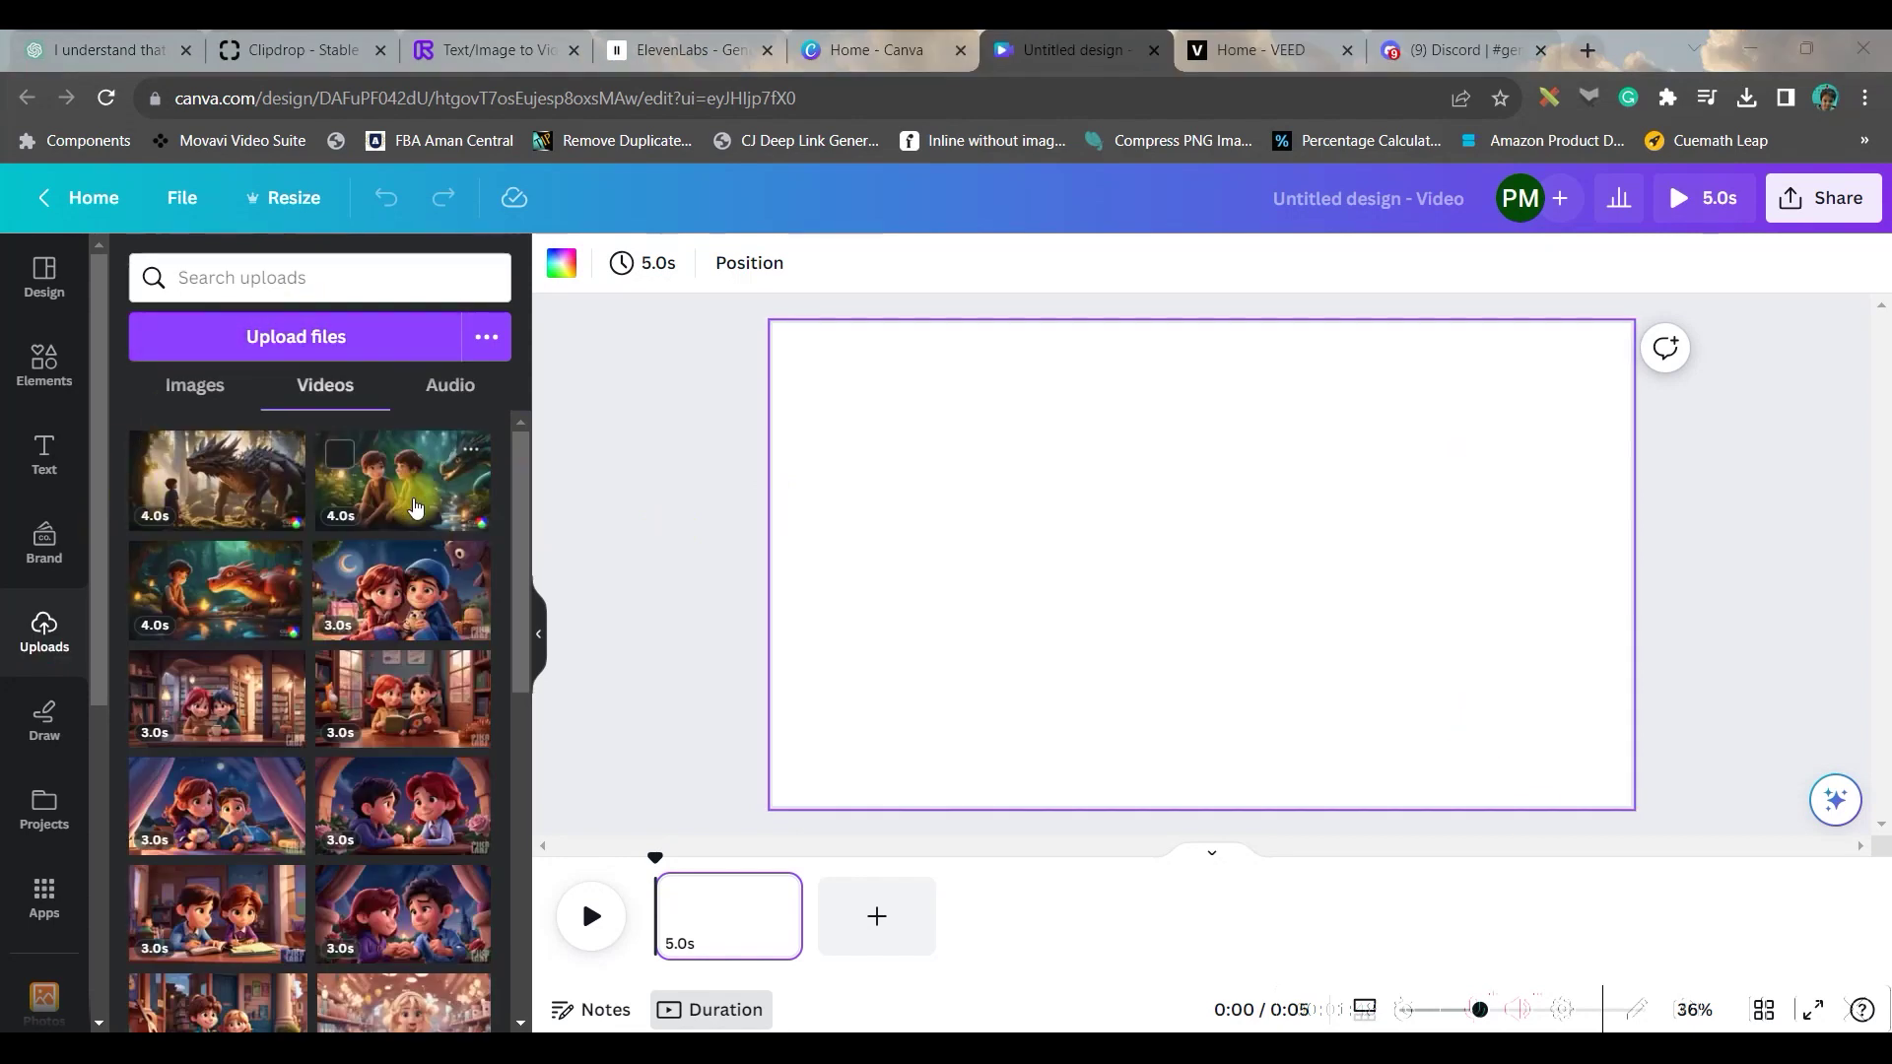
left_click(209, 491)
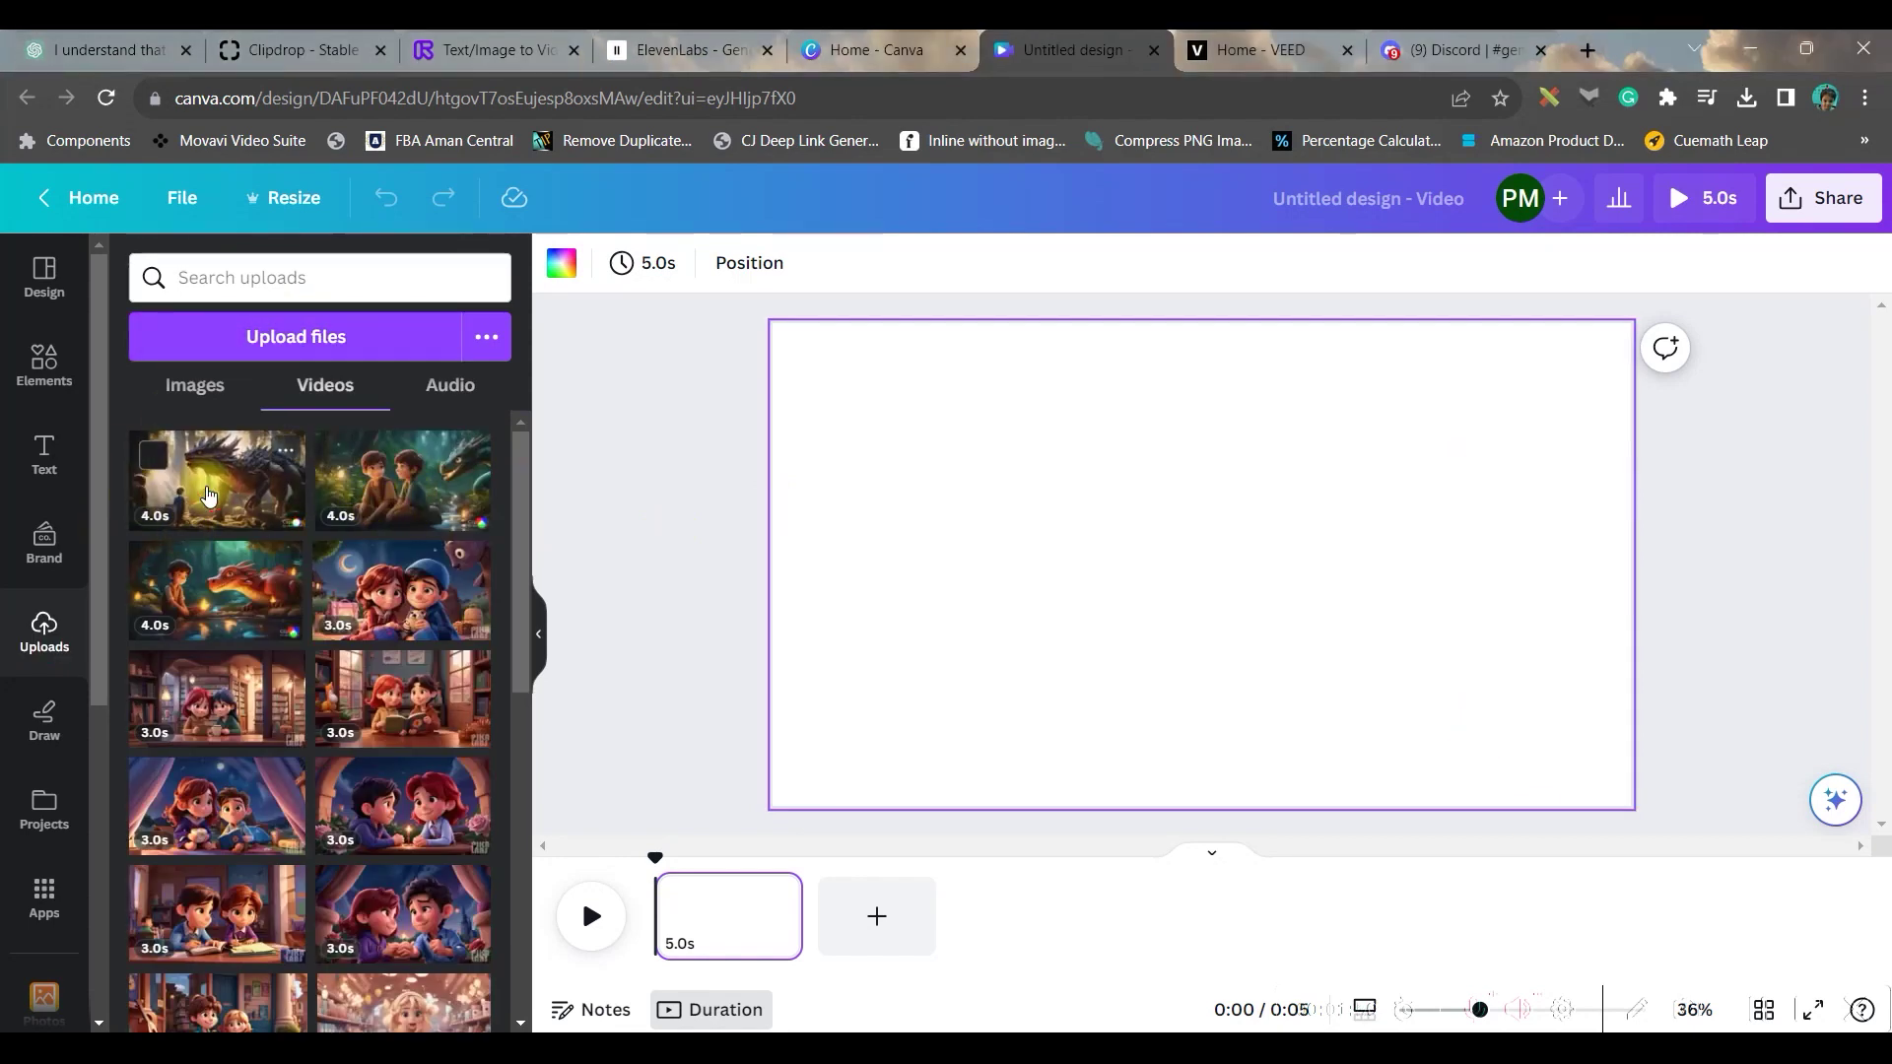
- Place the dragon forest clip on page 1 and set it as the full-page background
mouse_move(209, 492)
left_mouse_down()
mouse_move(921, 522)
mouse_move(941, 463)
left_mouse_up()
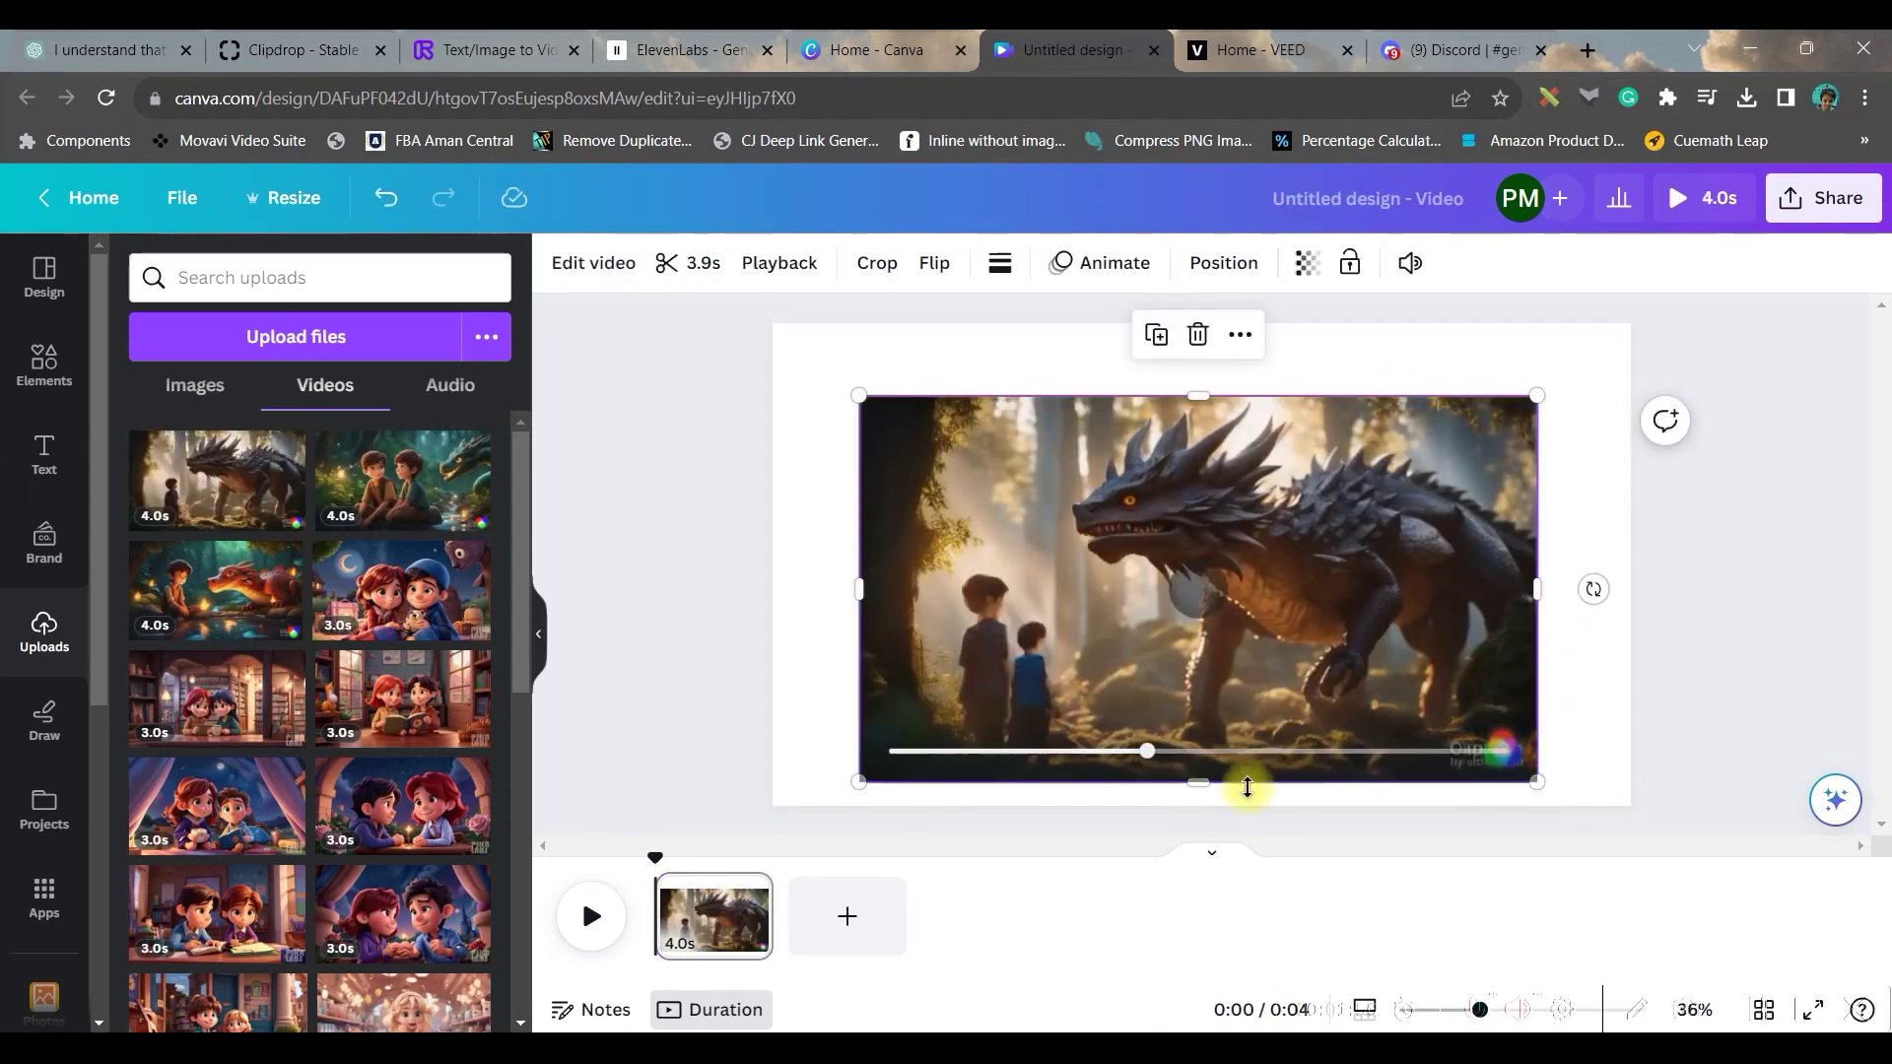
left_click_drag(1187, 786, 1198, 729)
right_click(1271, 490)
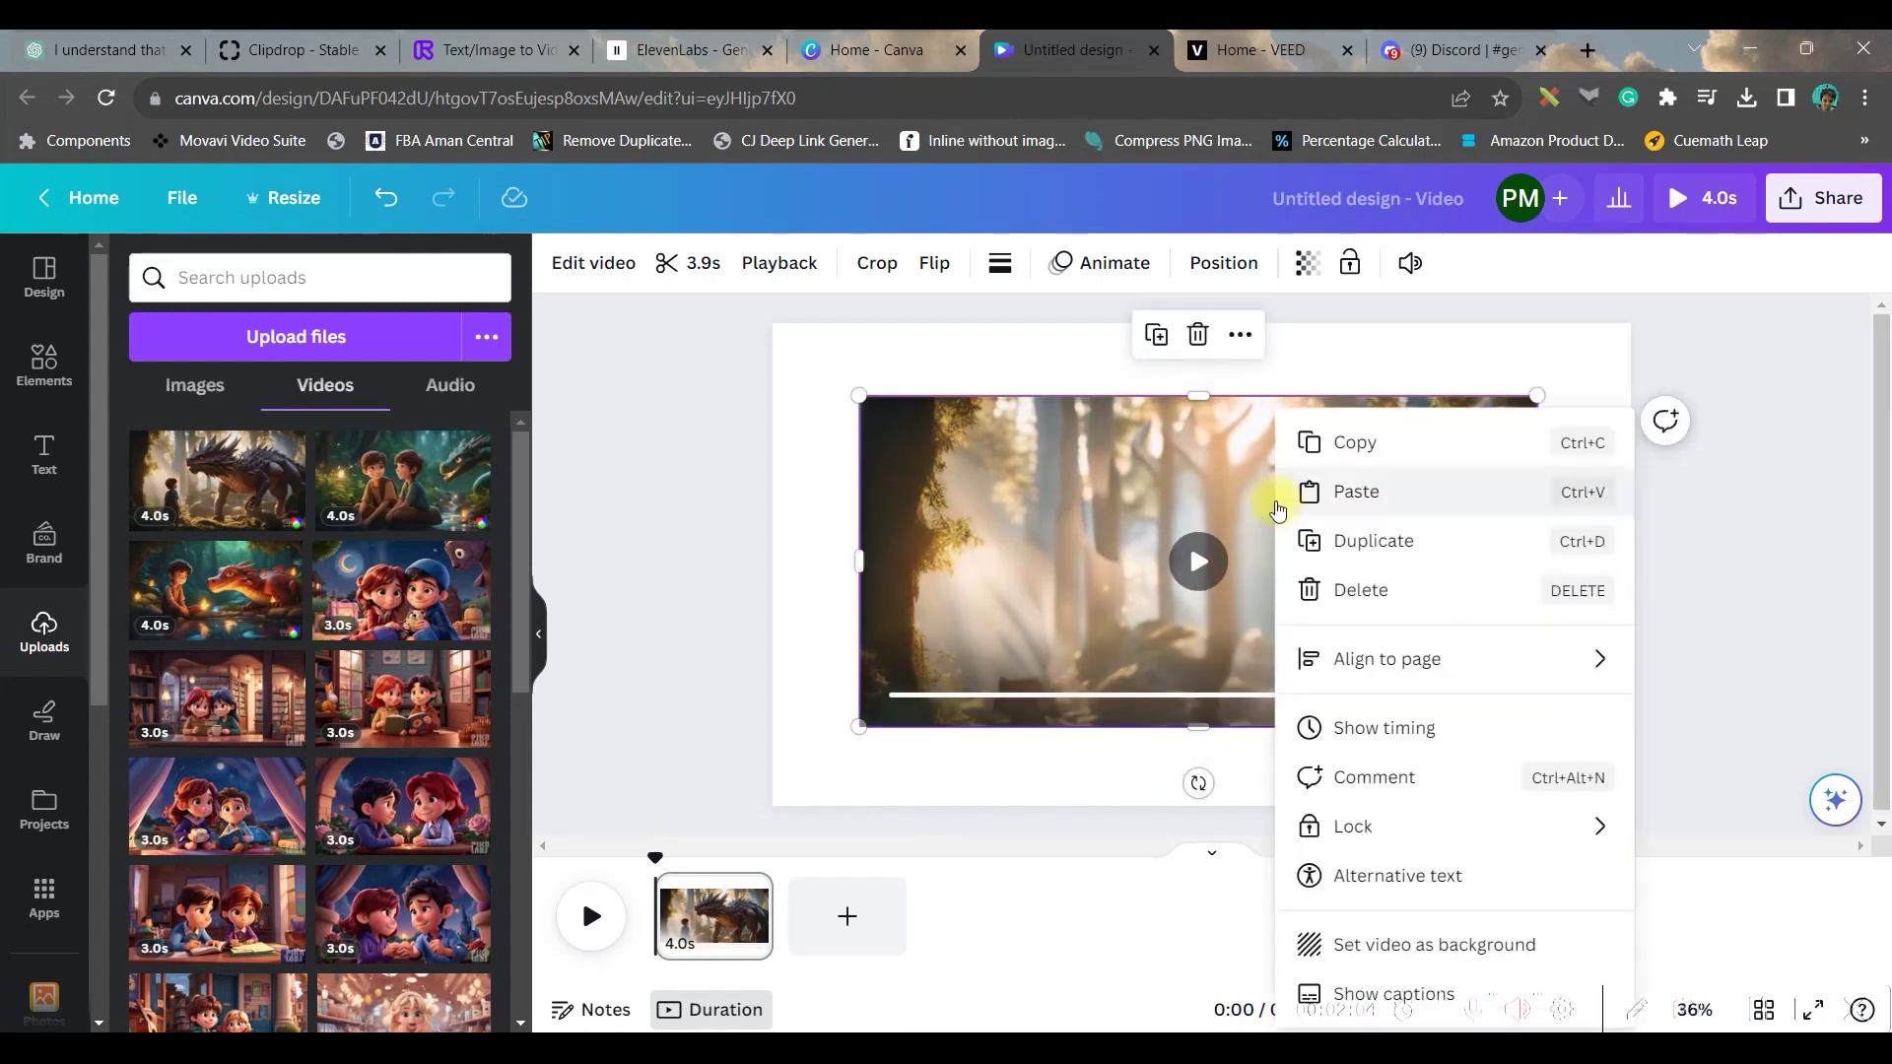
left_click(1434, 943)
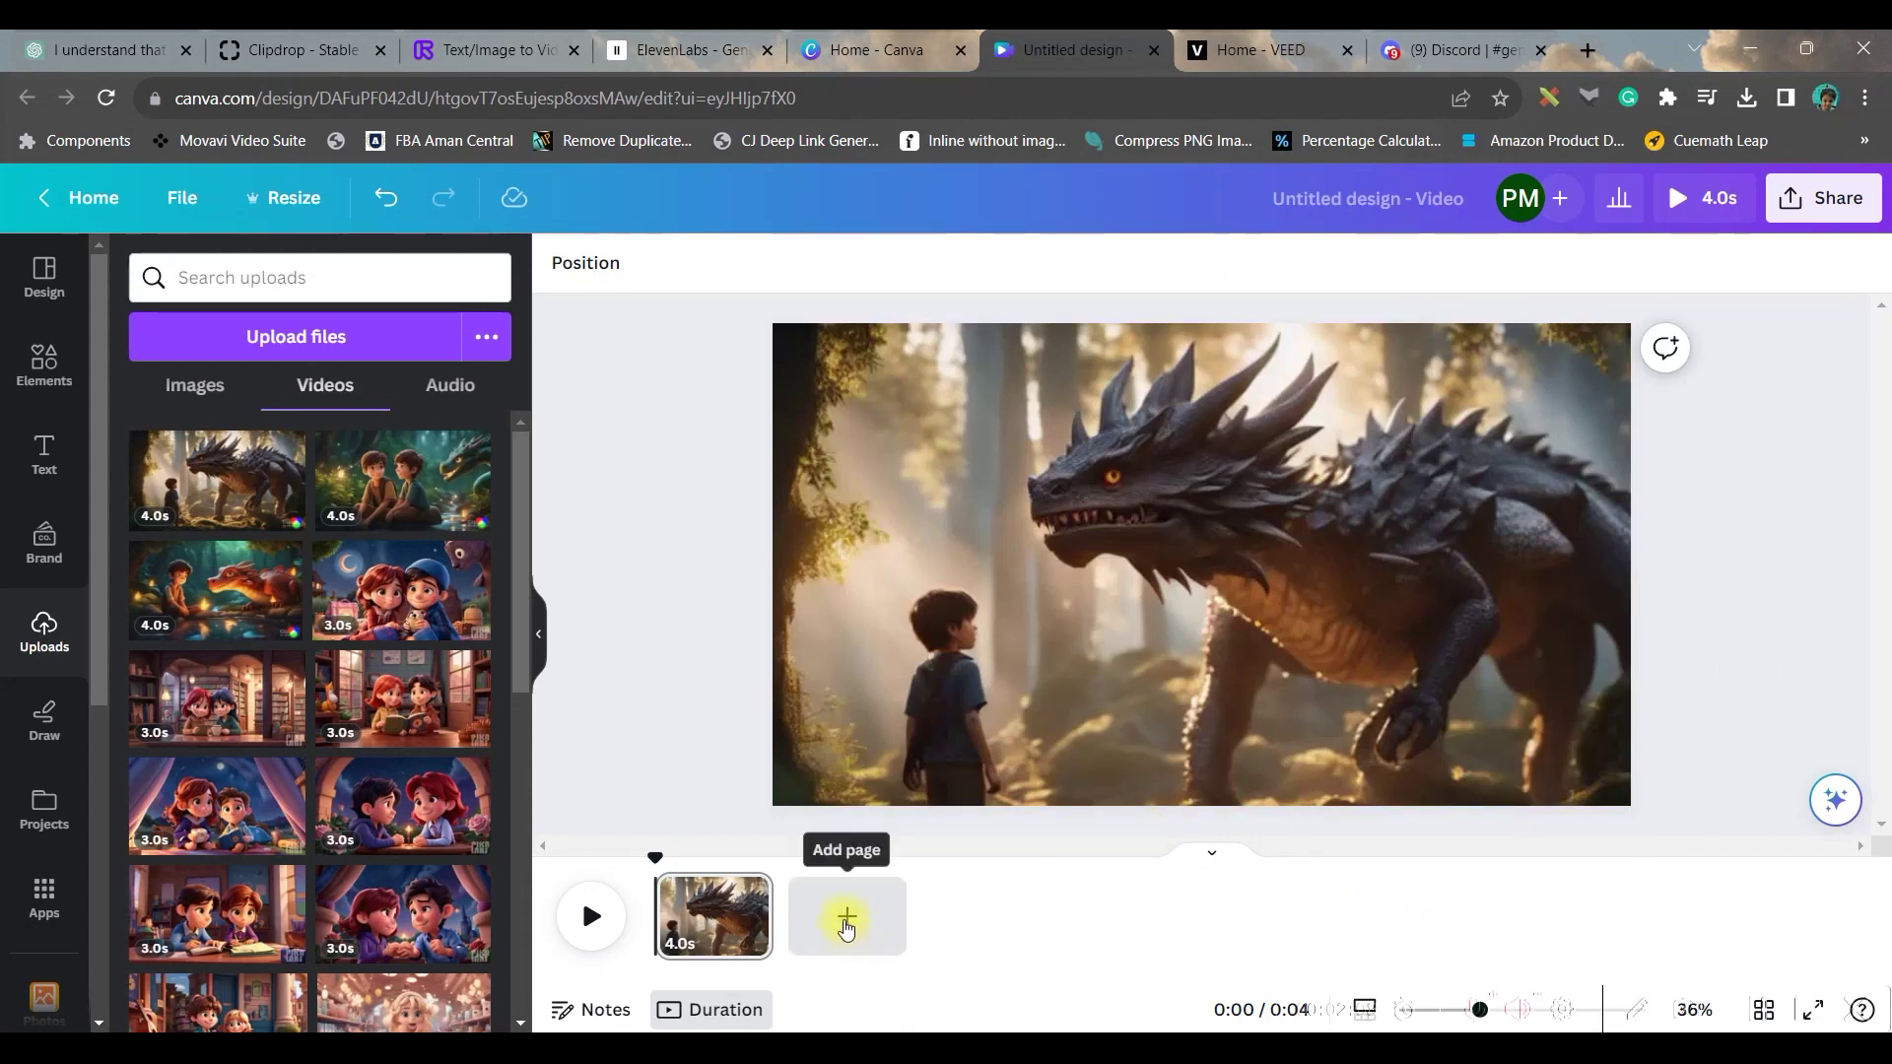
- Add page 2 with the boy-and-dragon clip, then check the sunset and red dragon pages 4 and 5
left_click(846, 918)
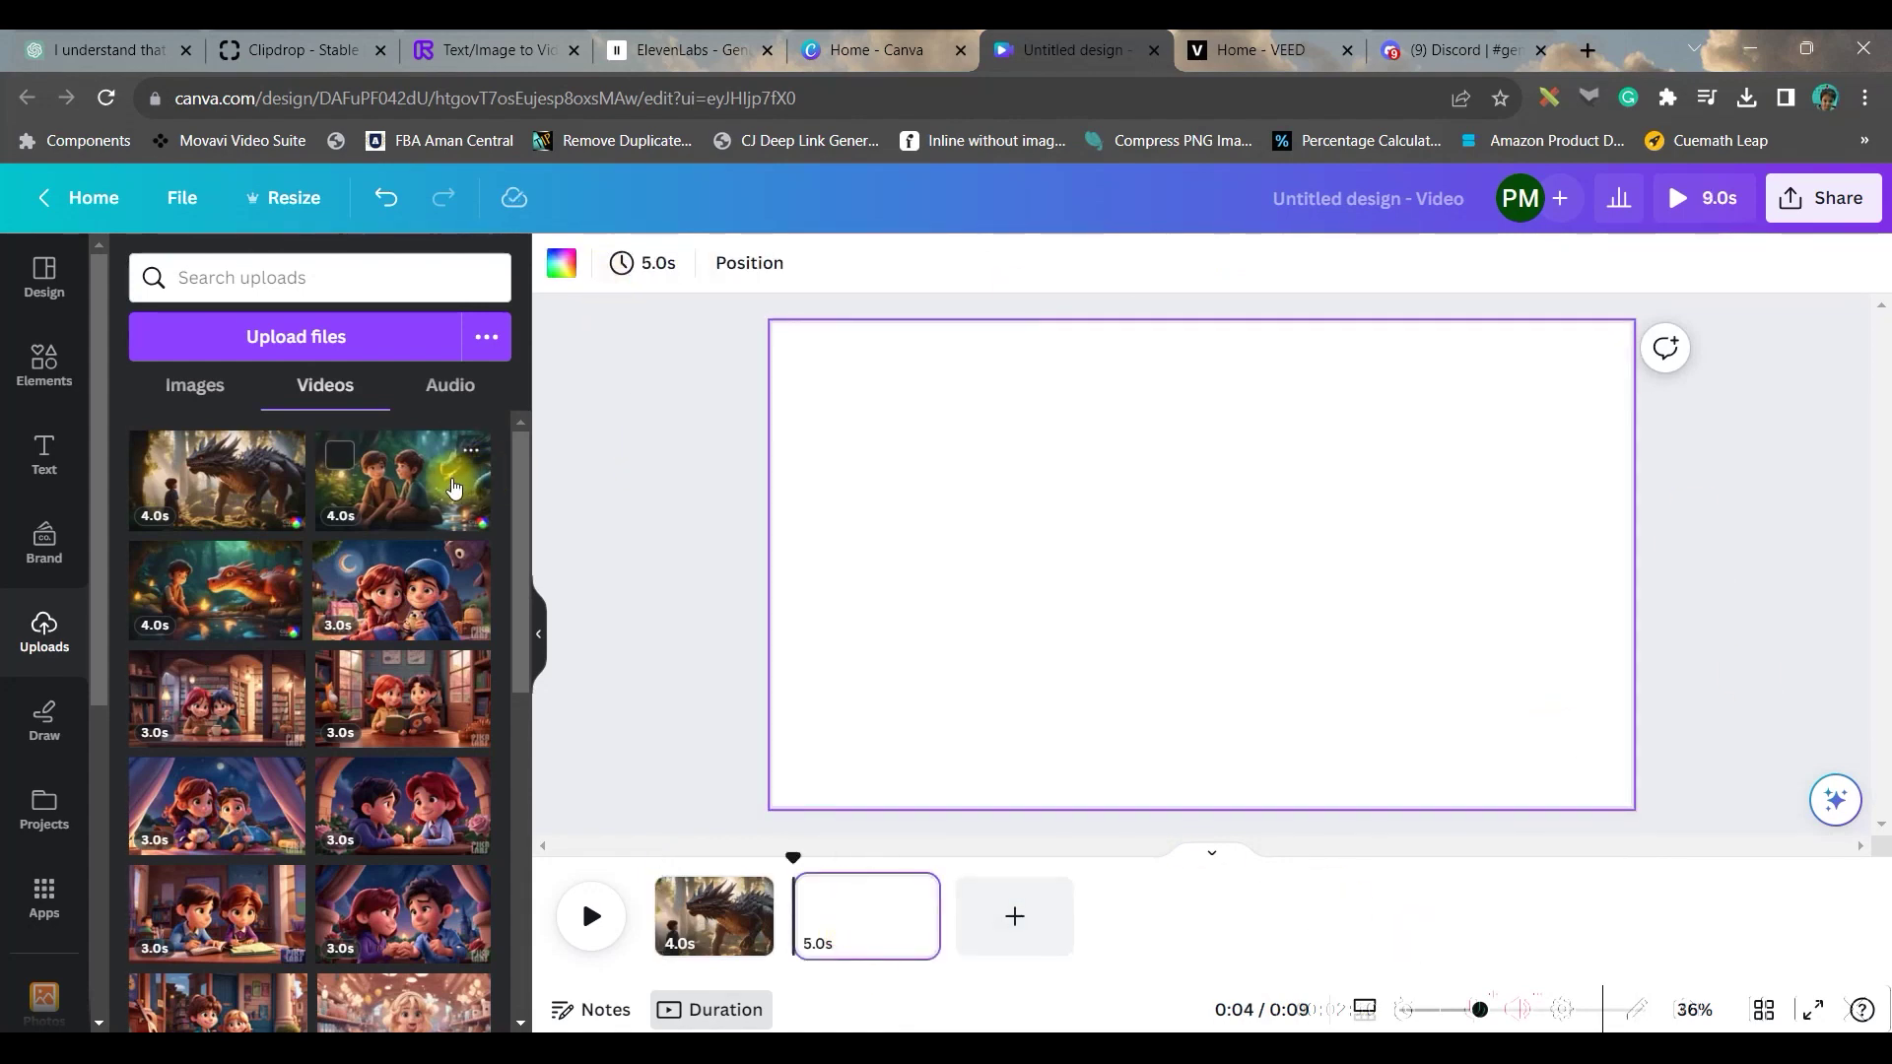
left_click(212, 581)
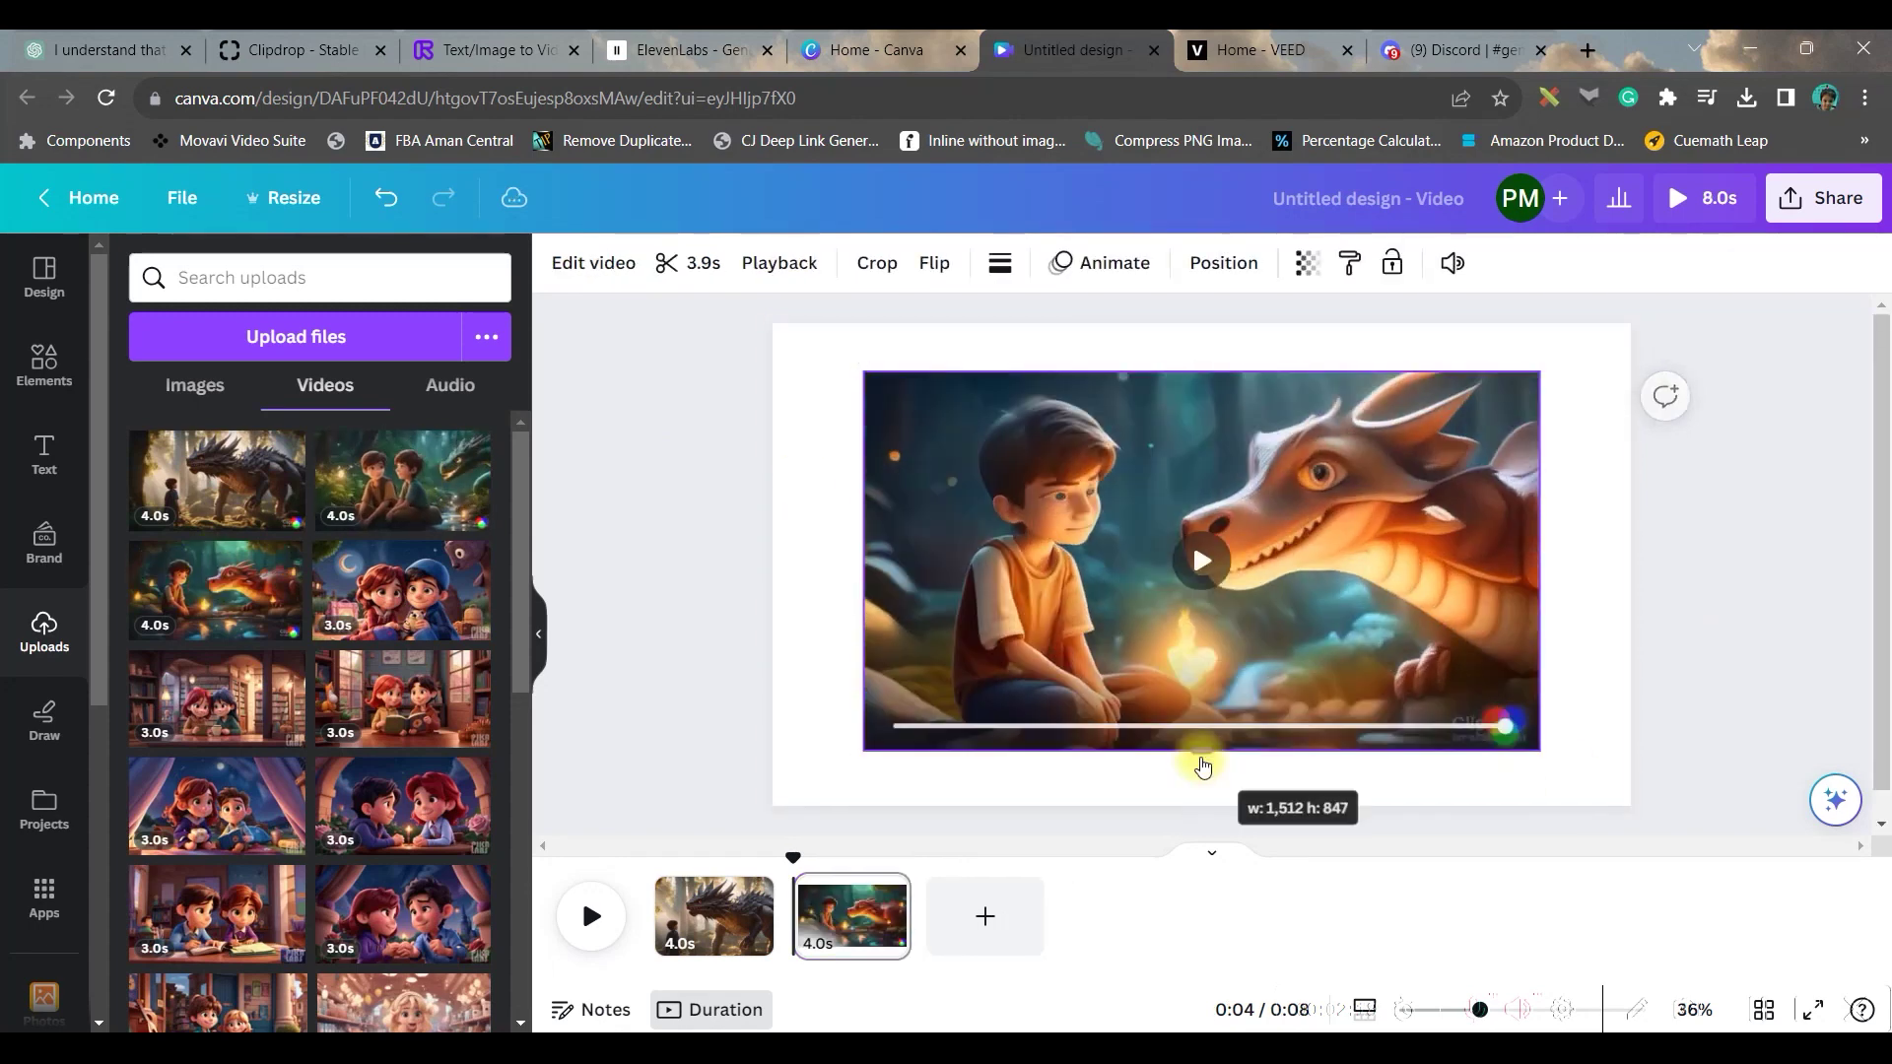
right_click(1202, 766)
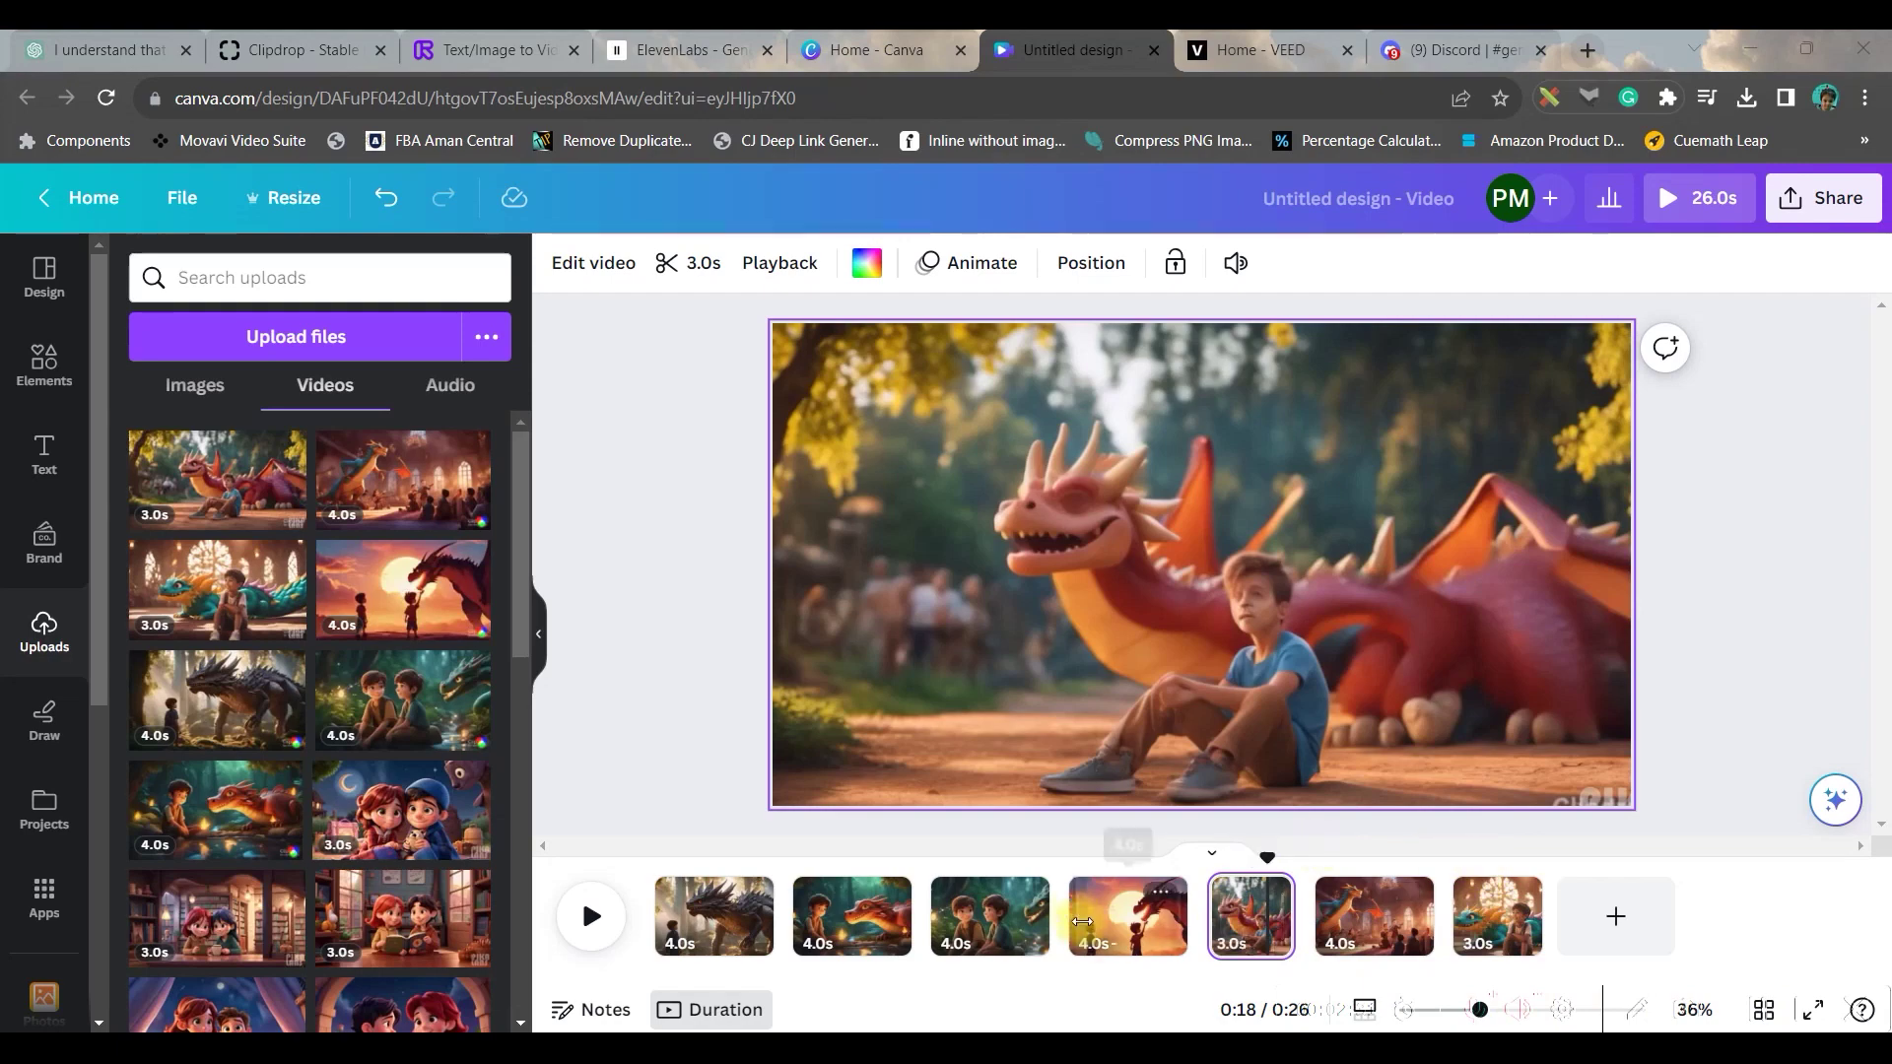
left_click(1130, 937)
left_click(1252, 931)
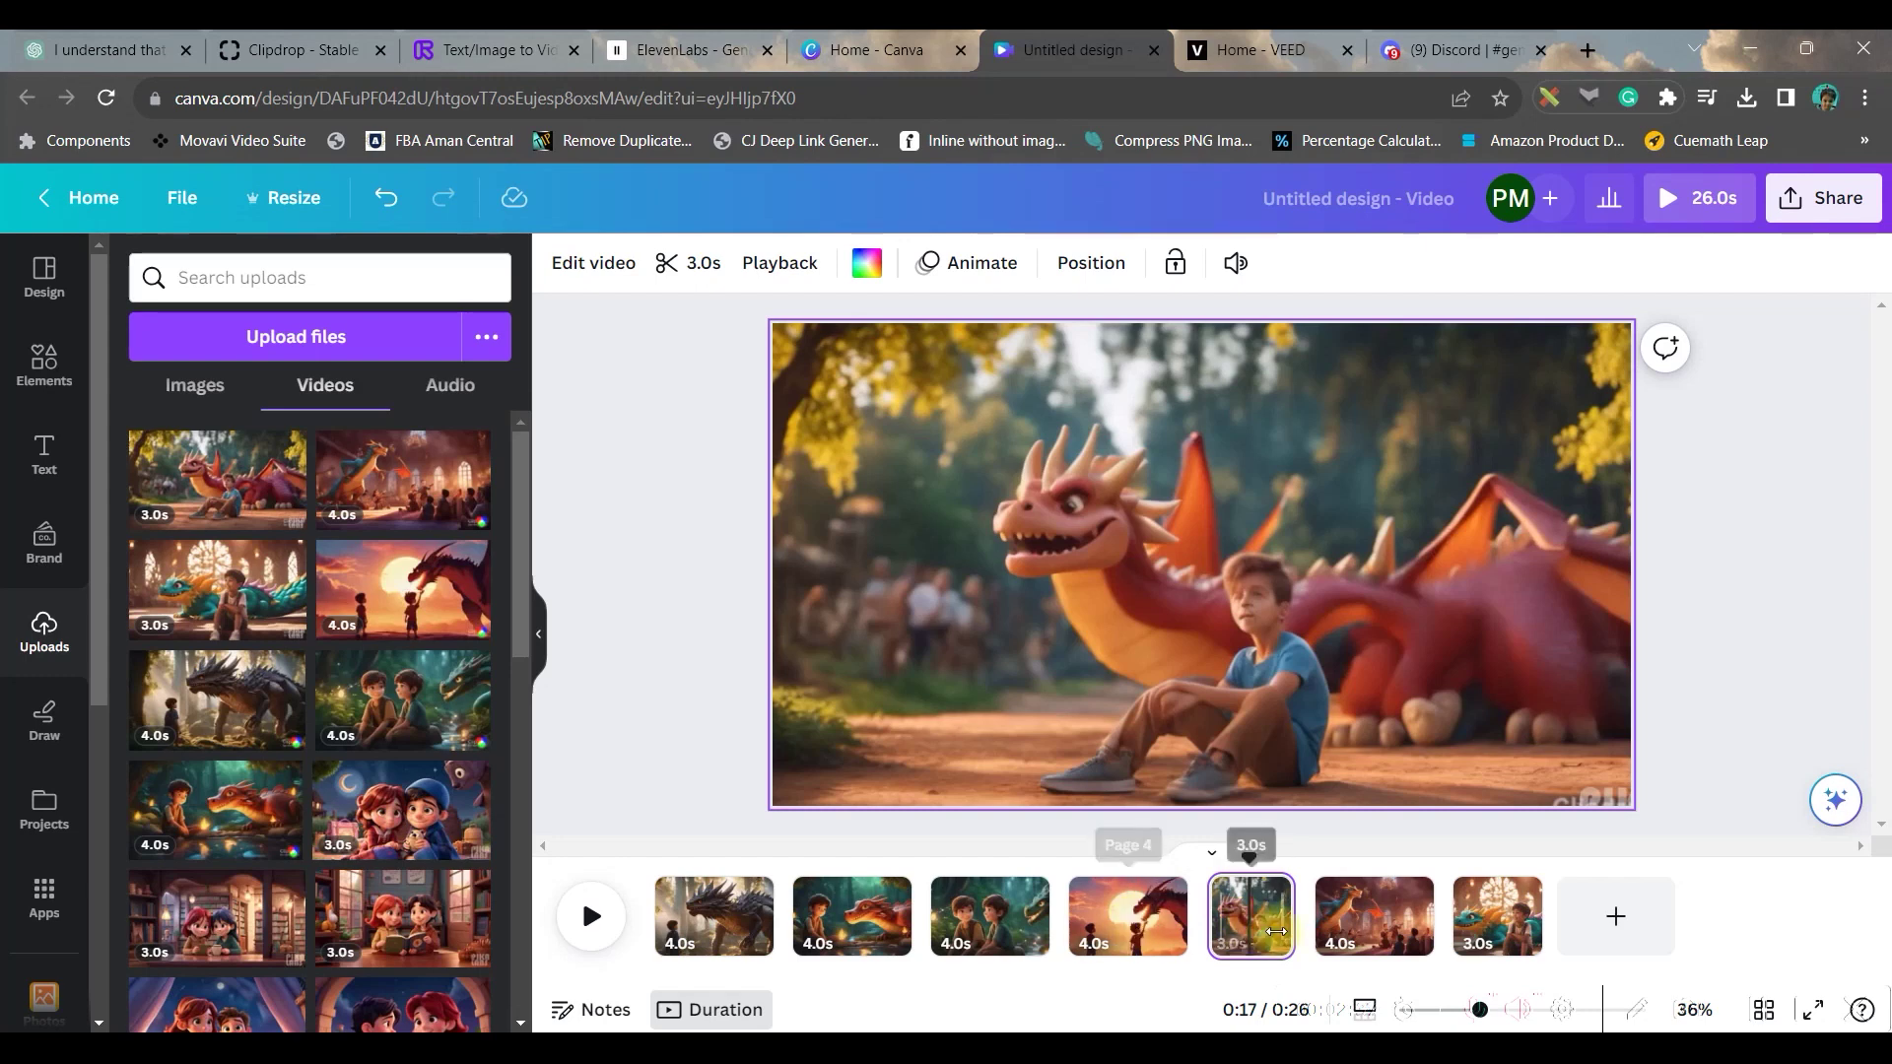
- Slow the page 5 and page 3 clips to 0.75 playback speed
left_click(776, 270)
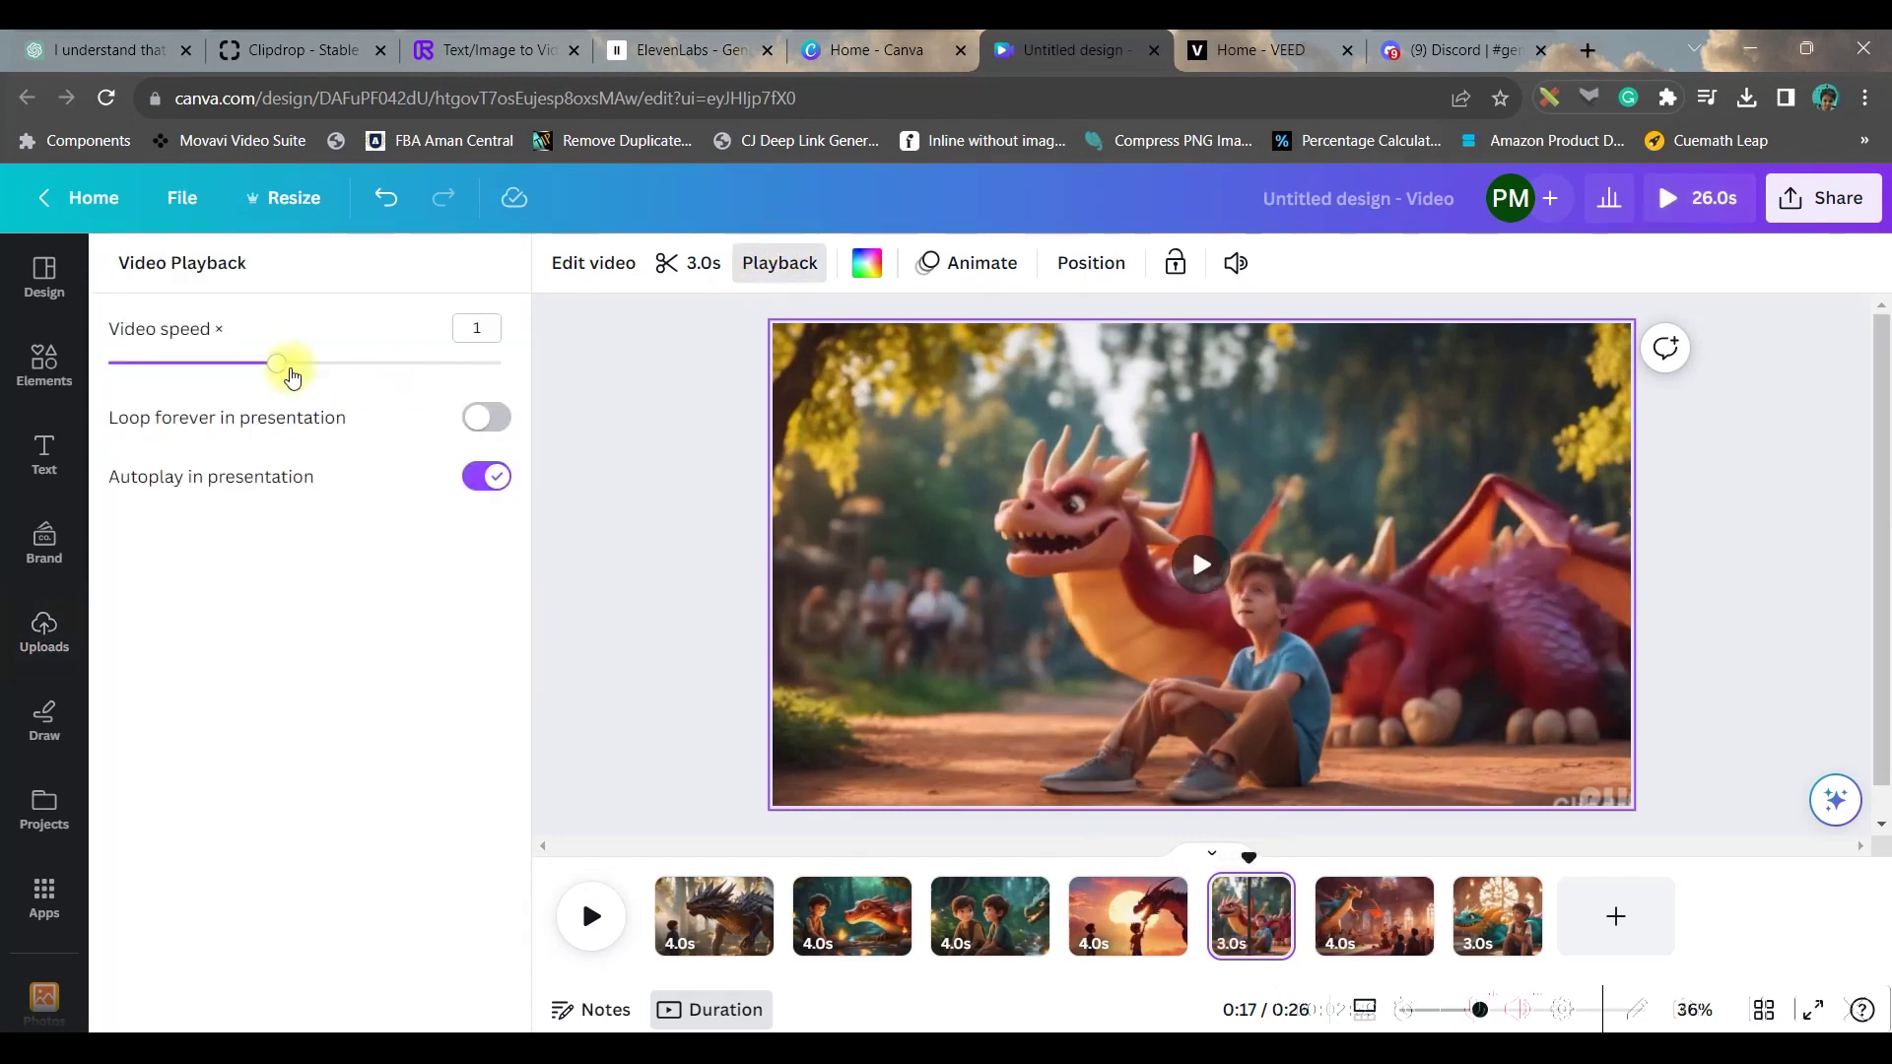
left_click_drag(261, 376, 221, 366)
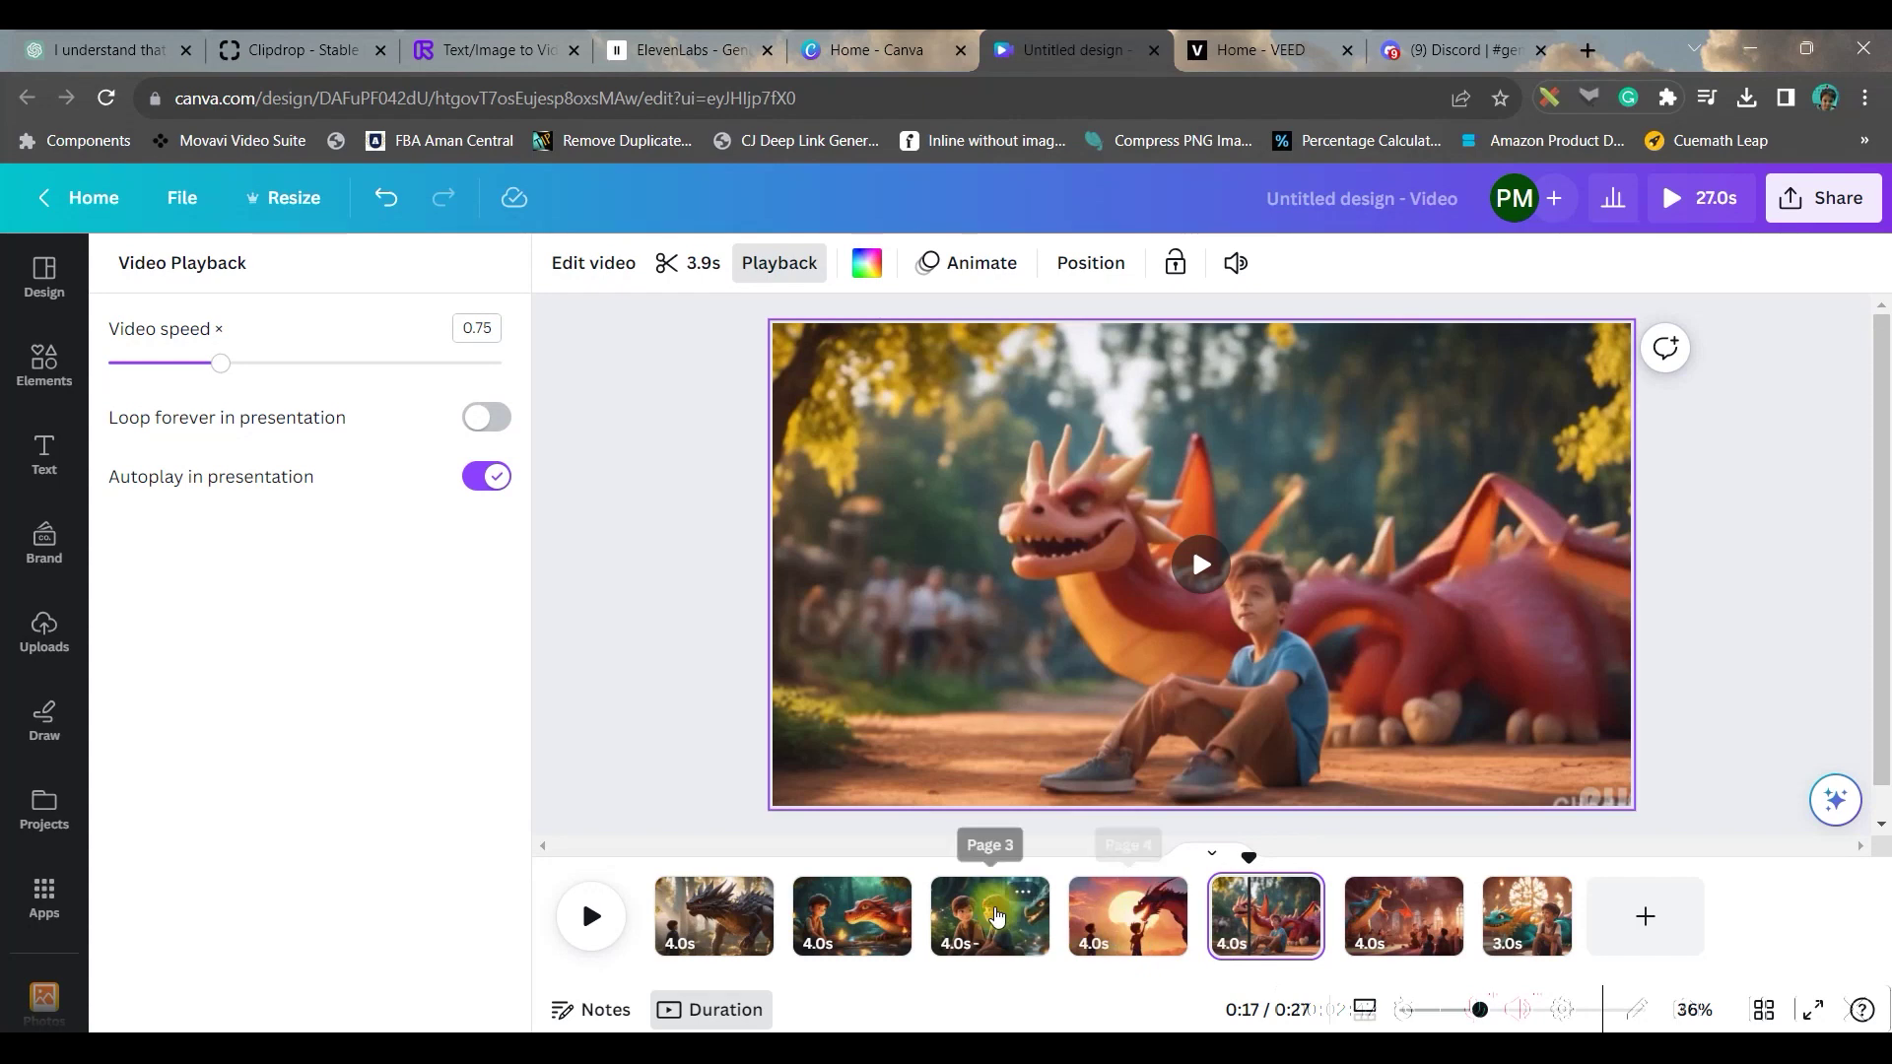
left_click(990, 916)
left_click_drag(331, 374, 221, 364)
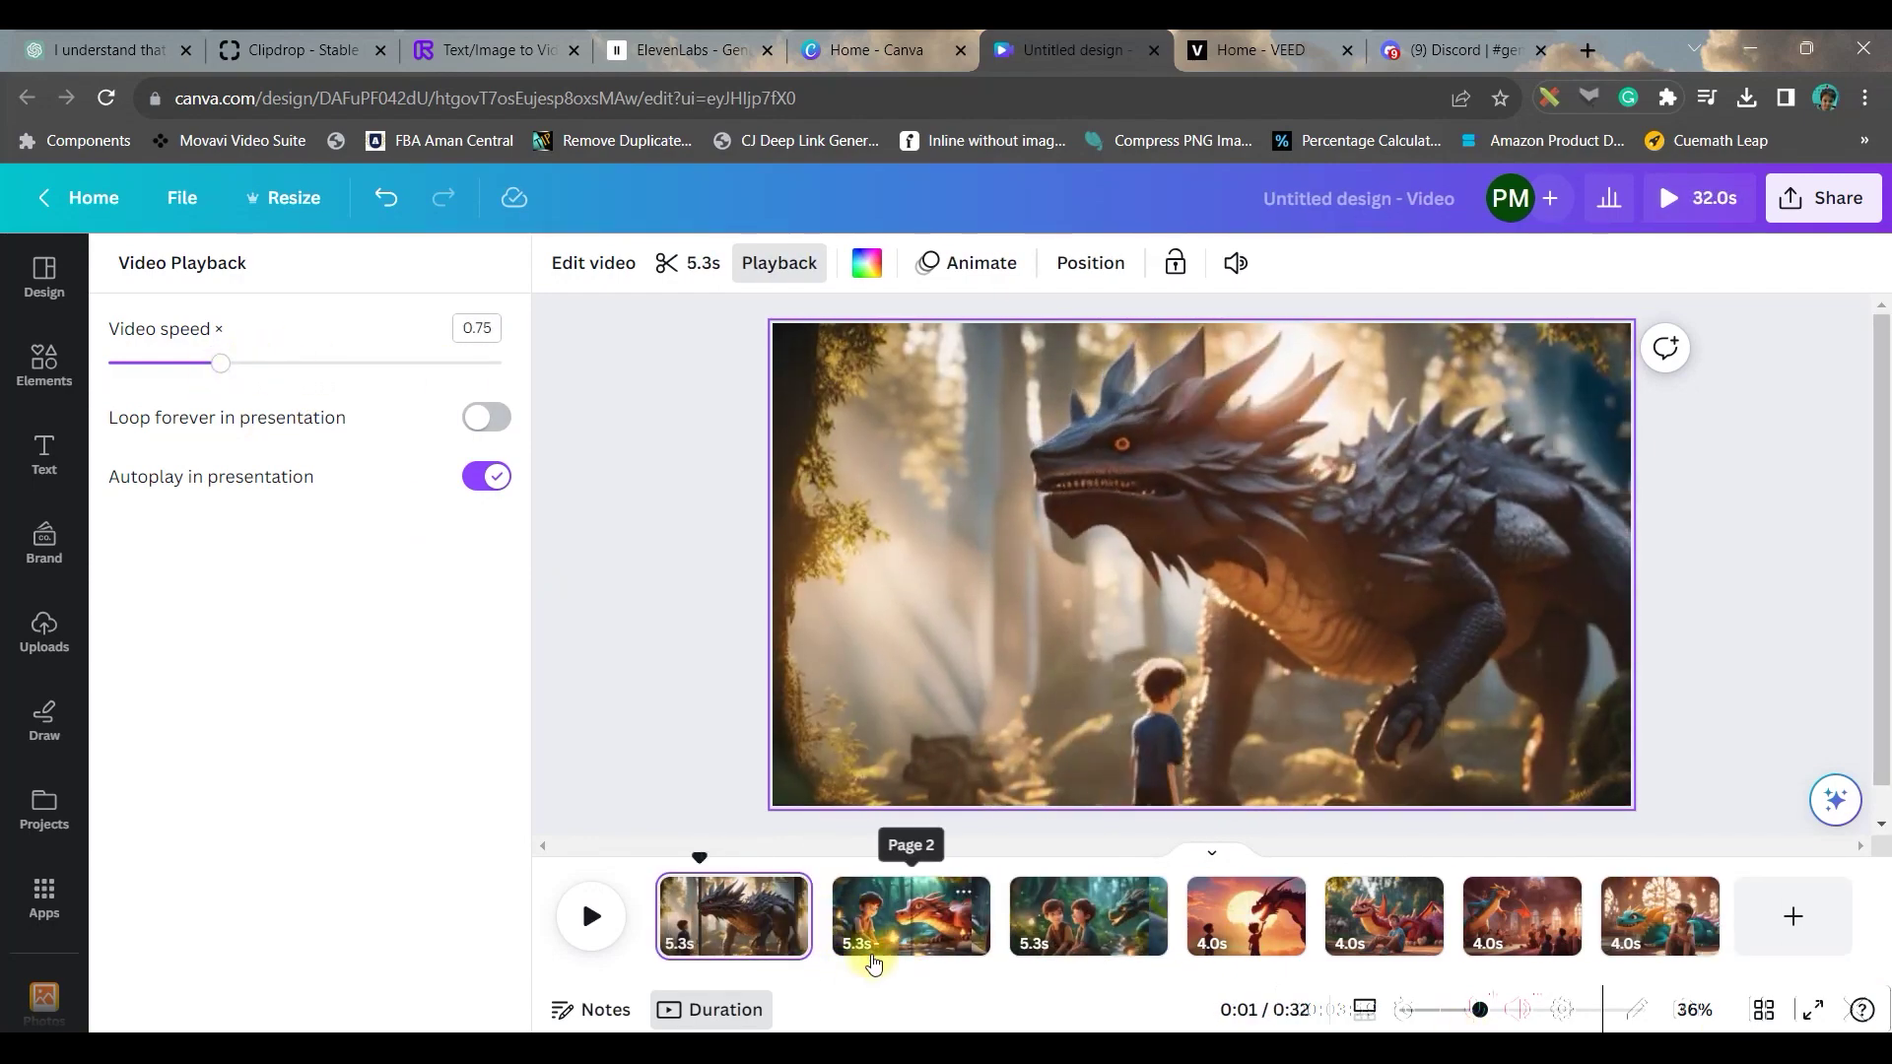
mouse_move(837, 916)
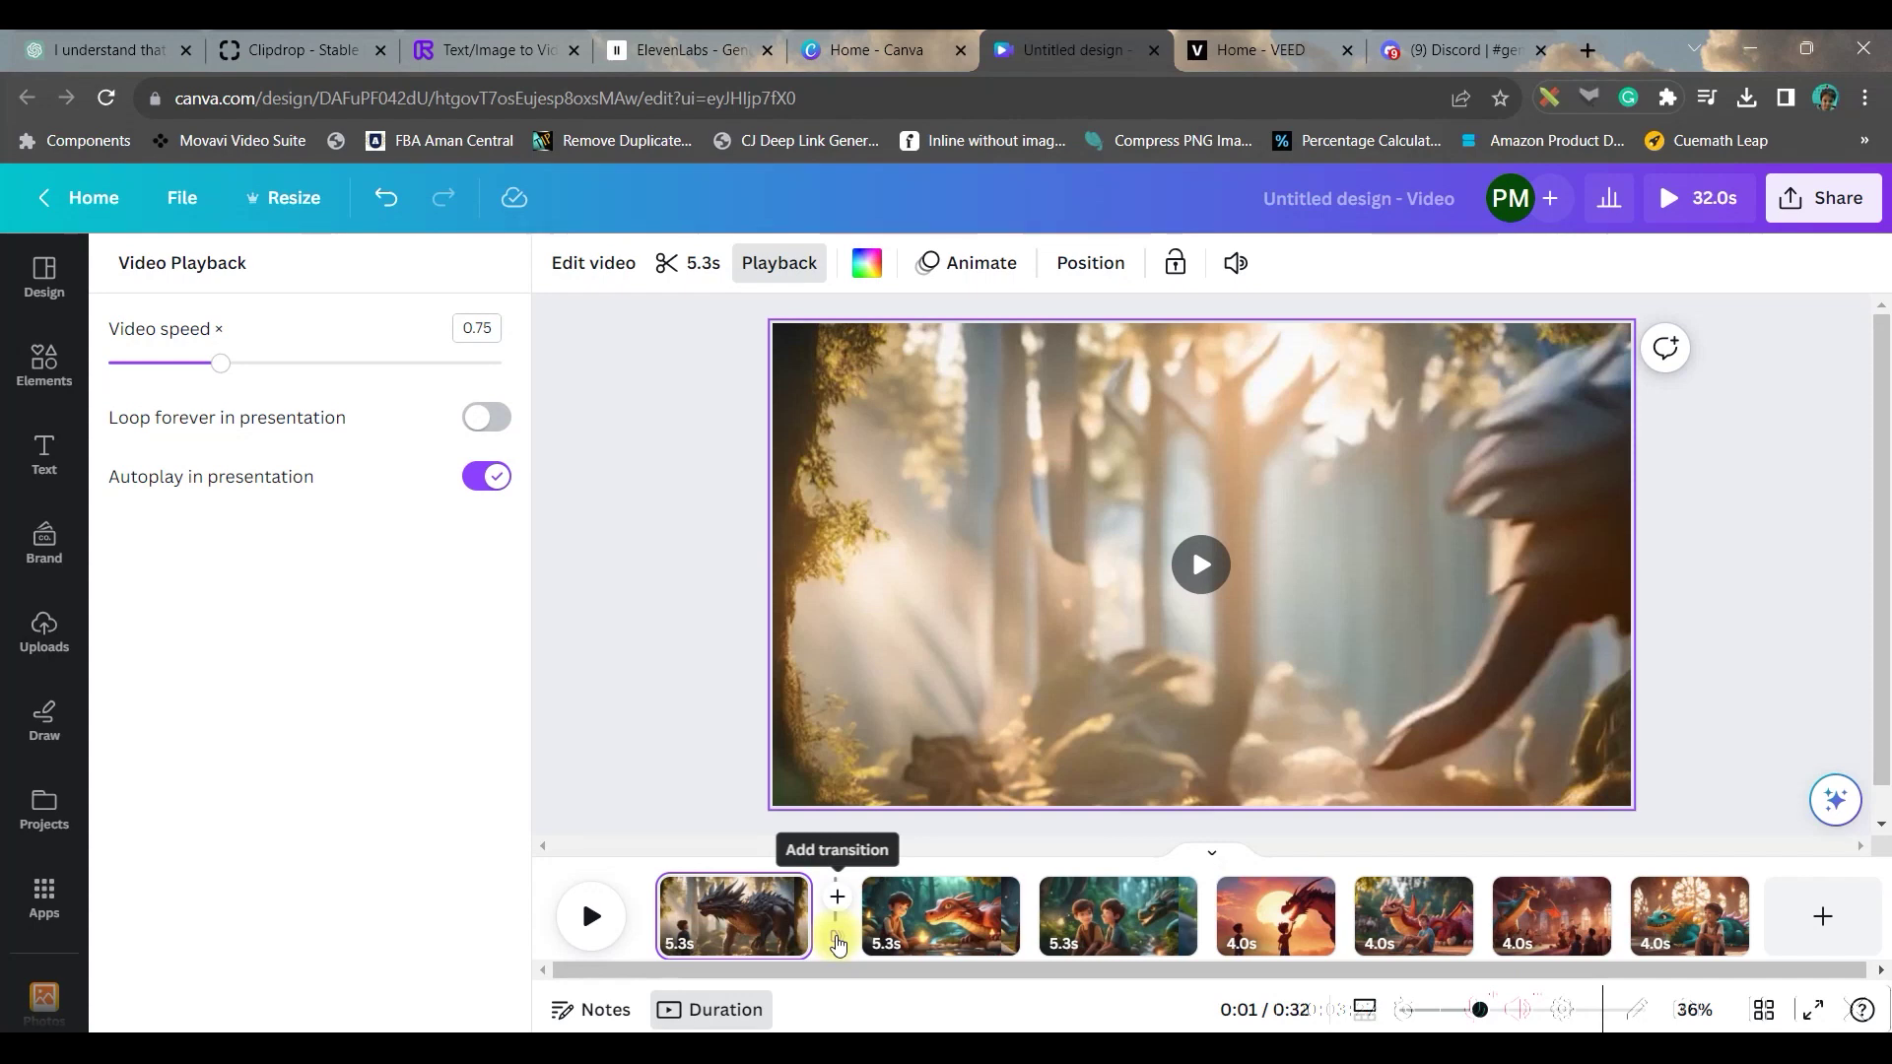
- Apply a Dissolve transition between the first two story clips
left_click(838, 944)
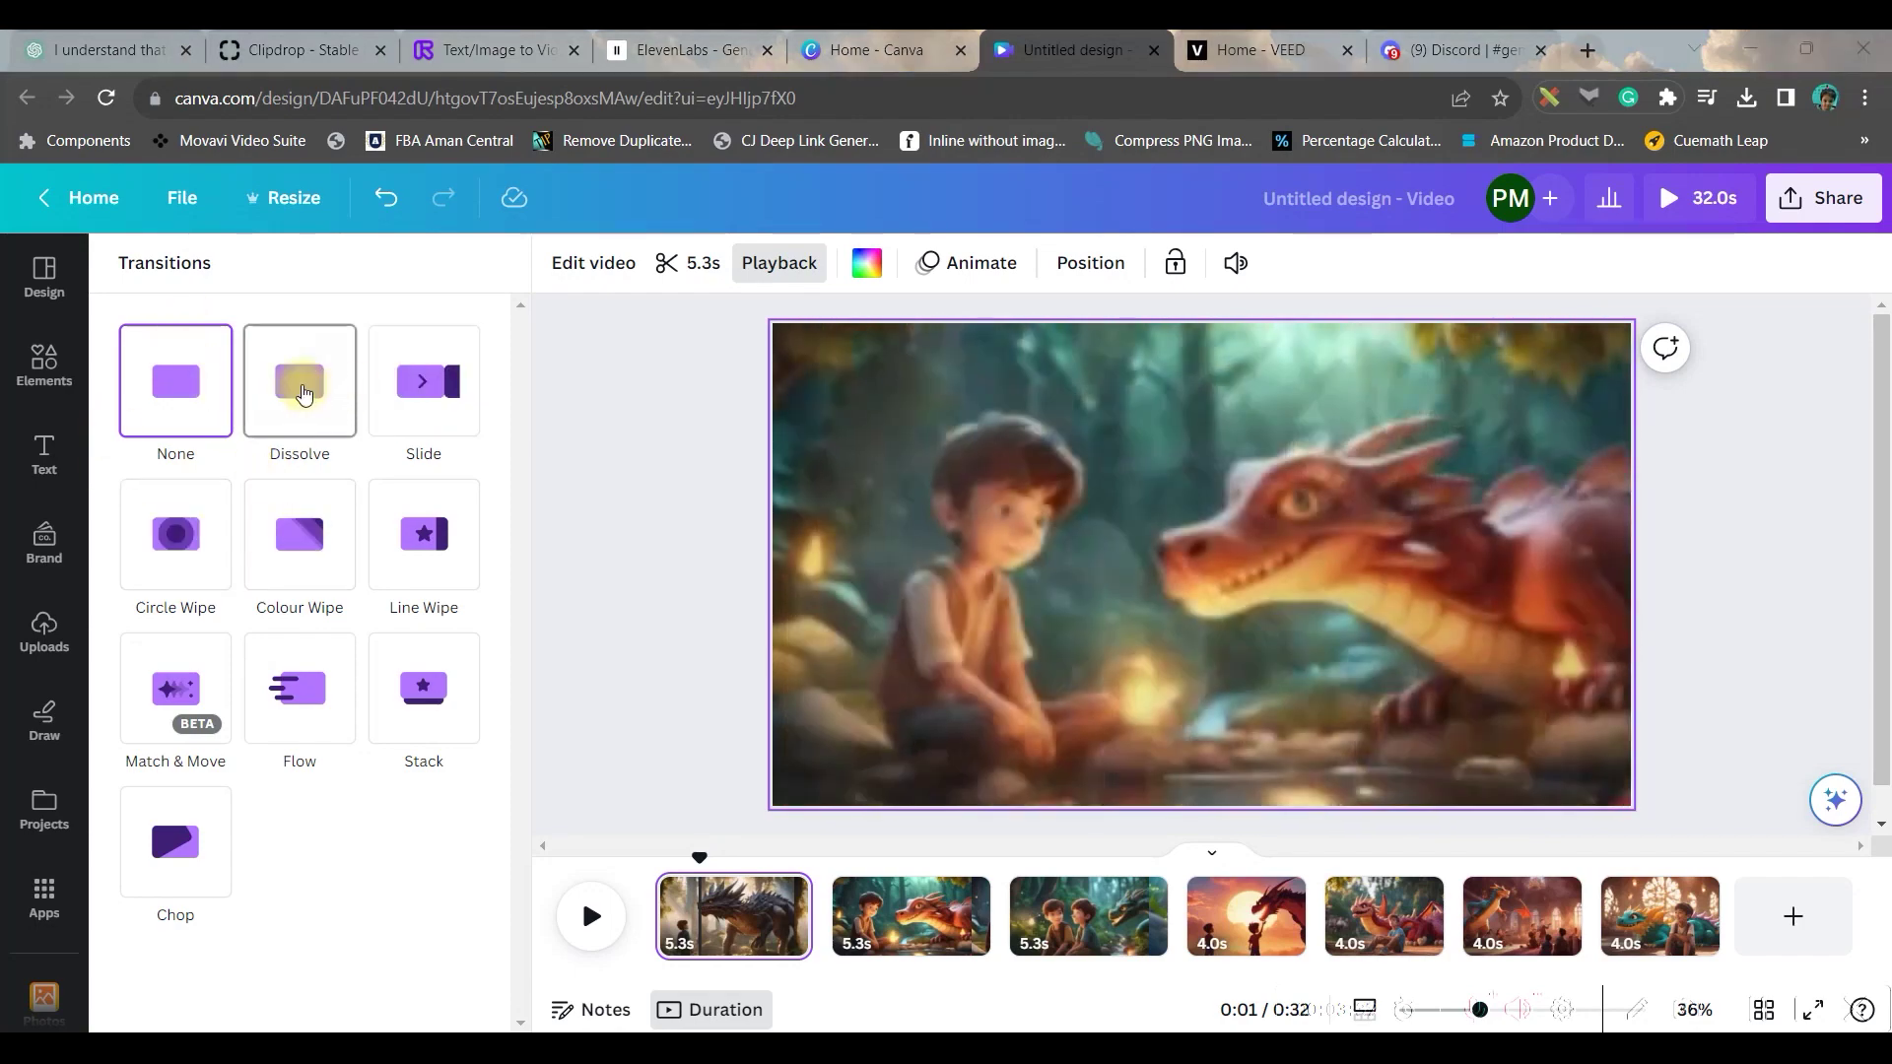
left_click(261, 389)
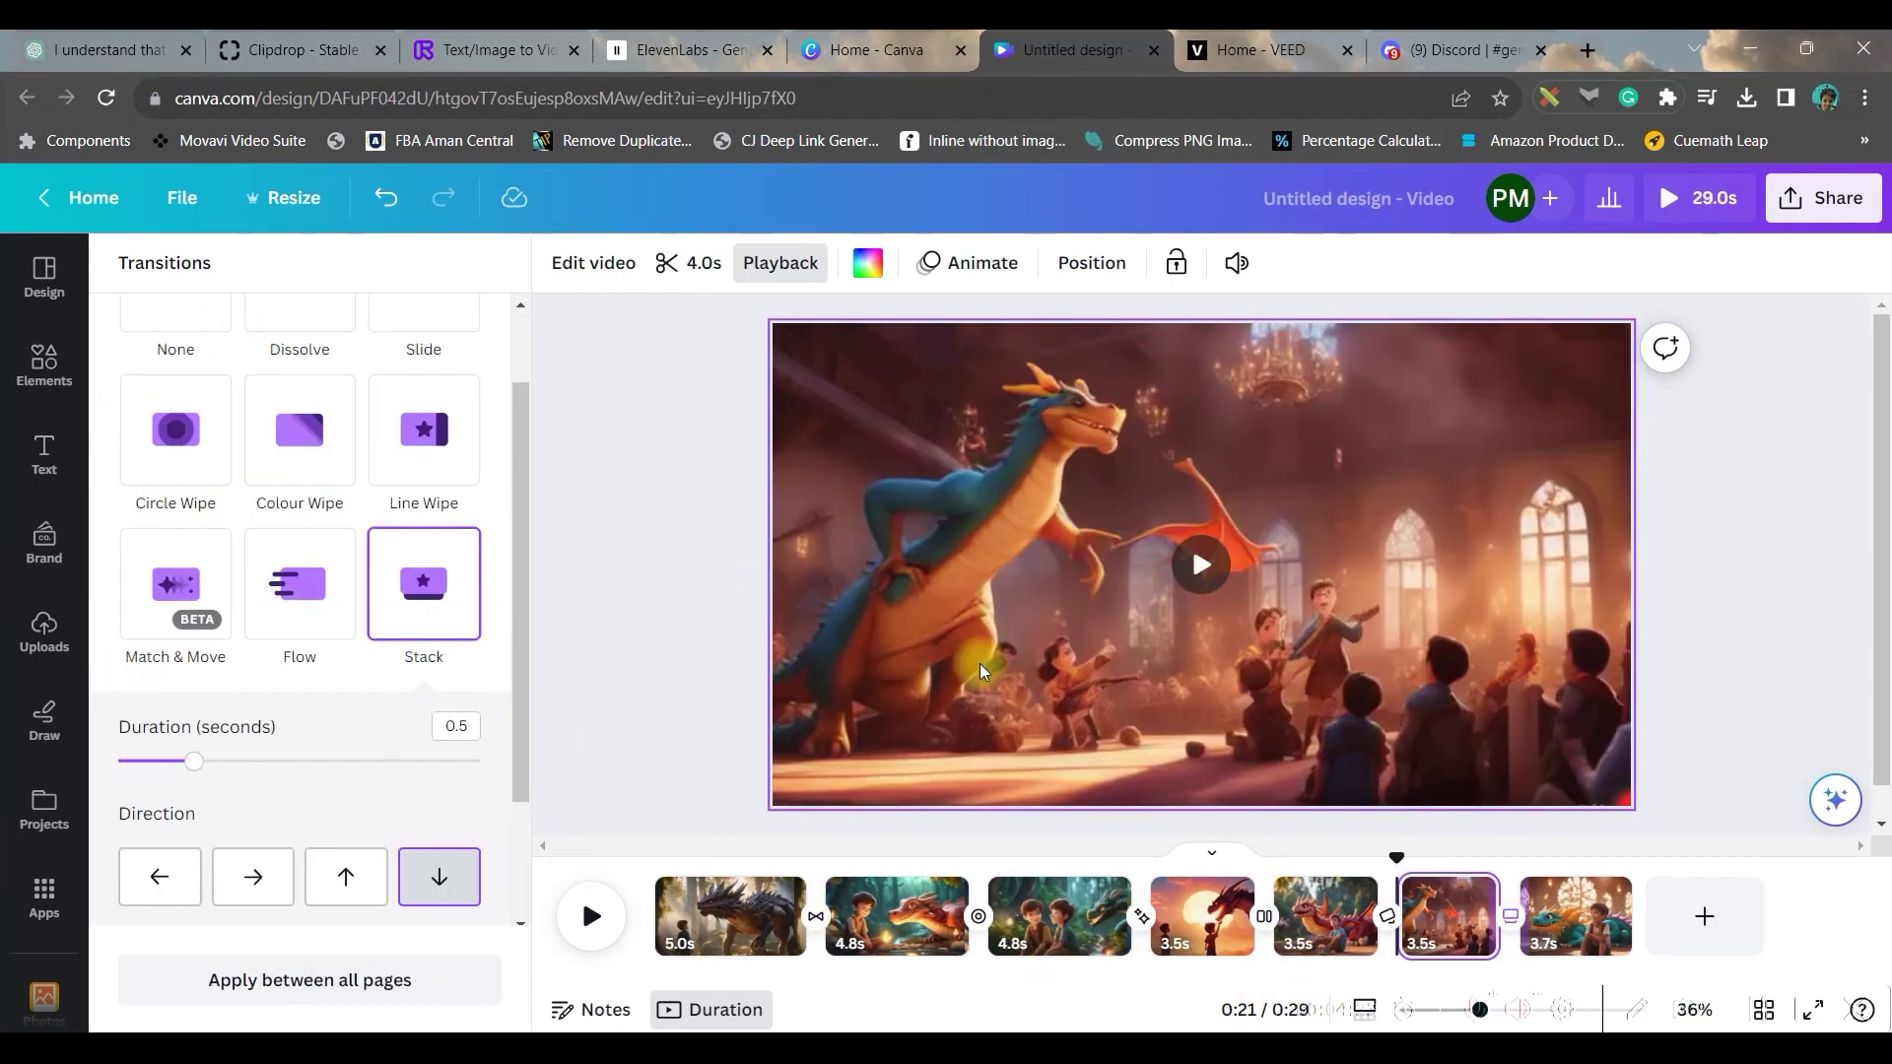
- Drag the ElevenLabs narration from uploaded audio onto the timeline beneath the clips
left_click(43, 630)
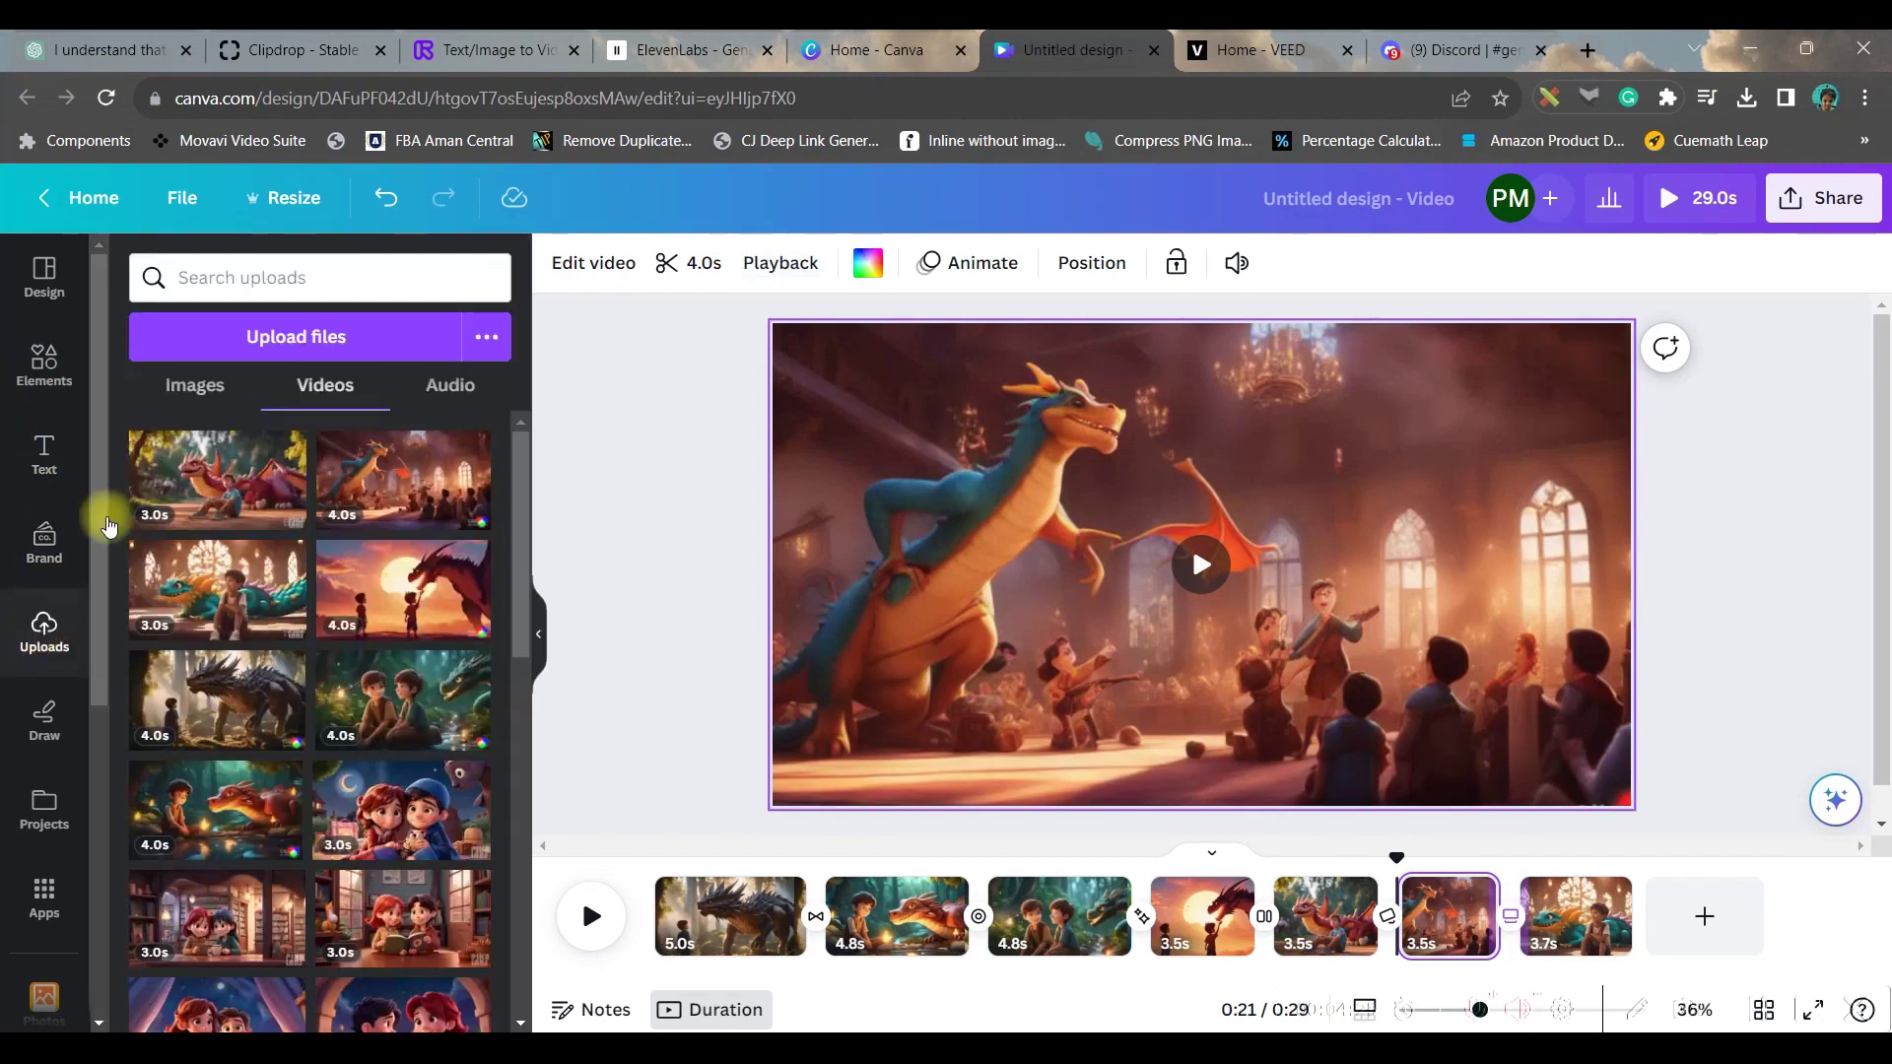
left_click(450, 385)
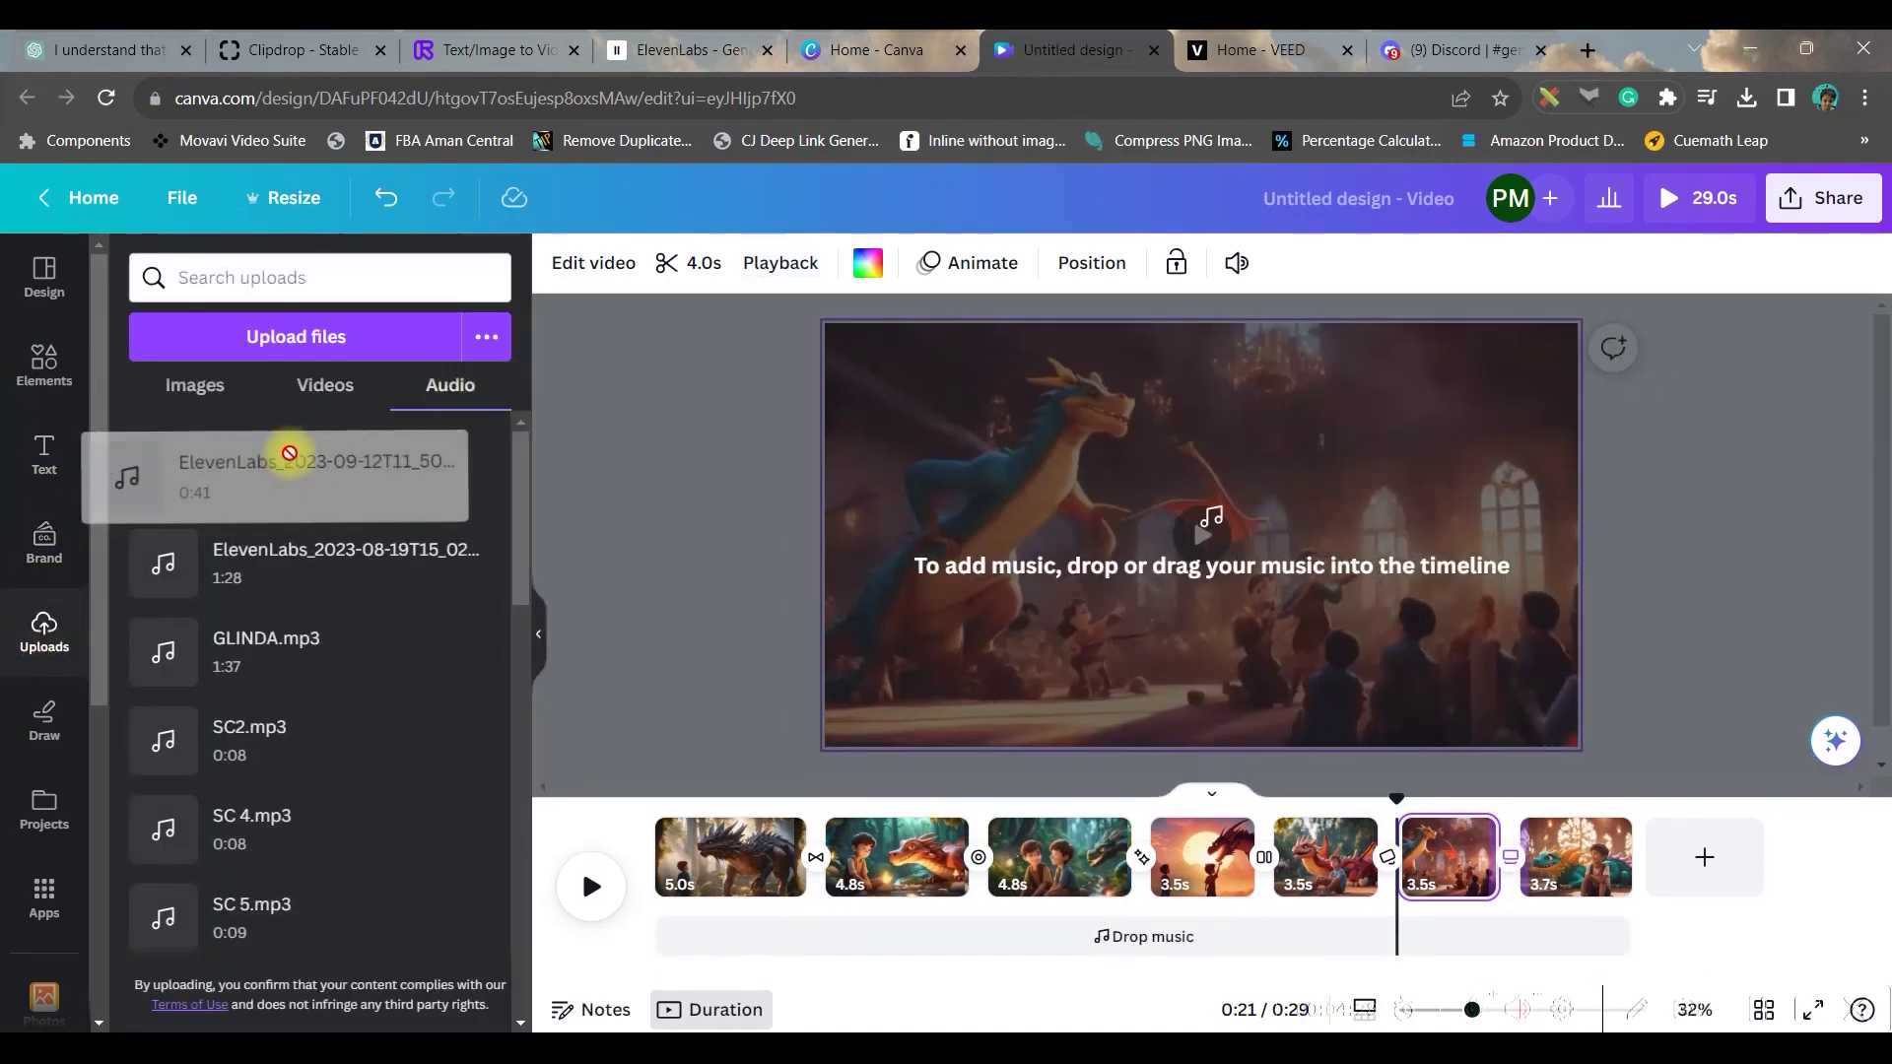
left_click_drag(317, 462, 617, 954)
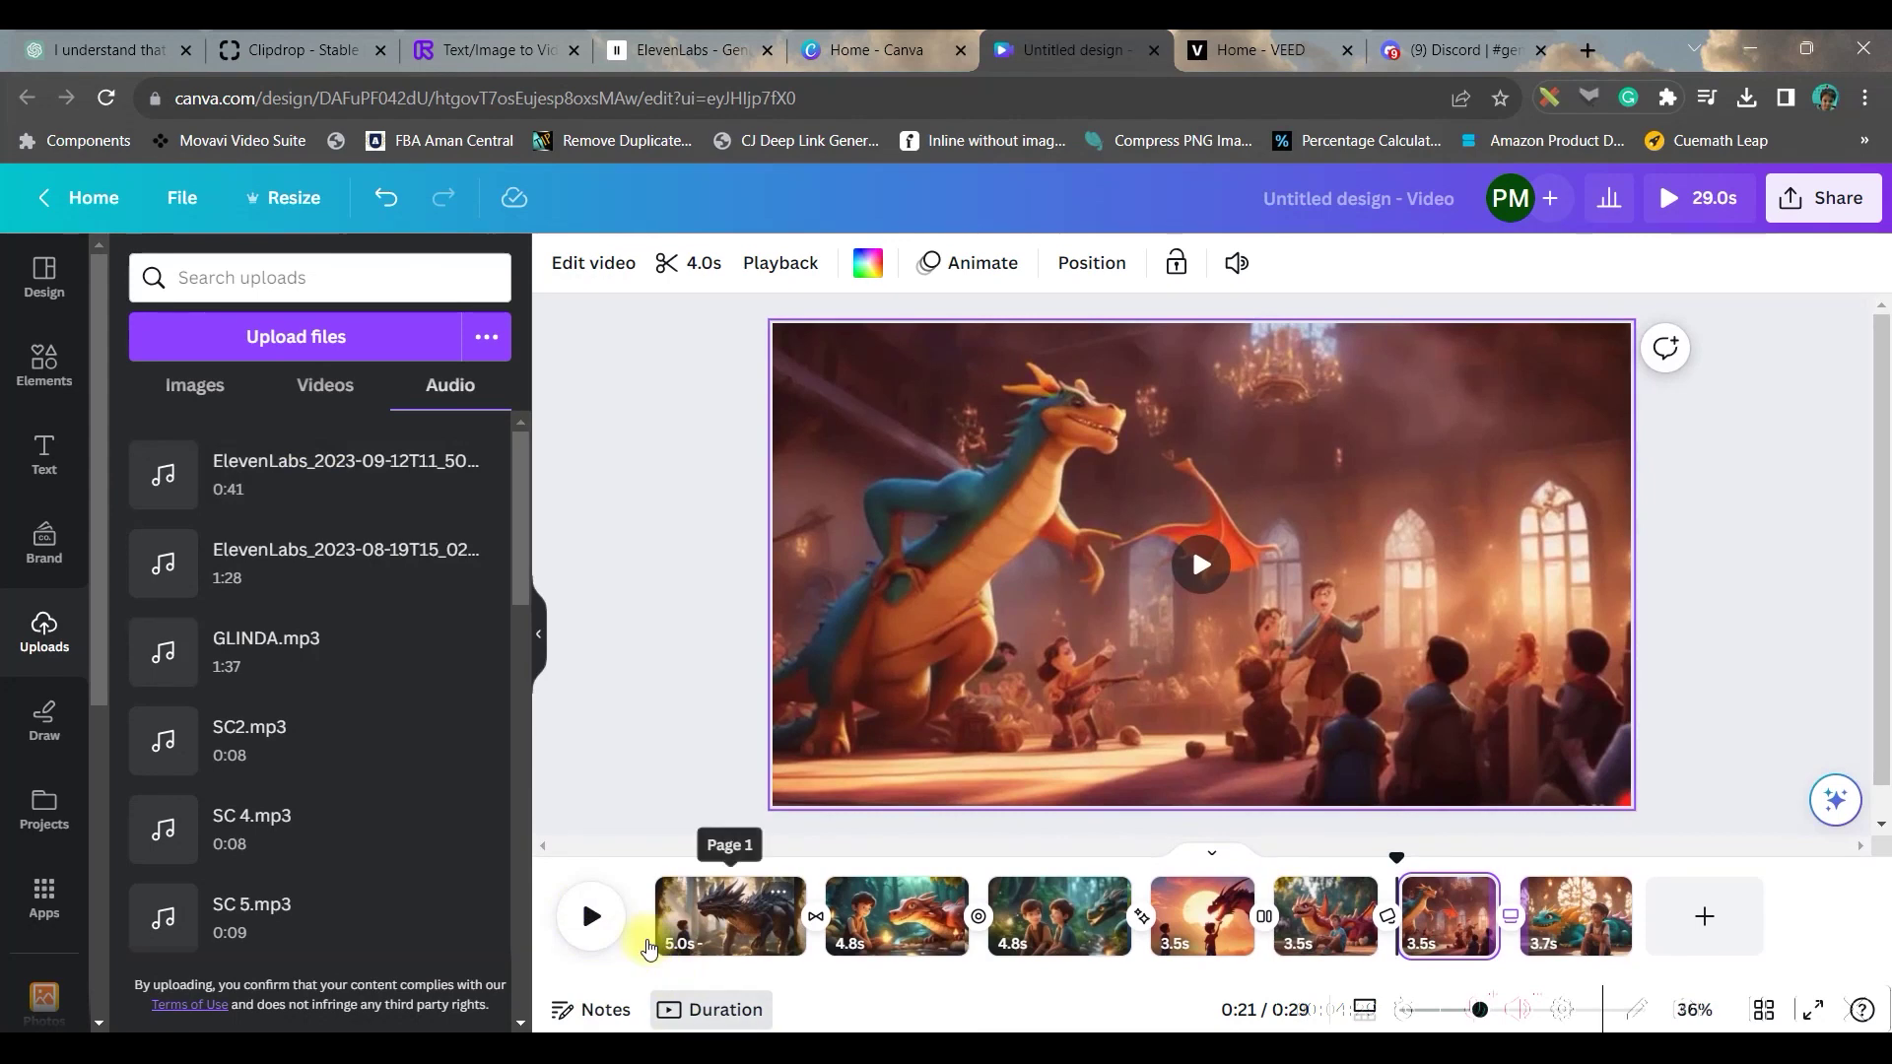
left_click(658, 939)
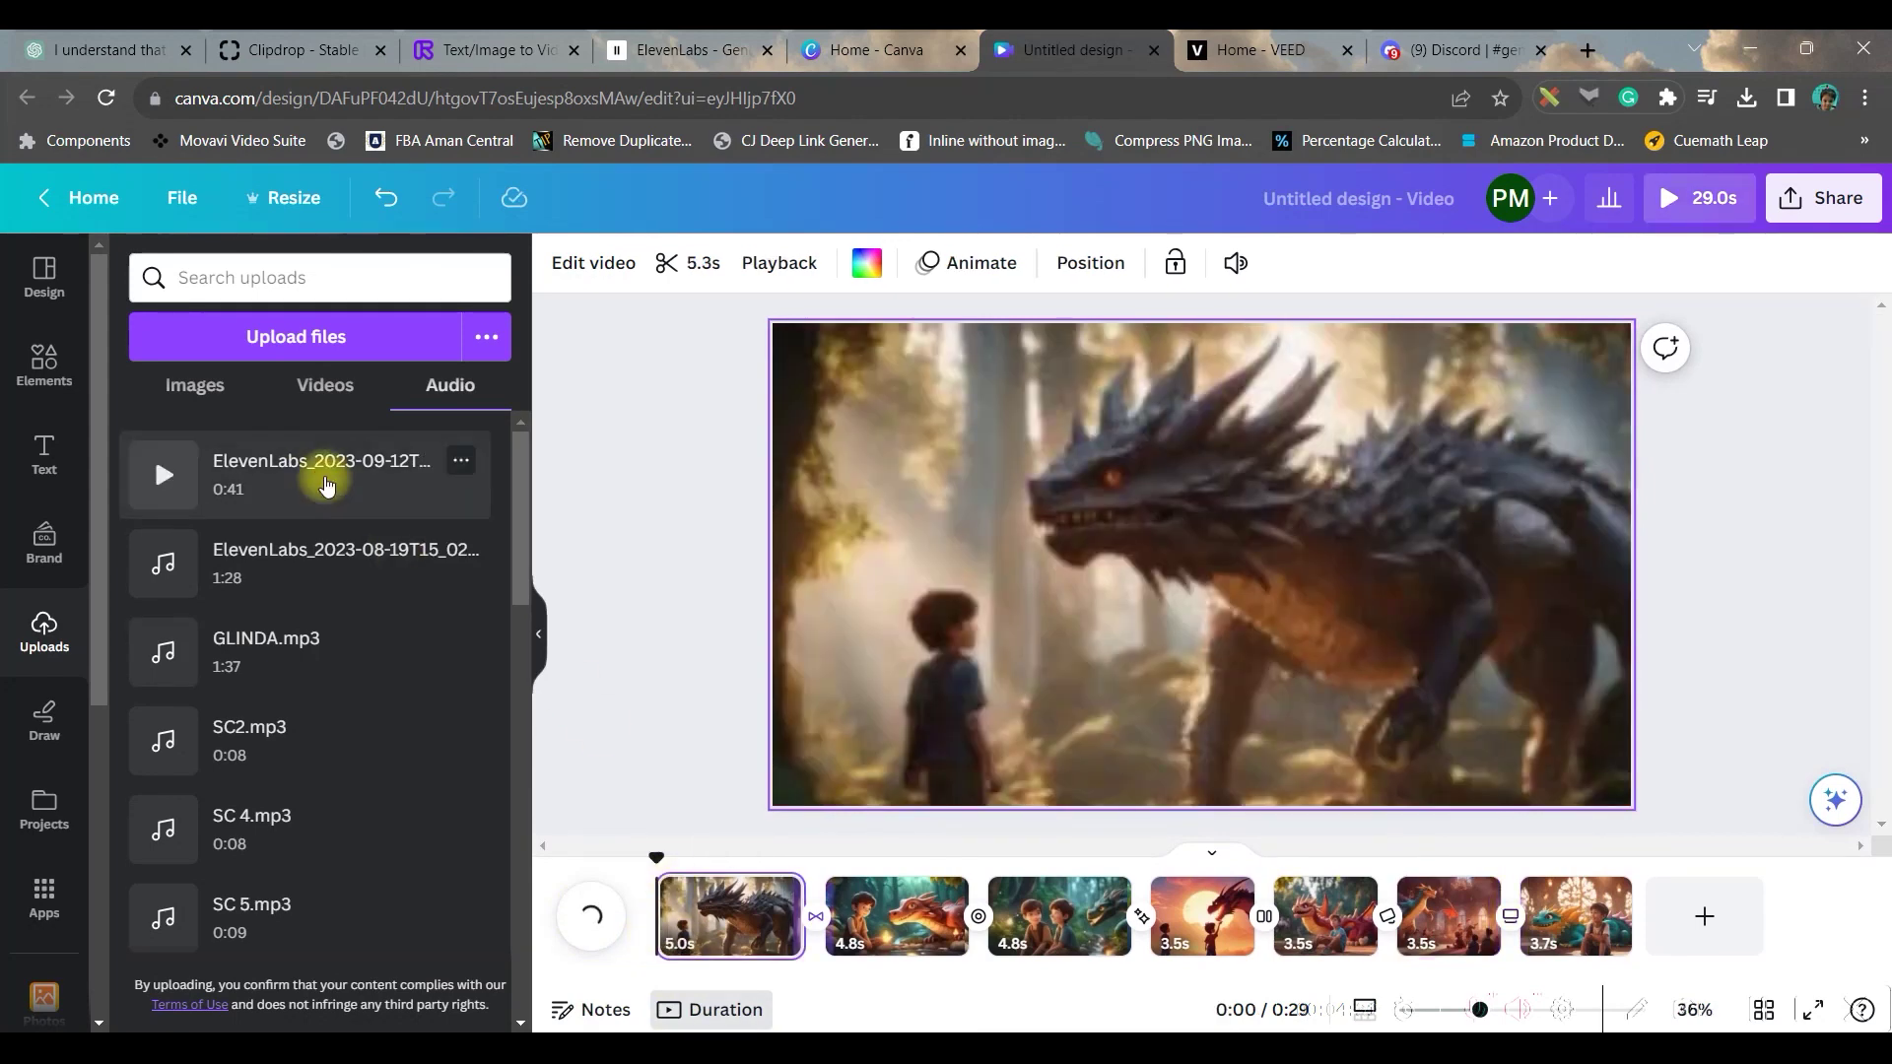
mouse_move(295, 473)
left_mouse_down()
mouse_move(591, 868)
mouse_move(668, 934)
left_mouse_up()
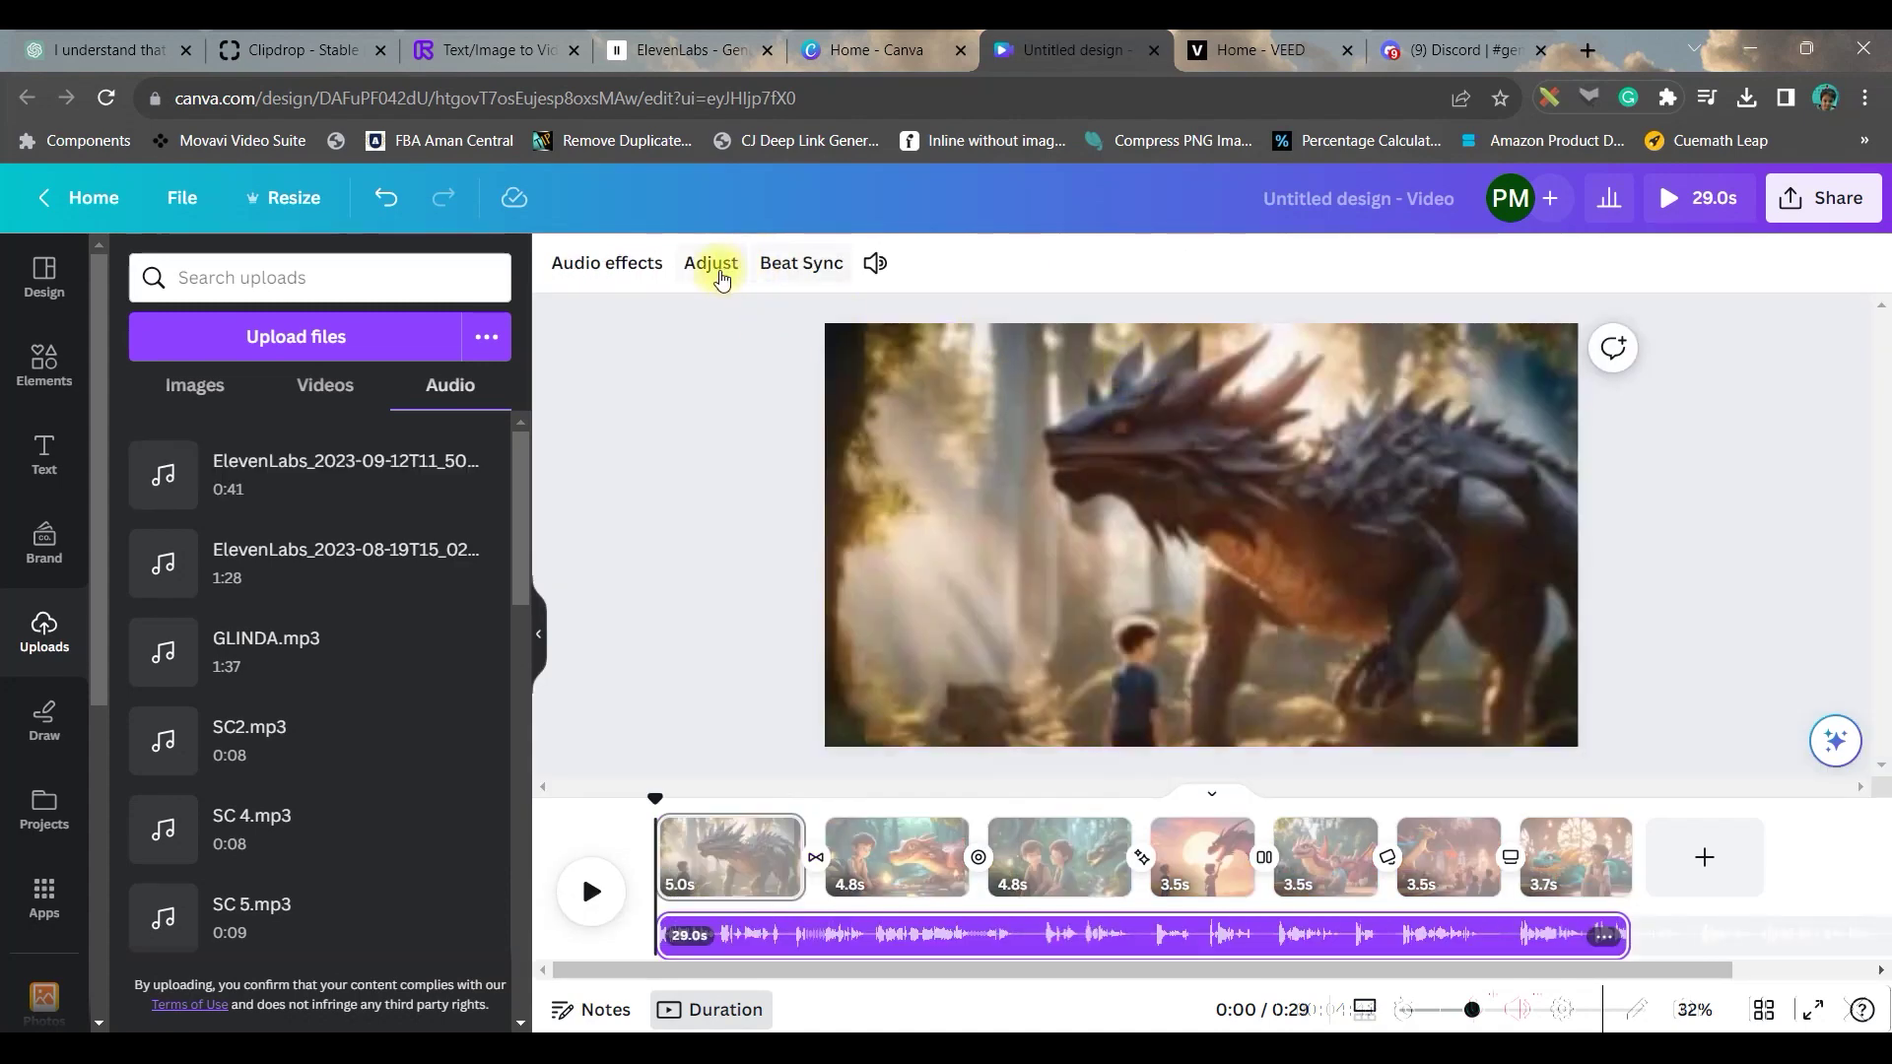
- Offset the narration start by about one second and raise its volume to 172
left_click(712, 268)
mouse_move(1550, 938)
left_mouse_down()
mouse_move(1518, 944)
mouse_move(1606, 950)
left_mouse_up()
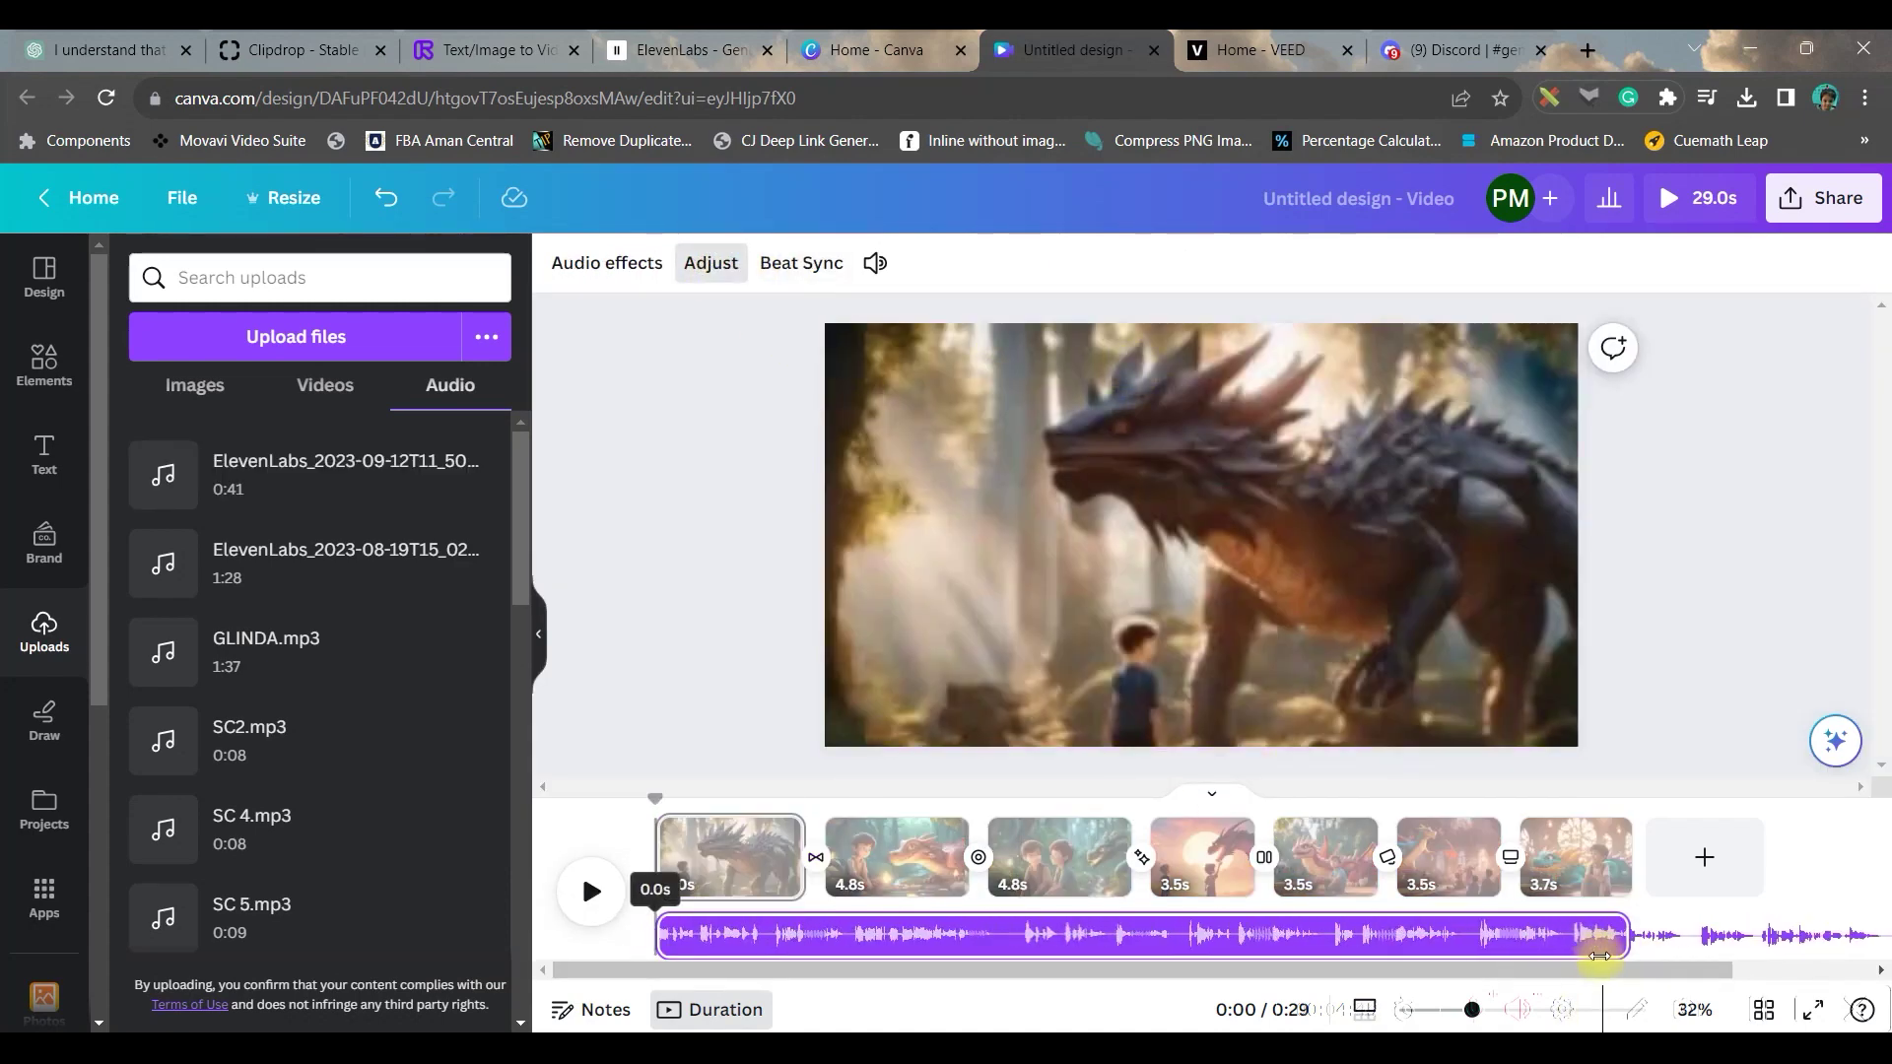
left_click(605, 258)
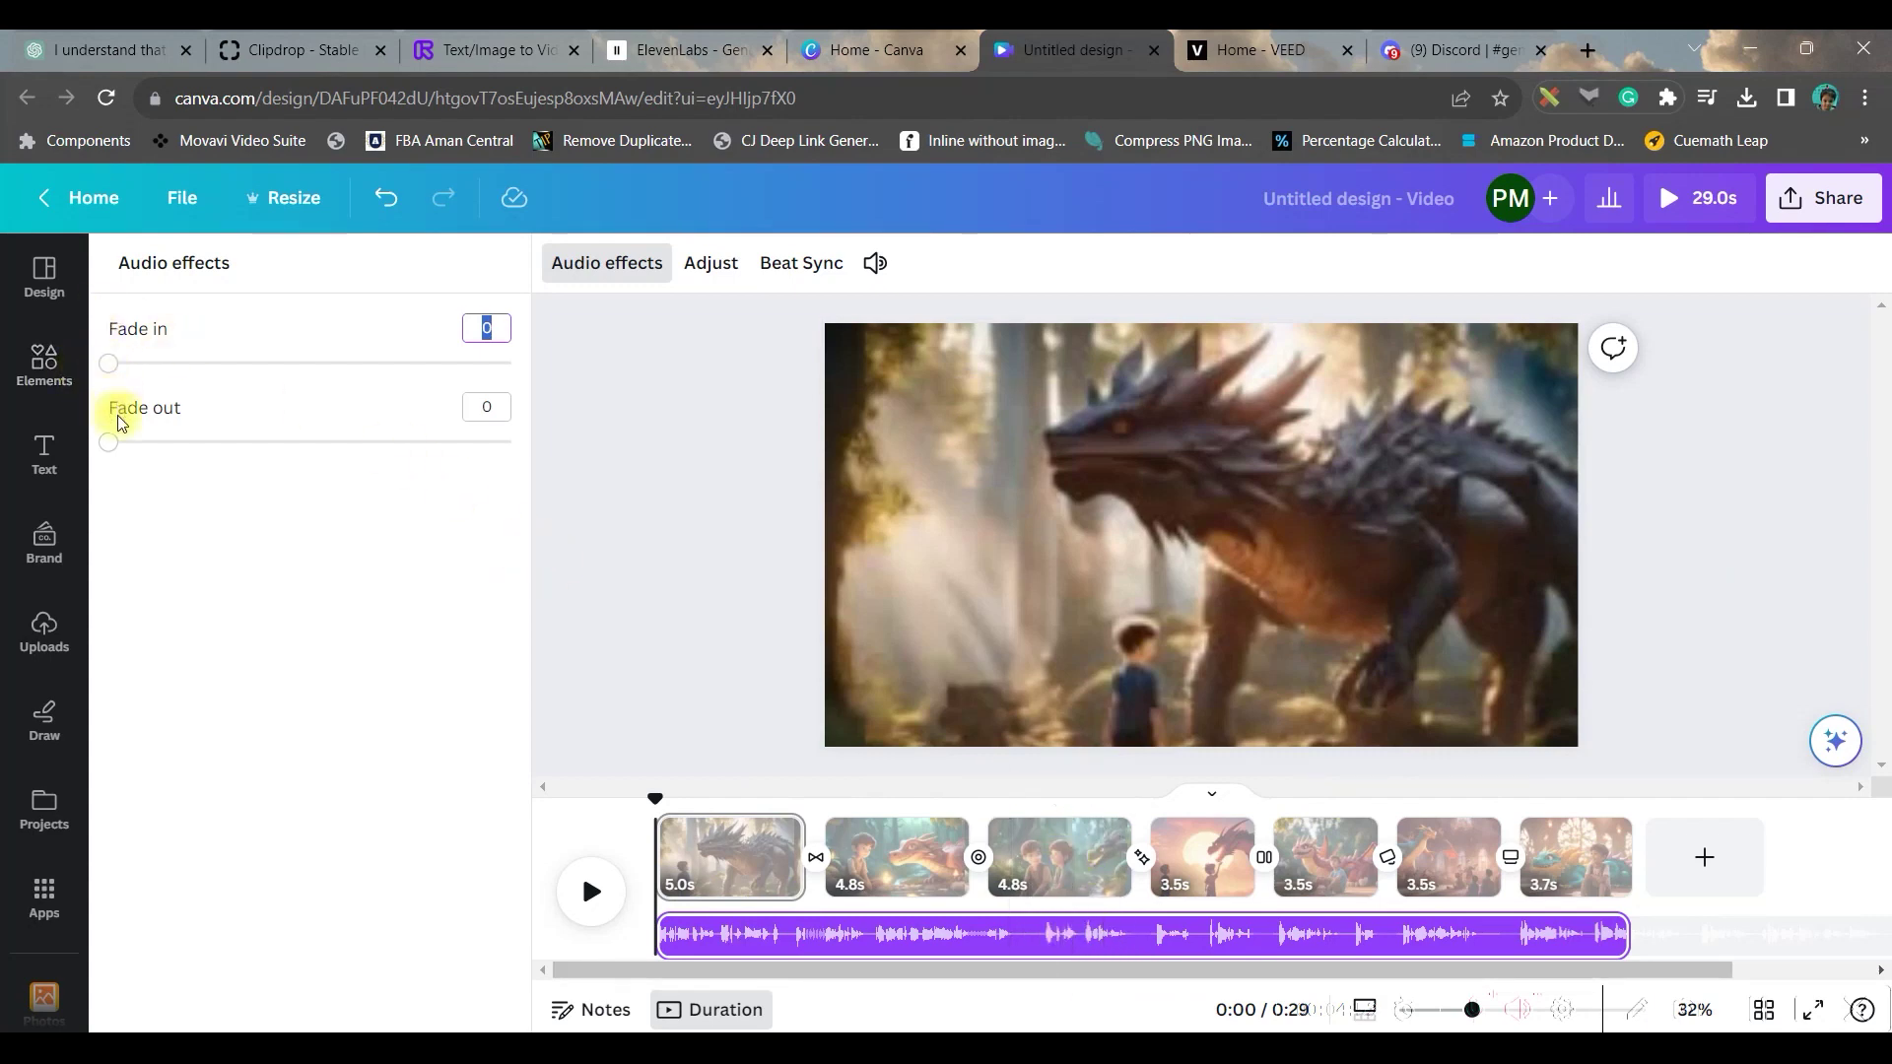
left_click(875, 266)
mouse_move(977, 398)
left_mouse_down()
mouse_move(1170, 423)
mouse_move(1045, 437)
left_mouse_up()
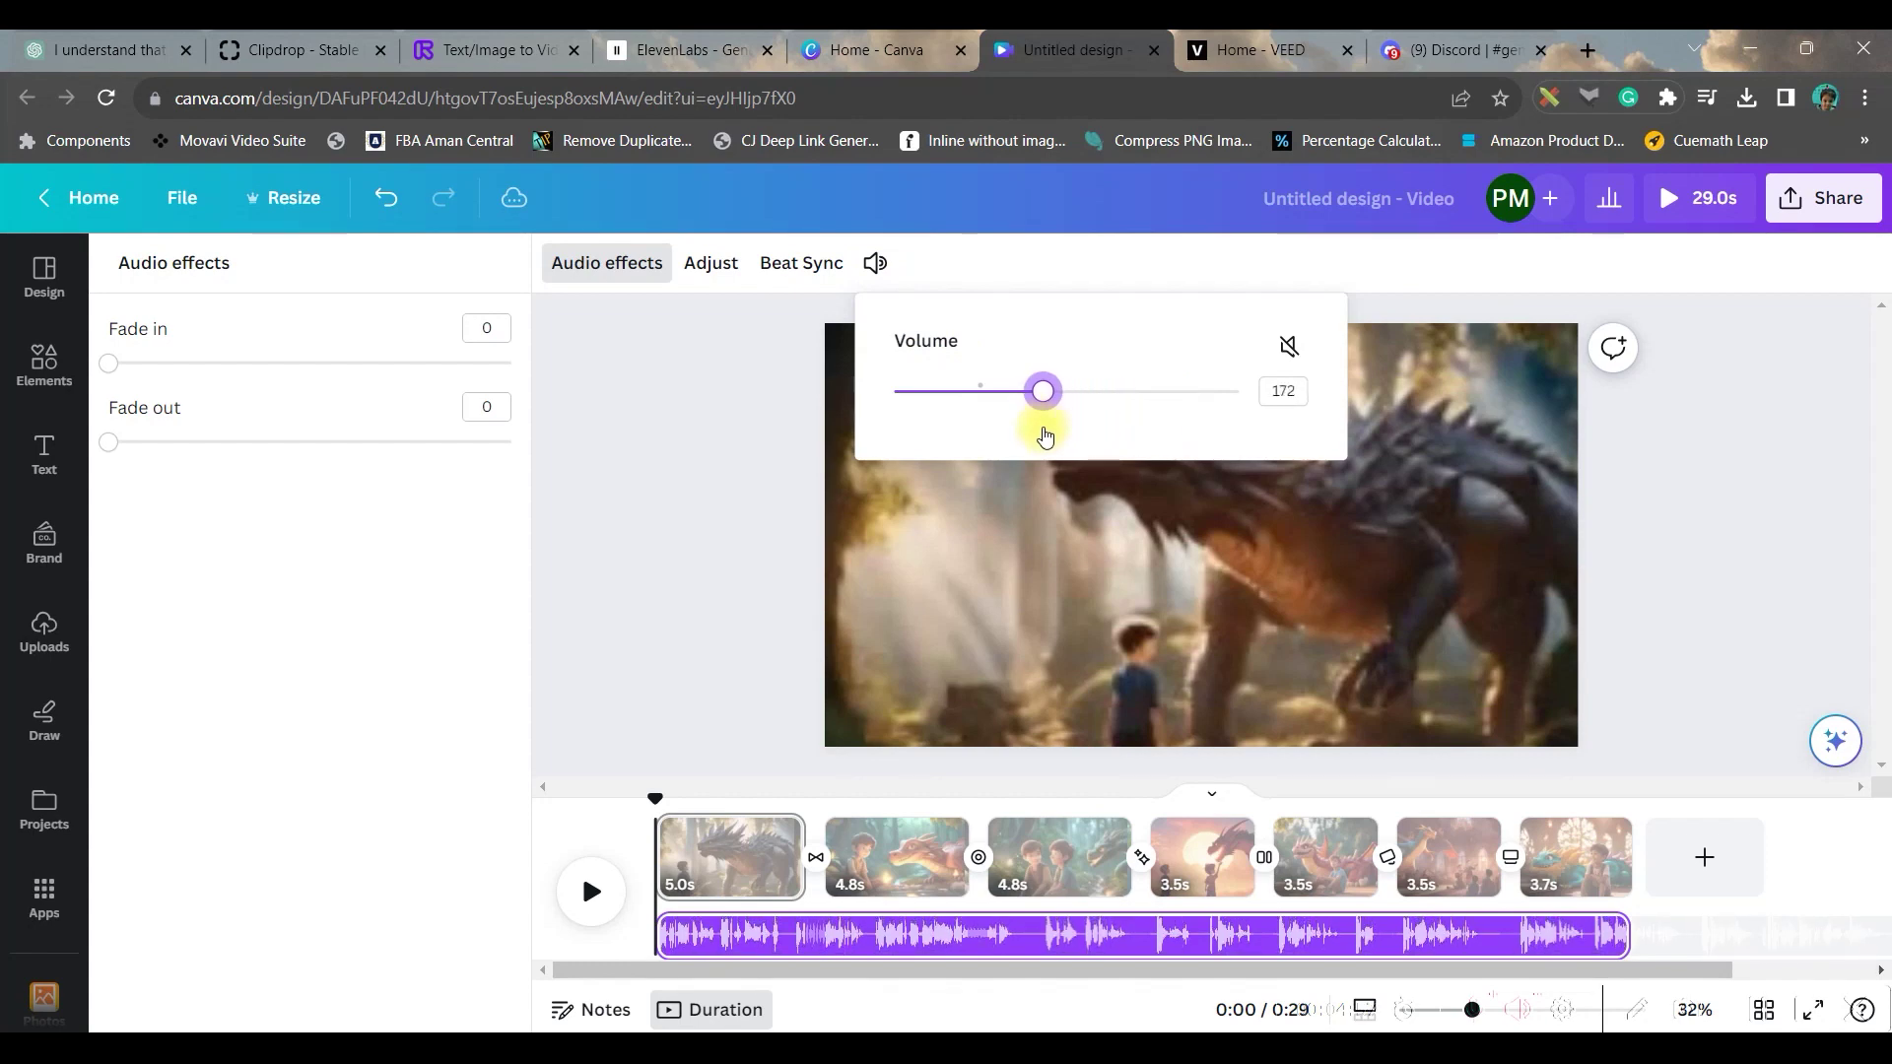
scroll(8, 772, "down", 3)
- Browse Canva's Audio library through its stock music genres, then deselect the narration track
left_click(42, 724)
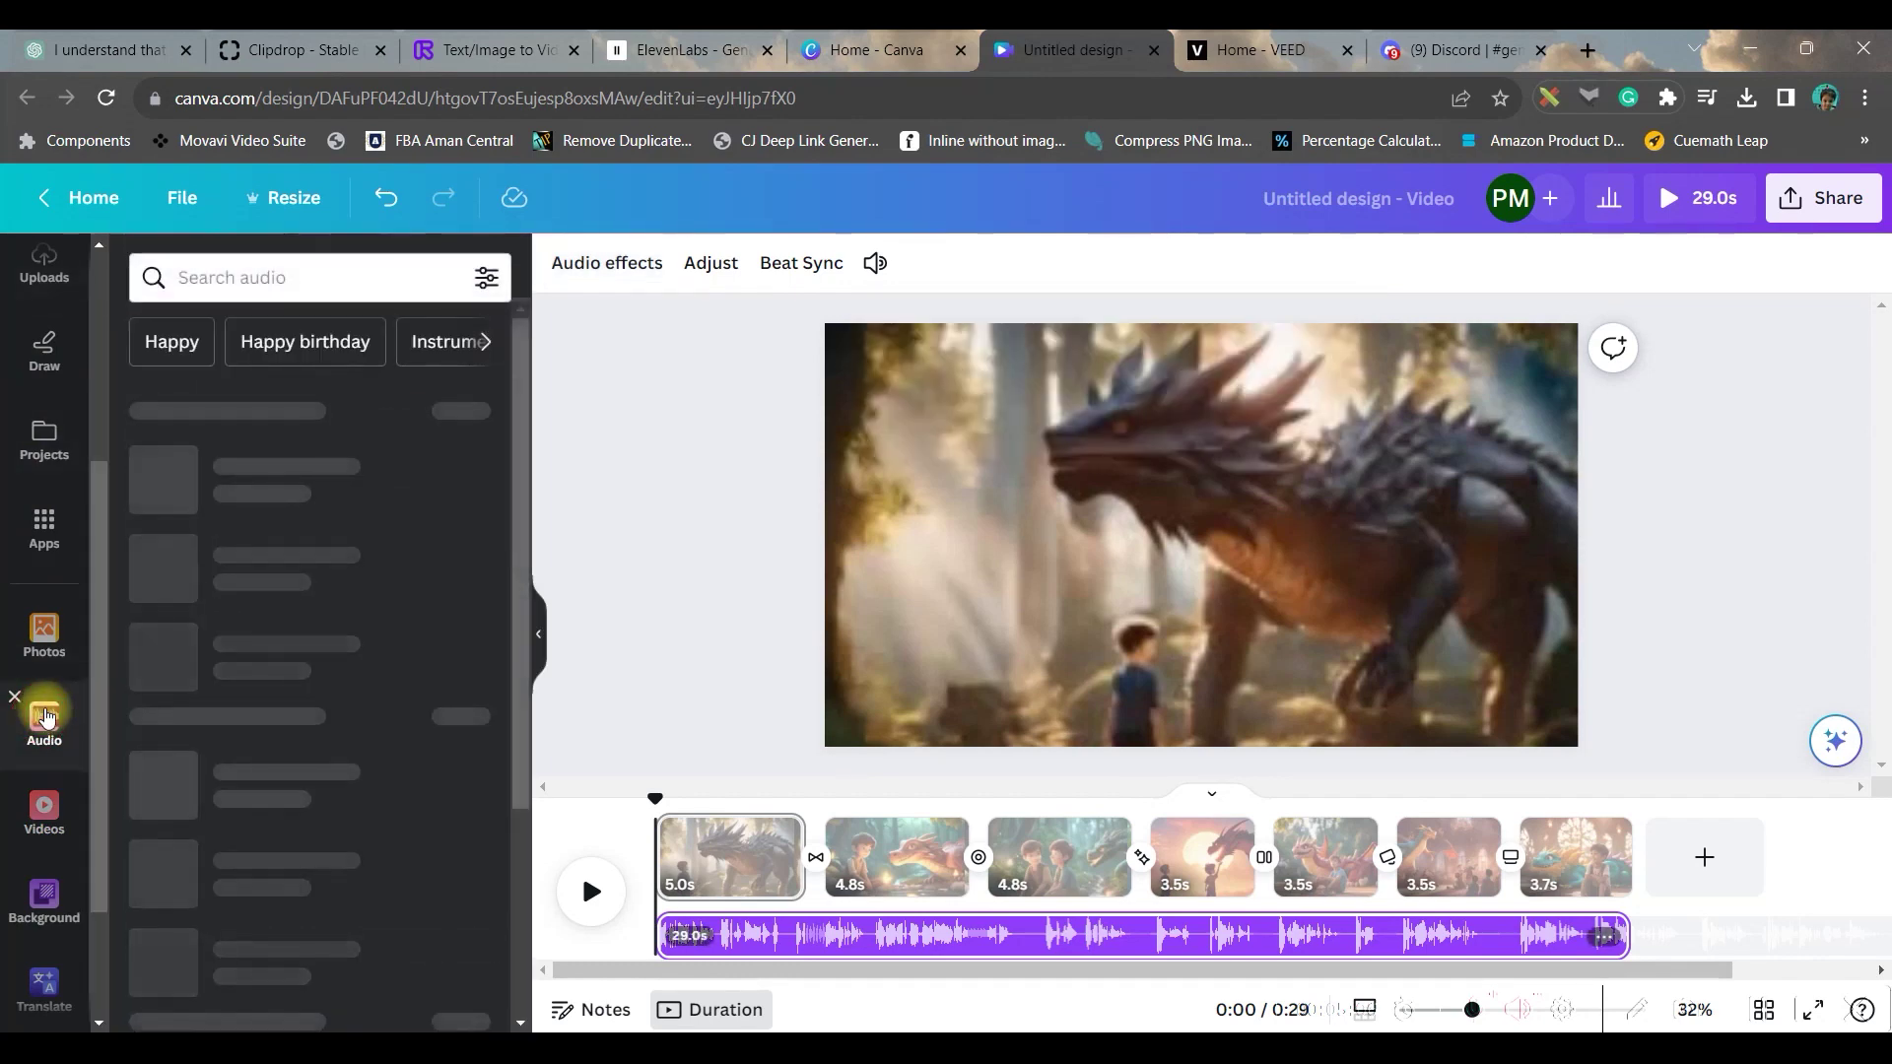
scroll(281, 761, "down", 3)
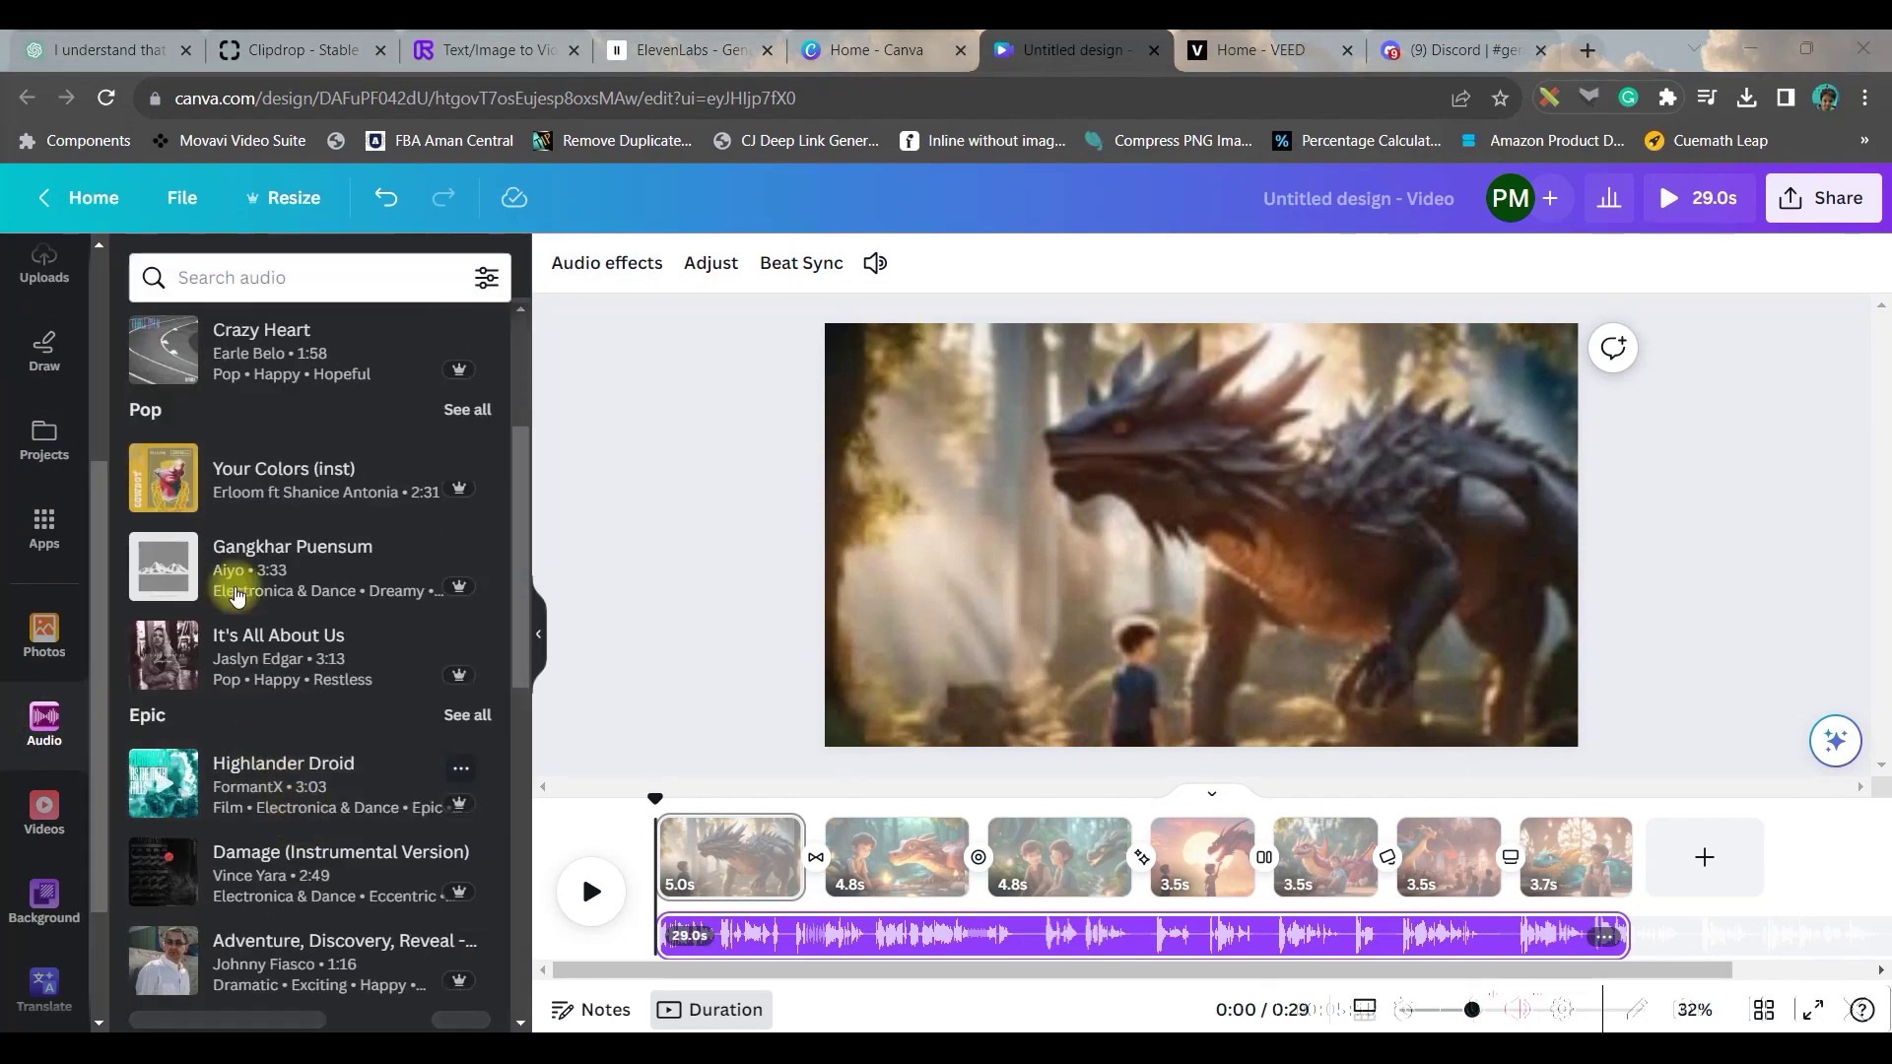
scroll(276, 788, "down", 6)
scroll(304, 838, "down", 3)
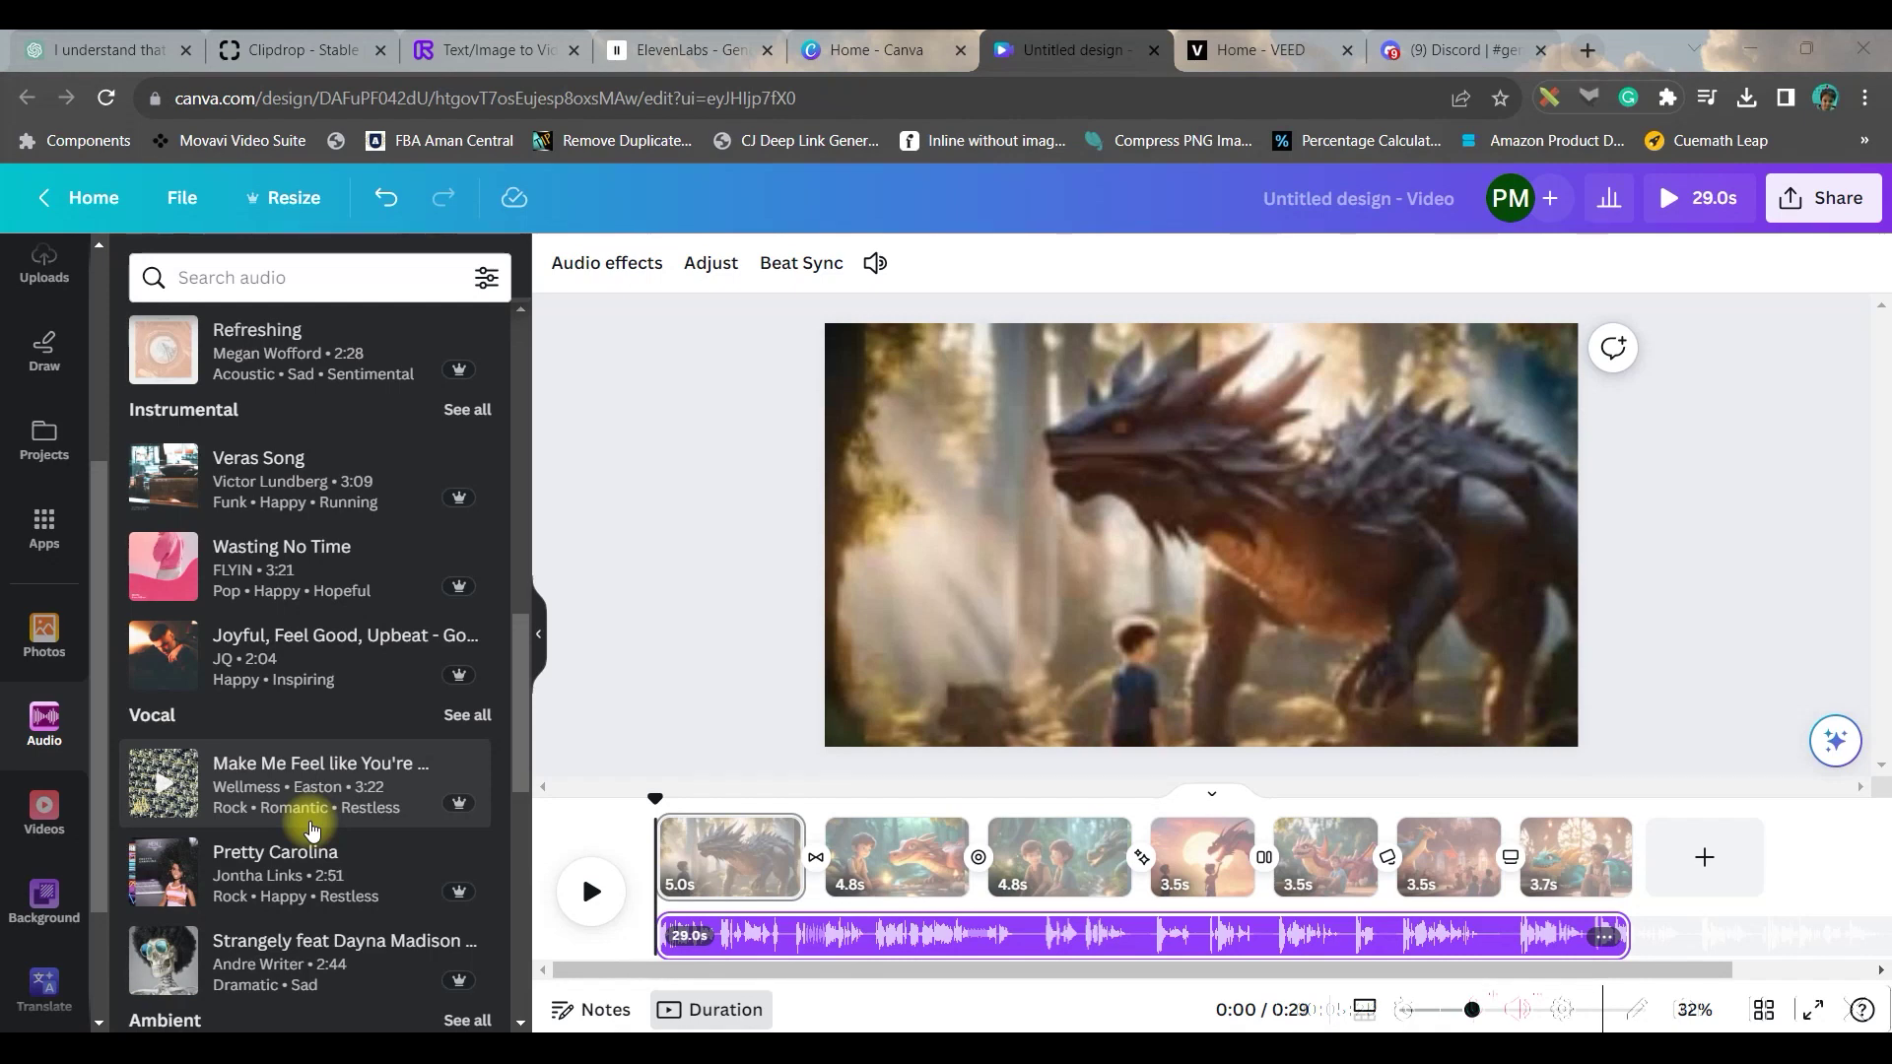
left_click(739, 433)
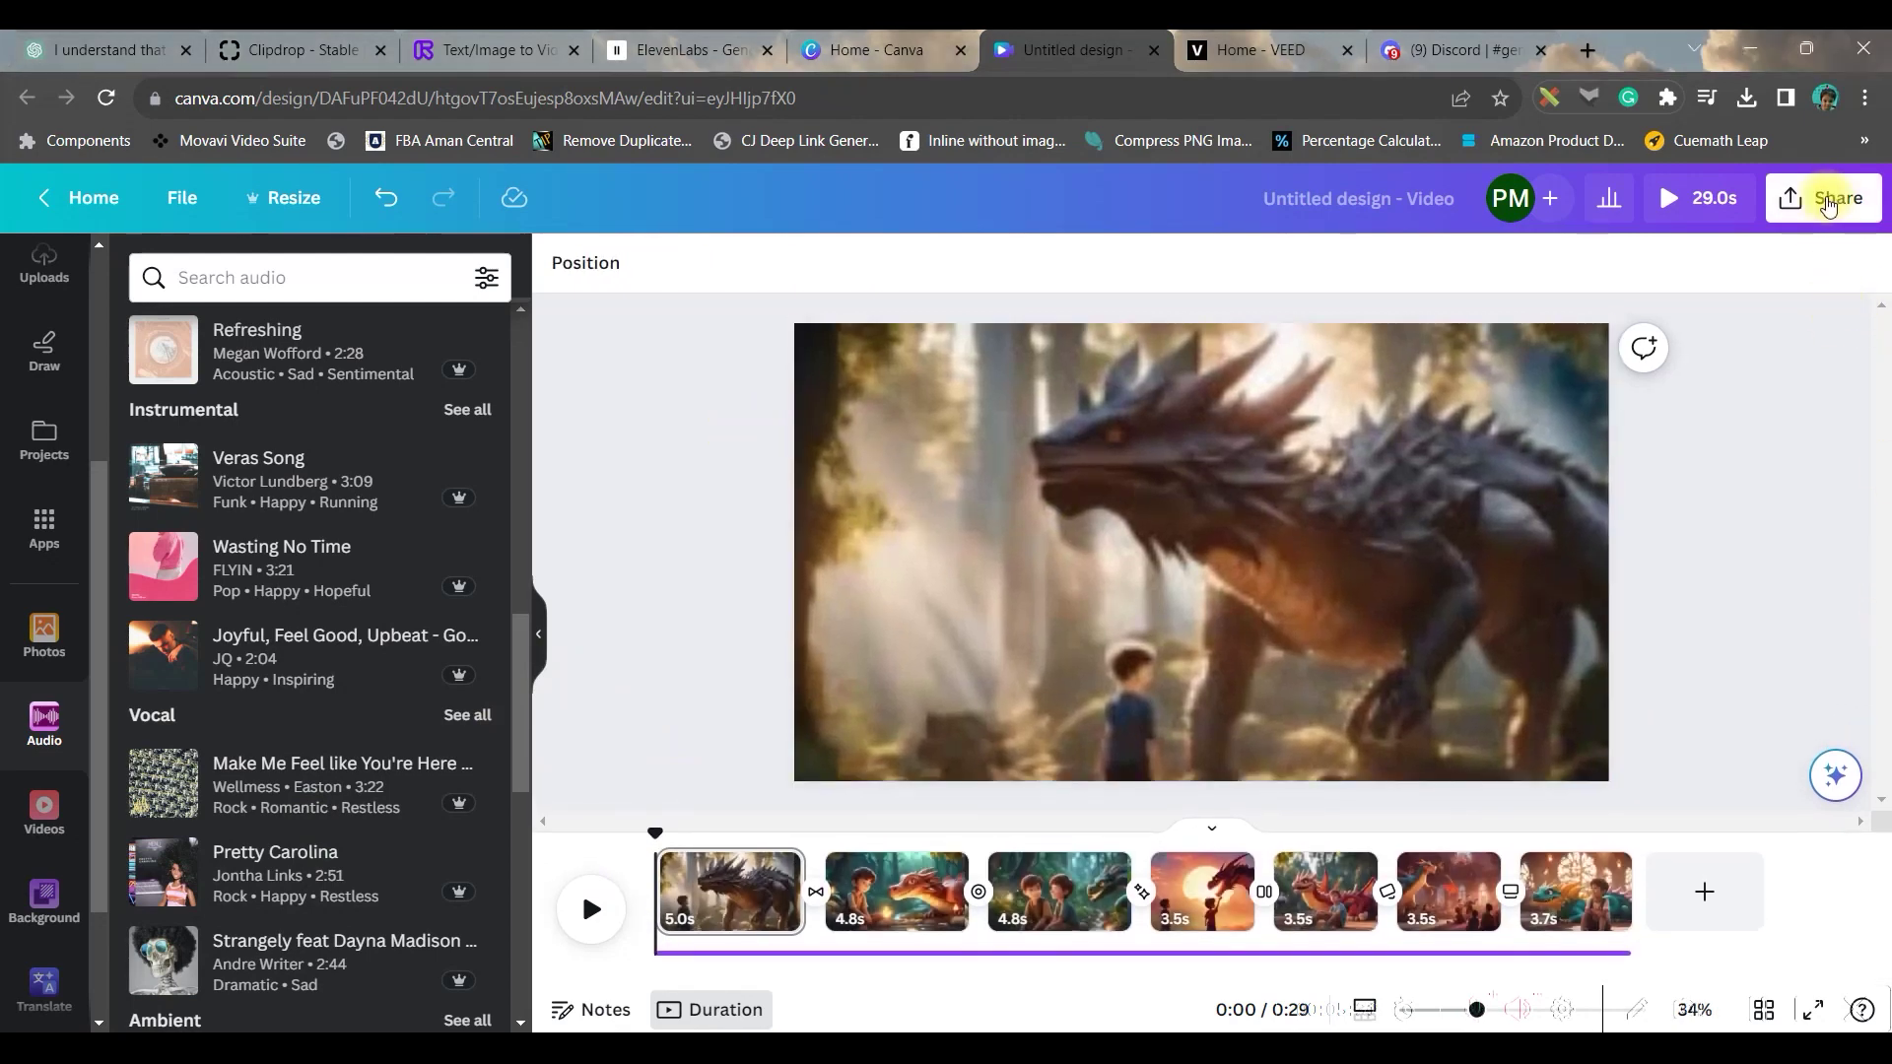
- Download the Canva video as a 1080p MP4 with all seven pages included
left_click(1827, 202)
left_click(1510, 814)
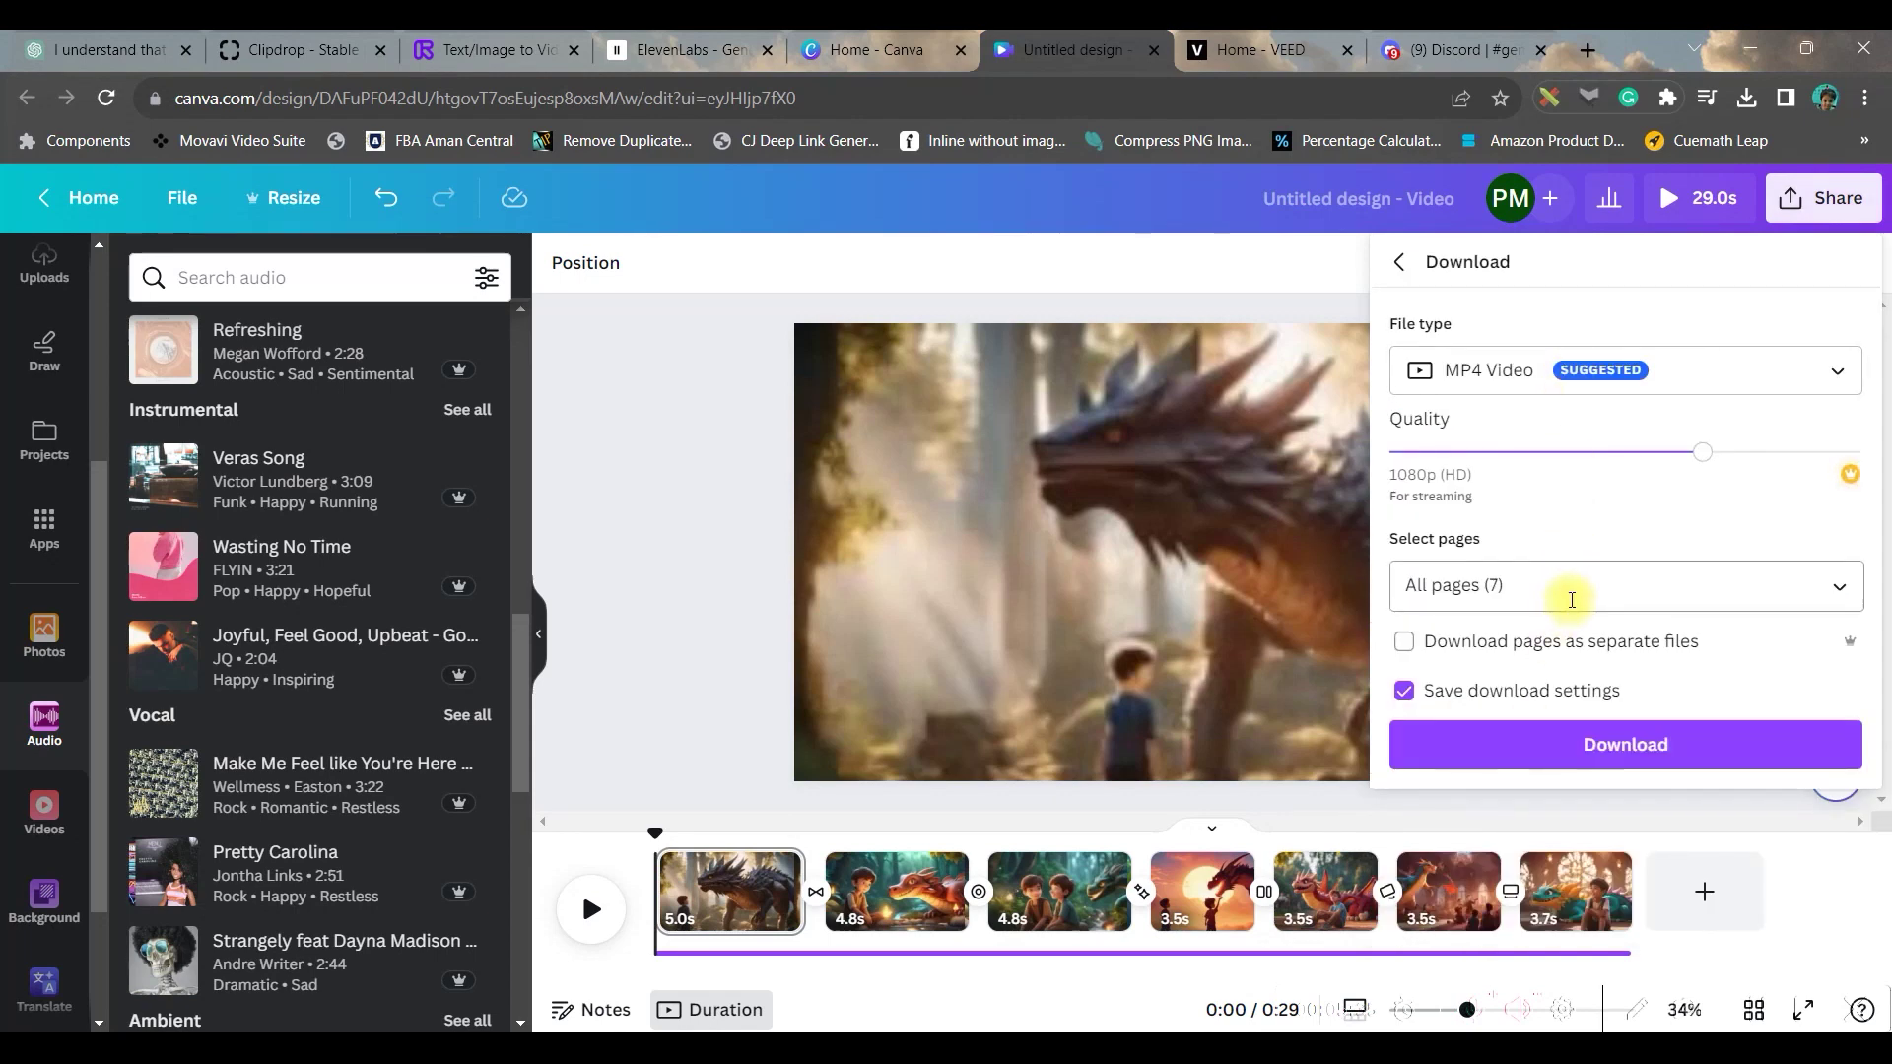
left_click(1858, 601)
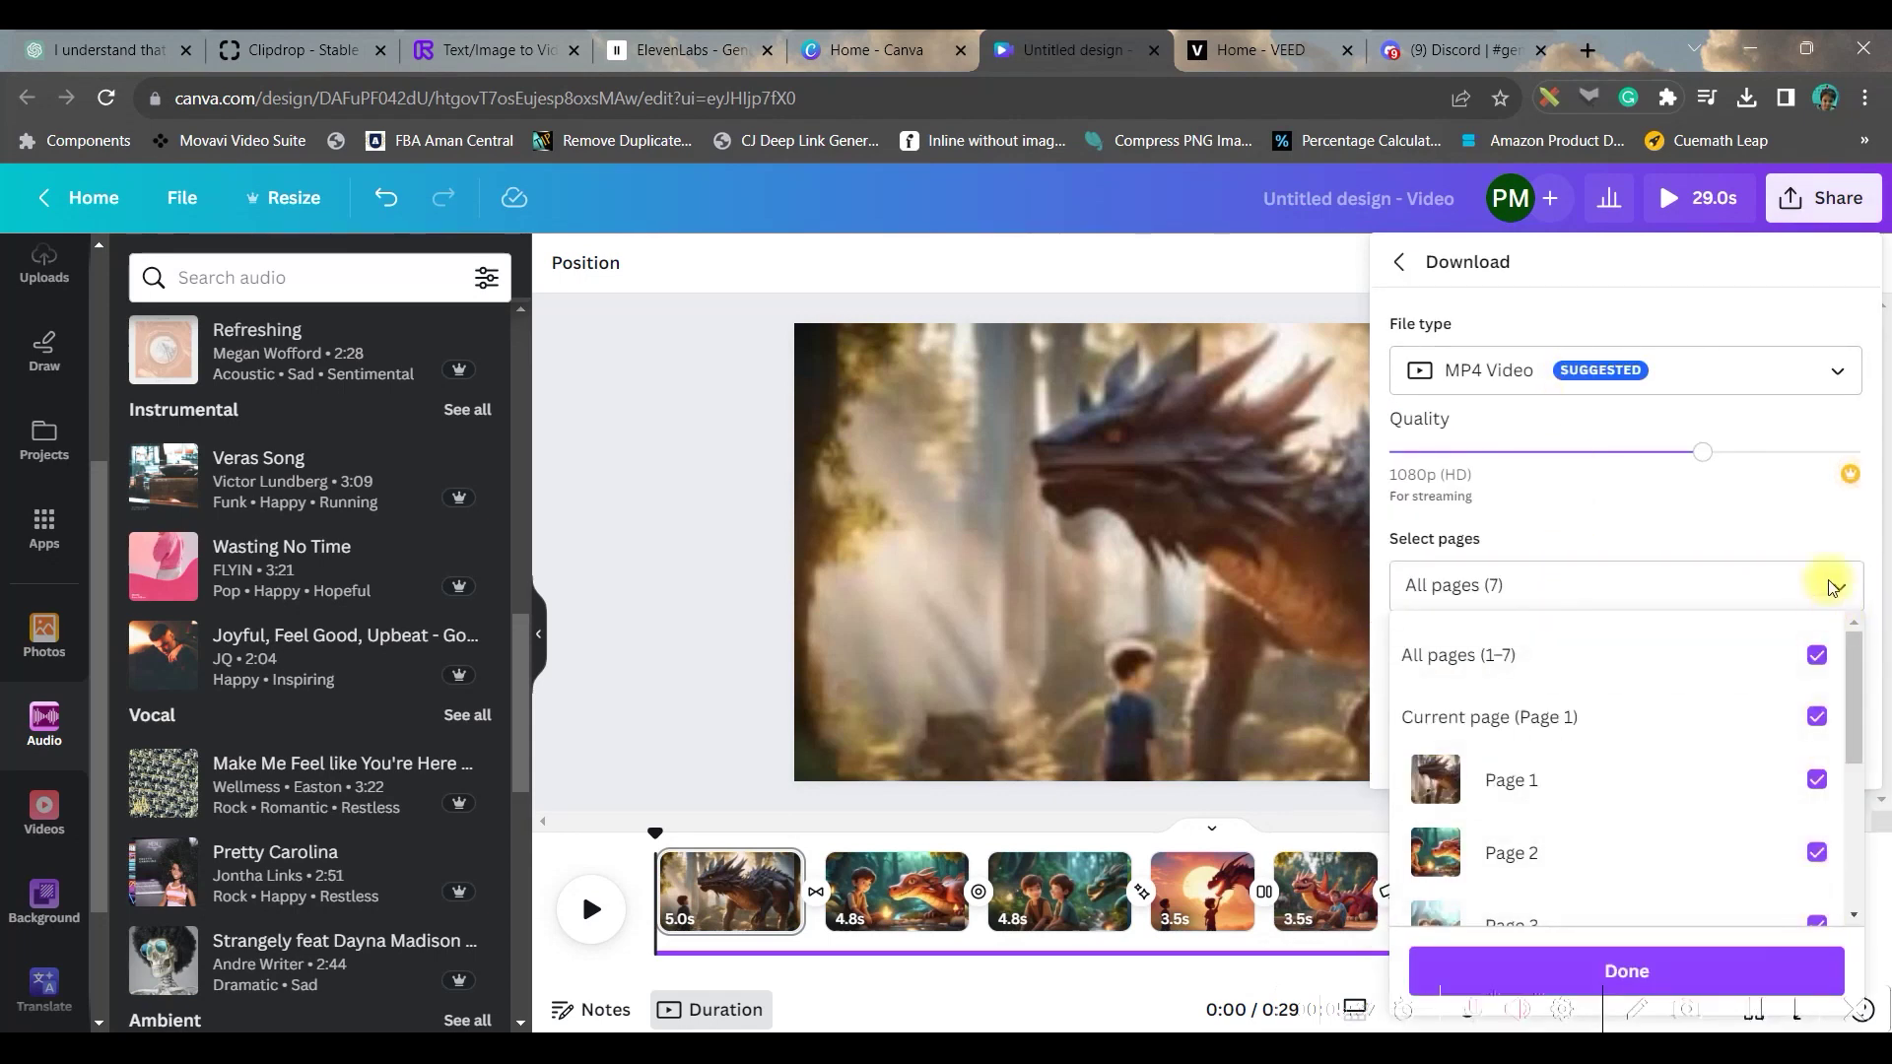
left_click(1774, 948)
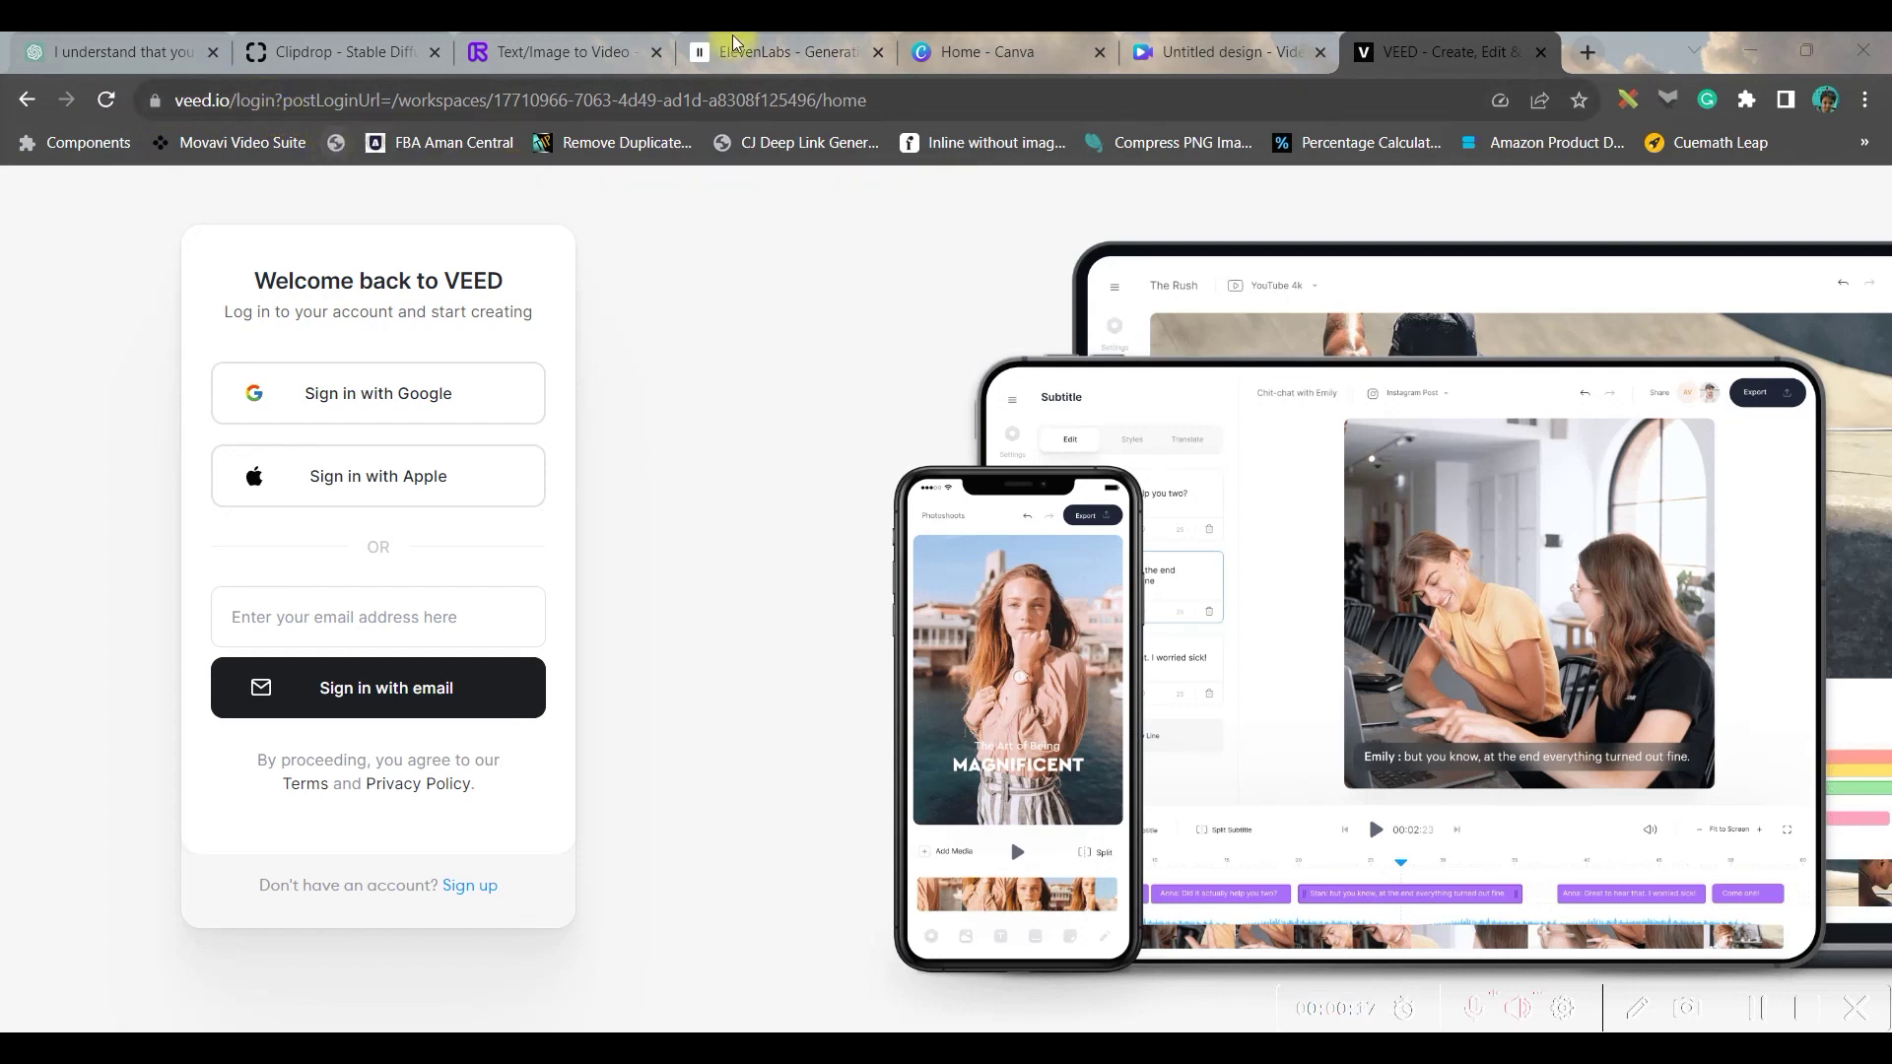
- Sign in to VEED with Google and upload the video from the Disney style cartoon folder
left_click(362, 398)
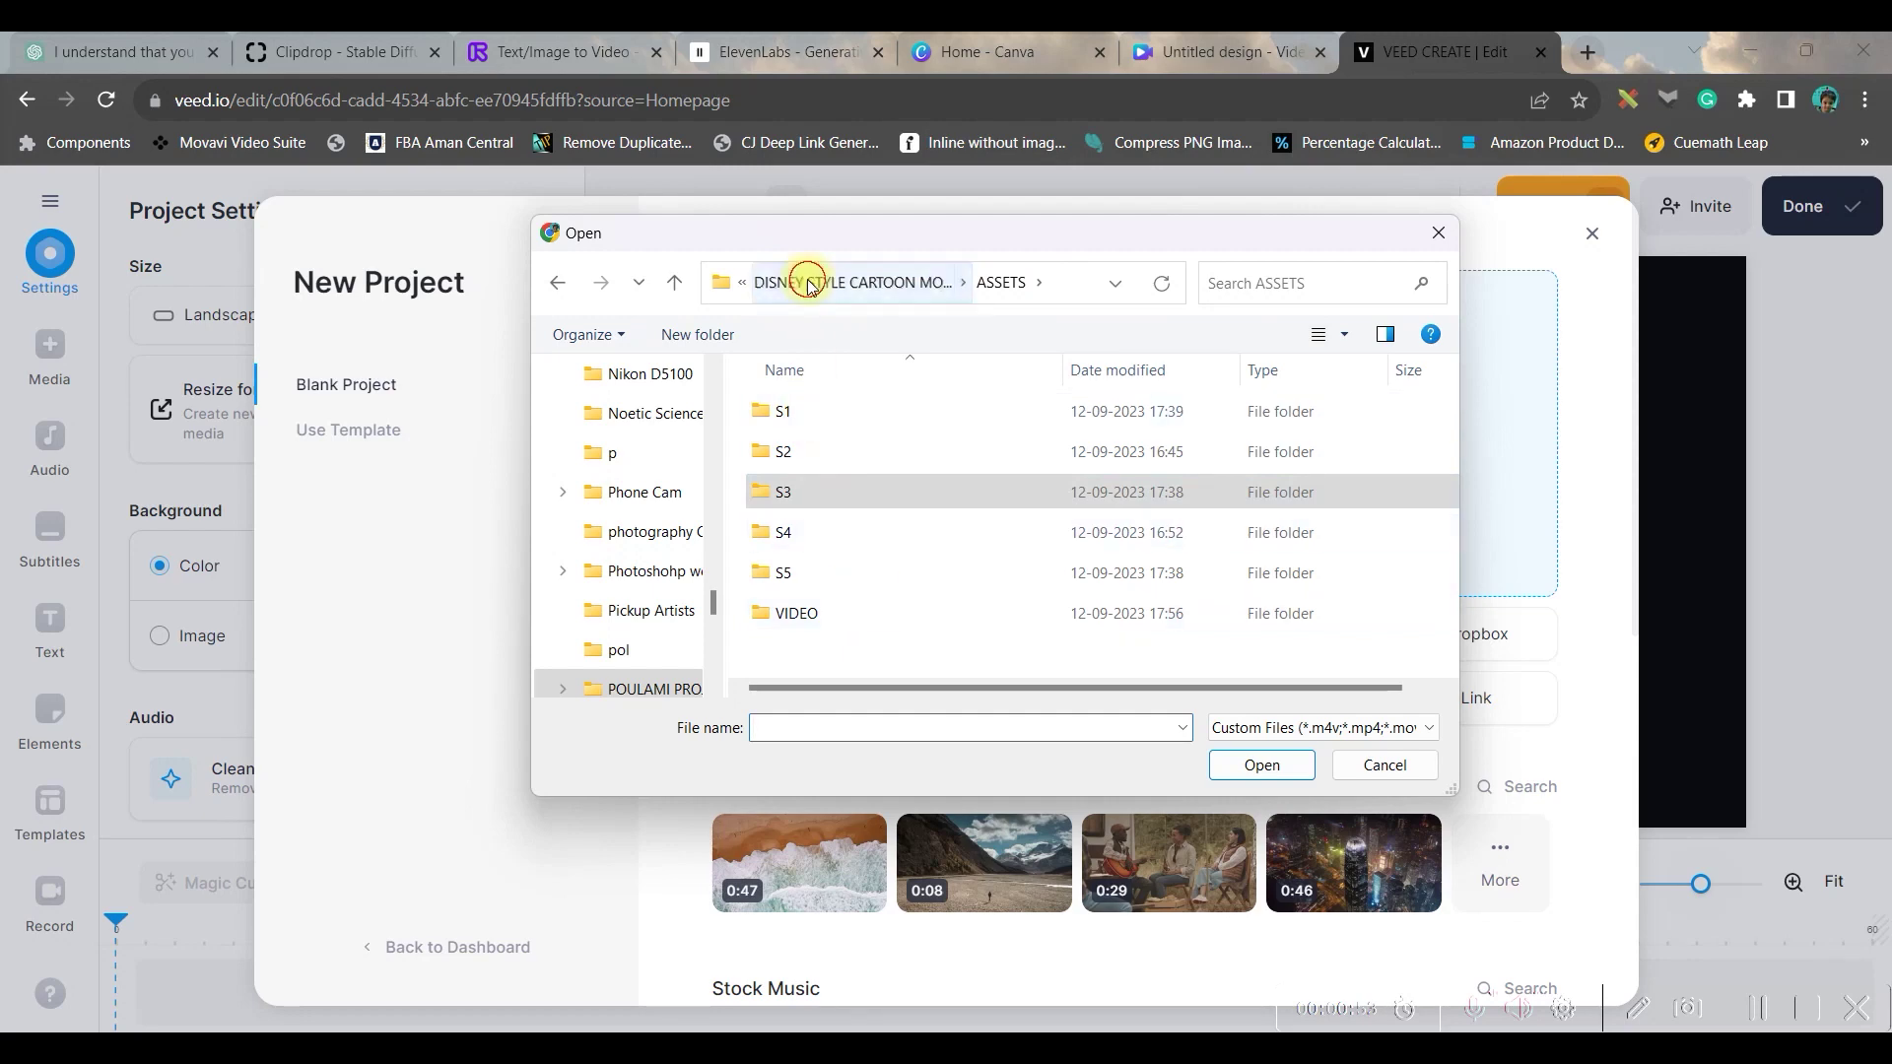
left_click(808, 284)
double_click(801, 450)
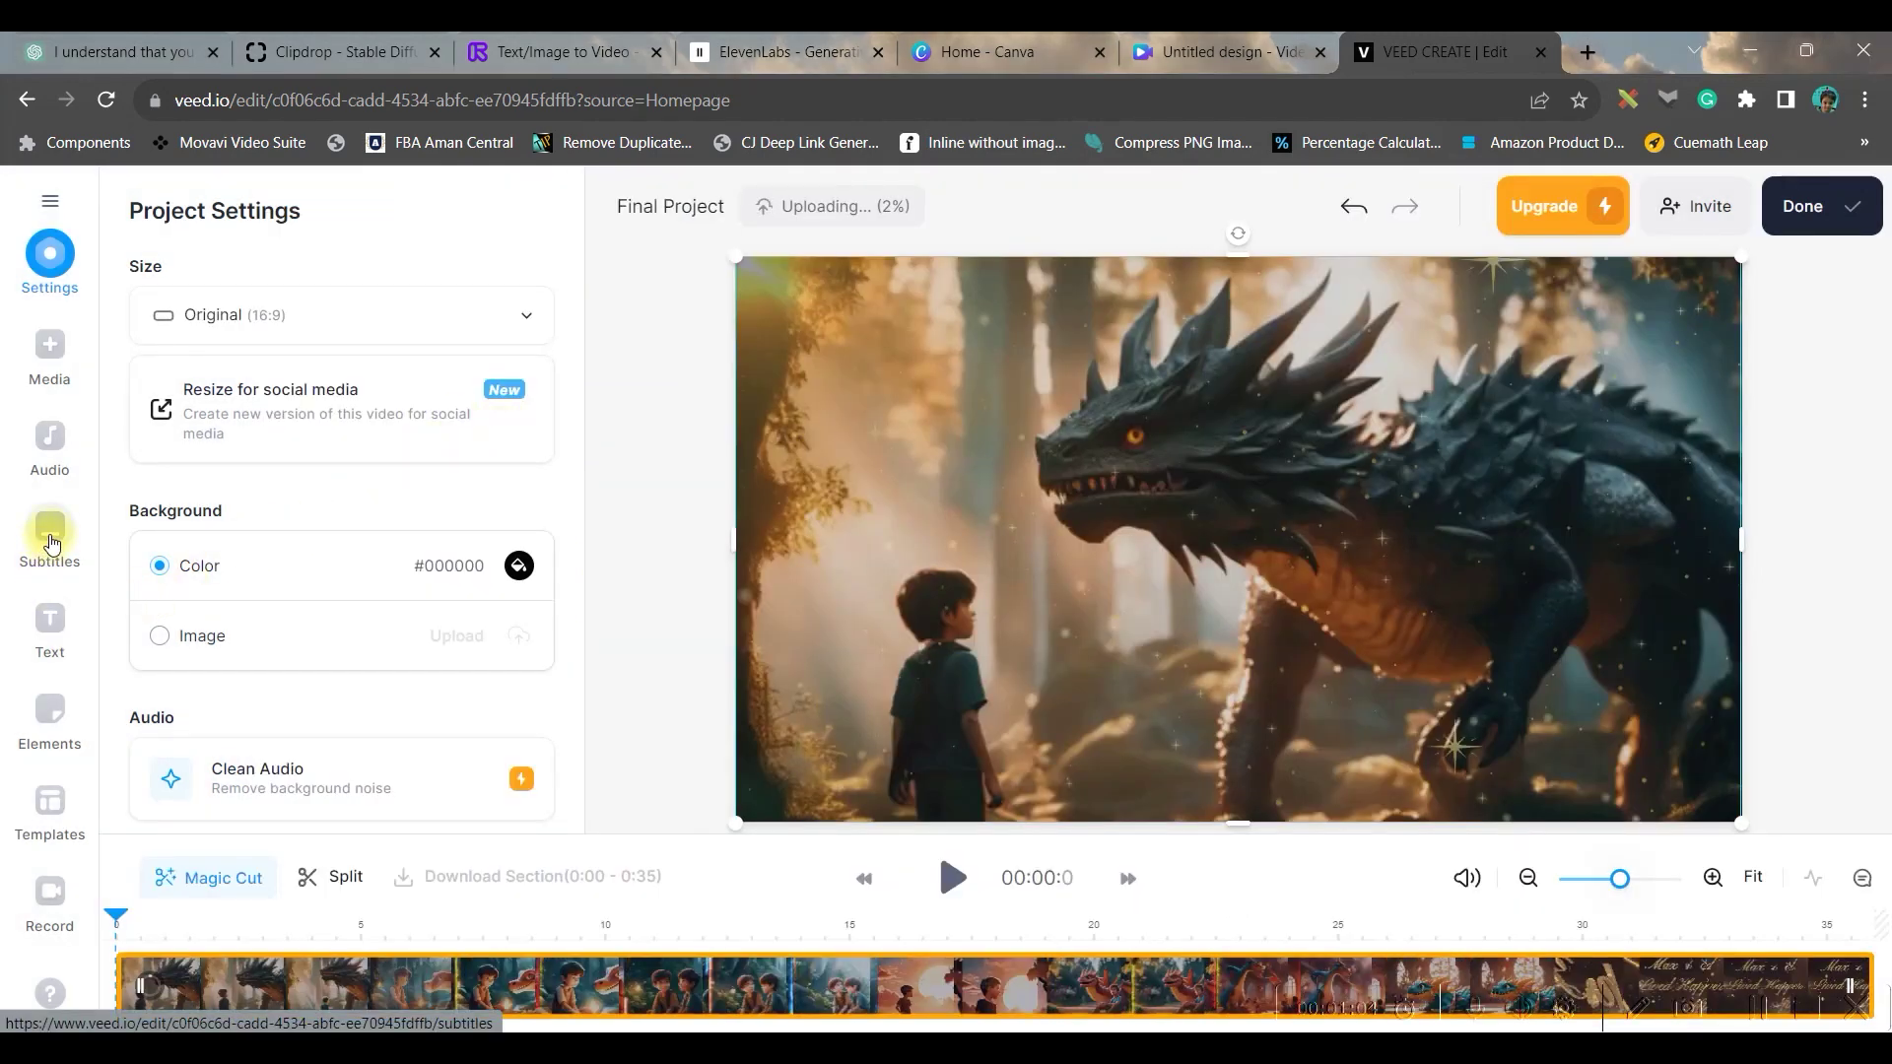
- Create Auto Subtitles for the dragon video with English as the spoken language
left_click(51, 543)
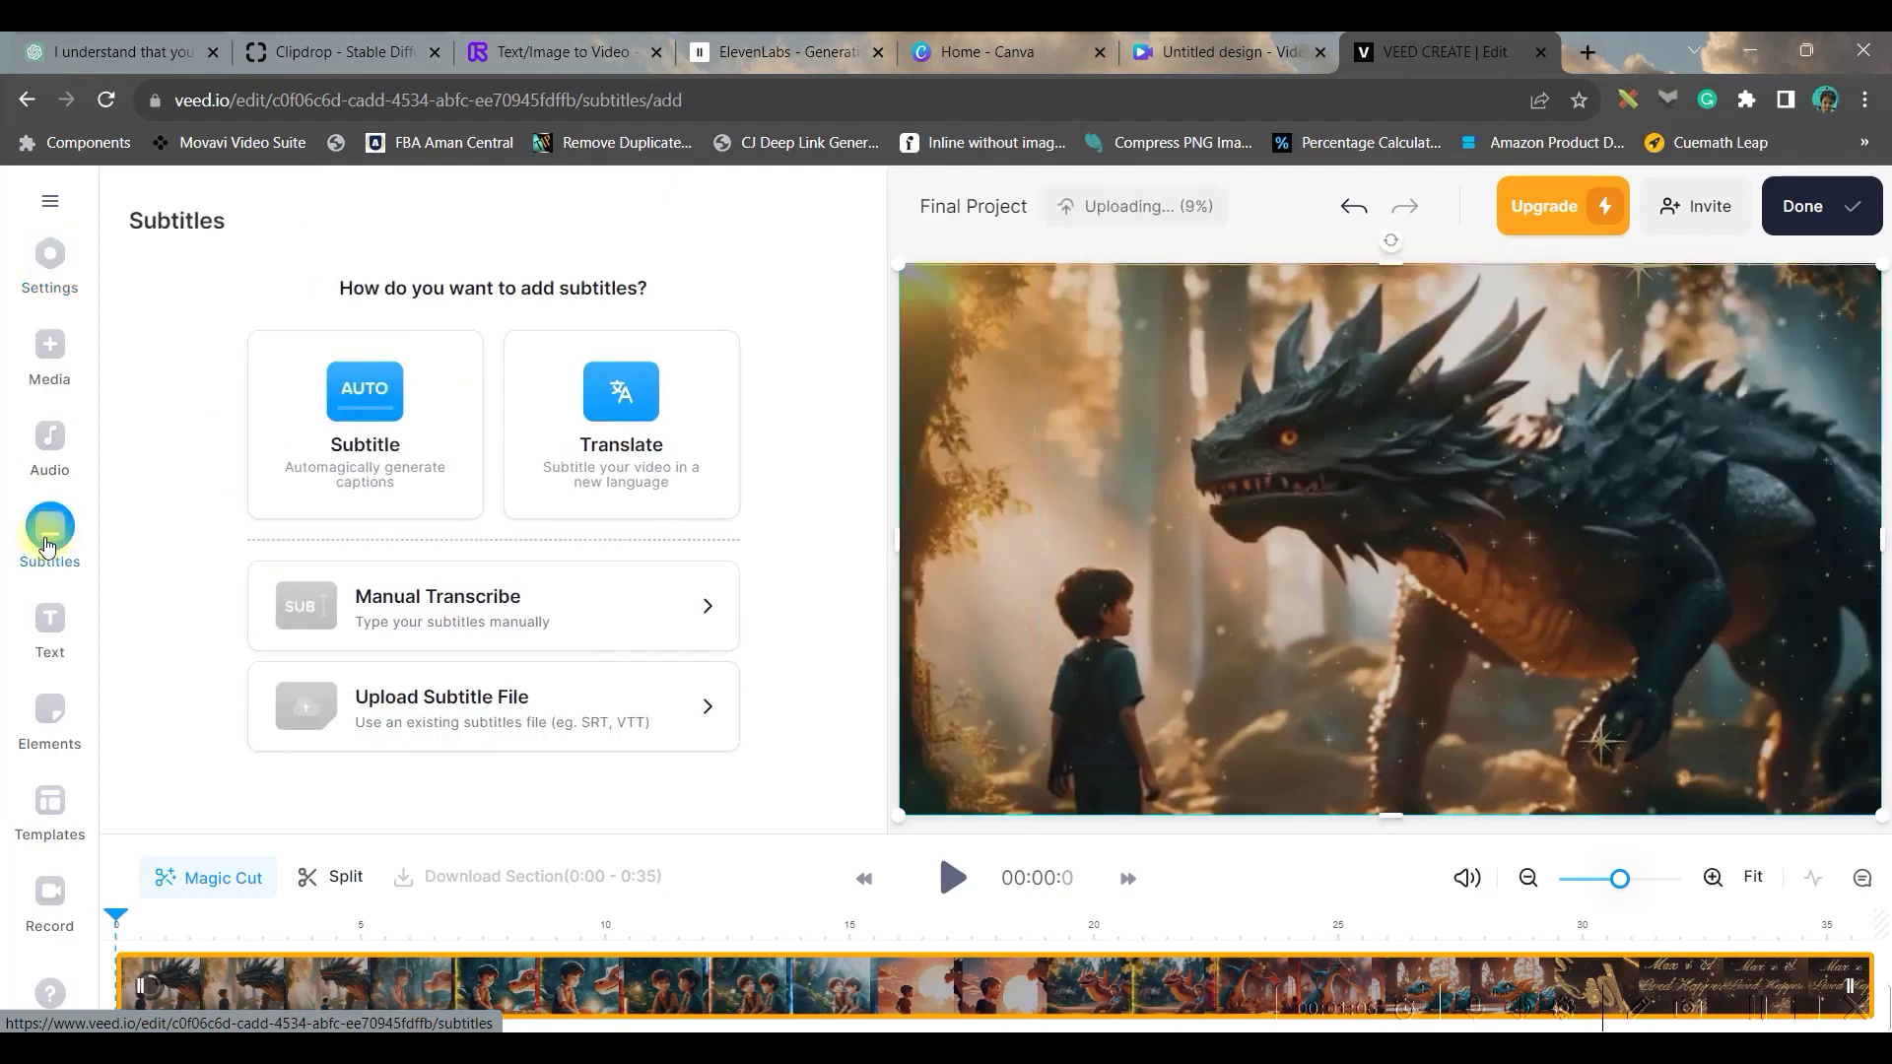
left_click(375, 402)
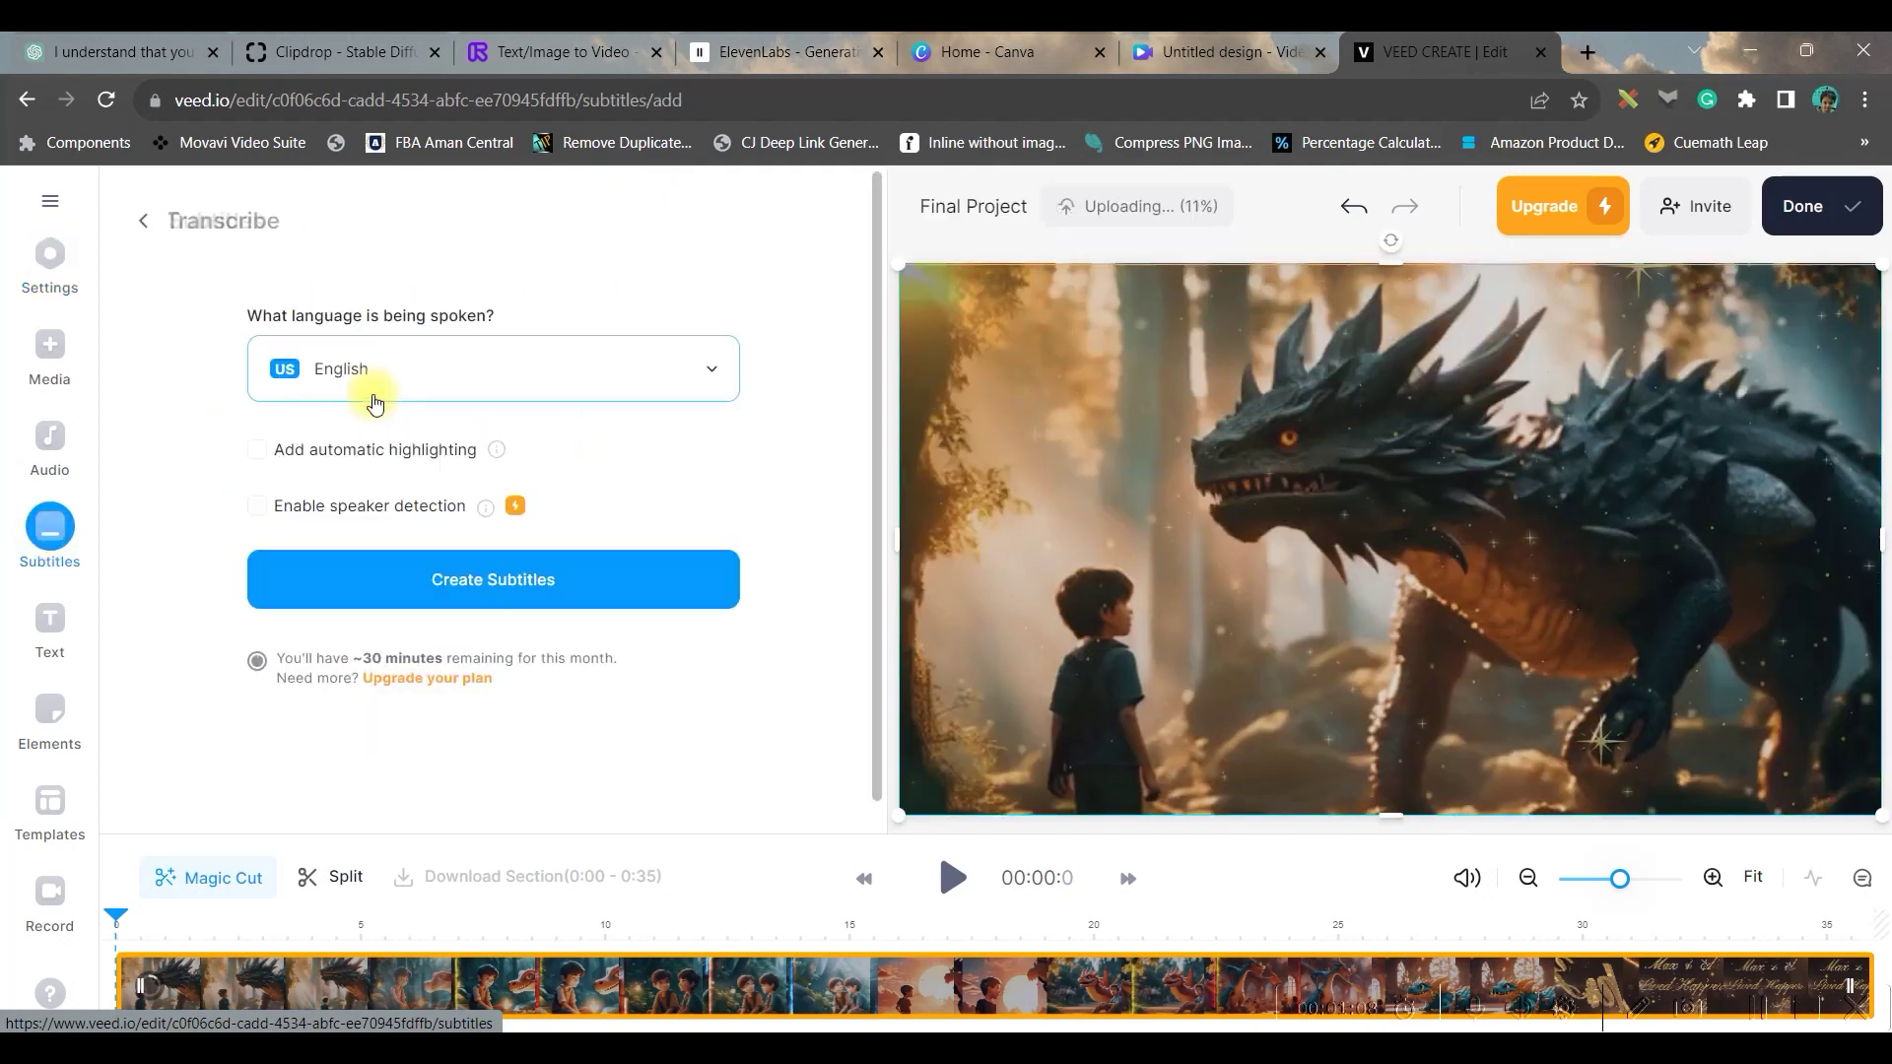
left_click(596, 371)
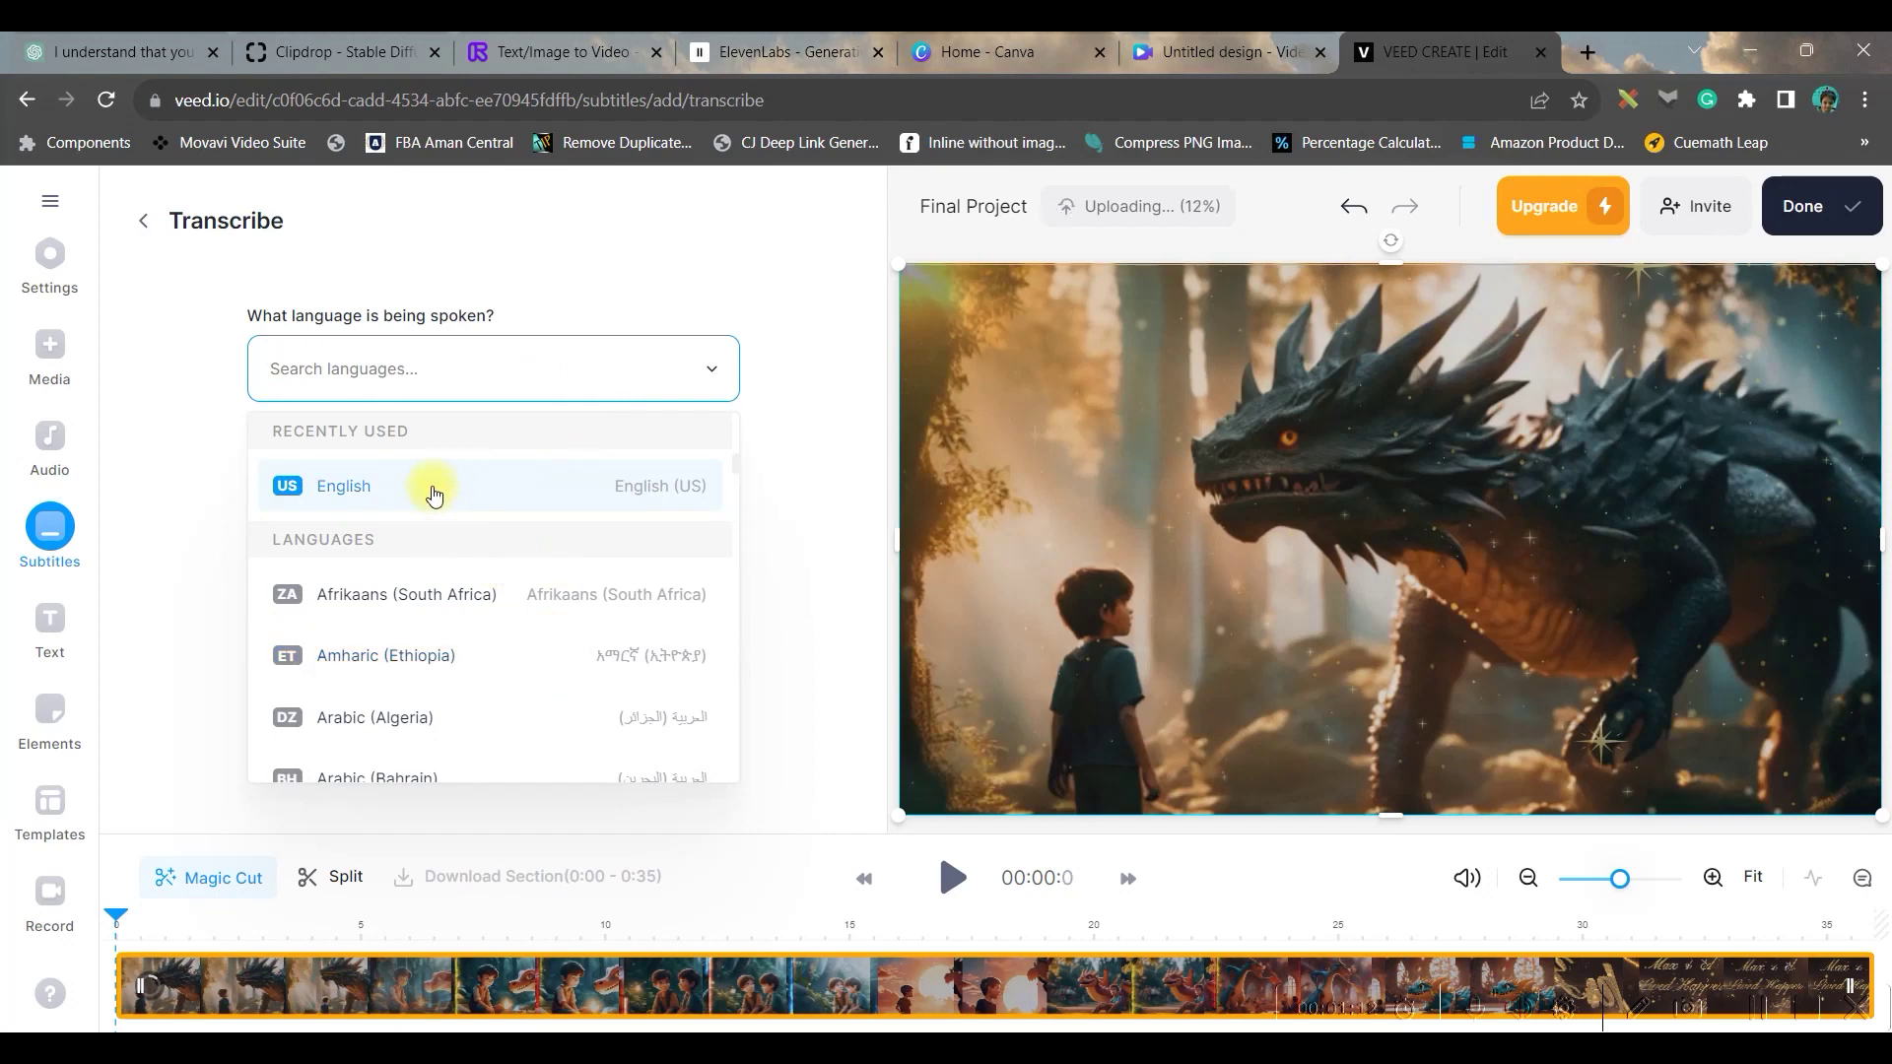
left_click(434, 489)
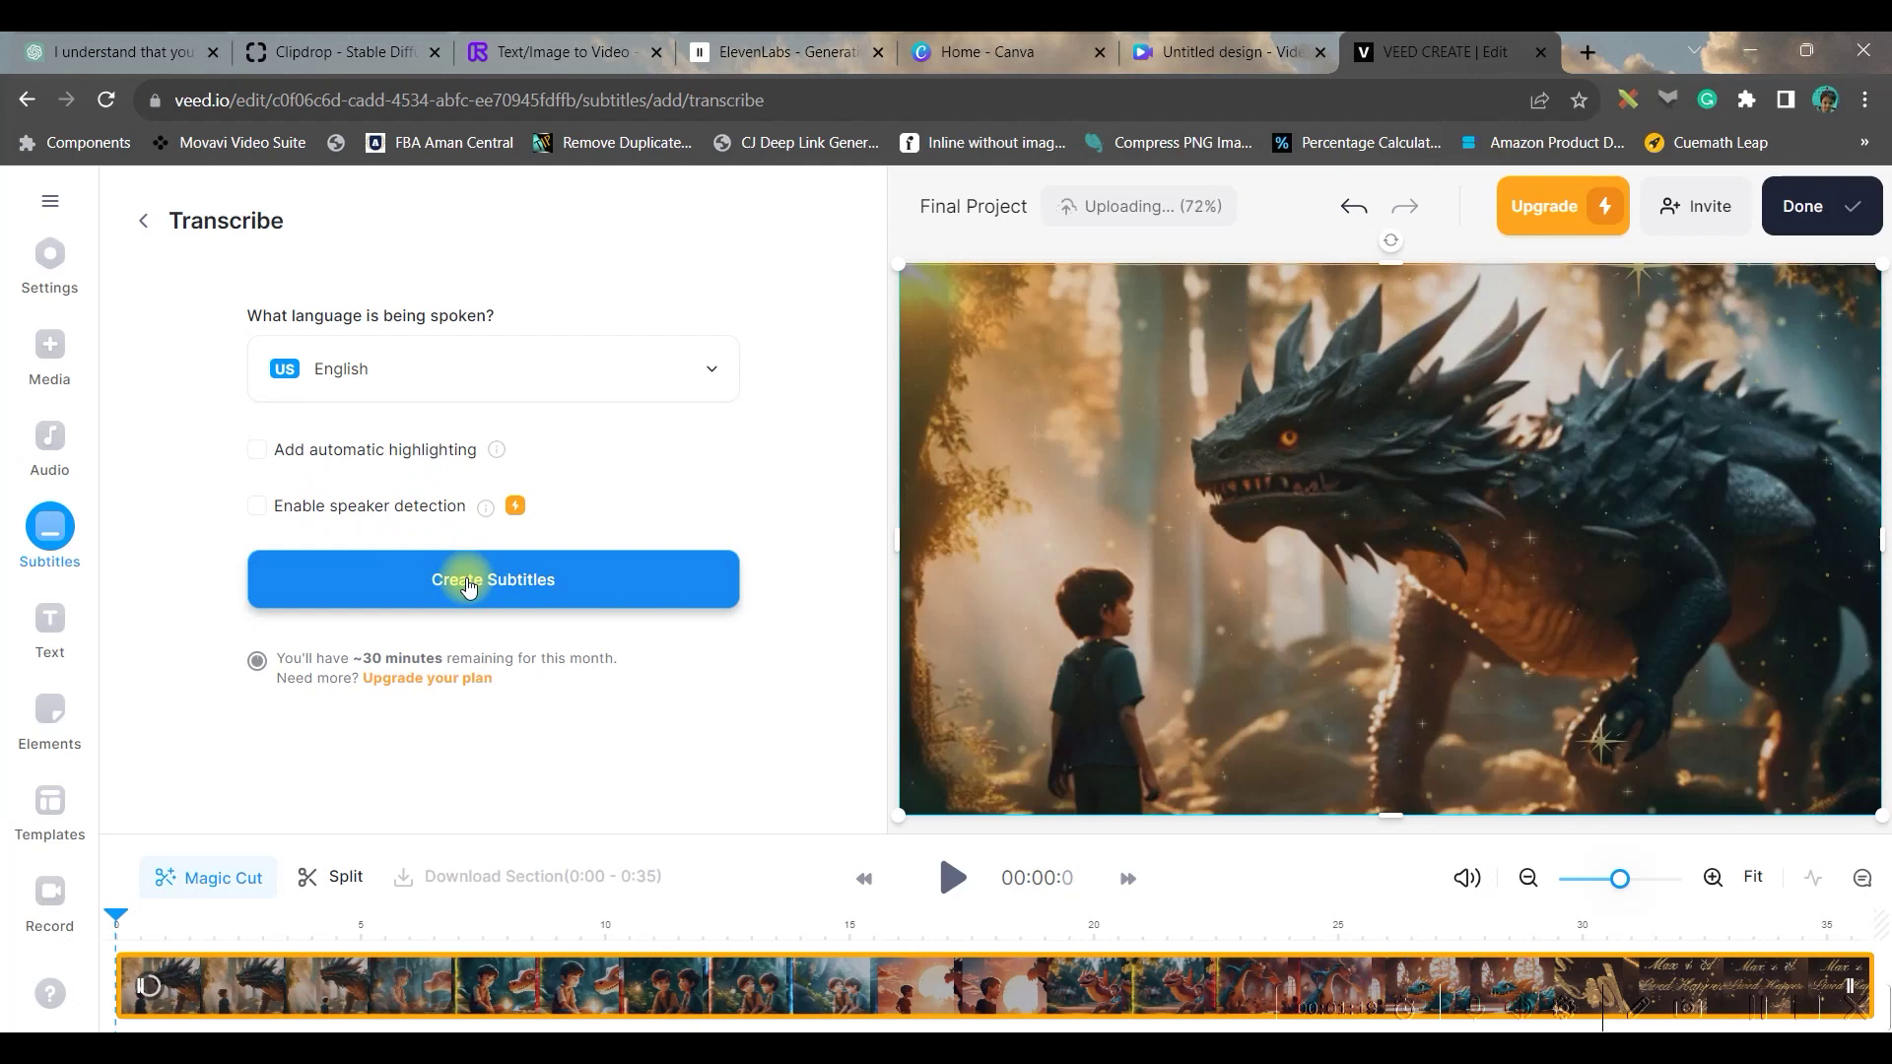
left_click(468, 581)
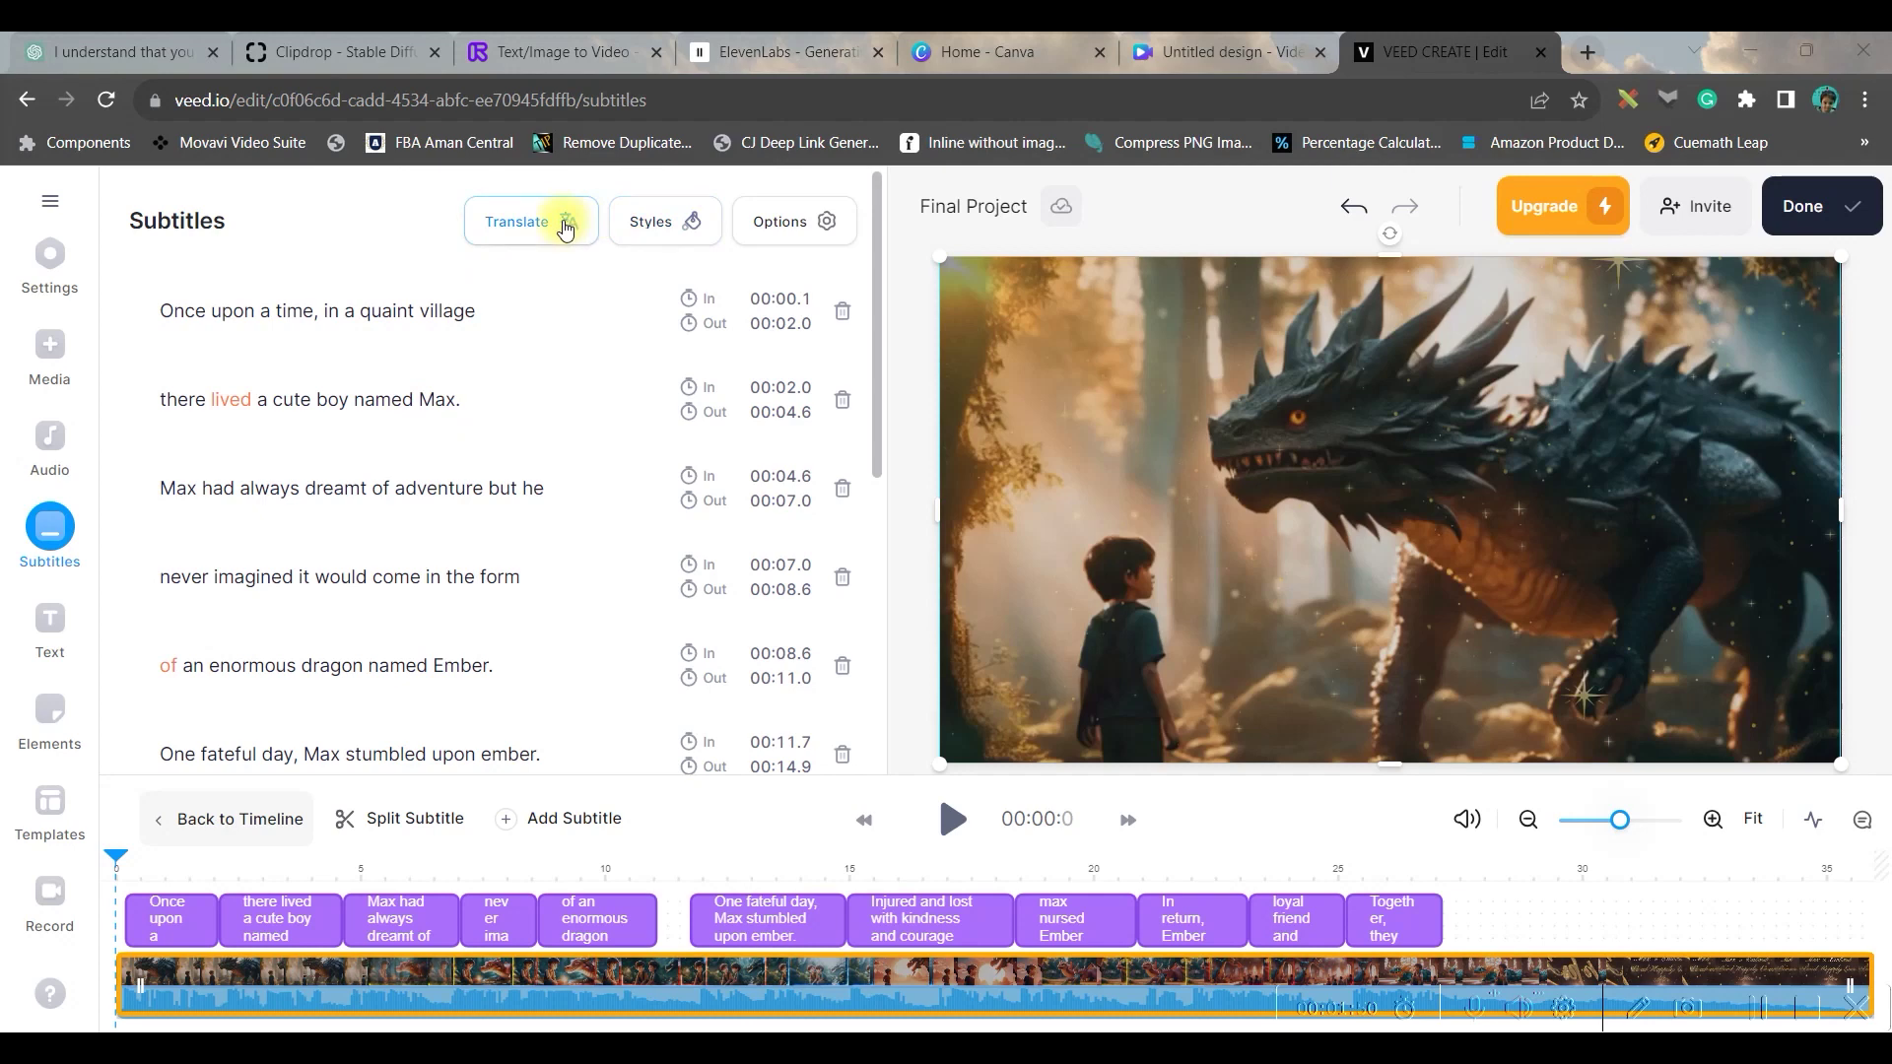
- Apply the Karaoke subtitle style preset and set the subtitle font to Roboto
left_click(565, 225)
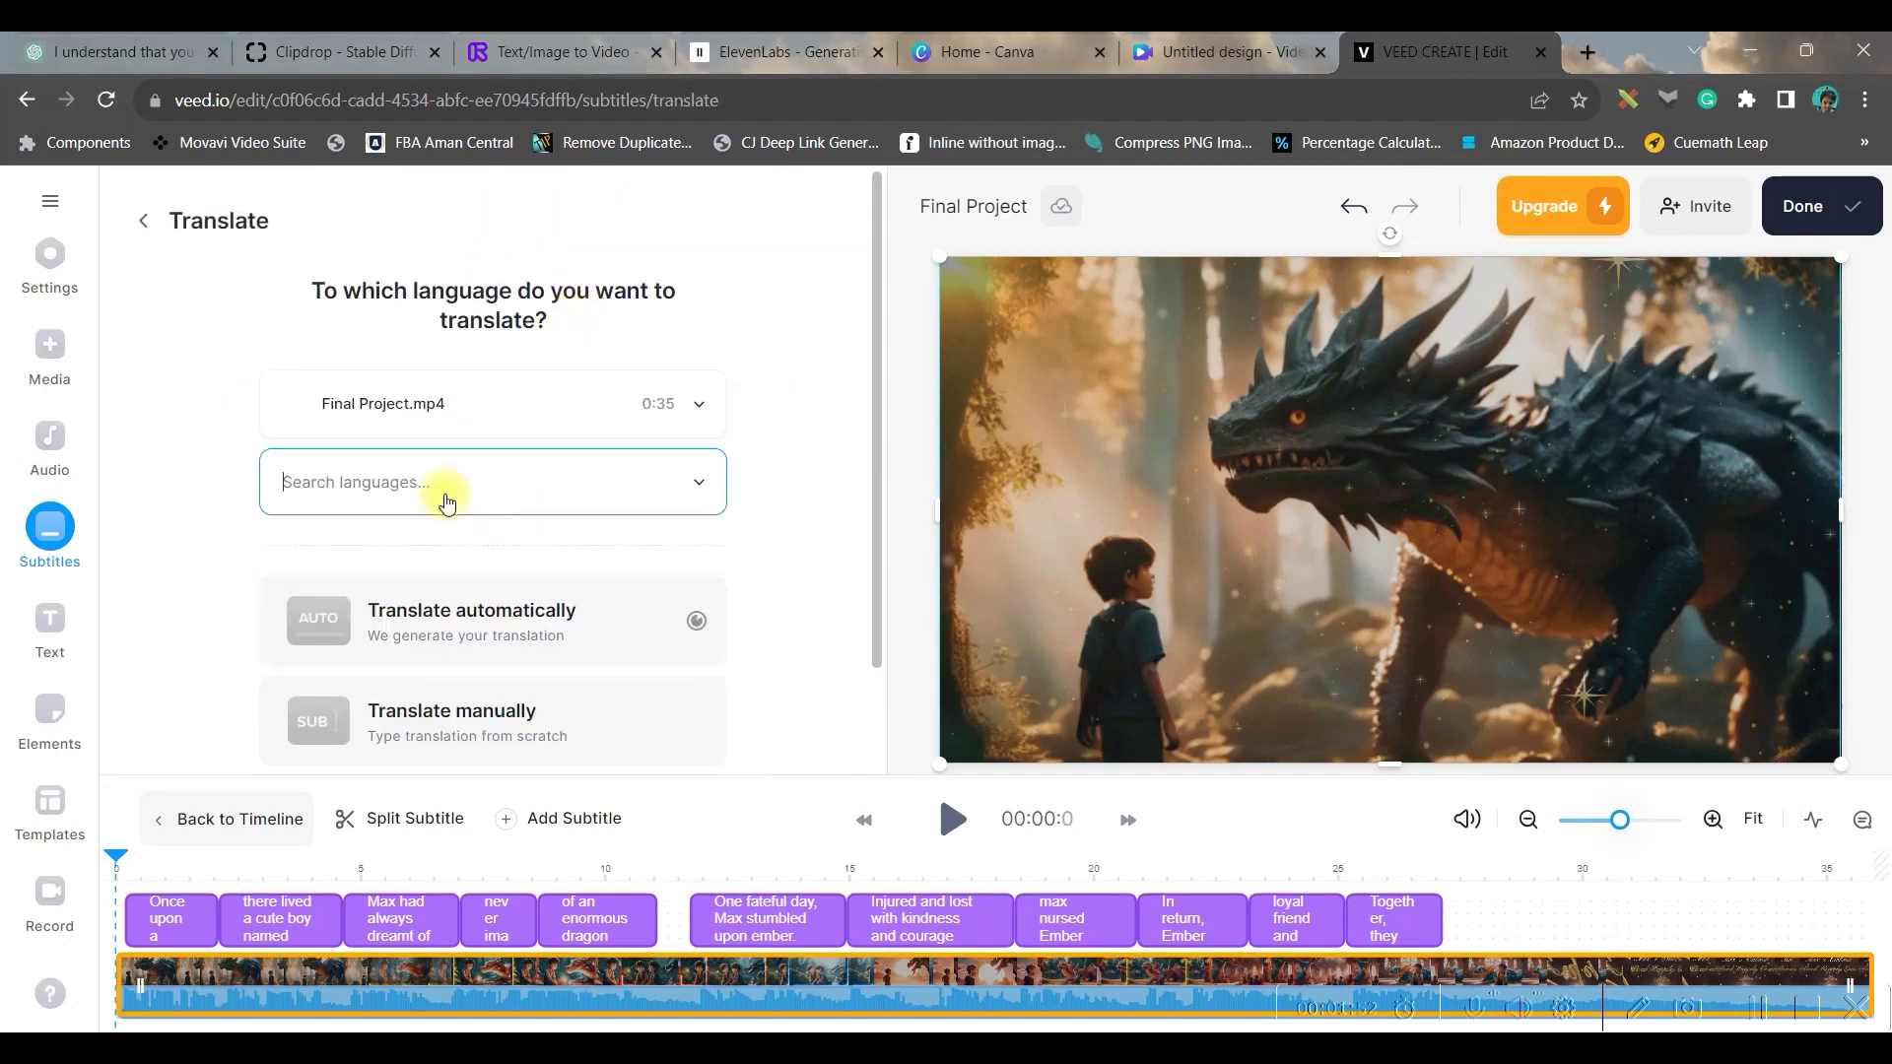
left_click(144, 226)
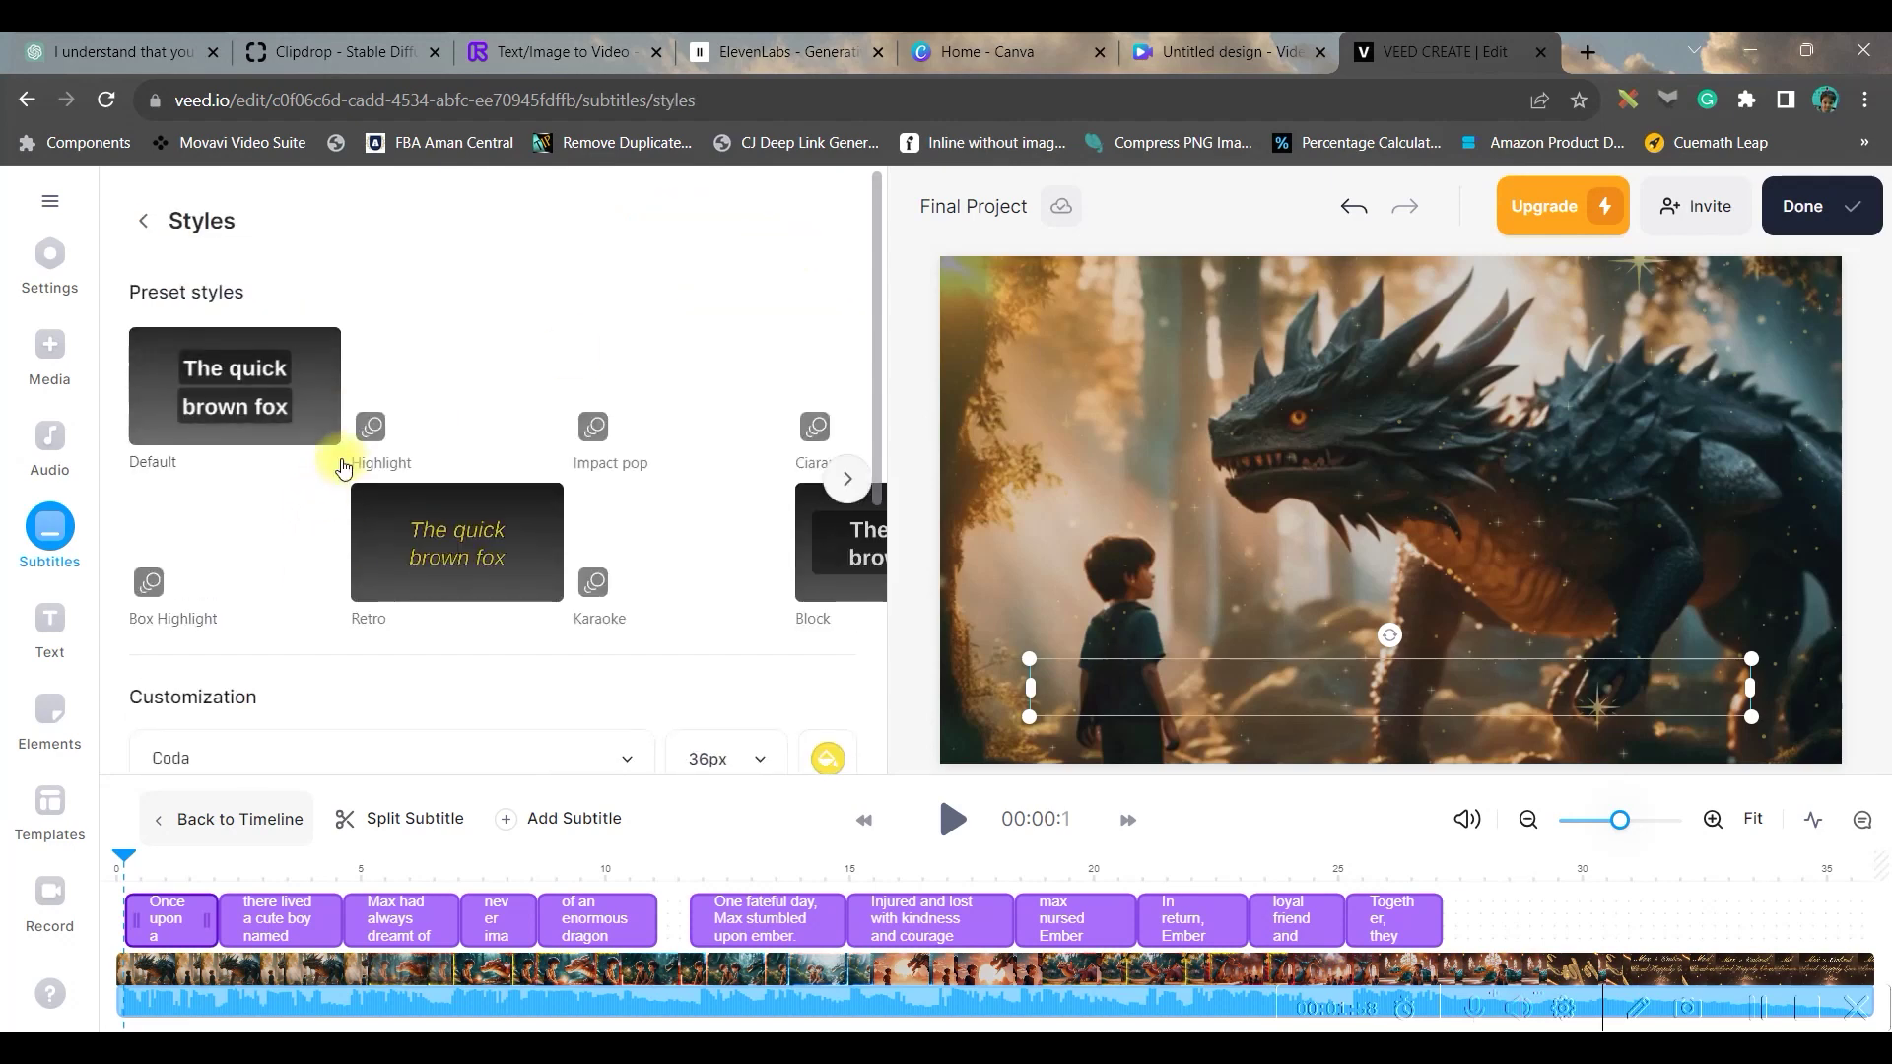
left_click(845, 483)
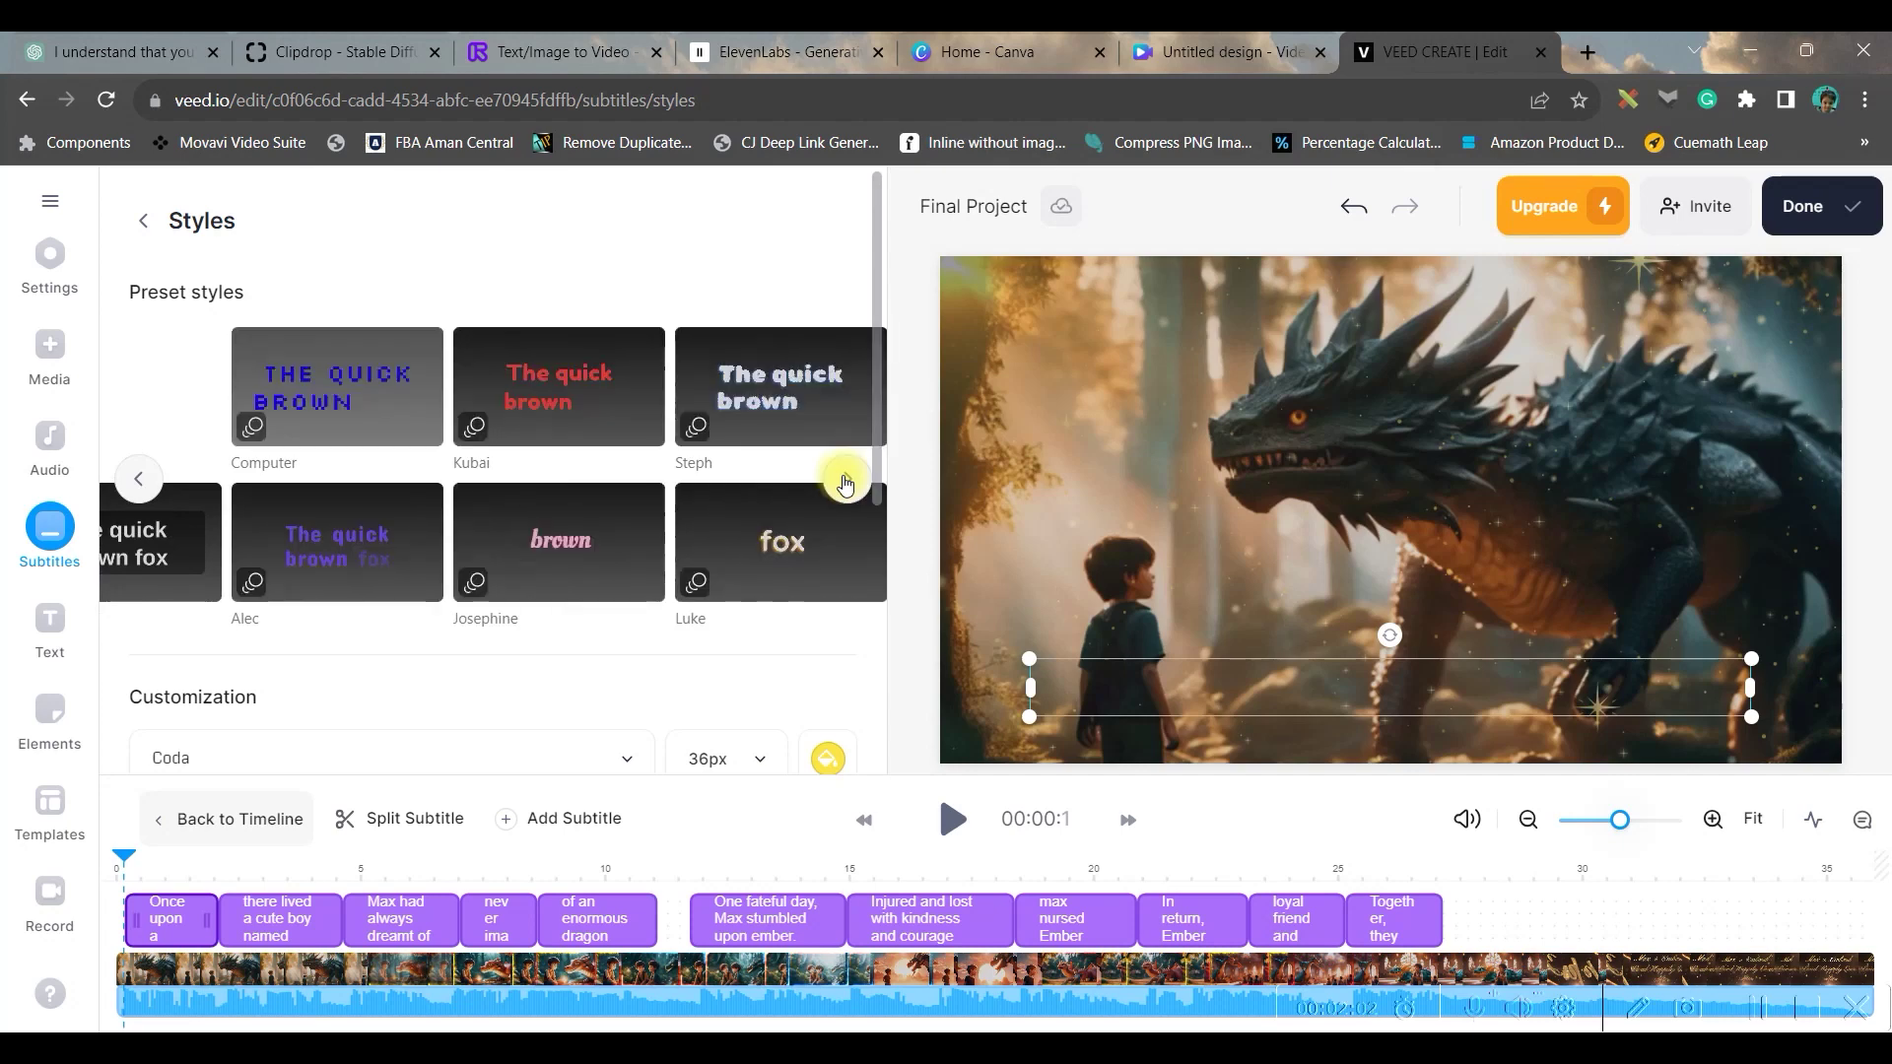
left_click(438, 532)
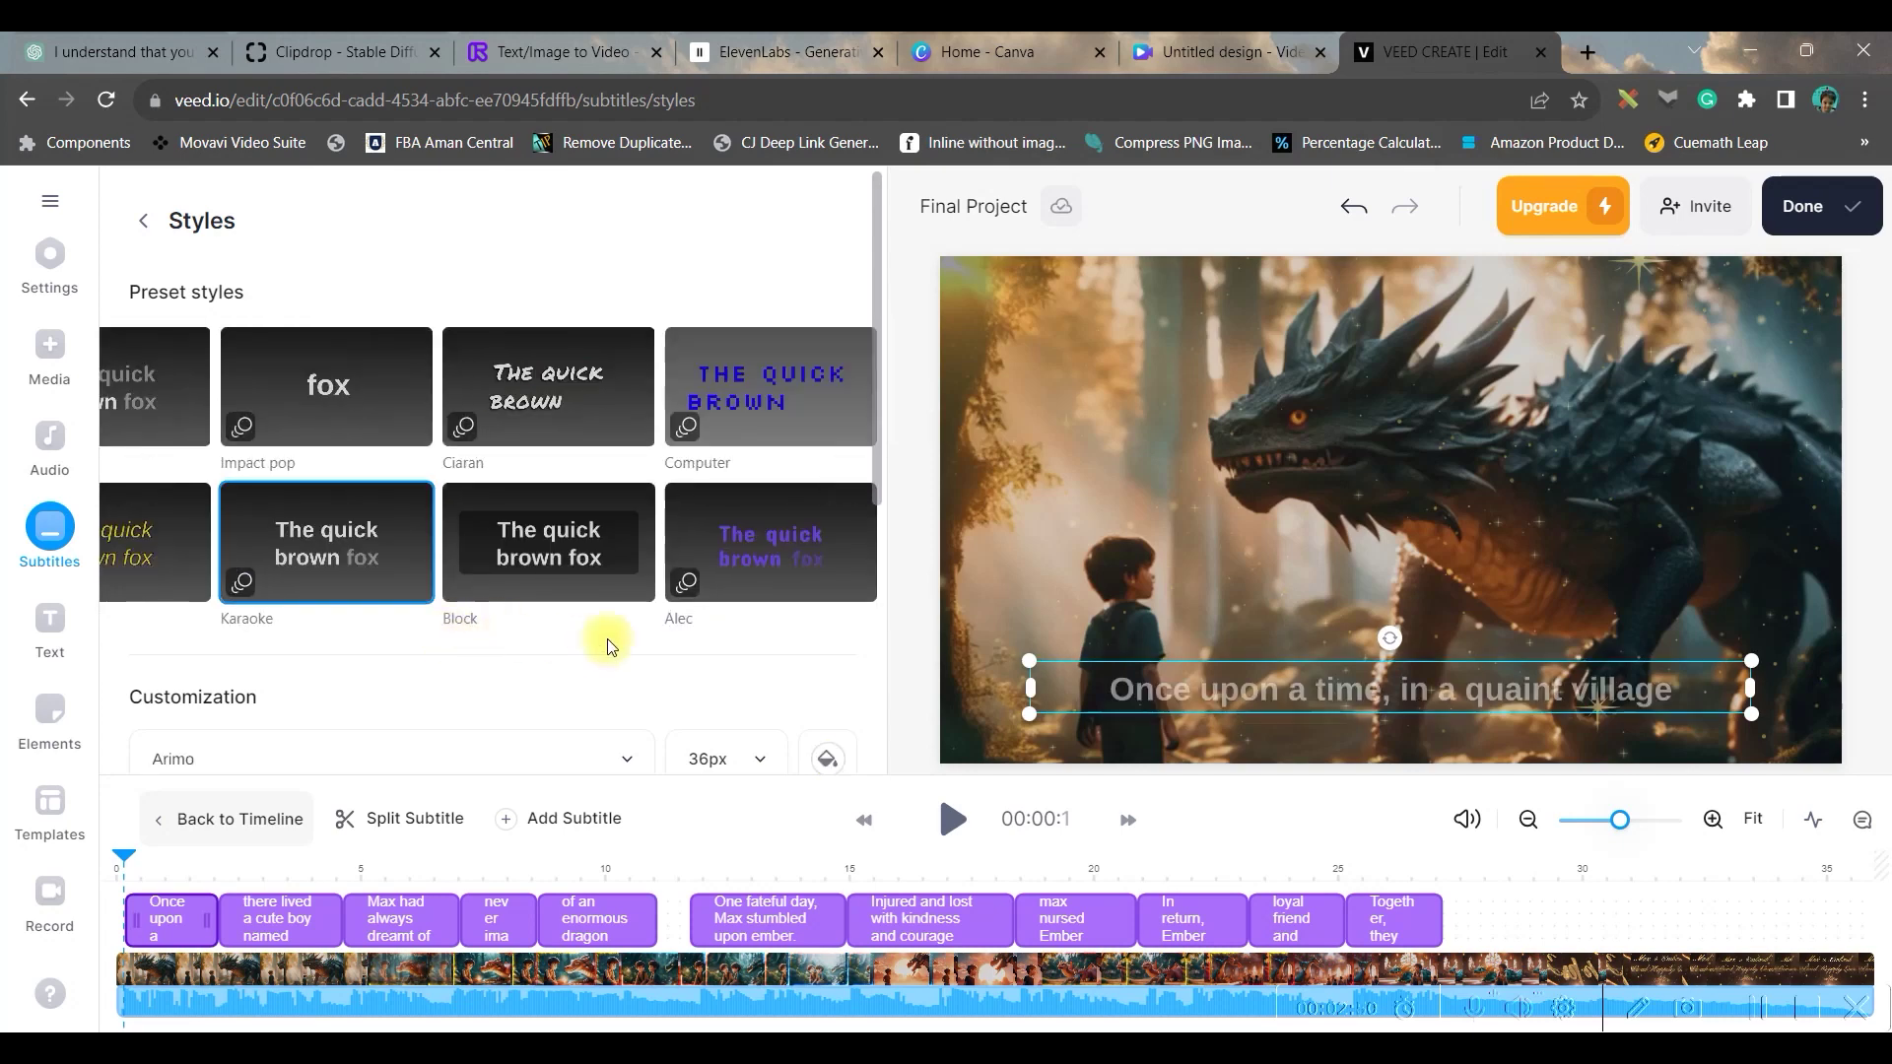
scroll(608, 645, "down", 4)
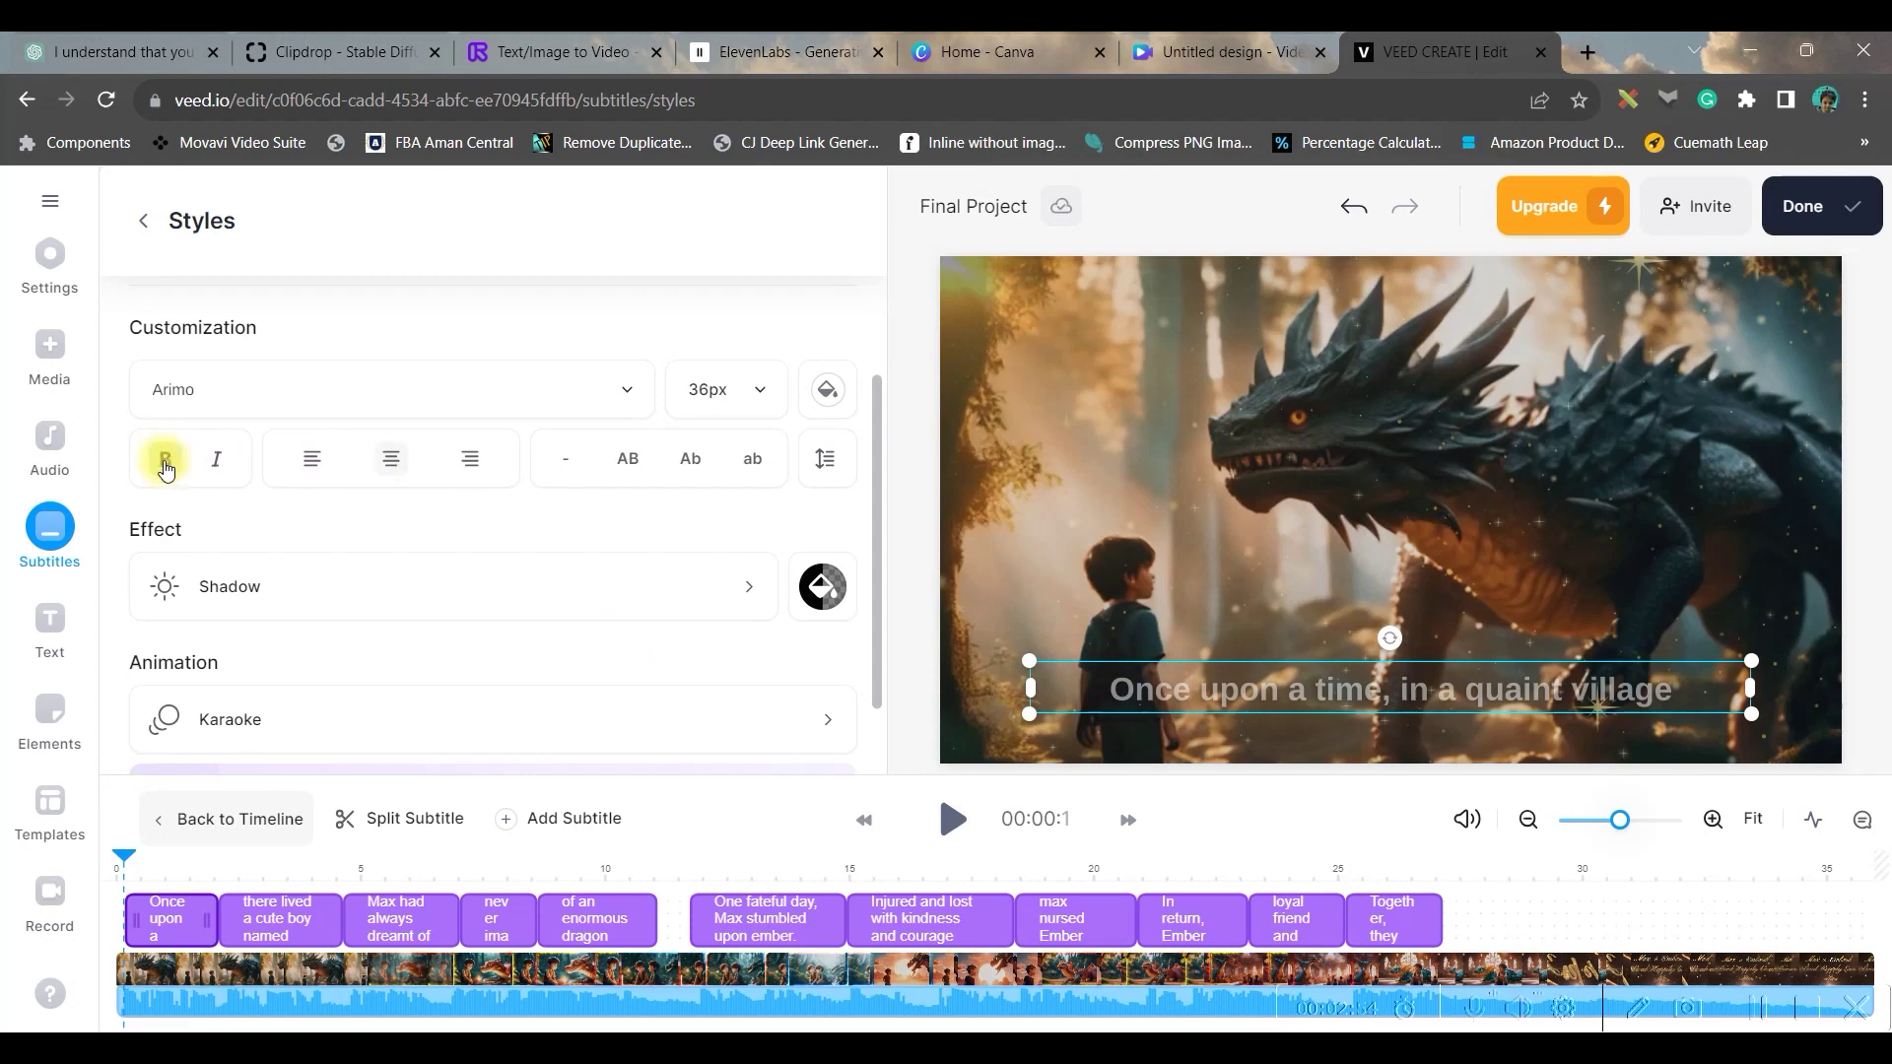
left_click(631, 391)
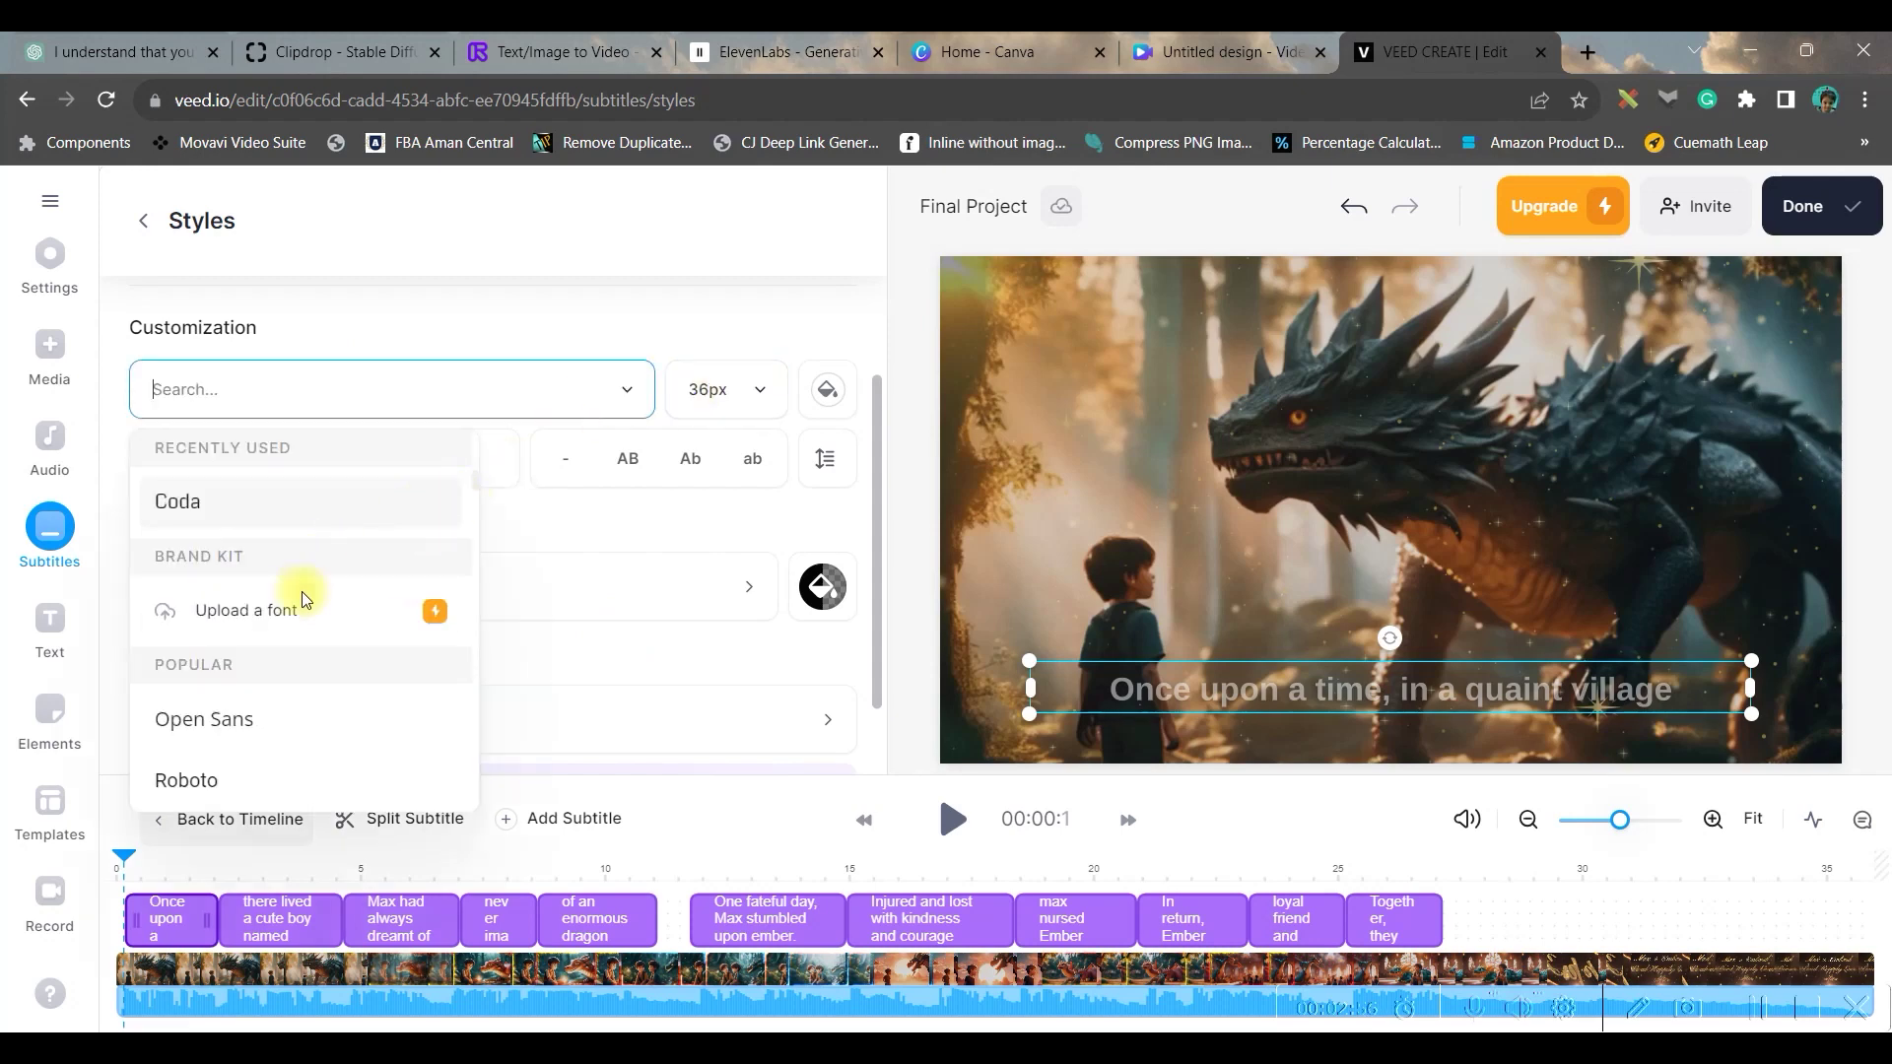
left_click(212, 779)
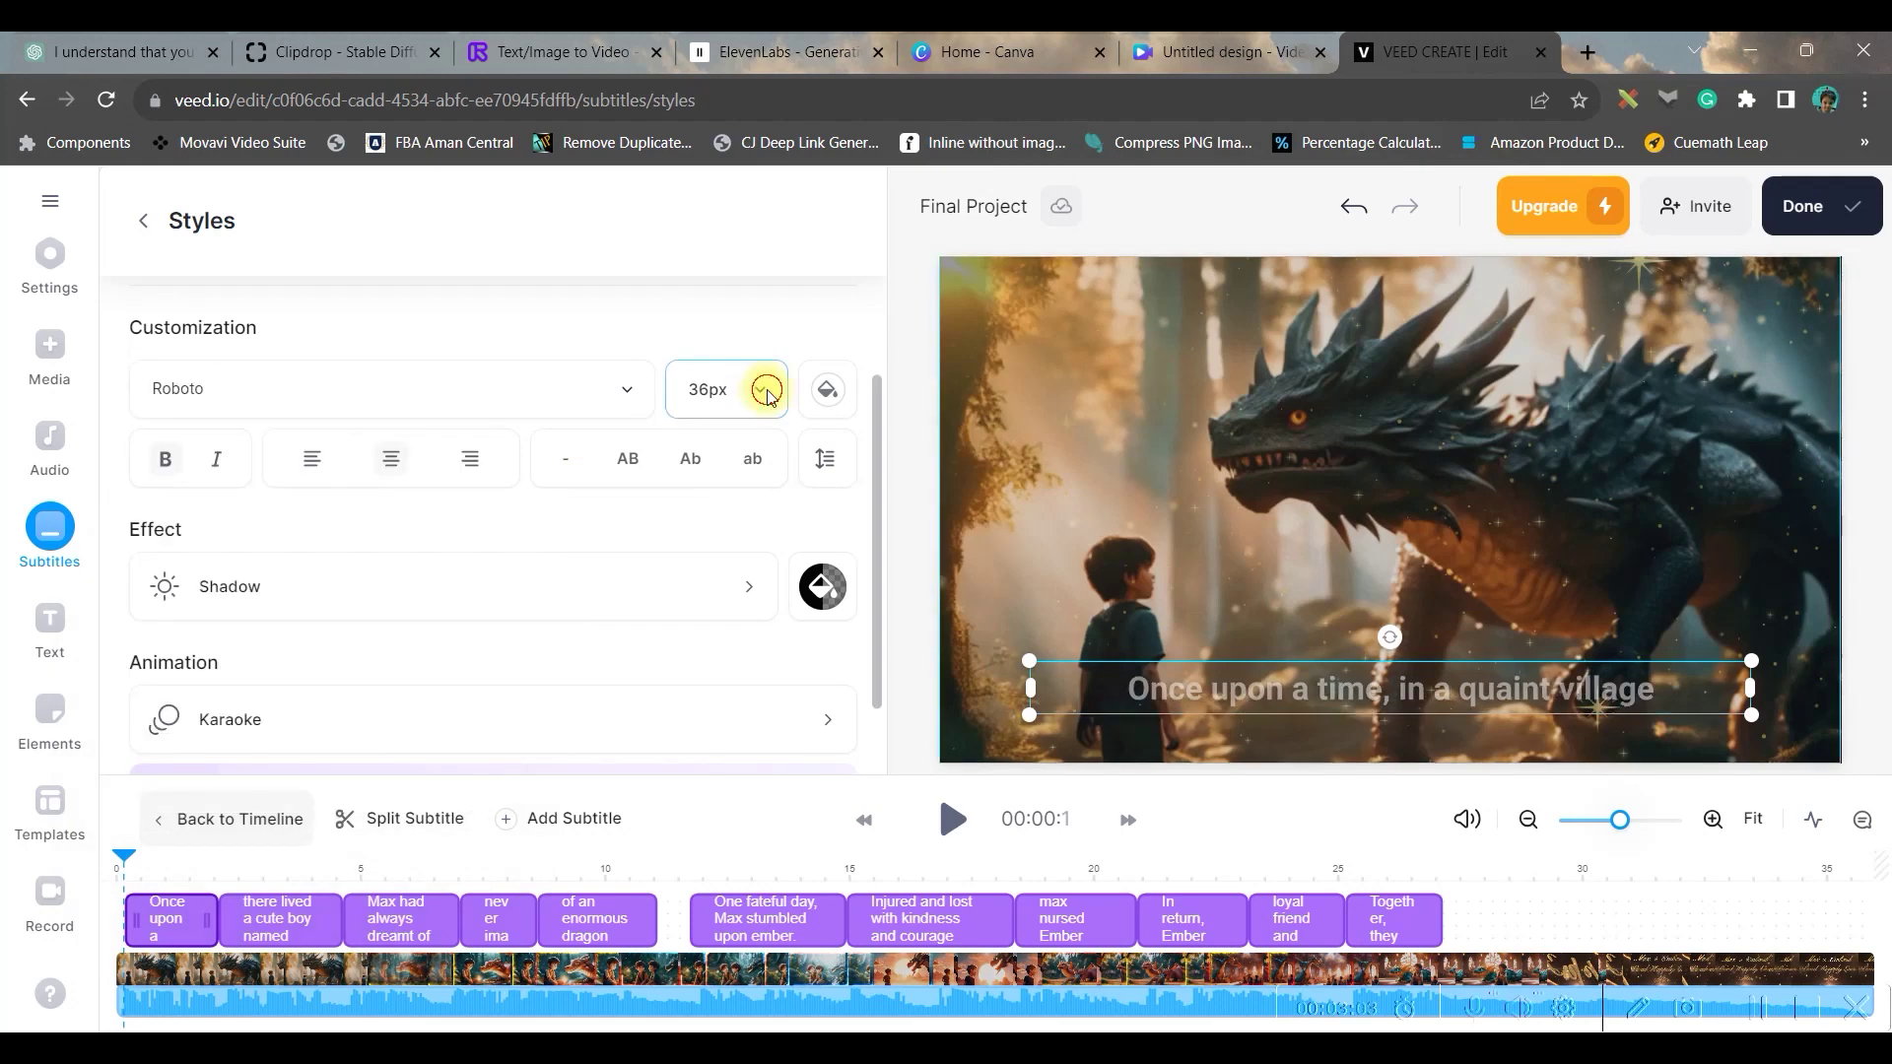
- Give the subtitles a Block effect in yellow at 100% opacity, then view animation styles
left_click(766, 391)
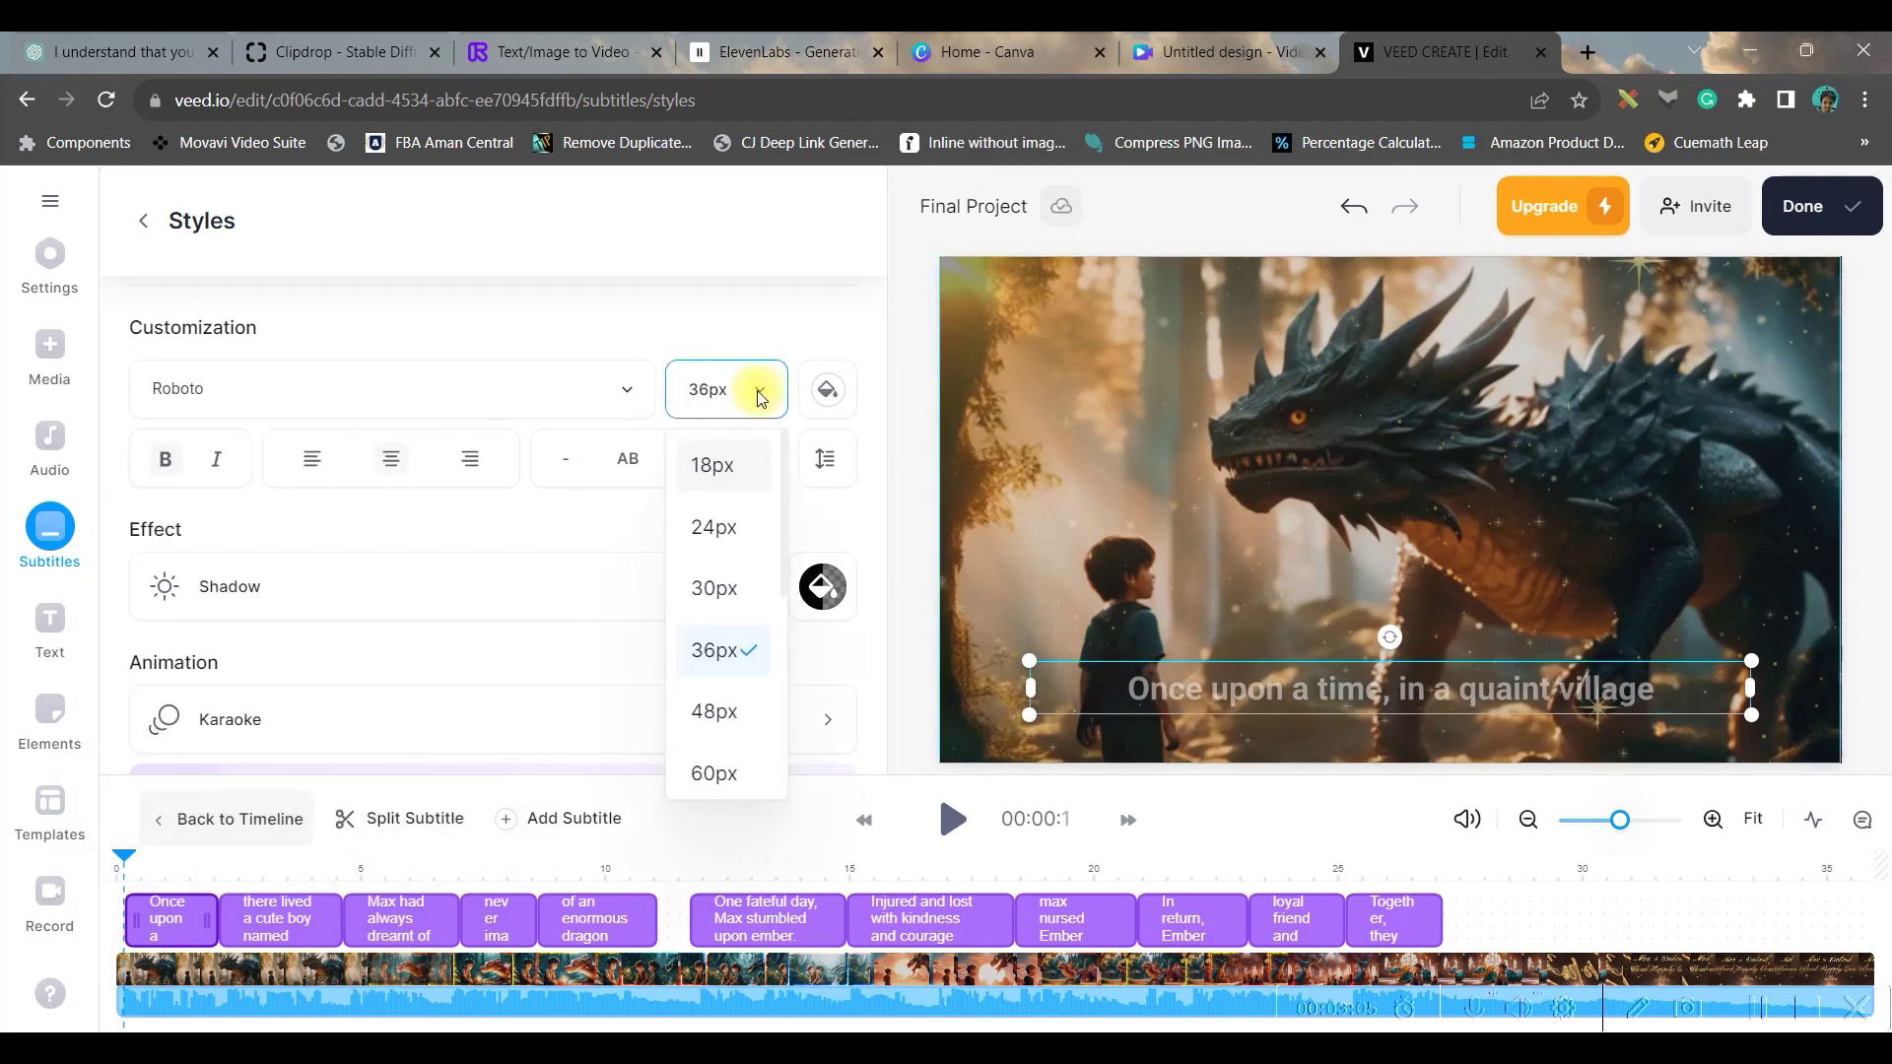
left_click(826, 392)
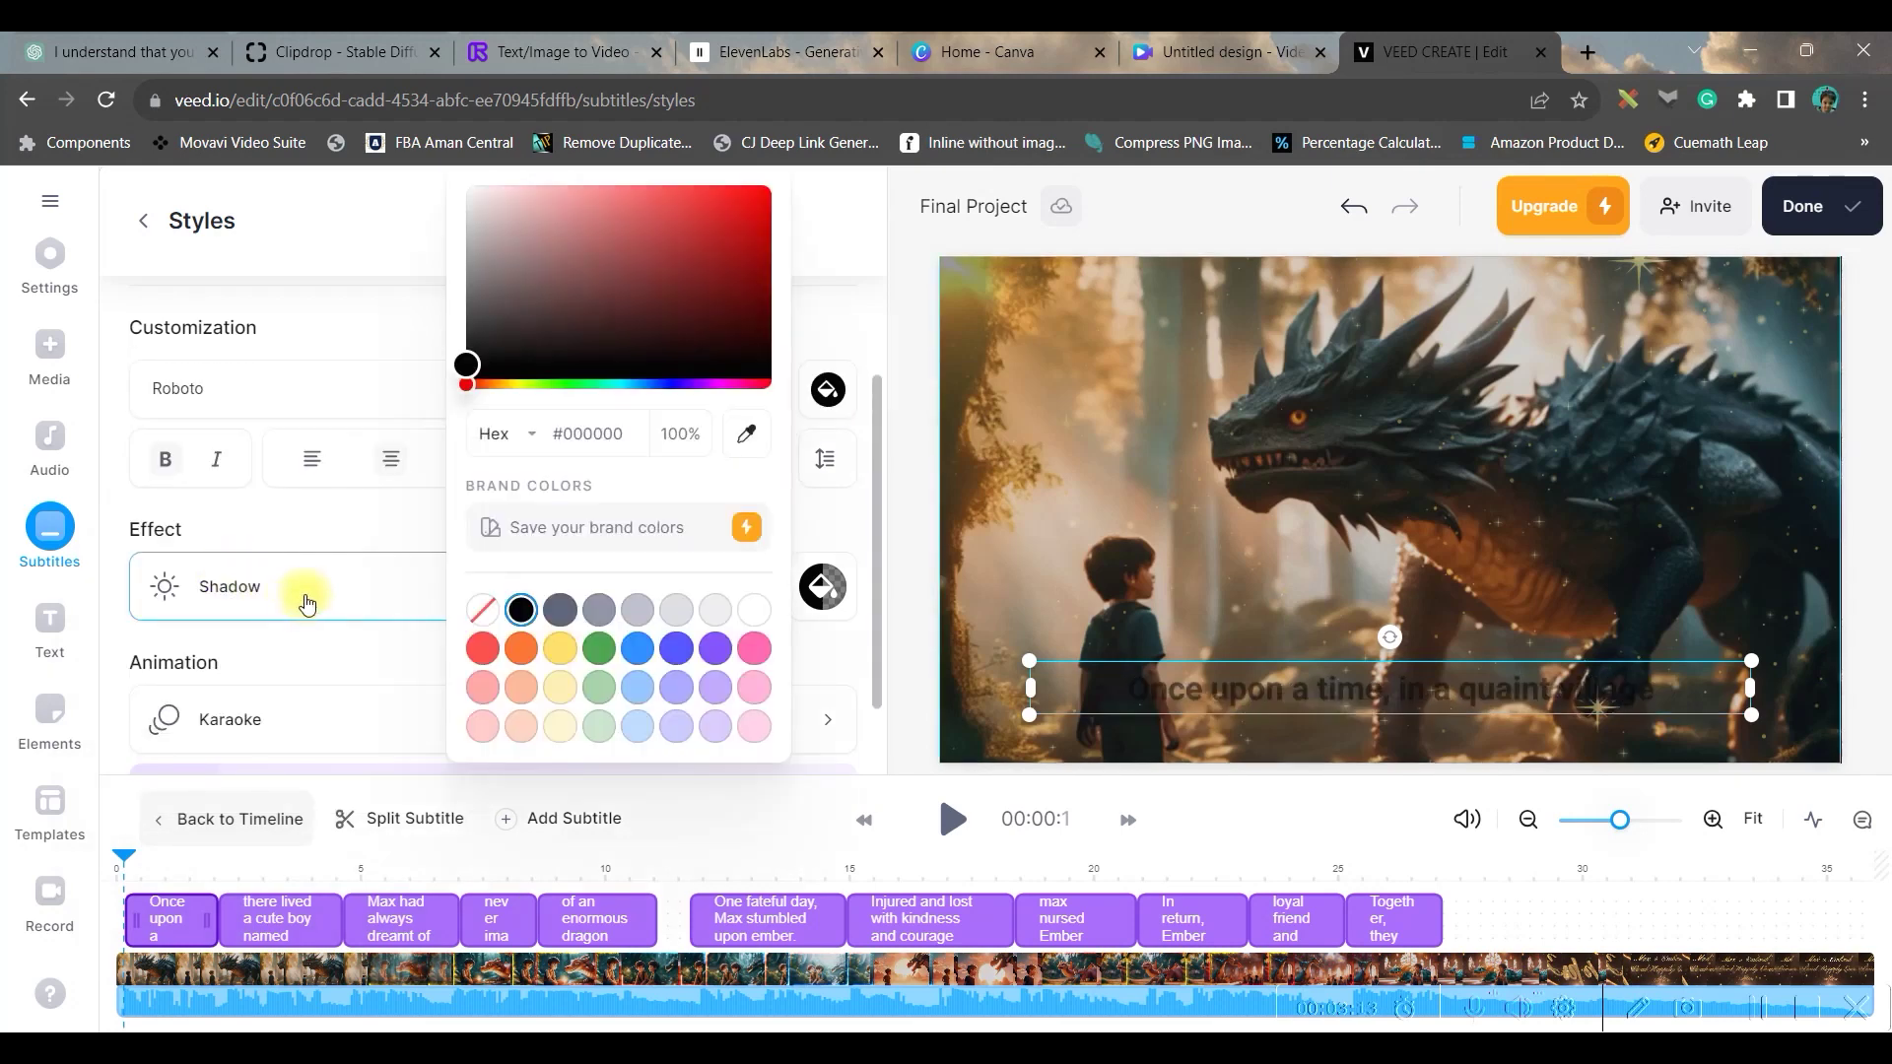
left_click(333, 582)
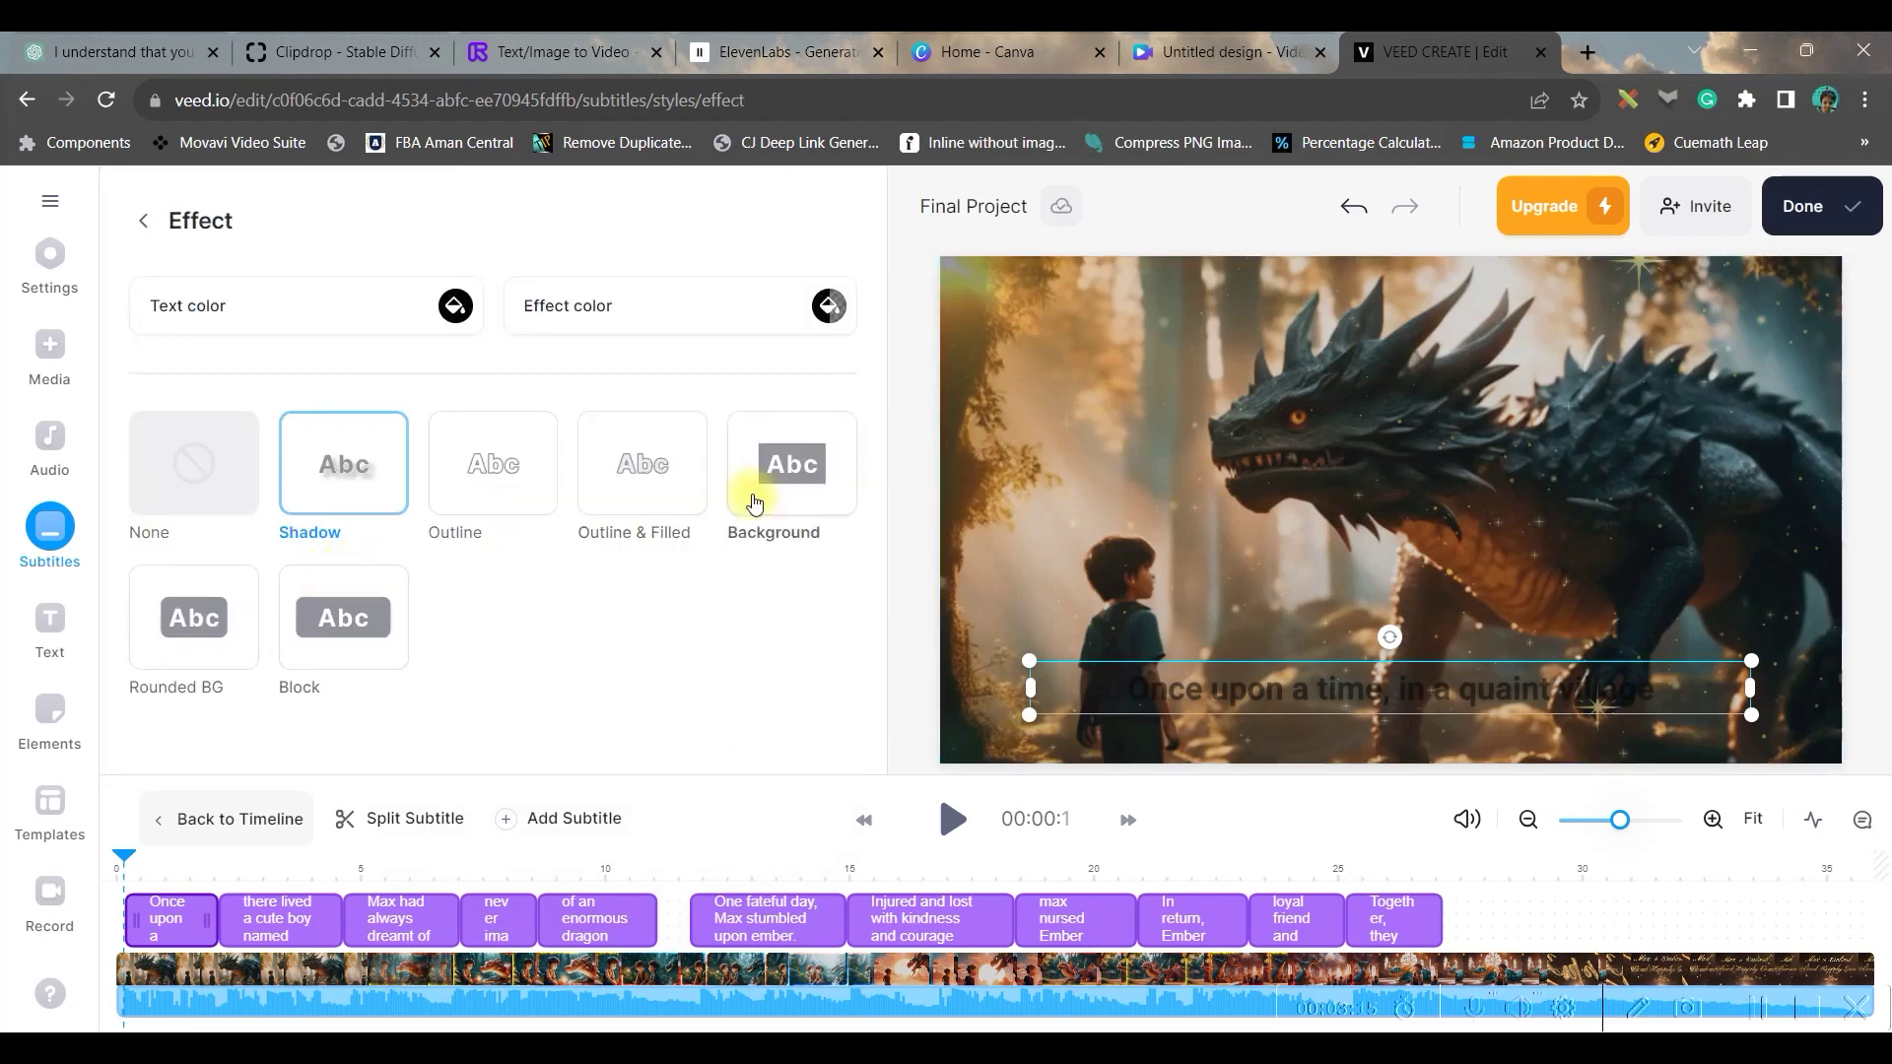
left_click(295, 619)
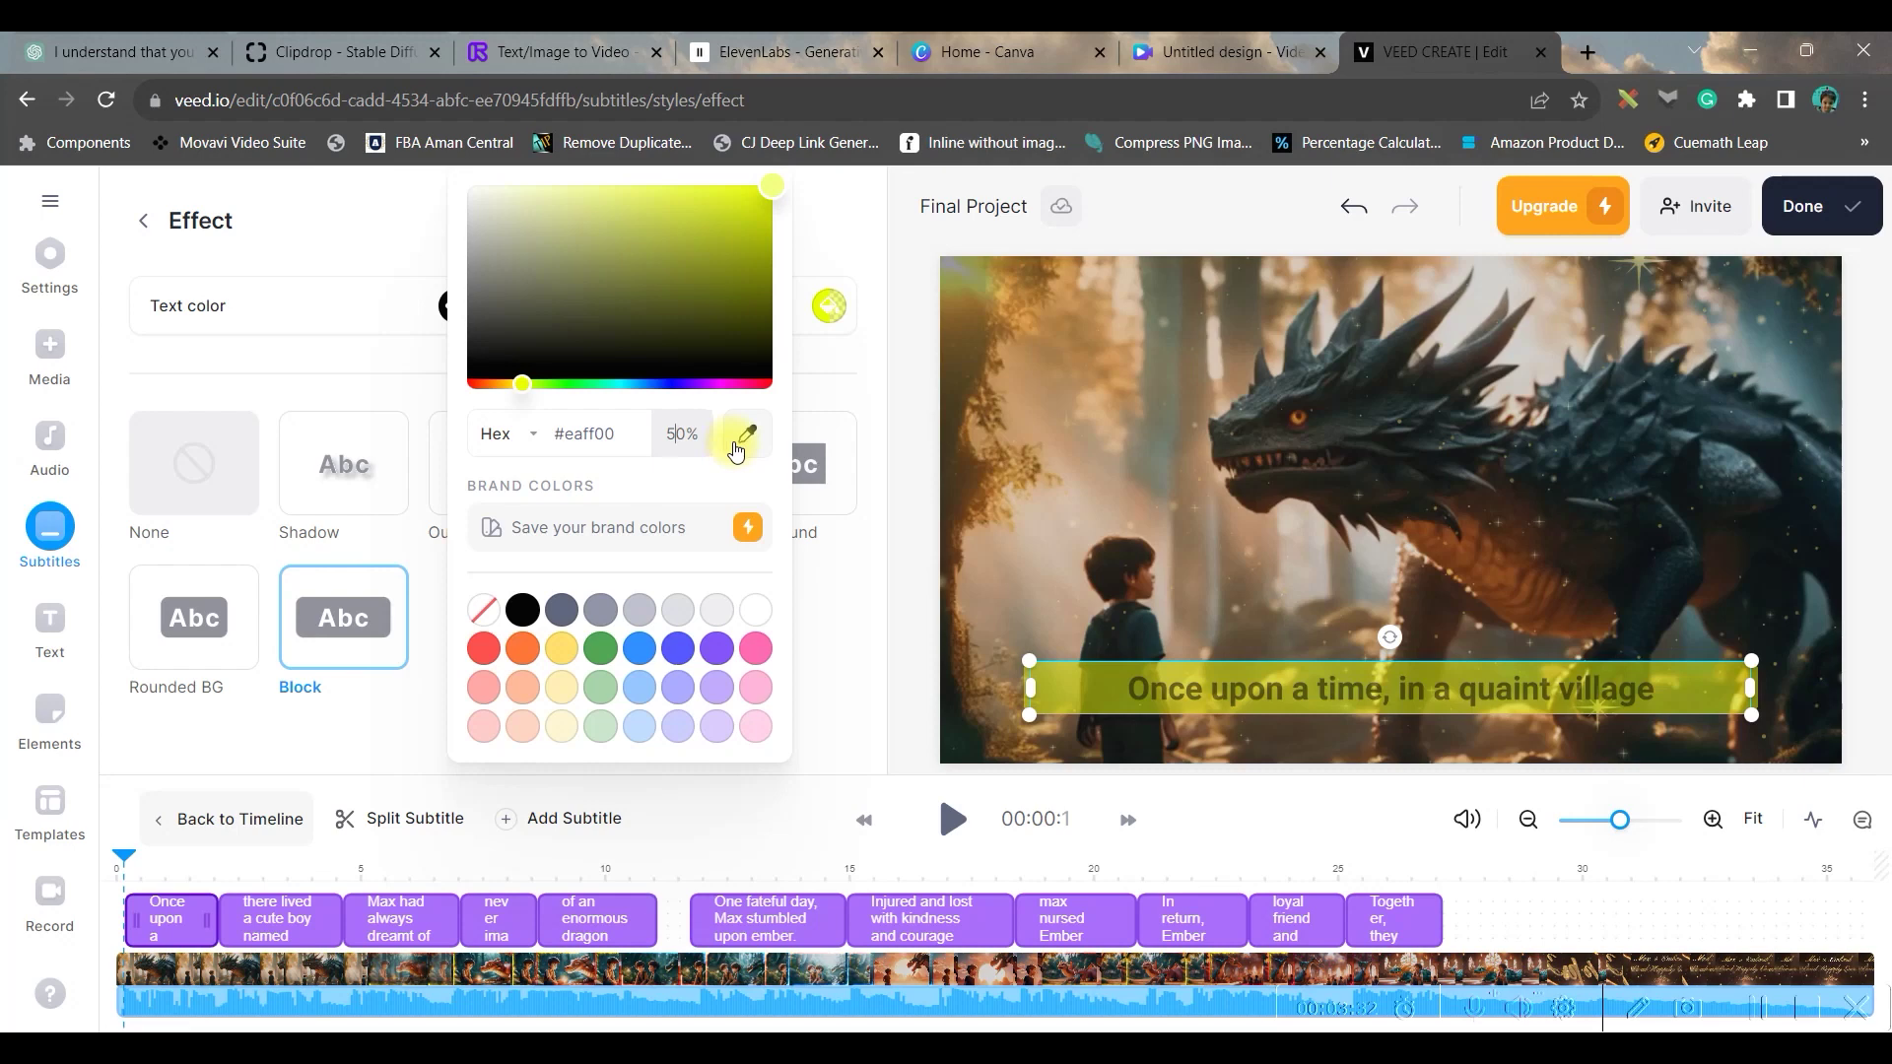
left_click(744, 438)
left_click(1005, 669)
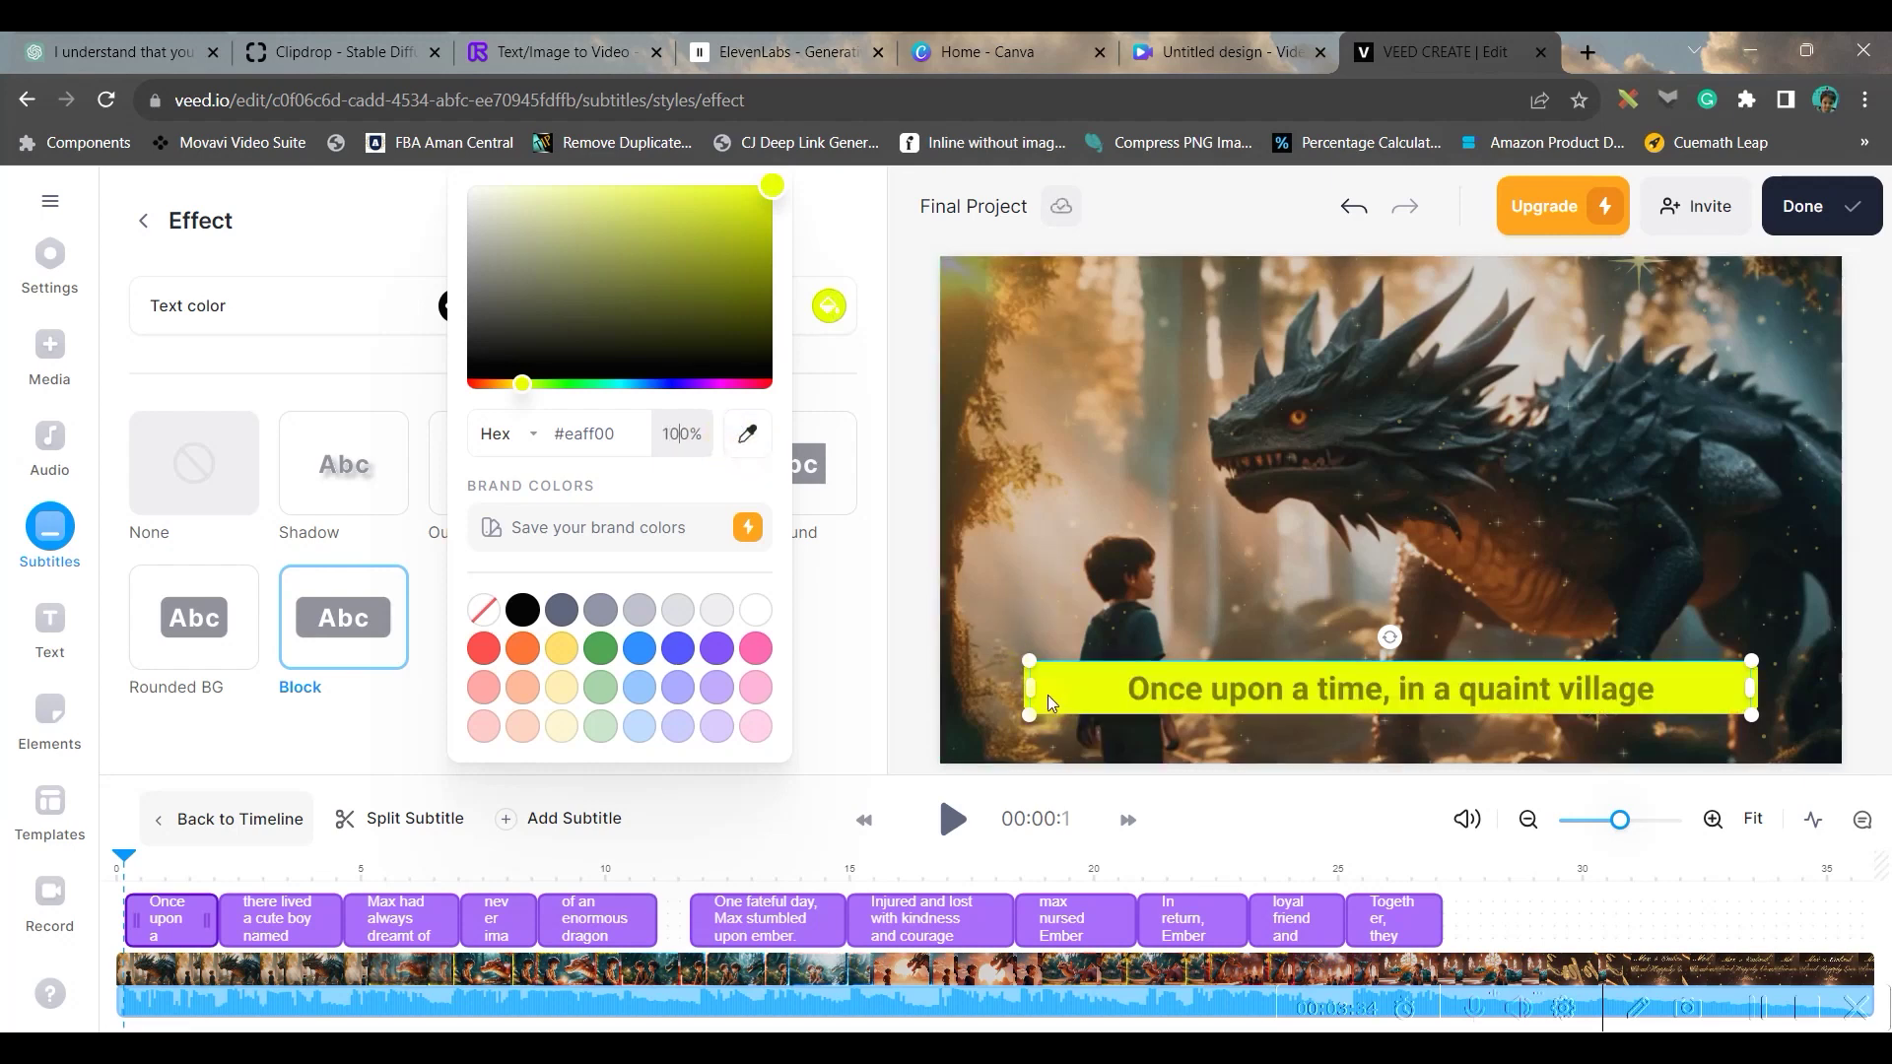
left_click(200, 608)
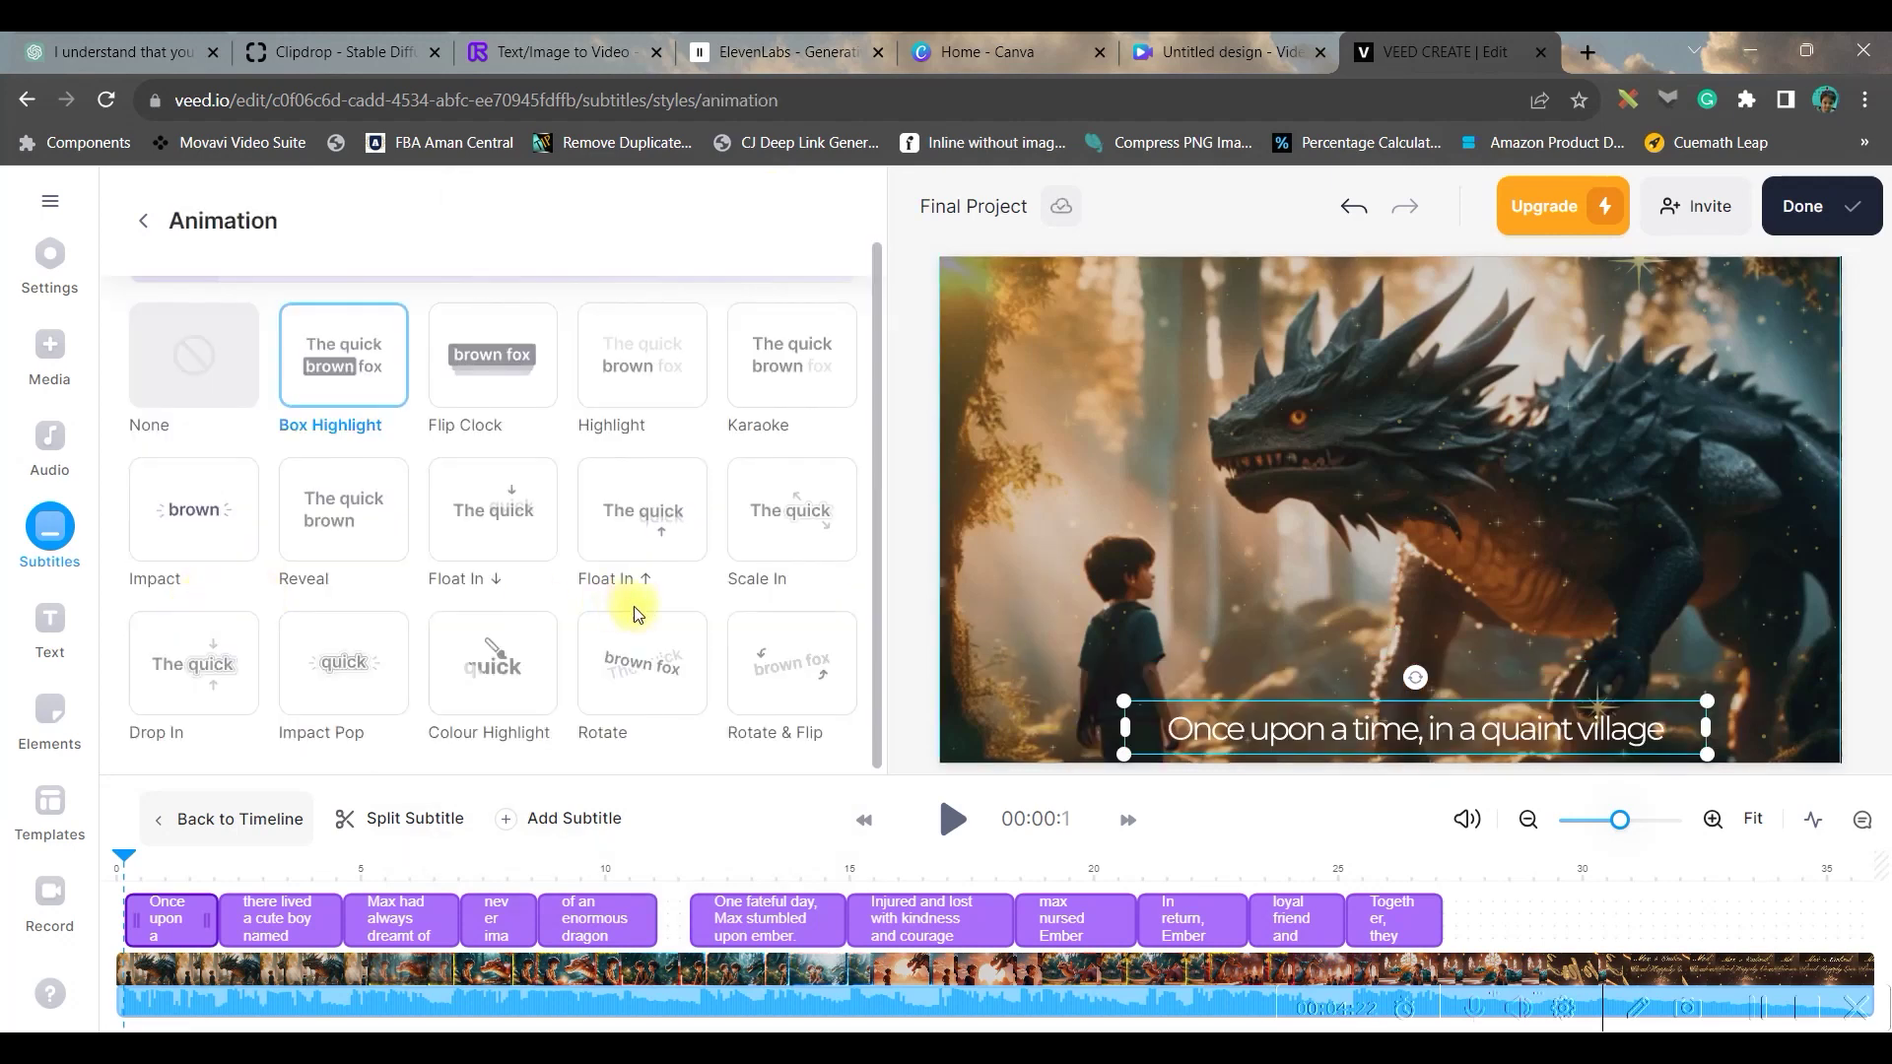
- Preview the subtitled video, export it, and download it as a free 720p MP4
key("space")
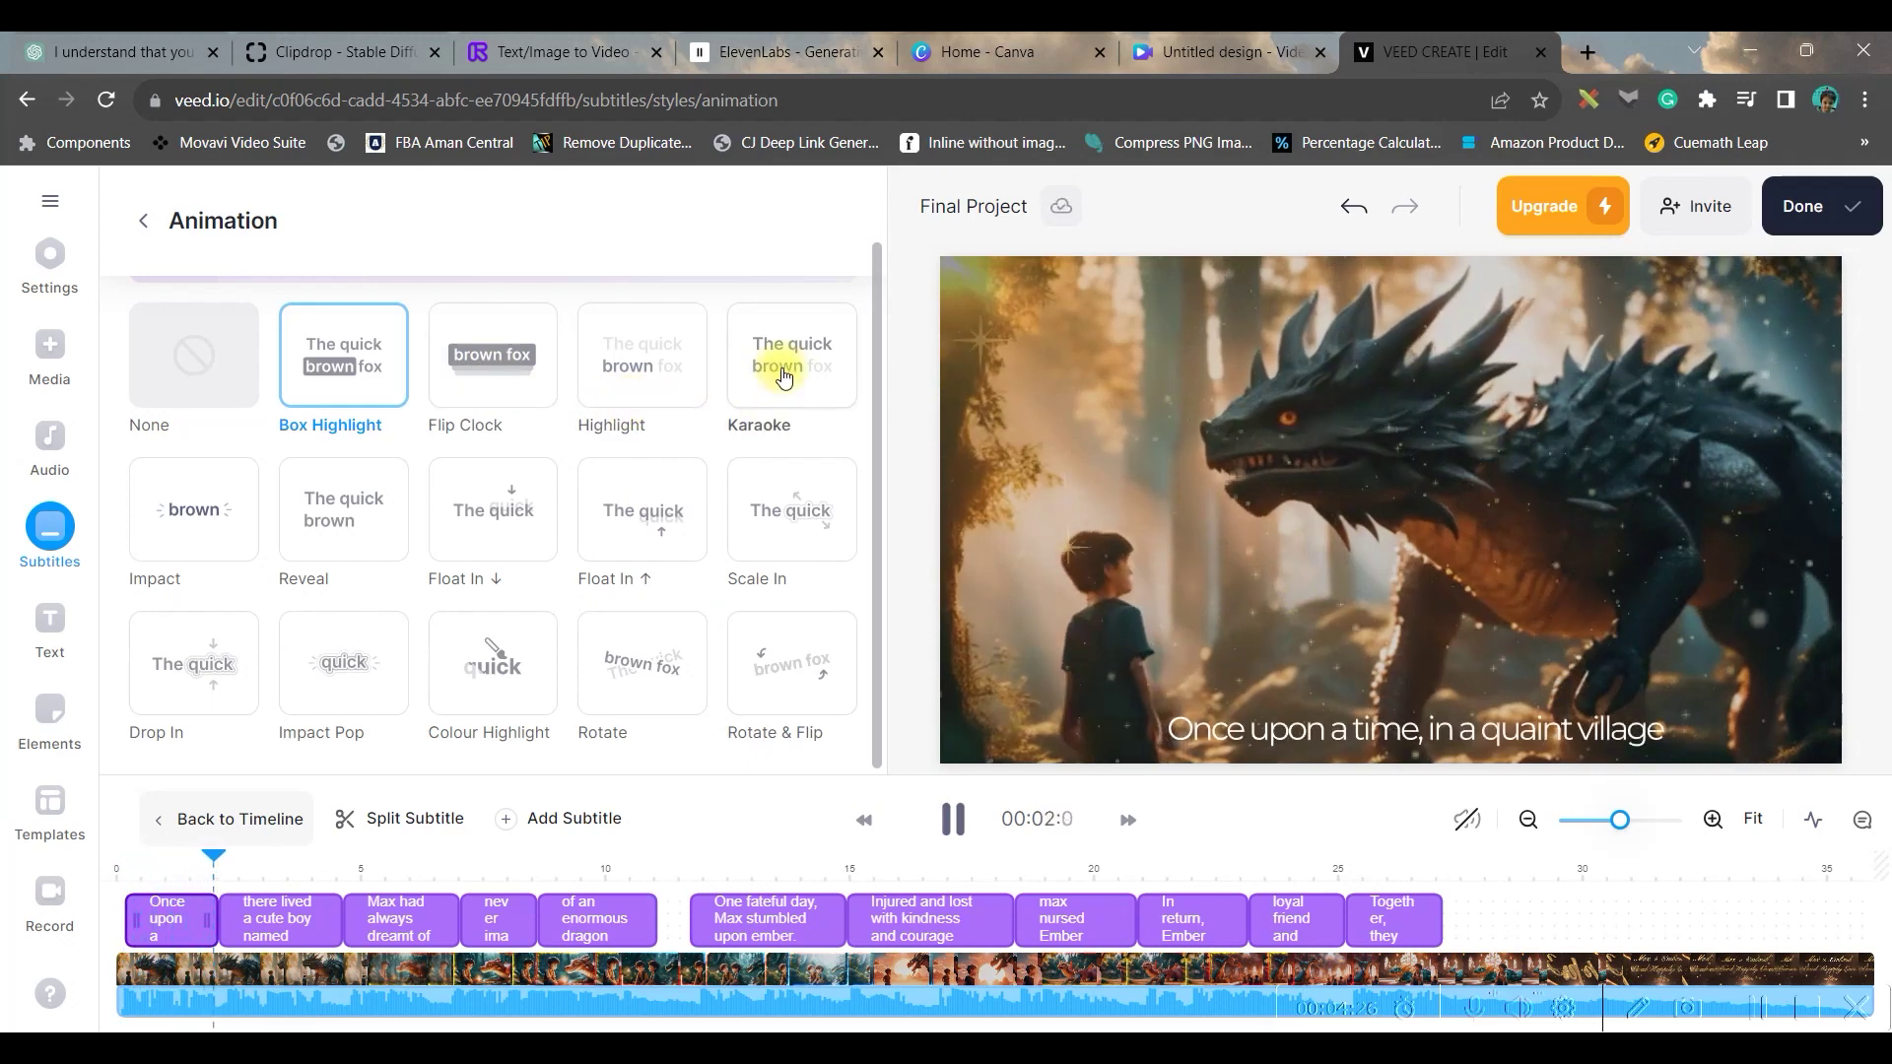
left_click(1809, 219)
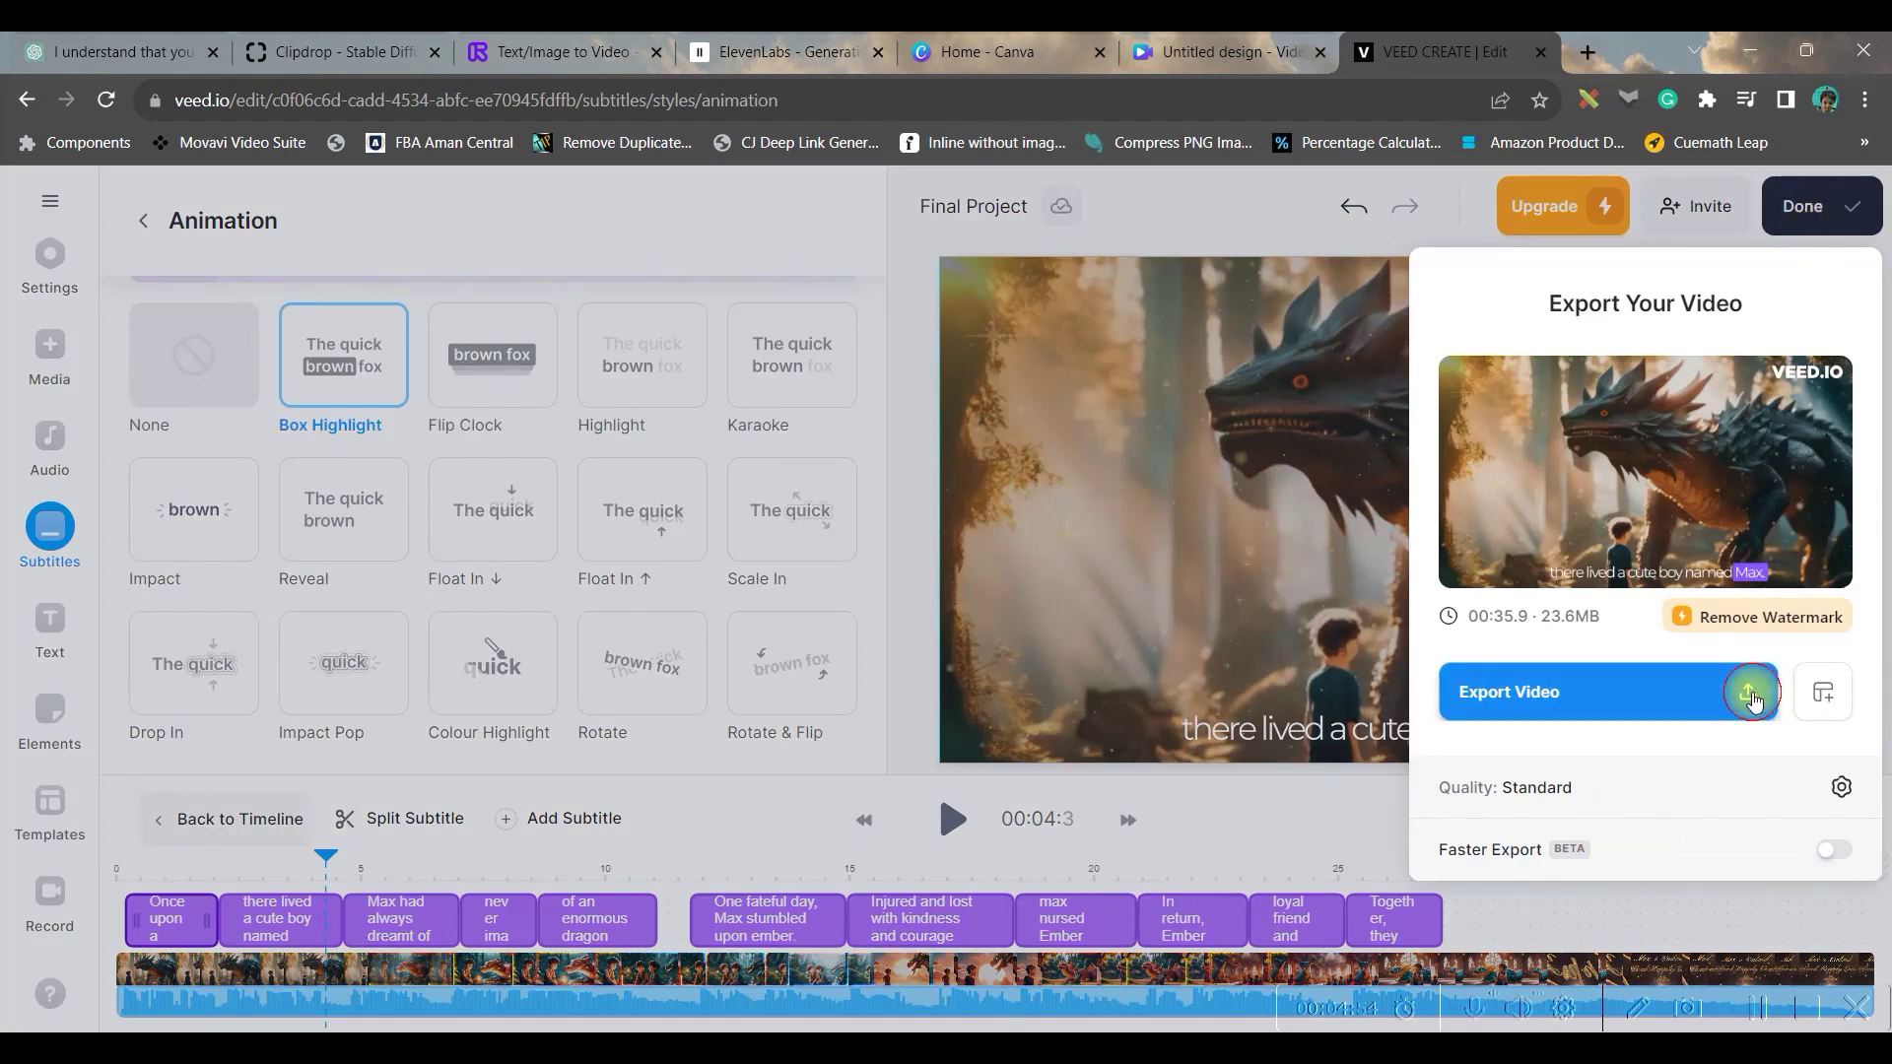
left_click(1752, 699)
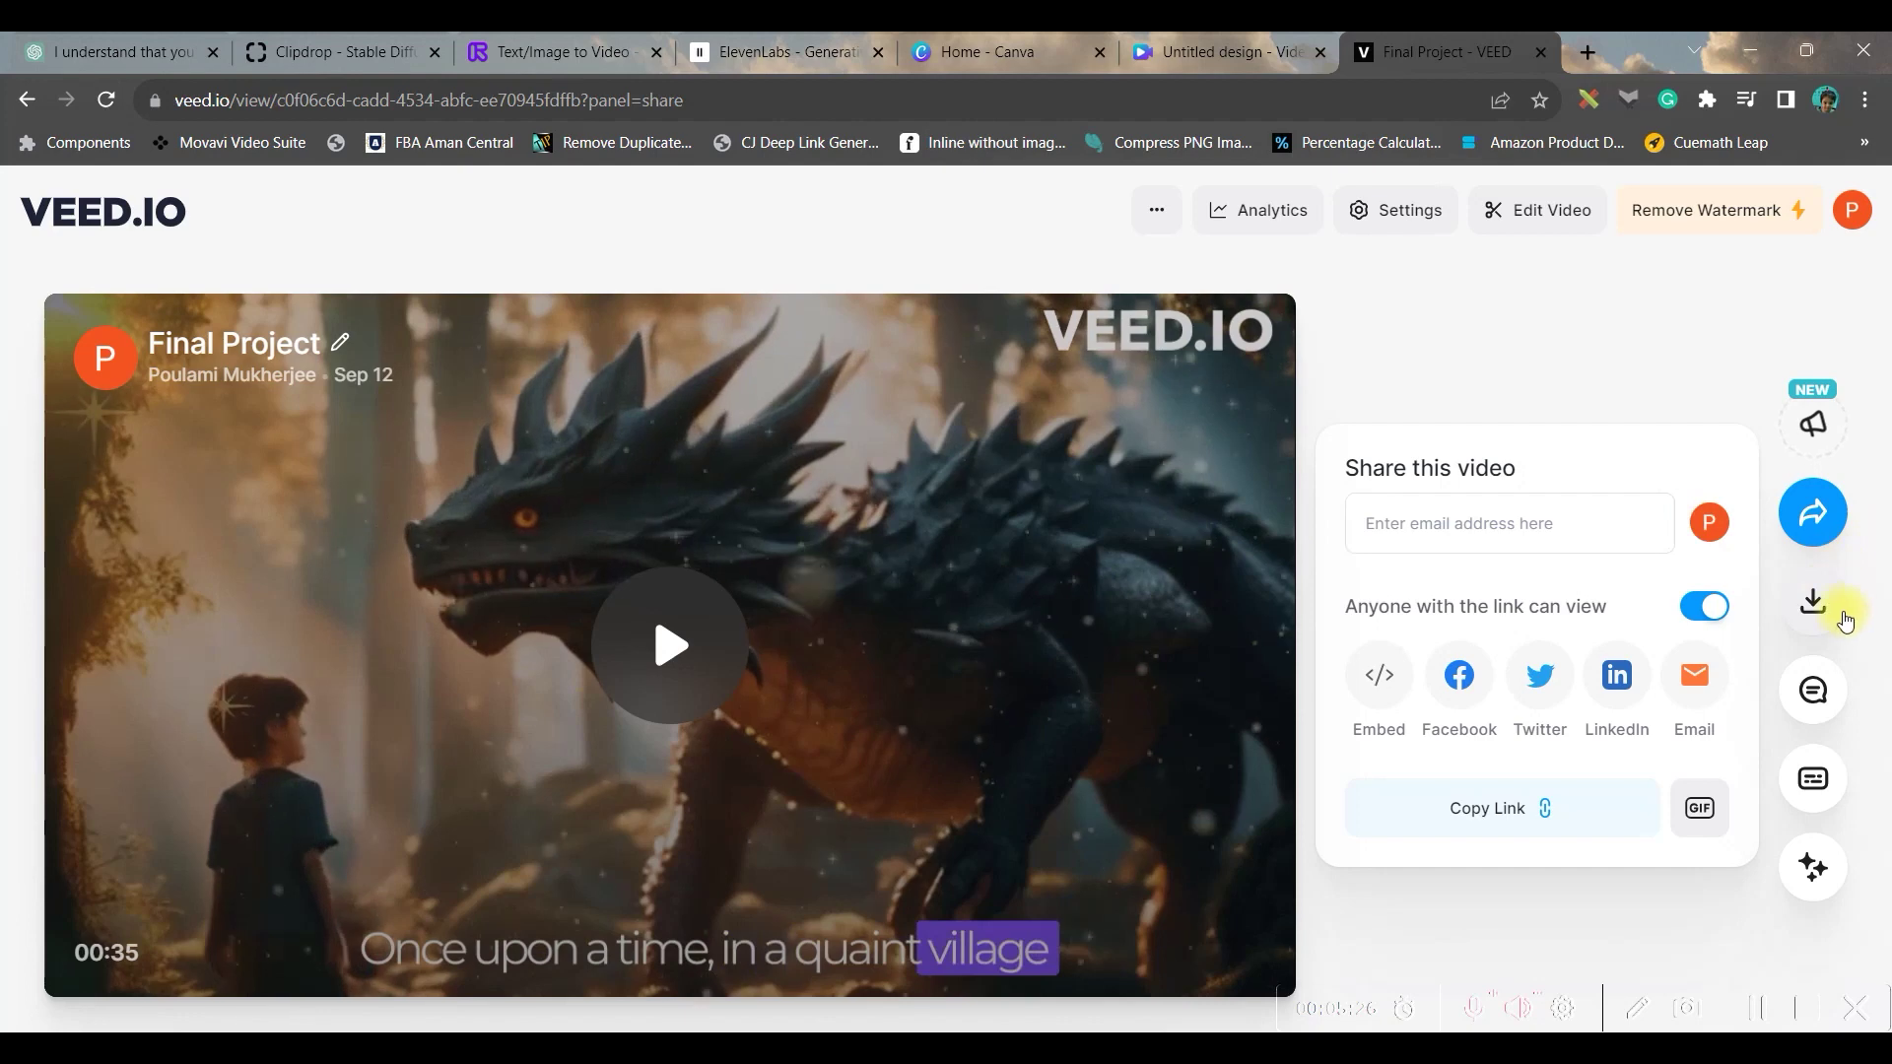
left_click(1816, 611)
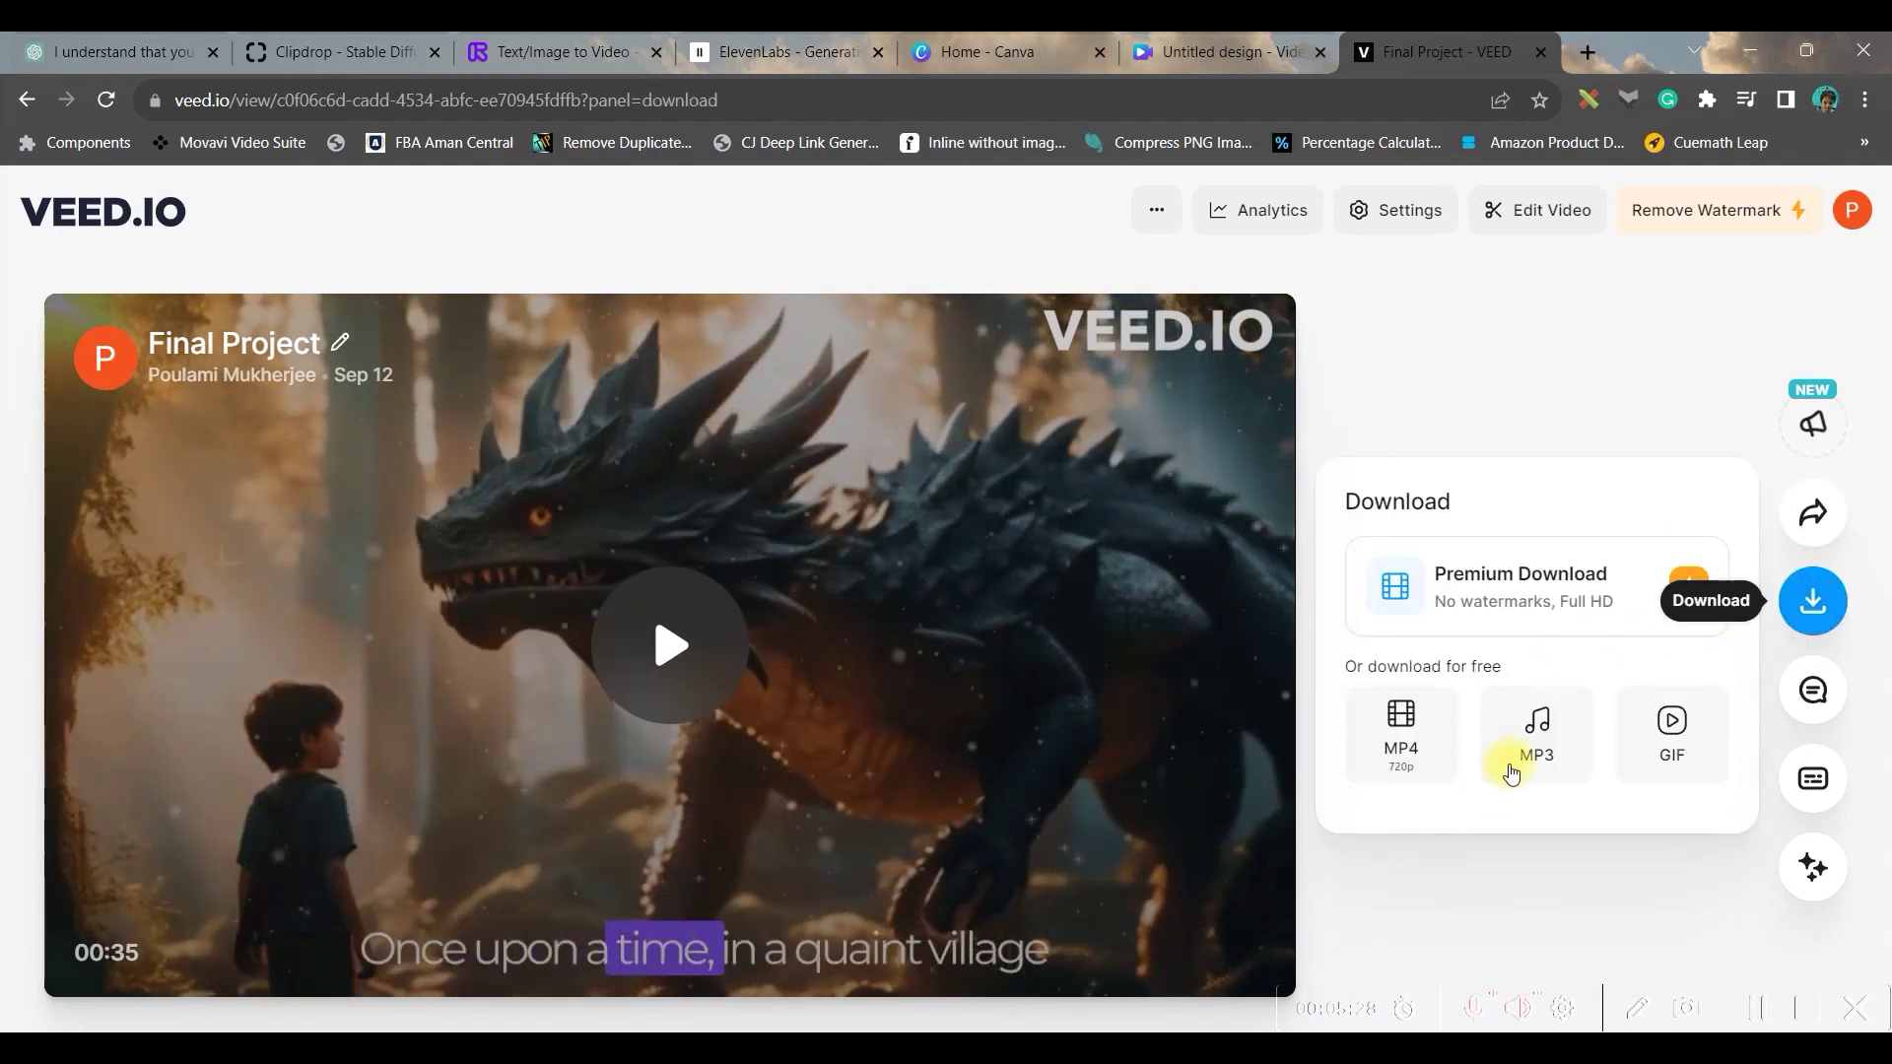
left_click(1409, 744)
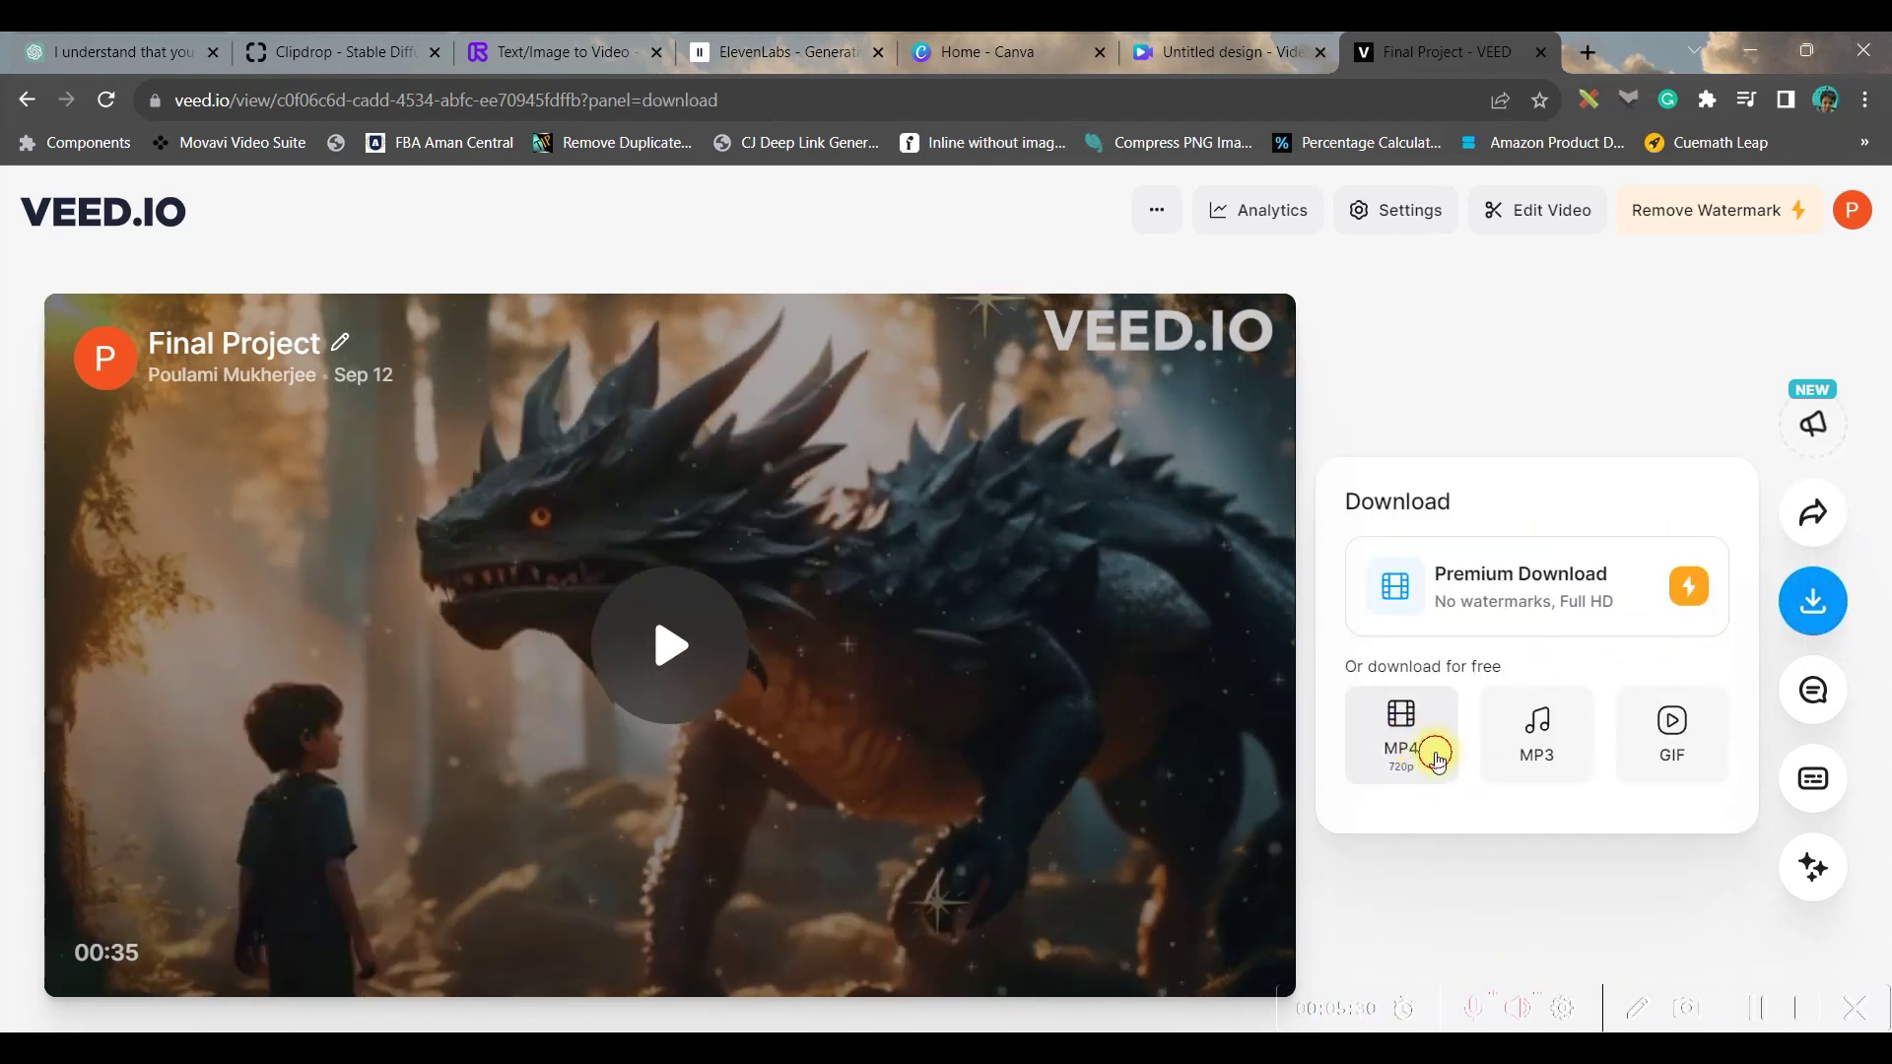